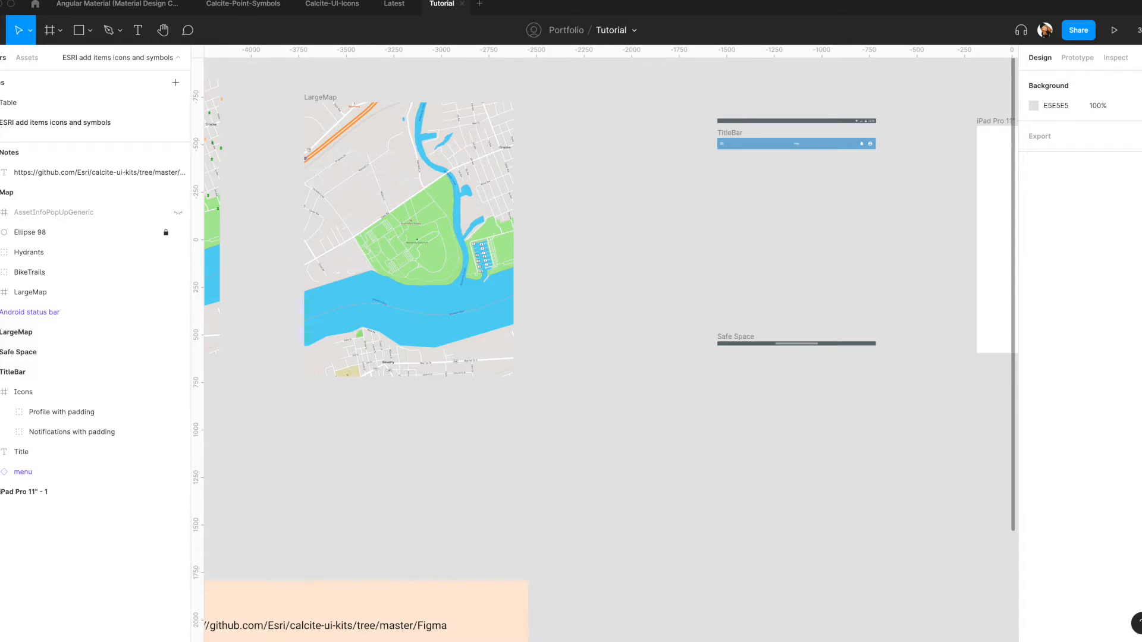
# Step: Switch to Chrome, return to the ESRI Map Javascript API search results, and read through the Map API Reference page for ArcGIS API for JavaScript 4.22
pyautogui.press('super+Tab')
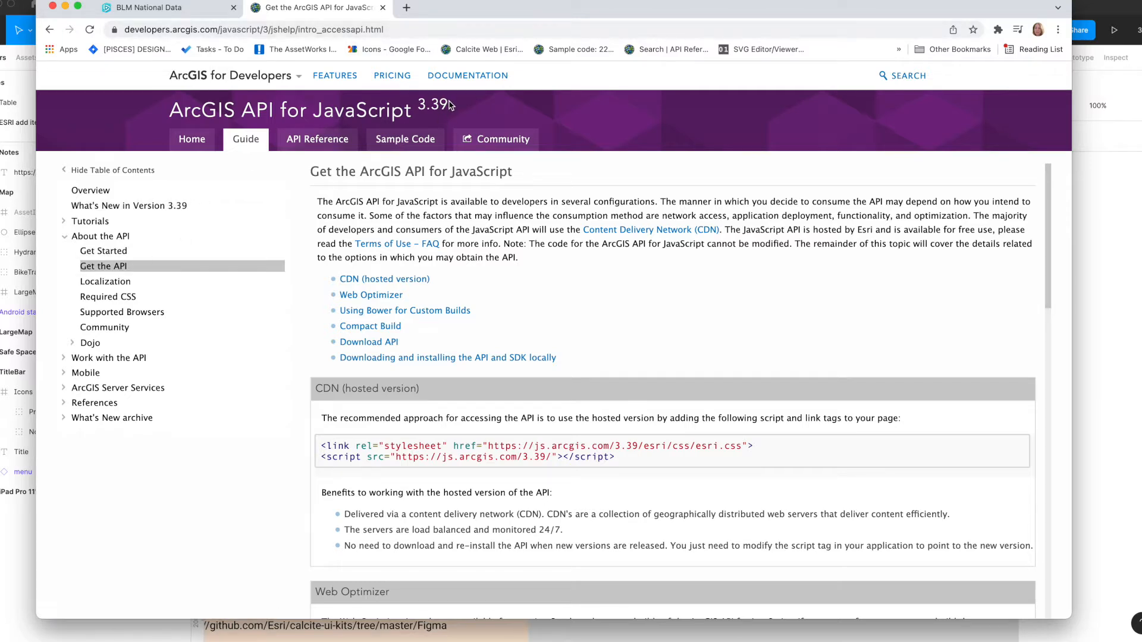
pyautogui.click(49, 29)
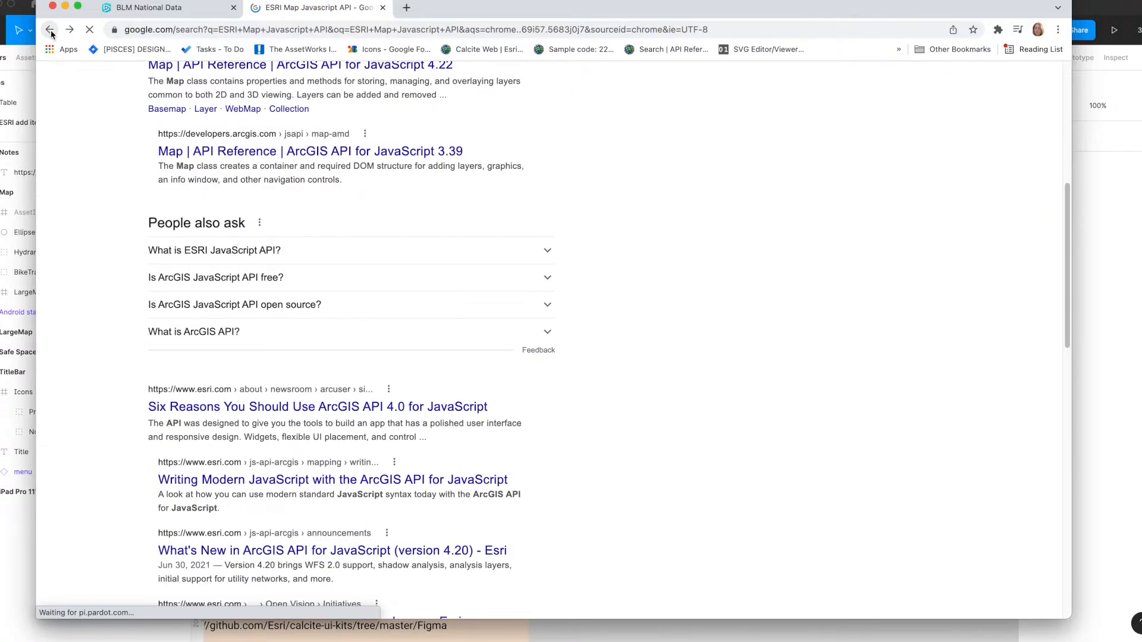
pyautogui.scroll(3, 458, 300)
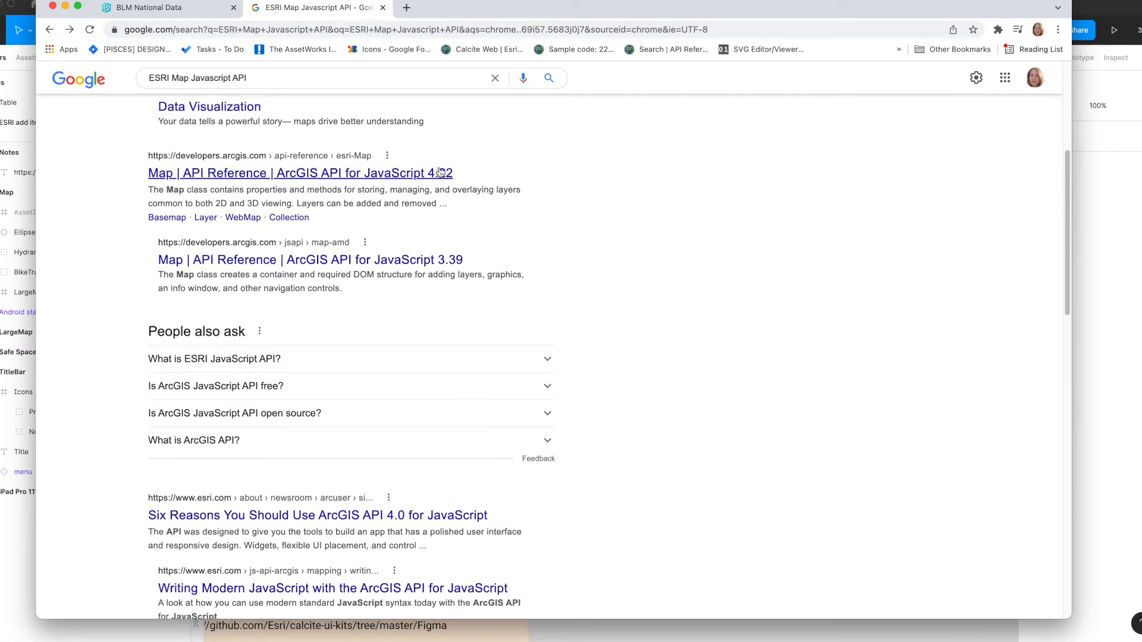
pyautogui.click(239, 173)
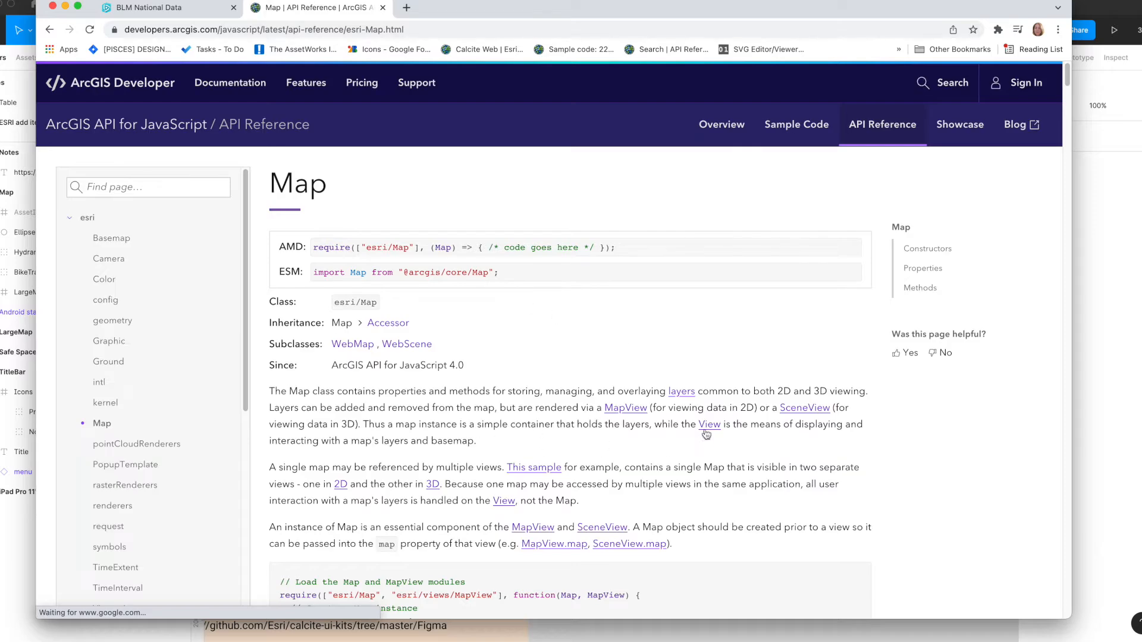
pyautogui.scroll(-6, 709, 422)
pyautogui.scroll(6, 709, 423)
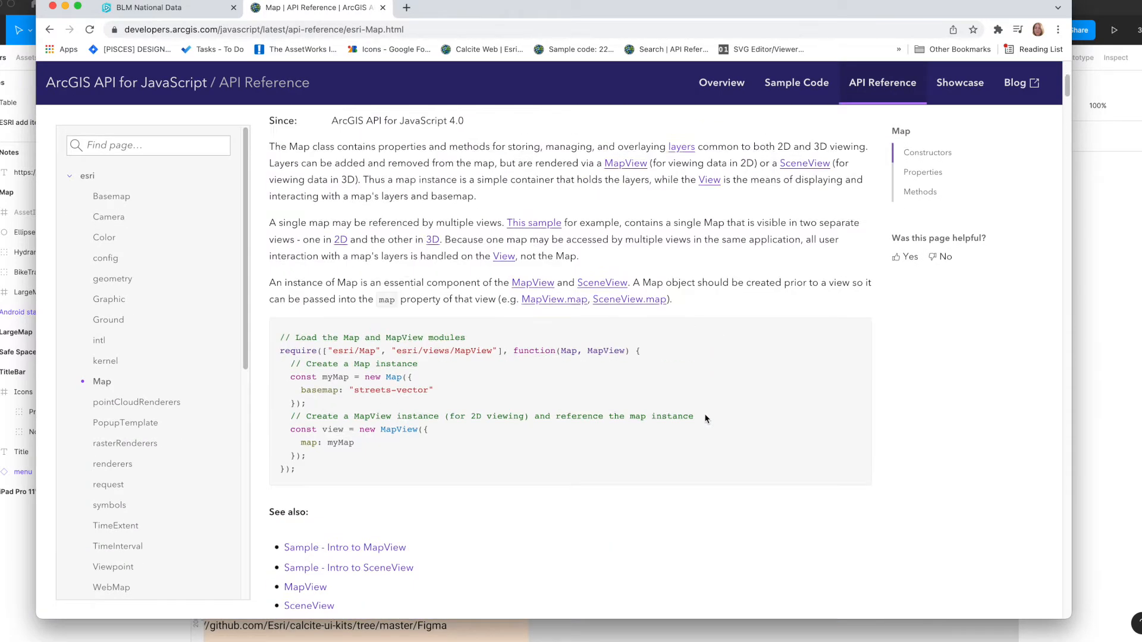
# Step: Go back to the search results and read the answer to "Is ArcGIS JavaScript API free?"
pyautogui.click(49, 29)
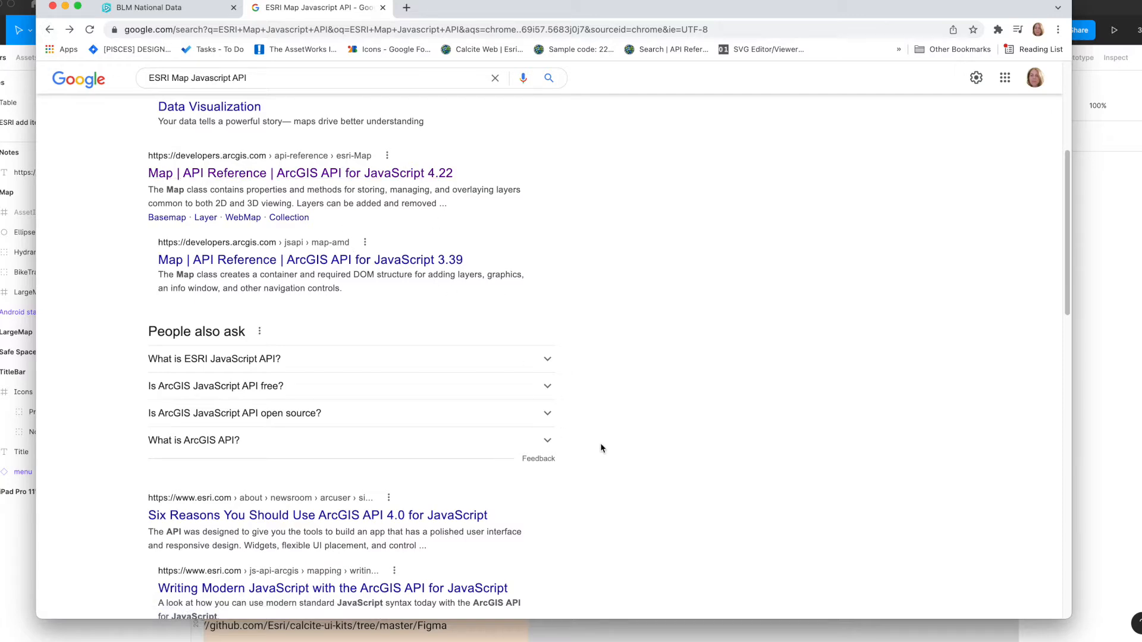
pyautogui.click(548, 388)
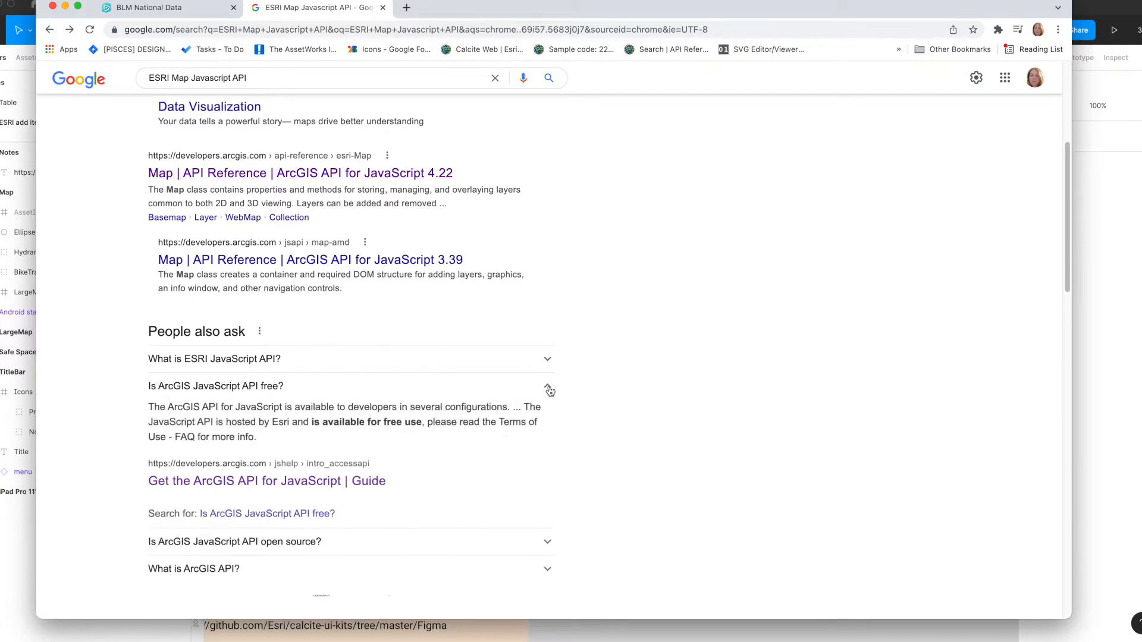
pyautogui.scroll(-4, 416, 398)
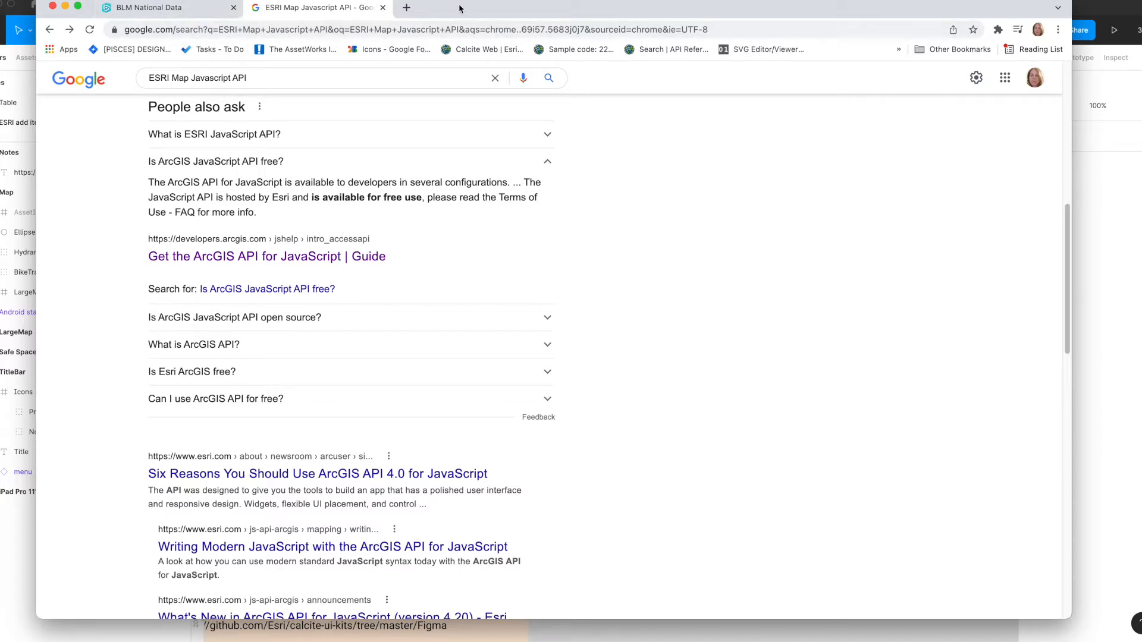
pyautogui.moveTo(458, 9)
pyautogui.mouseDown()
pyautogui.moveTo(455, 300)
pyautogui.moveTo(447, 18)
pyautogui.mouseUp()
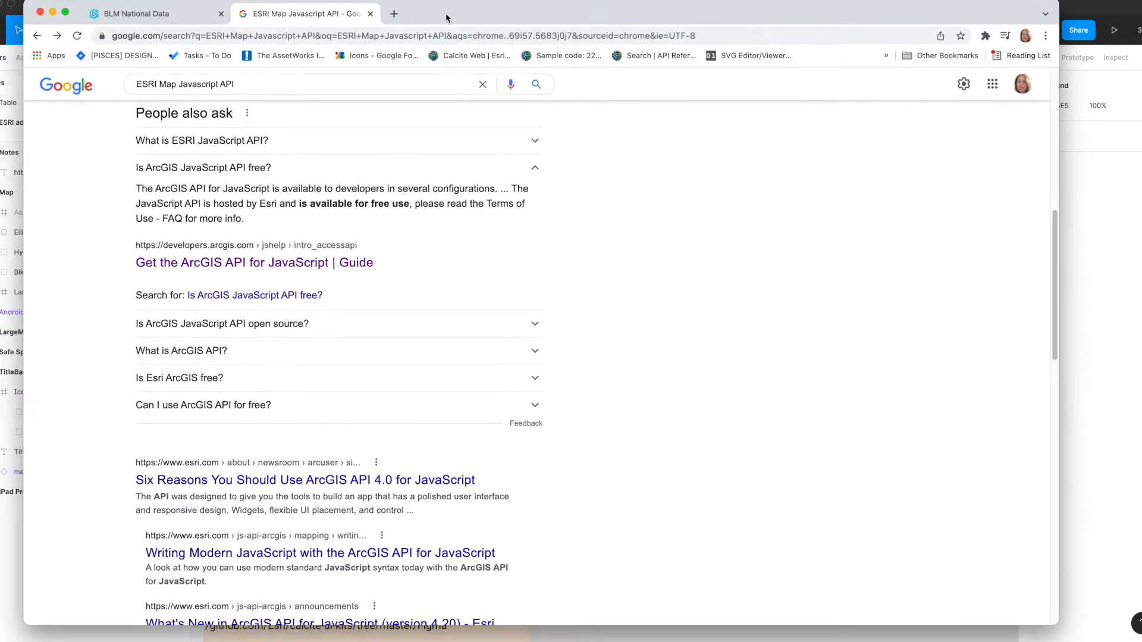
# Step: Open the BLM National Data map and bring the western United States into closer view
pyautogui.click(185, 16)
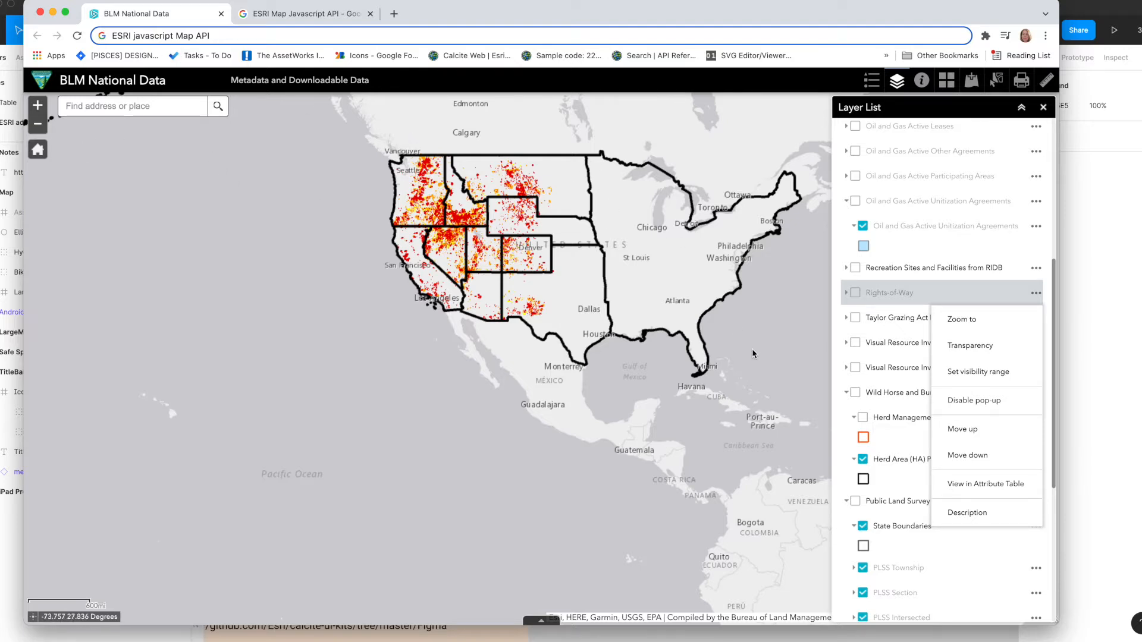
pyautogui.scroll(5, 744, 333)
pyautogui.scroll(-5, 589, 278)
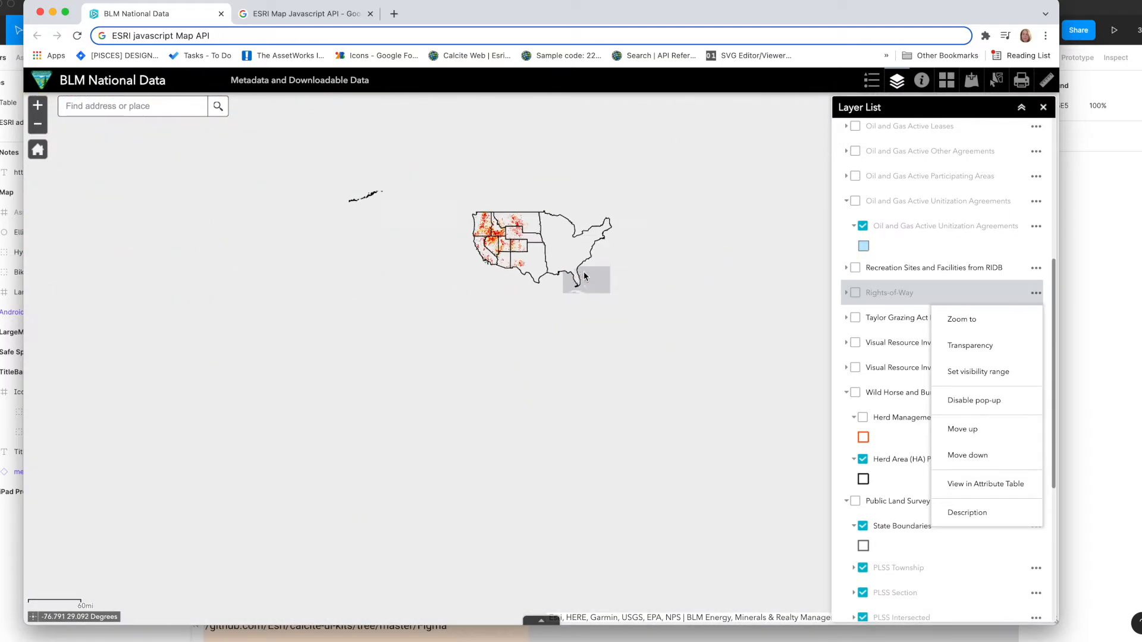
pyautogui.scroll(3, 573, 239)
pyautogui.moveTo(573, 240); pyautogui.dragTo(420, 225)
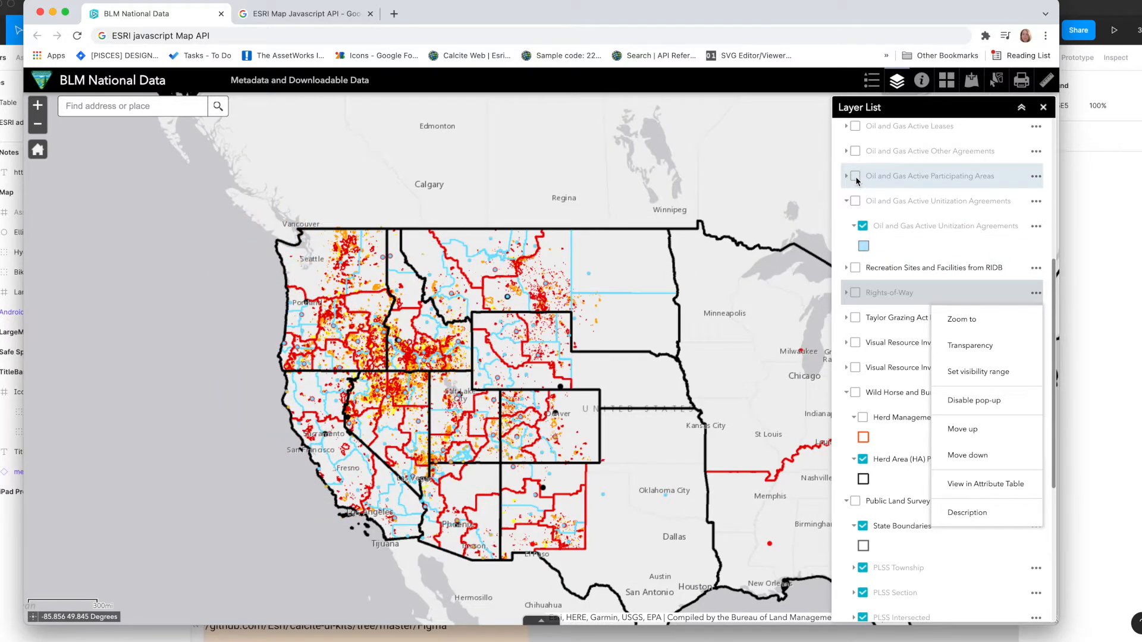
# Step: Expand the Land Use Planning Boundaries layer and open the details of a fire perimeter in northern Wyoming
pyautogui.scroll(4, 856, 180)
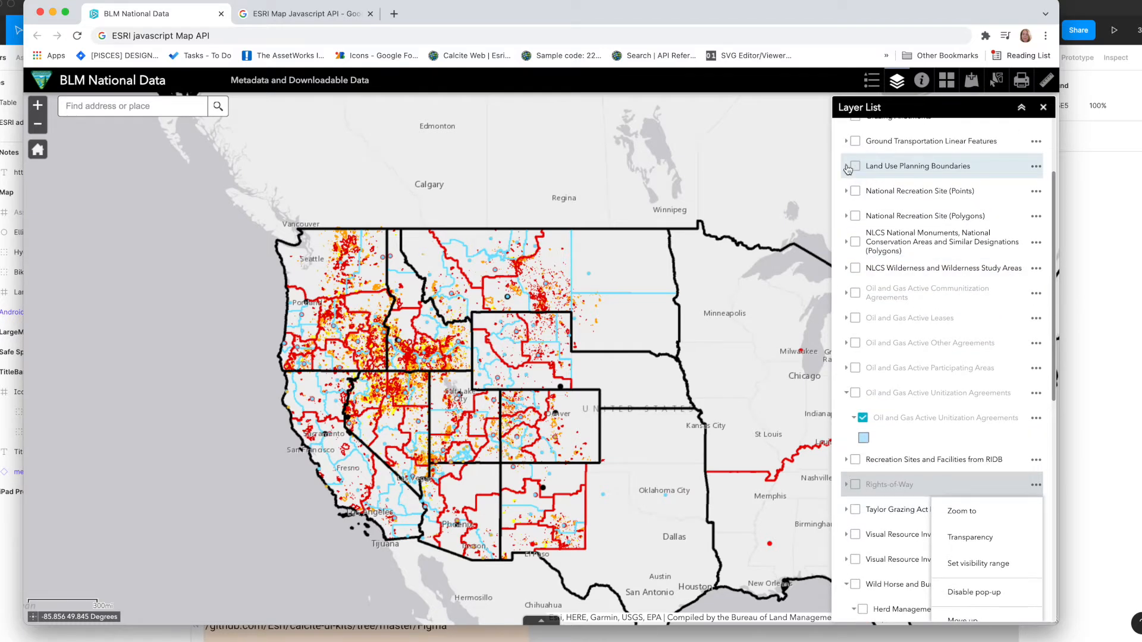
pyautogui.click(846, 166)
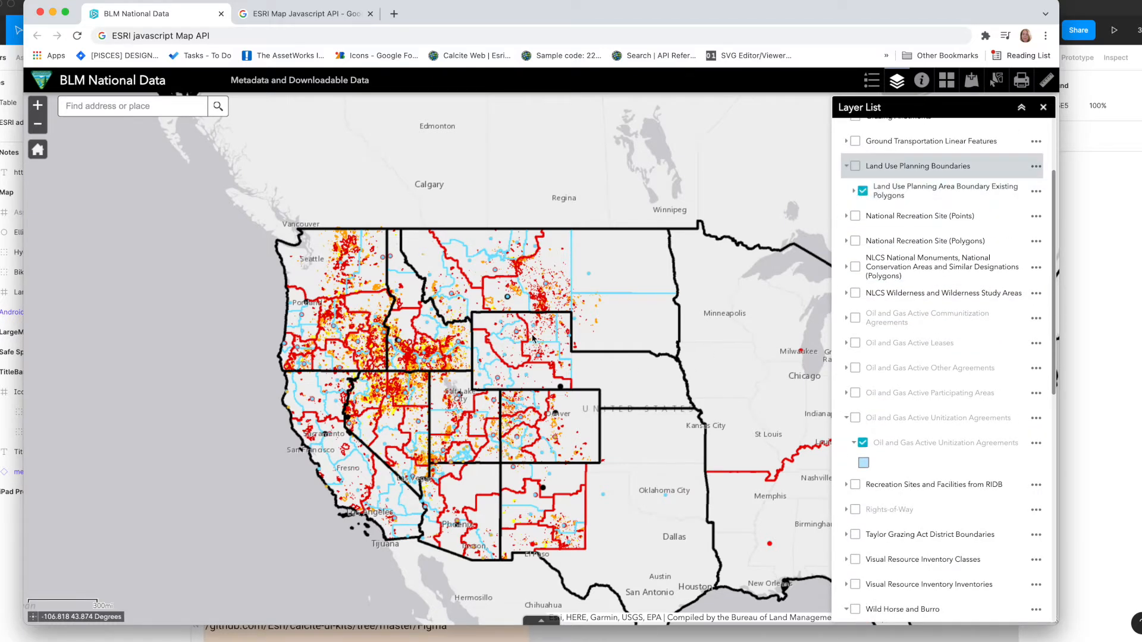
pyautogui.scroll(-4, 536, 337)
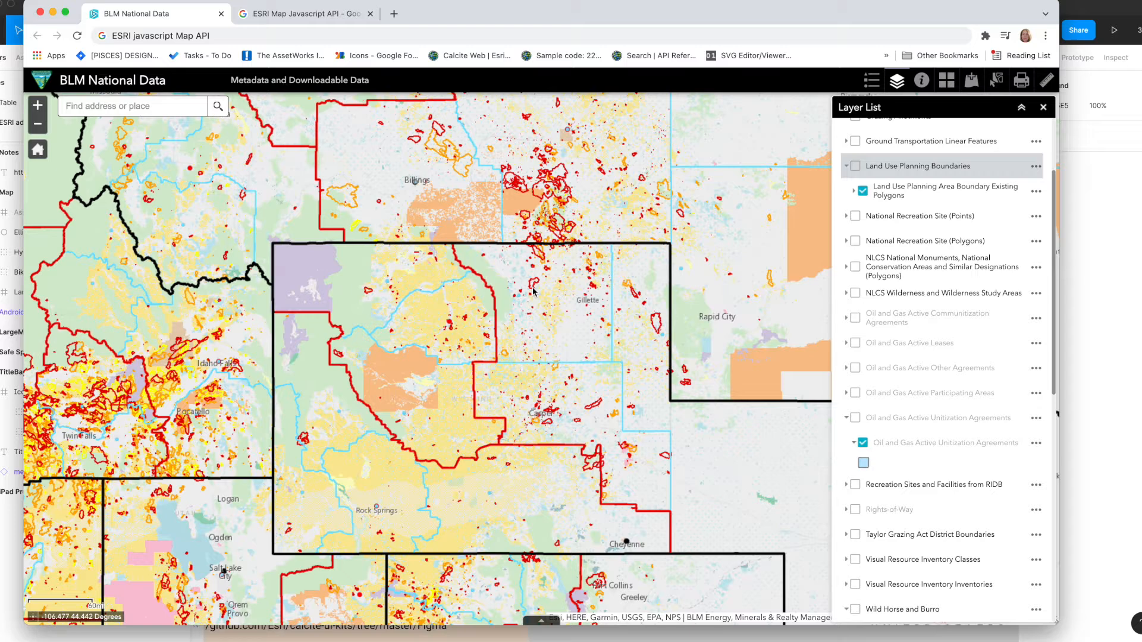
pyautogui.click(533, 290)
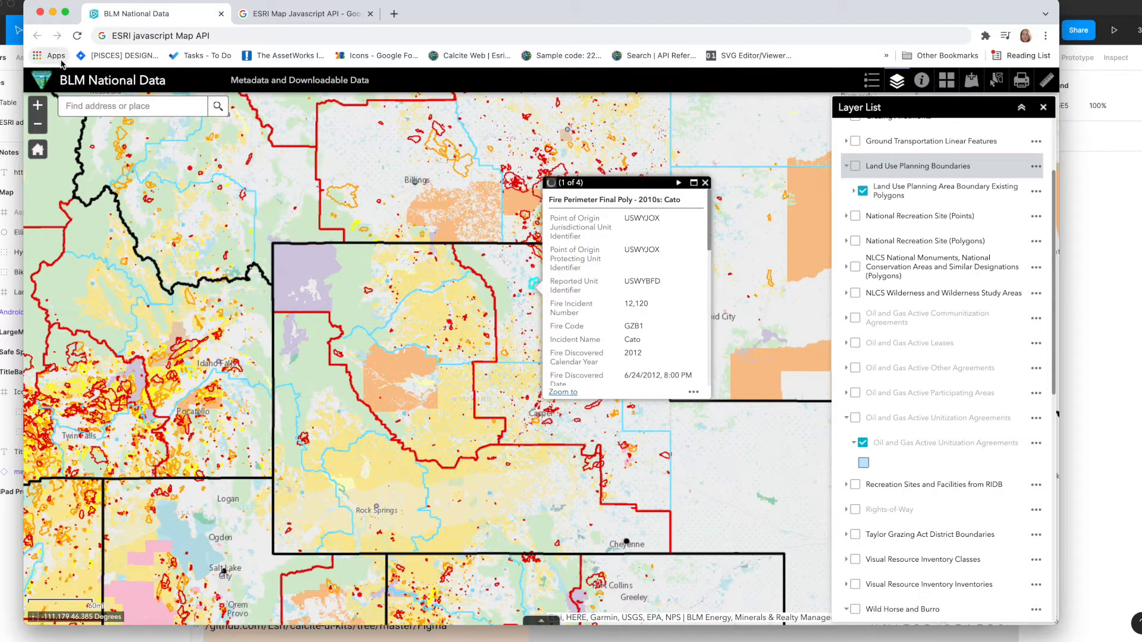
# Step: Open Chrome's element inspector for the map page and bring its iPad device preview to the front
pyautogui.click(104, 0)
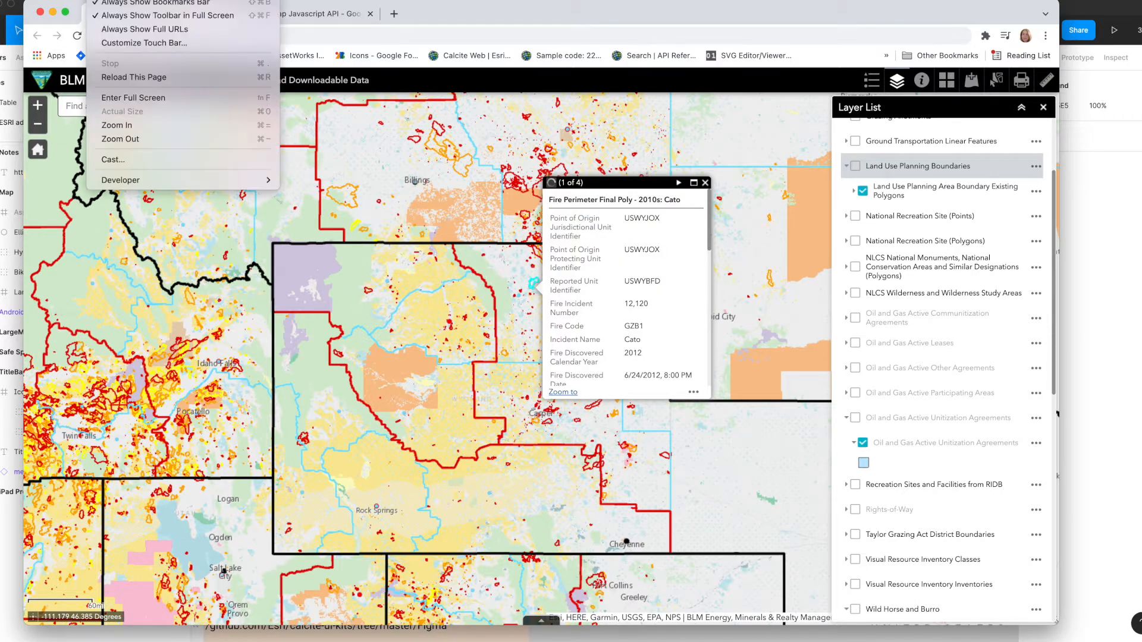
pyautogui.moveTo(188, 182)
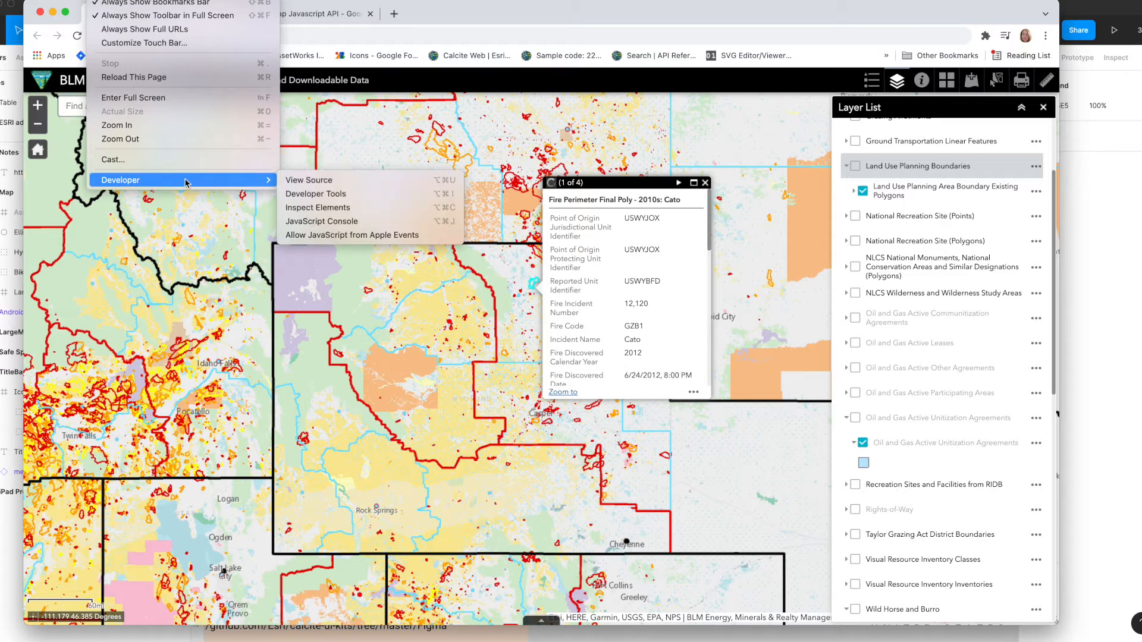
pyautogui.click(340, 208)
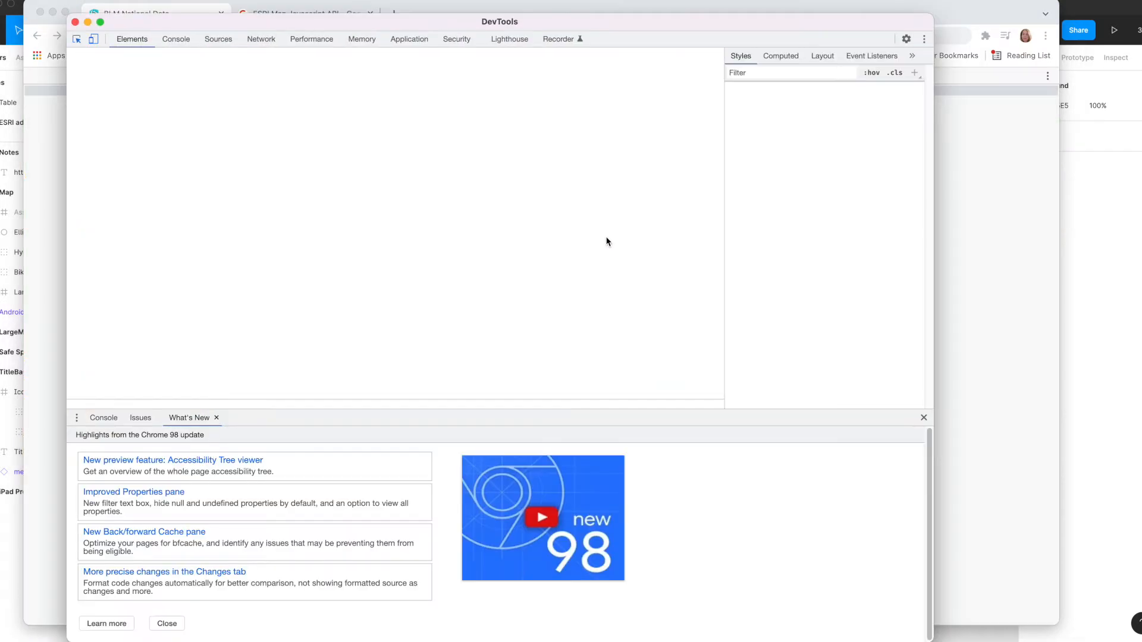
pyautogui.click(37, 138)
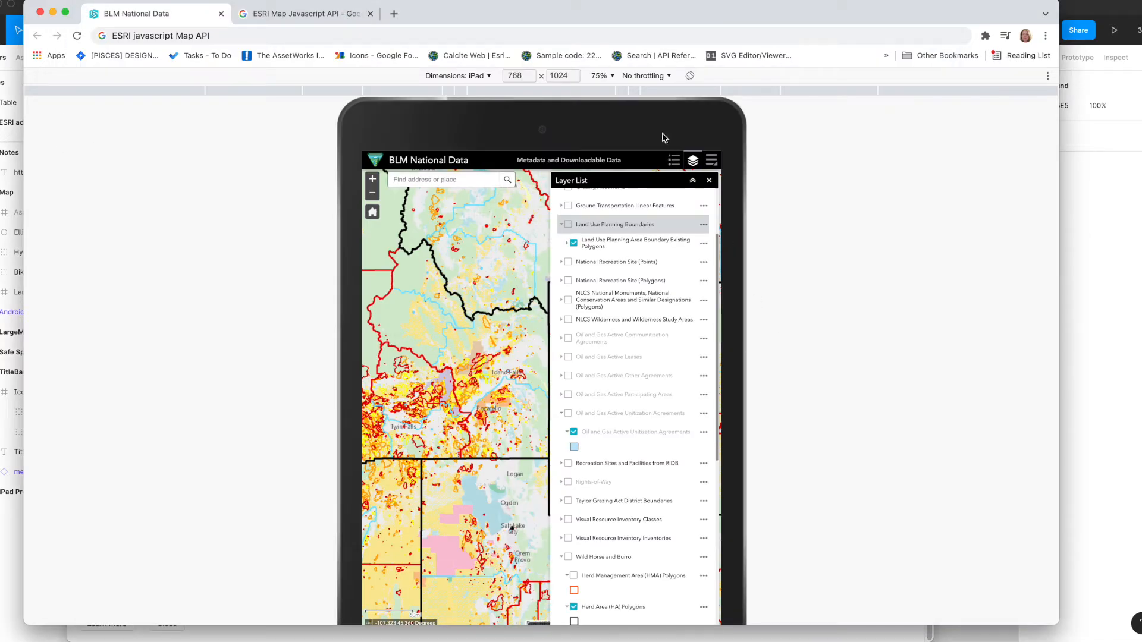
# Step: Try the iPad preview at 50% zoom, then restore it to 75%
pyautogui.click(614, 76)
pyautogui.click(601, 91)
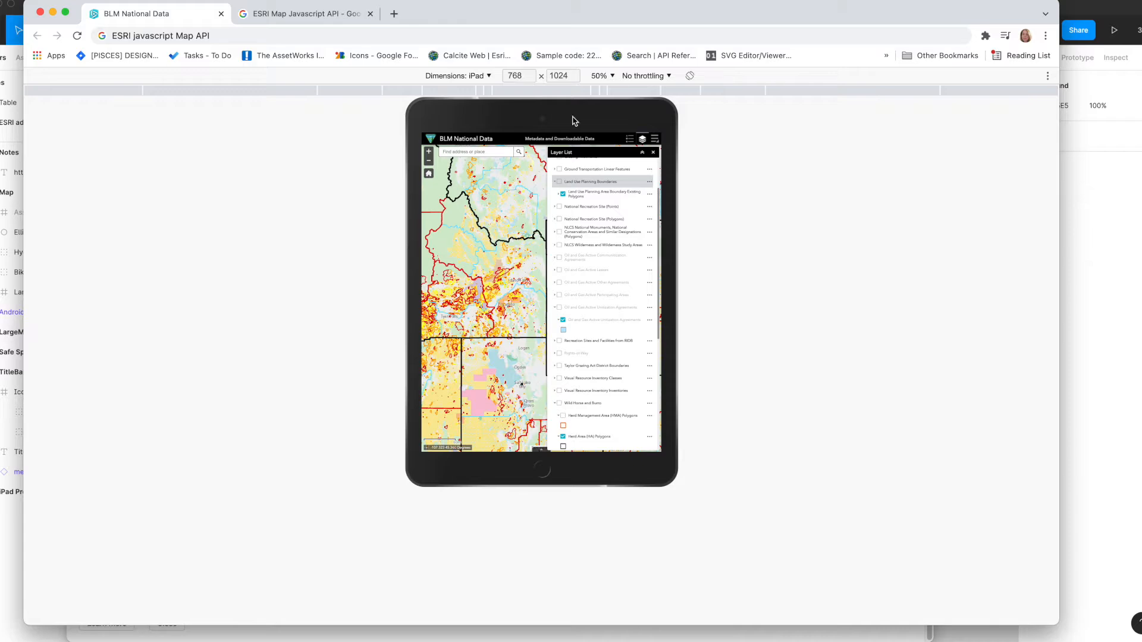
pyautogui.click(614, 76)
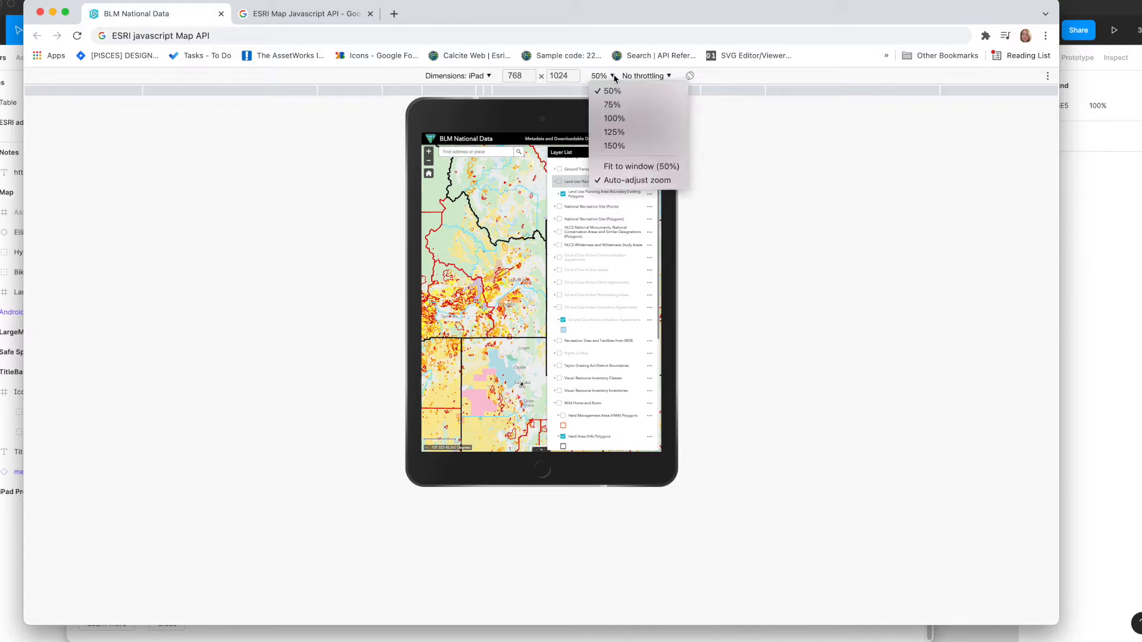
pyautogui.click(604, 105)
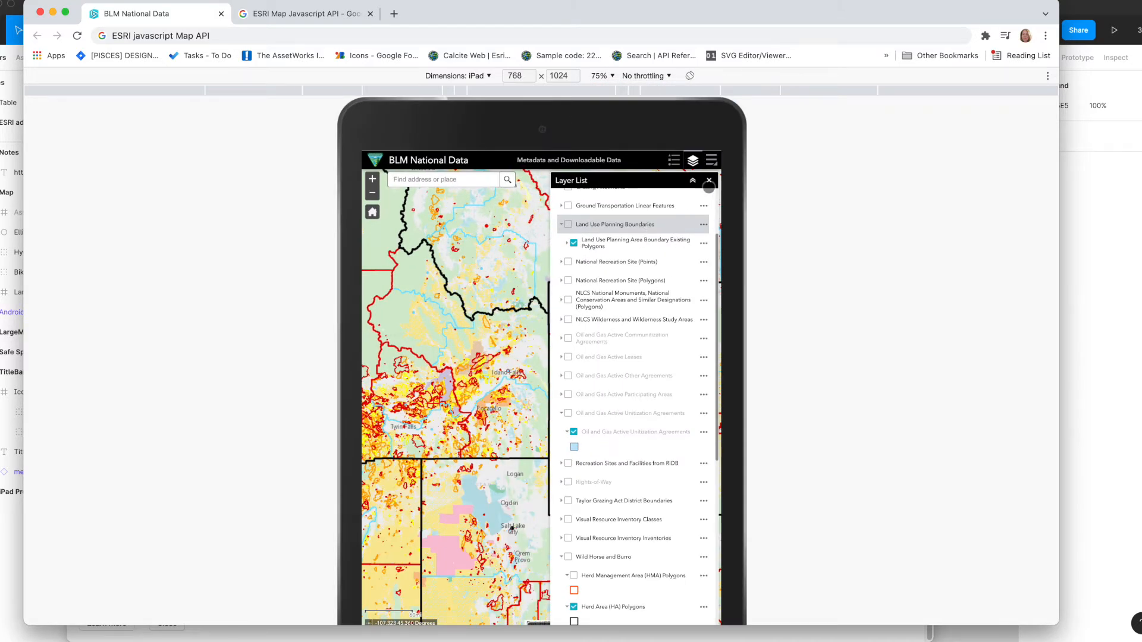
# Step: Close and reopen the Layer List, expand Administrative Units, and collapse the BLM Administrative Unit State Boundary legend
pyautogui.click(709, 180)
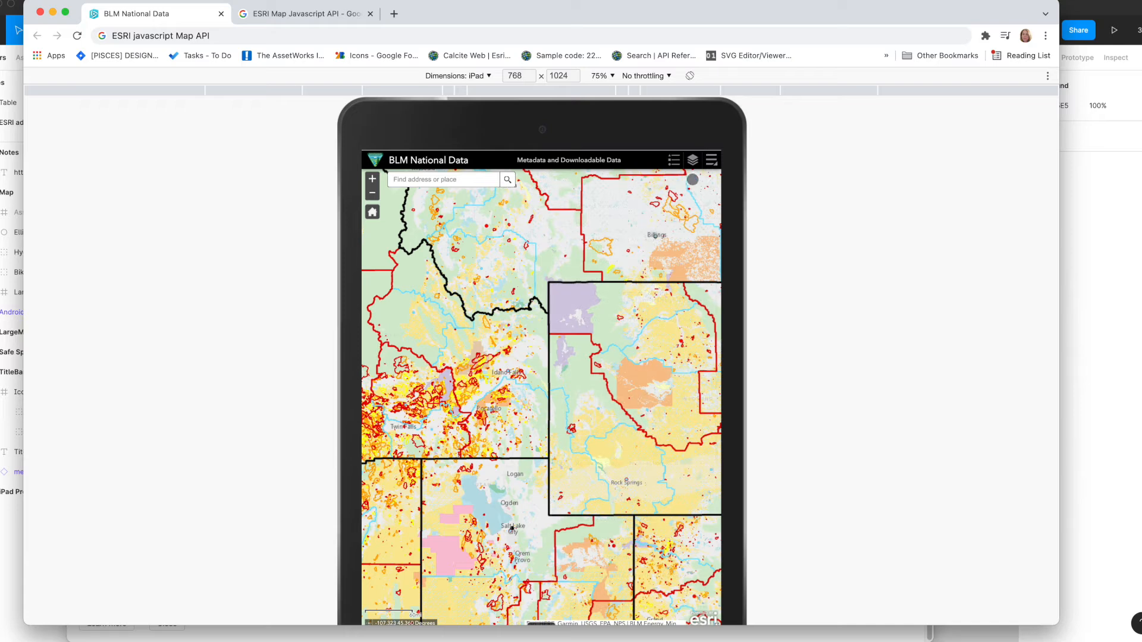
pyautogui.click(693, 160)
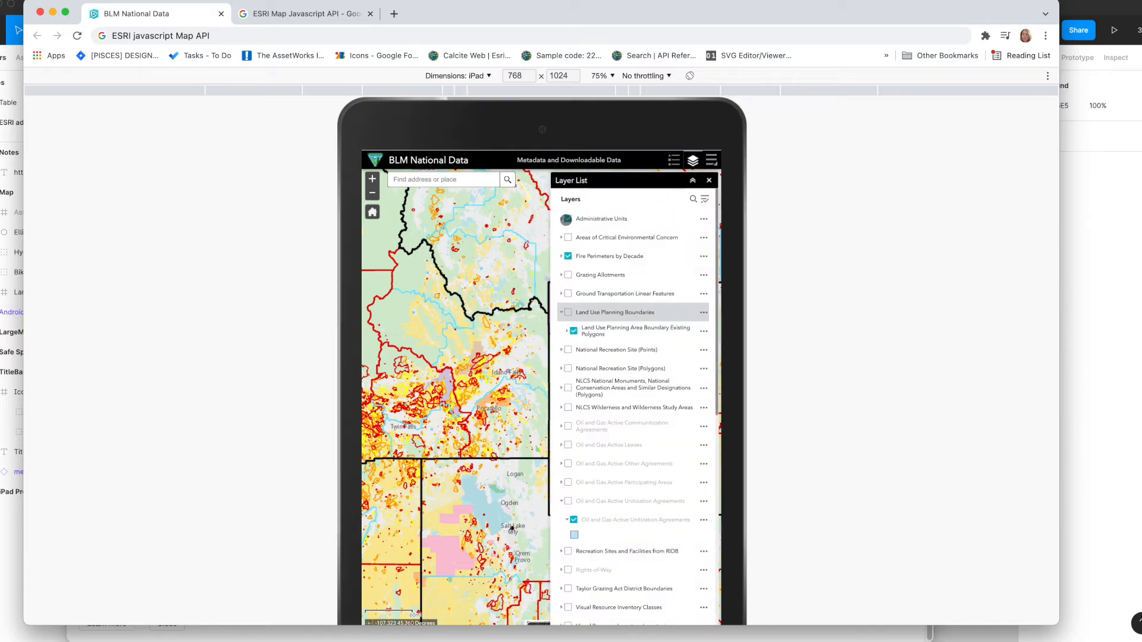
pyautogui.click(560, 218)
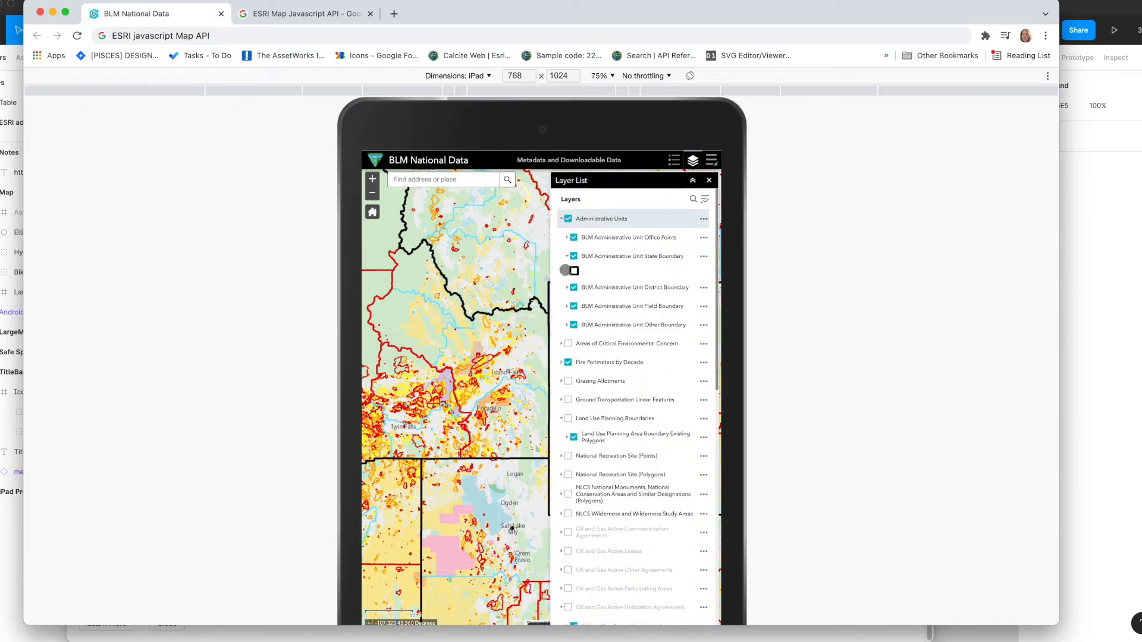
pyautogui.click(567, 256)
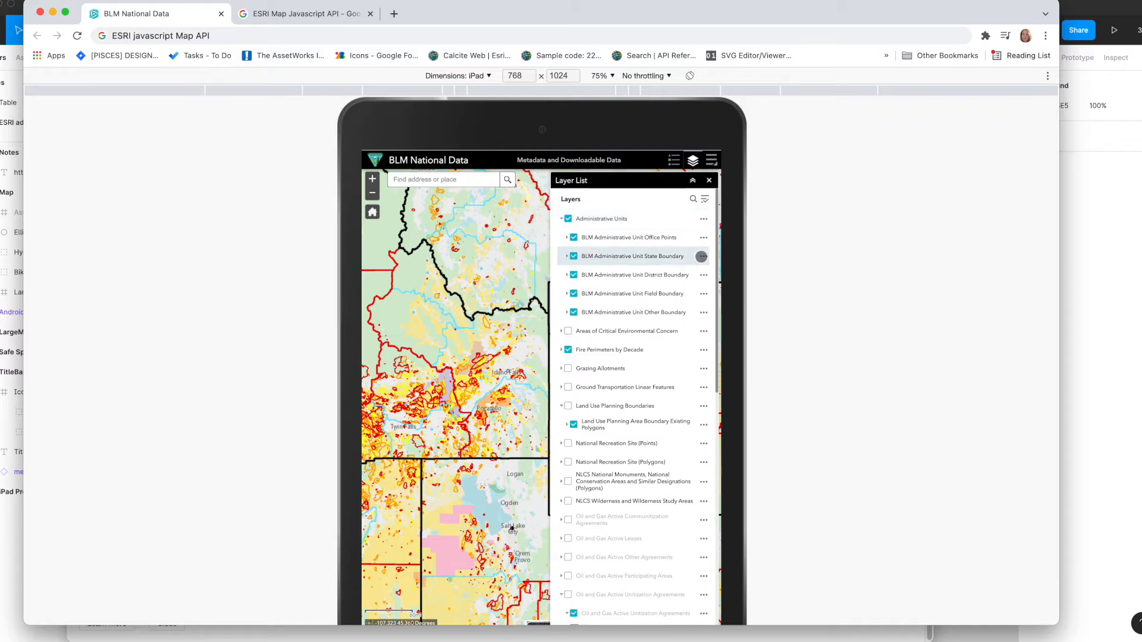
# Step: Look at the State Boundary layer's options, then make the Administrative Units layer partly transparent, between 0% and 50%
pyautogui.click(703, 255)
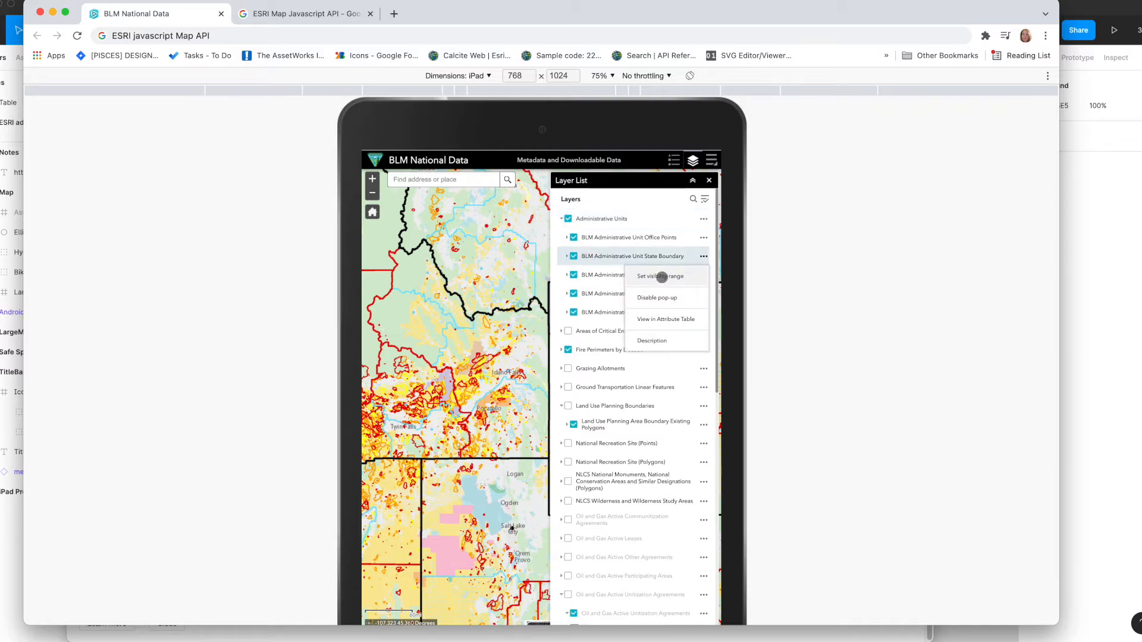
pyautogui.click(703, 219)
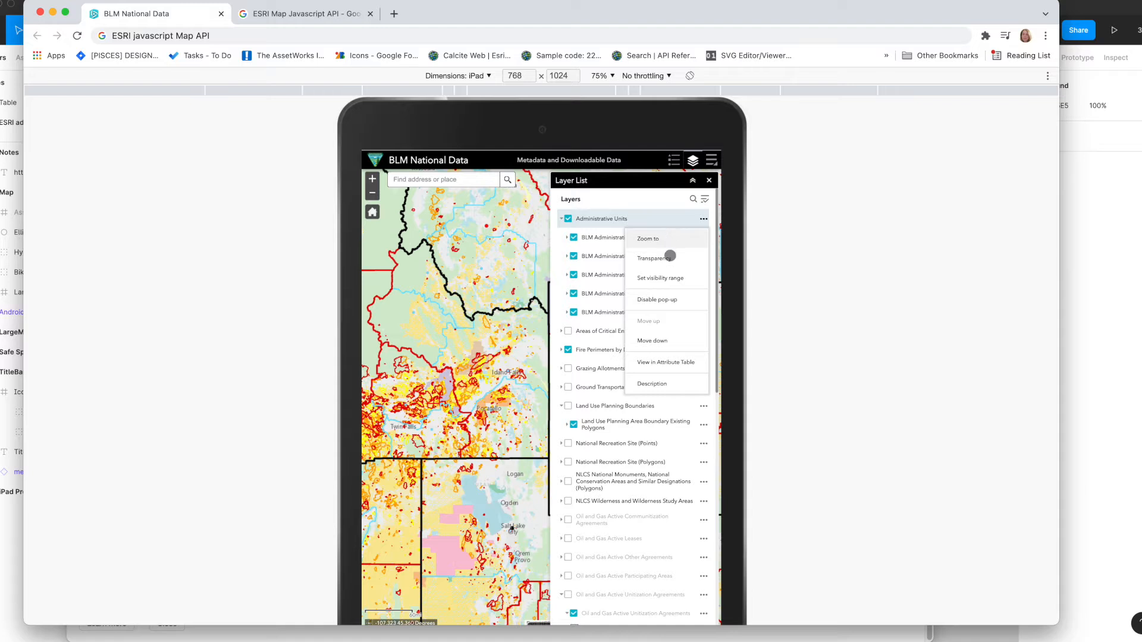
pyautogui.click(666, 261)
pyautogui.moveTo(585, 234); pyautogui.dragTo(634, 235)
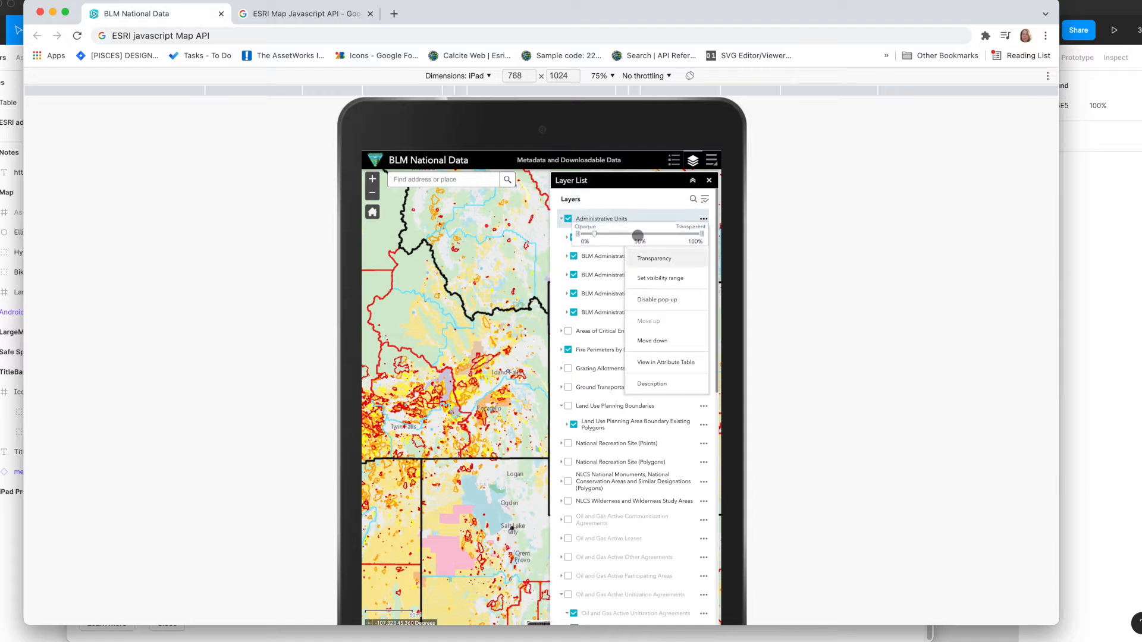
pyautogui.moveTo(596, 234); pyautogui.dragTo(621, 235)
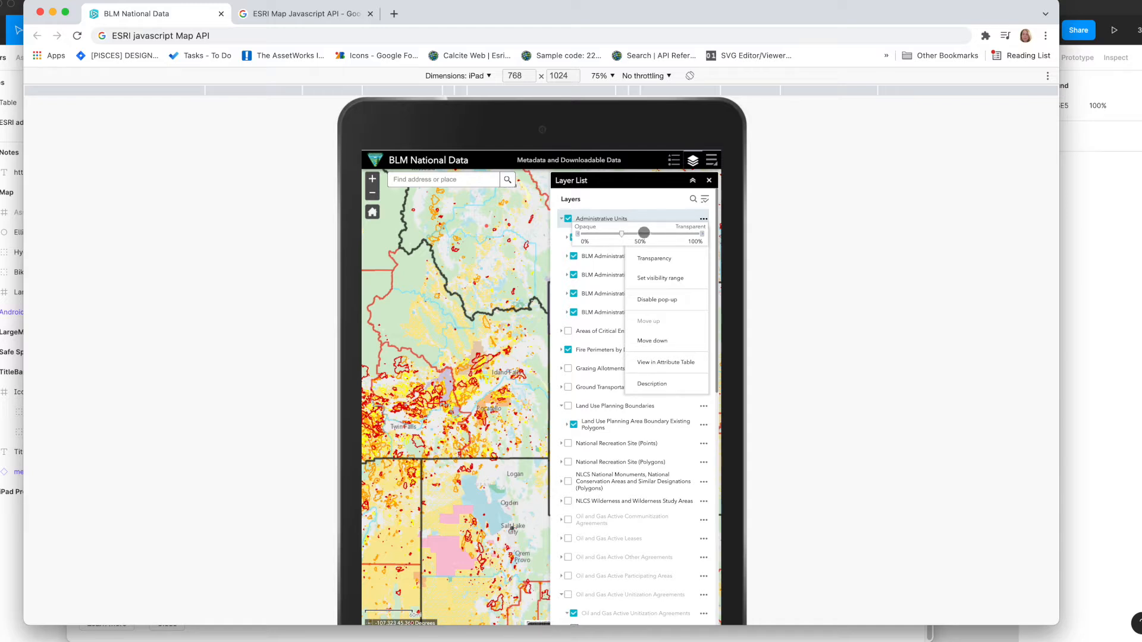
pyautogui.moveTo(621, 234); pyautogui.dragTo(615, 233)
# Step: Revisit the ESRI search results, then switch to the Figma Tutorial file and view its LargeMap, TitleBar and iPad Pro 11" frames
pyautogui.click(299, 13)
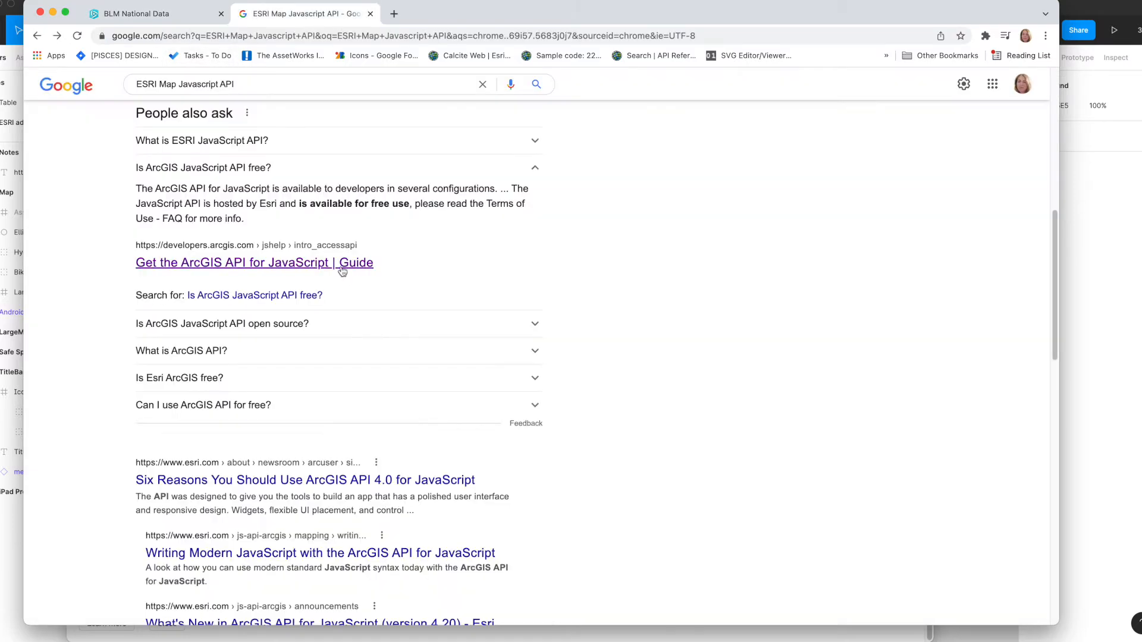
pyautogui.click(451, 0)
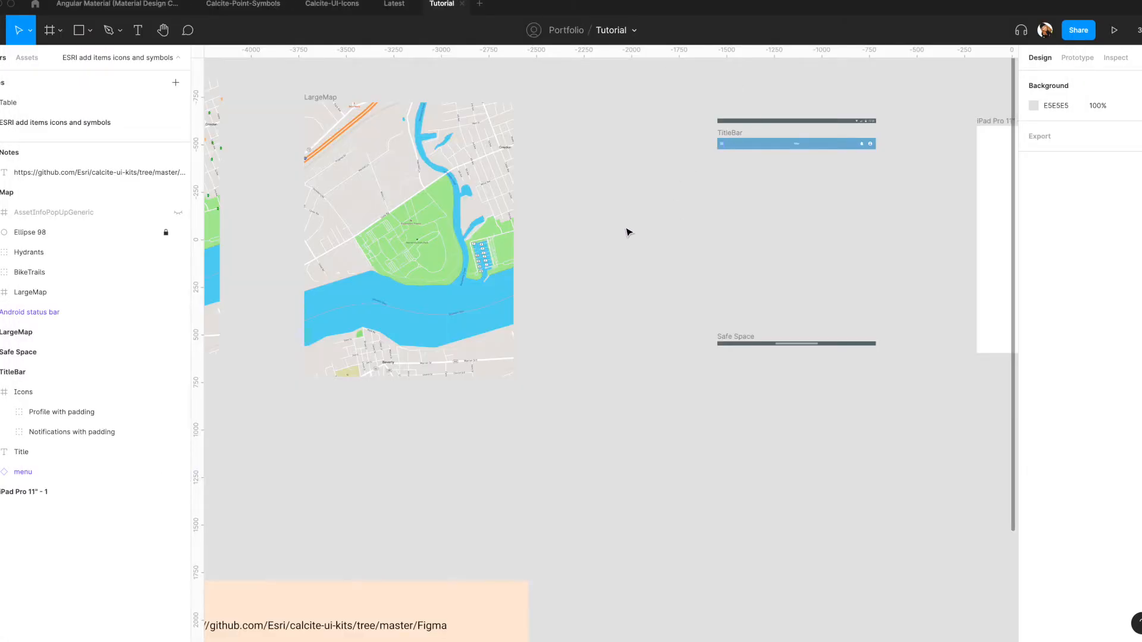
pyautogui.hscroll(5, 628, 232)
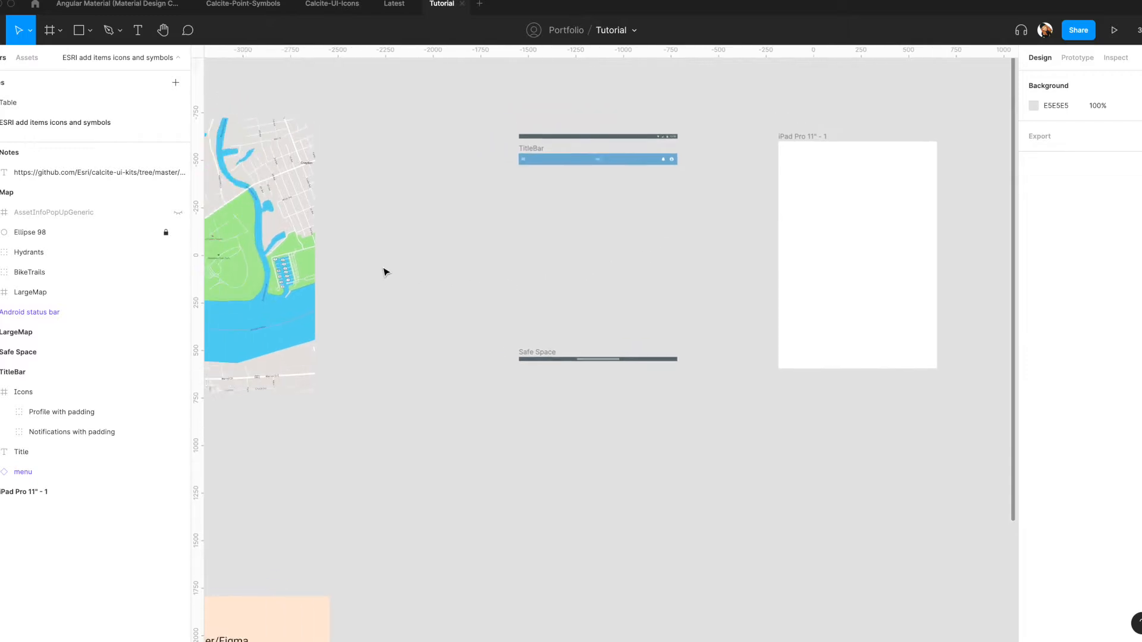
pyautogui.hscroll(-3, 383, 272)
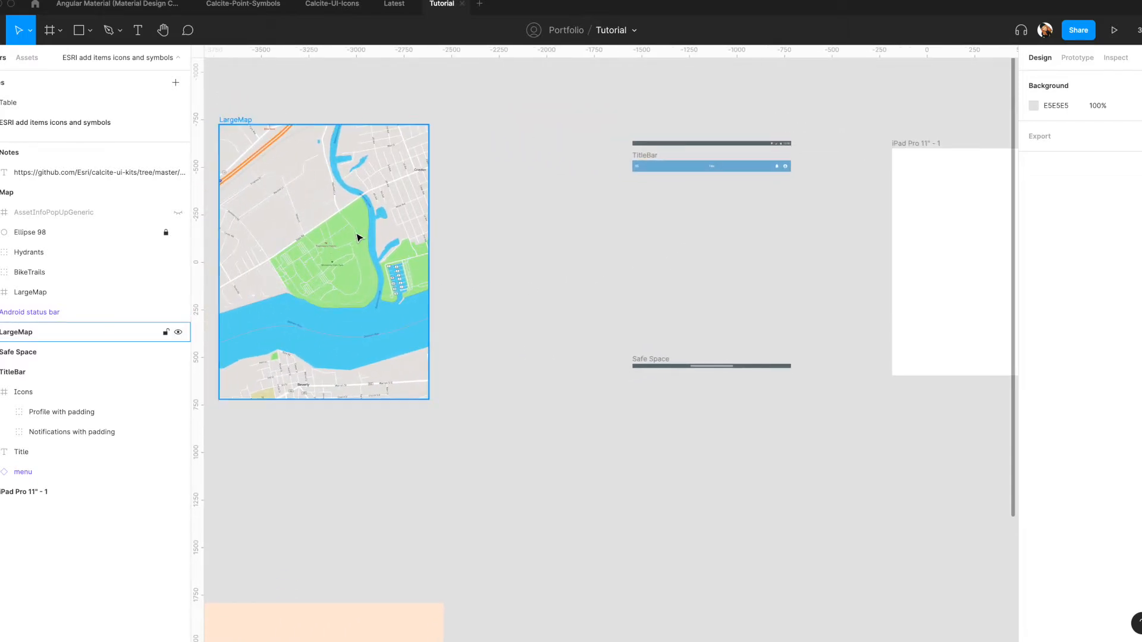
# Step: Copy the Esri calcite-ui-kits GitHub address from the text in the Notes frame
pyautogui.hscroll(6, 880, 267)
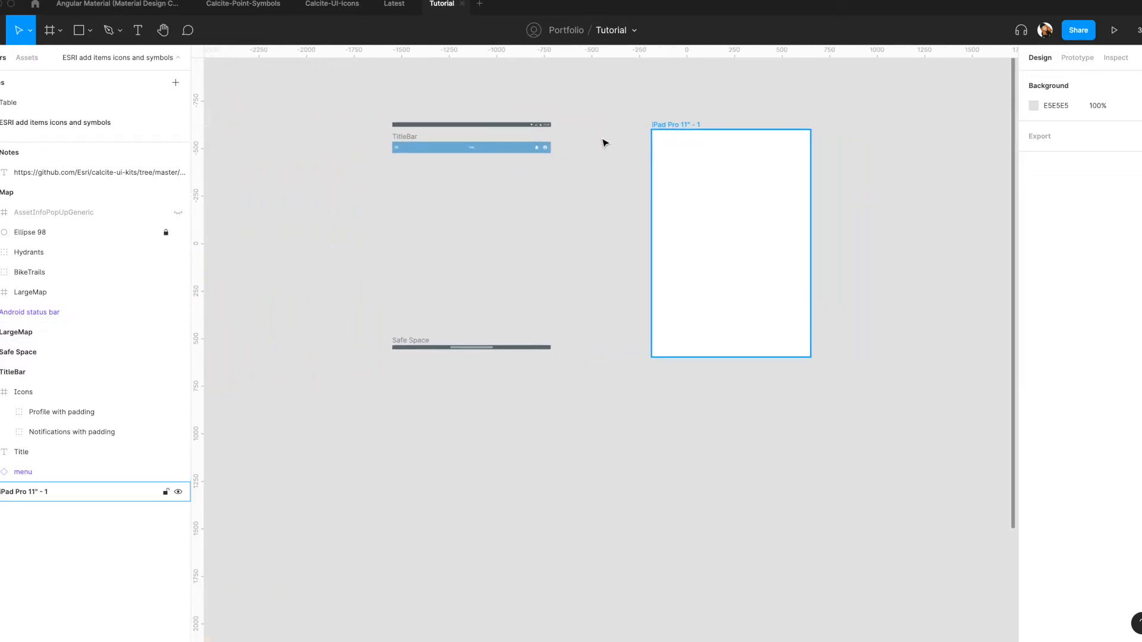
pyautogui.hscroll(2, 482, 106)
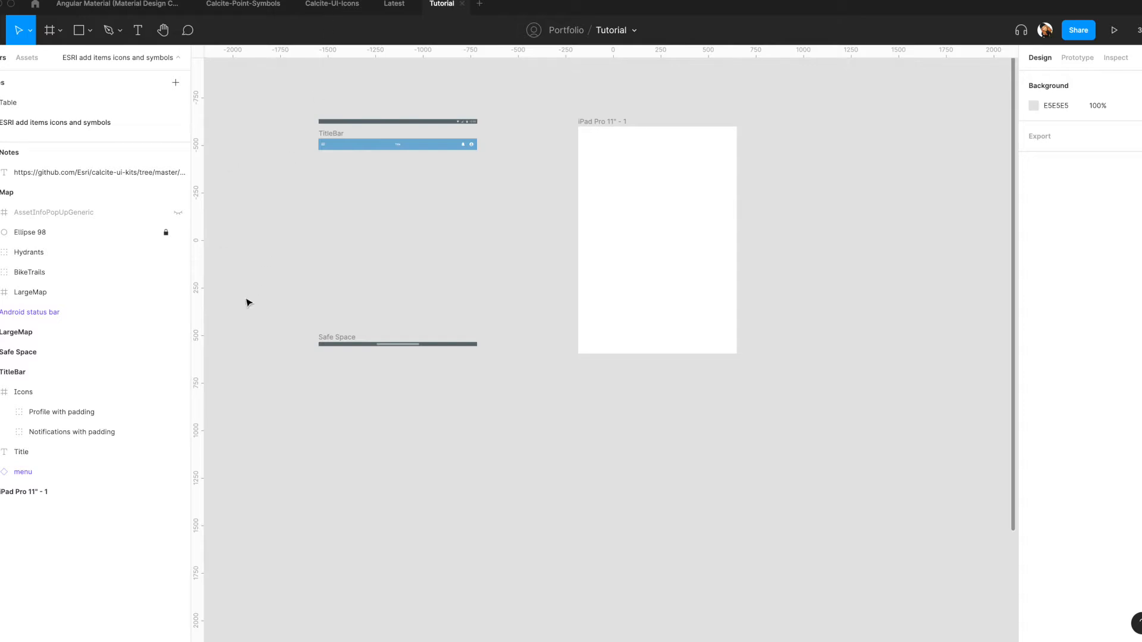
pyautogui.hscroll(-9, 351, 350)
pyautogui.scroll(-8, 354, 349)
pyautogui.scroll(1, 410, 241)
pyautogui.scroll(1, 419, 236)
pyautogui.scroll(3, 420, 248)
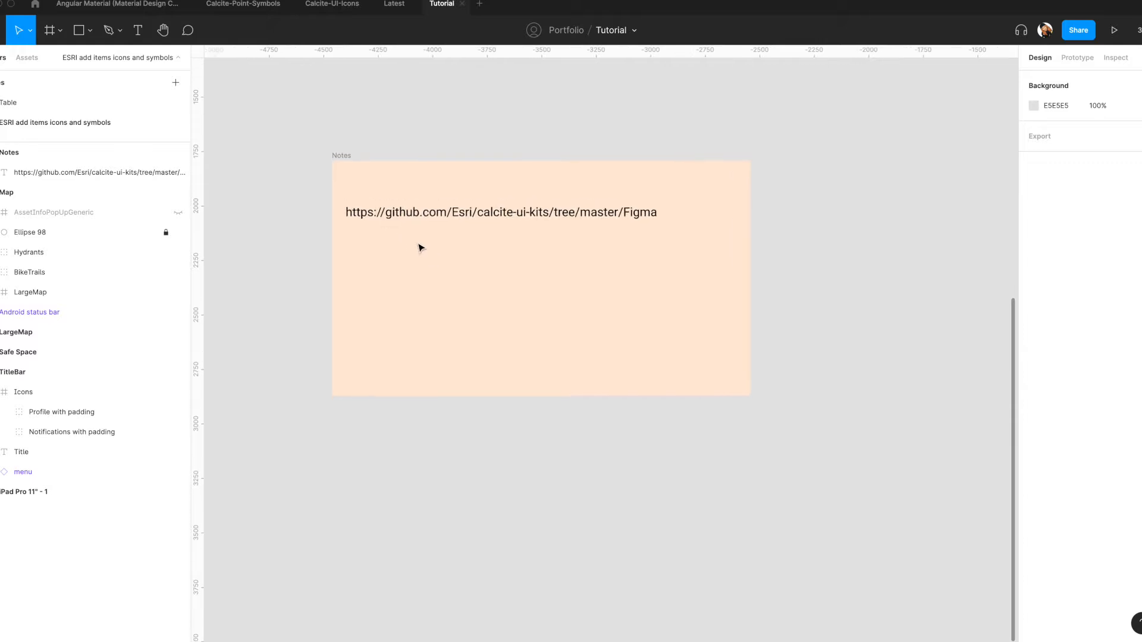
pyautogui.scroll(2, 424, 249)
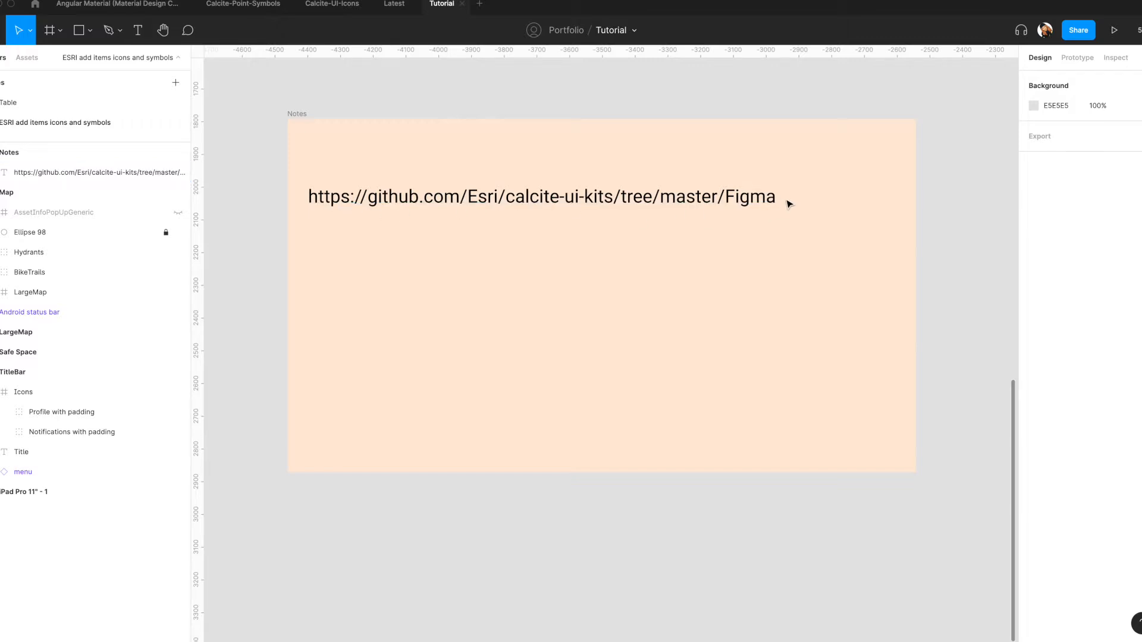
pyautogui.click(754, 204)
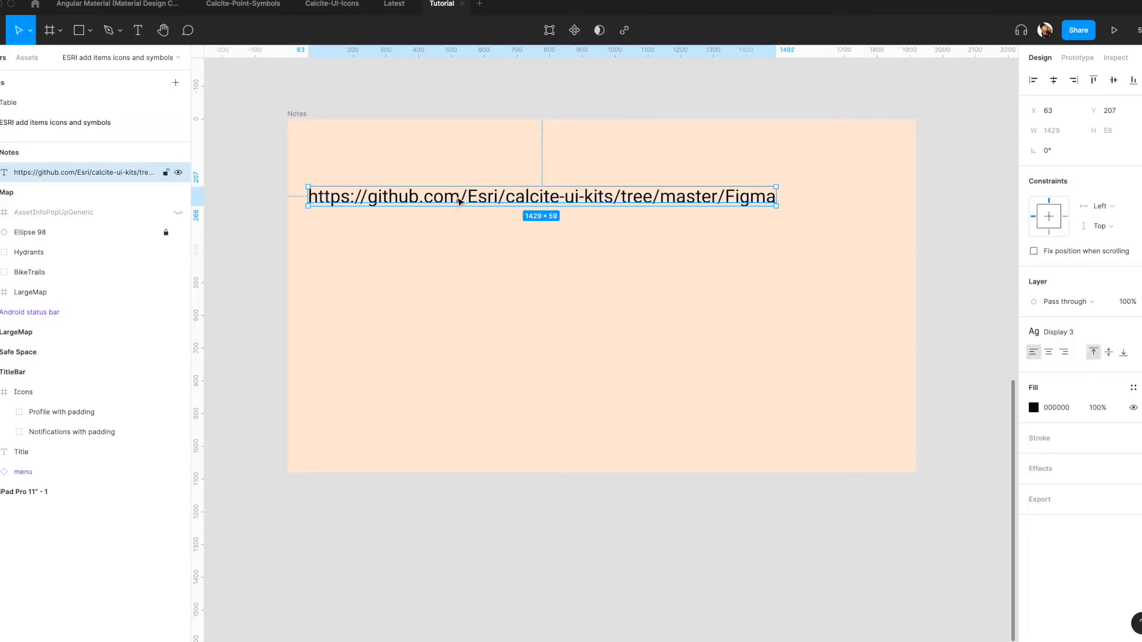
pyautogui.doubleClick(438, 201)
pyautogui.press('super+c')
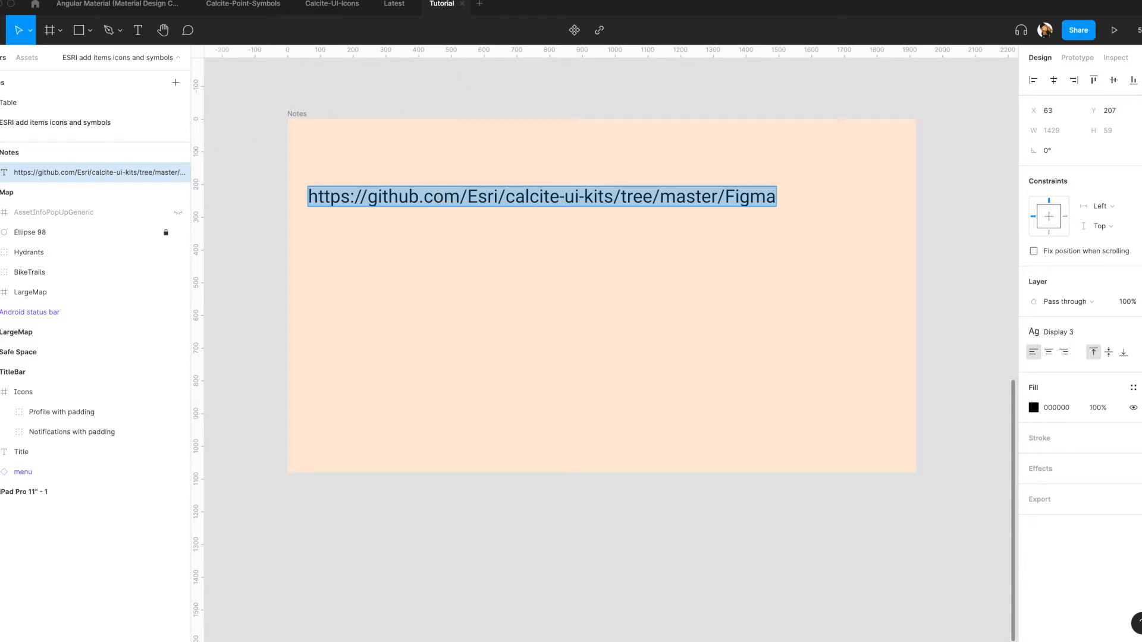
# Step: Switch to Chrome and open the copied address github.com/Esri/calcite-ui-kits/tree/master/Figma in a new tab
pyautogui.press('super+Tab')
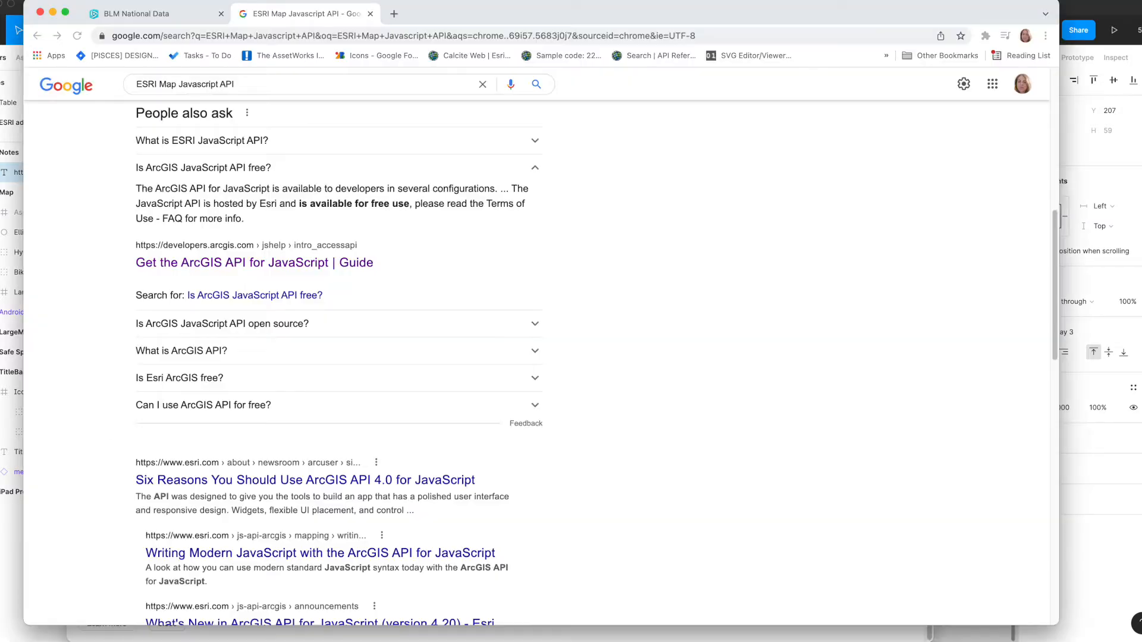
pyautogui.click(397, 13)
pyautogui.click(388, 36)
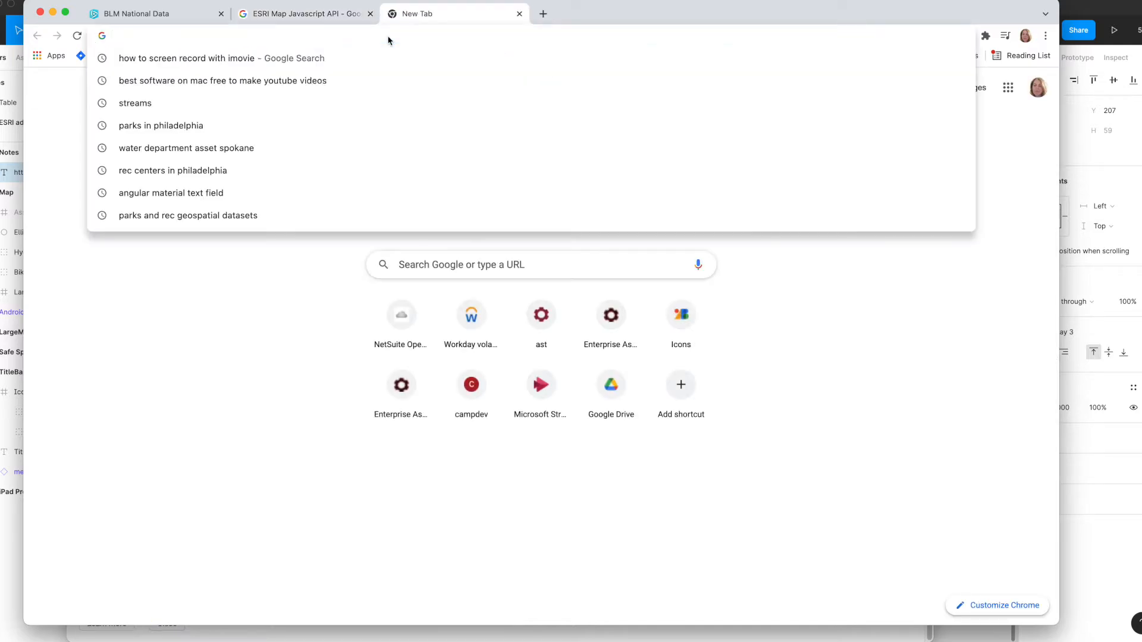
pyautogui.press('super+v')
pyautogui.press('Return')
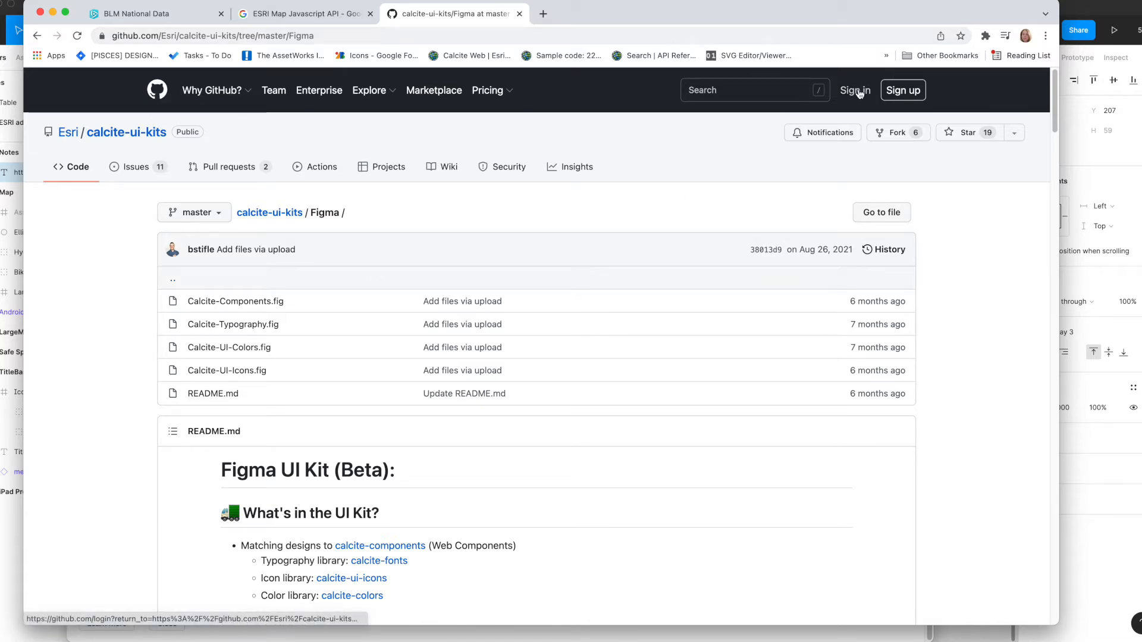
# Step: Read the README's instructions for importing the Calcite Figma files and enabling them as libraries, and return to the file list
pyautogui.moveTo(232, 91)
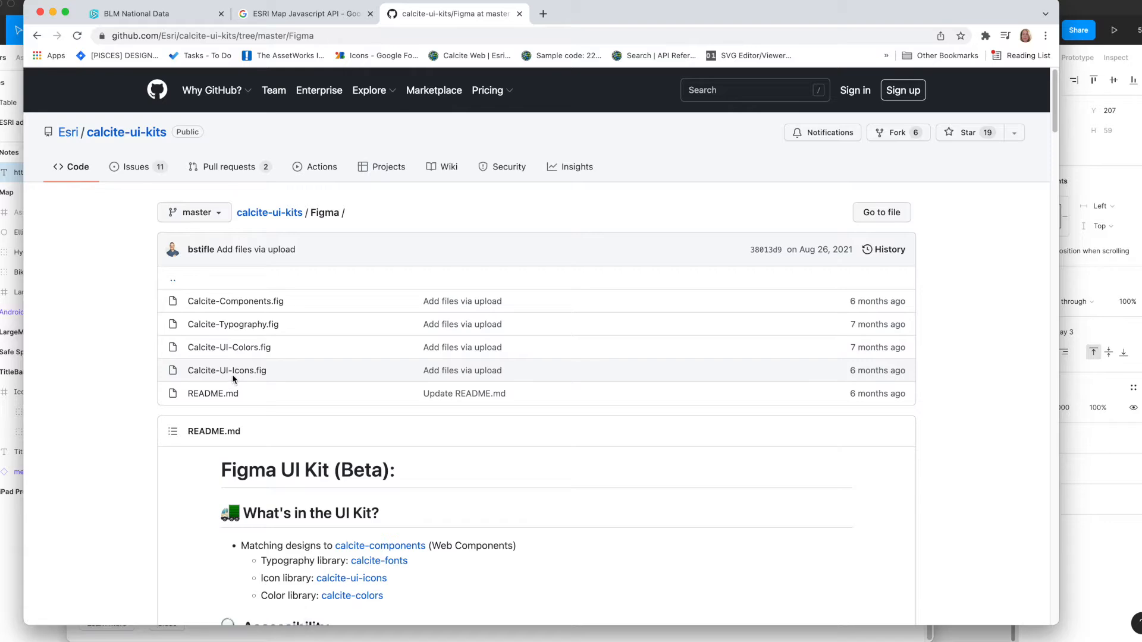
pyautogui.scroll(-7, 502, 526)
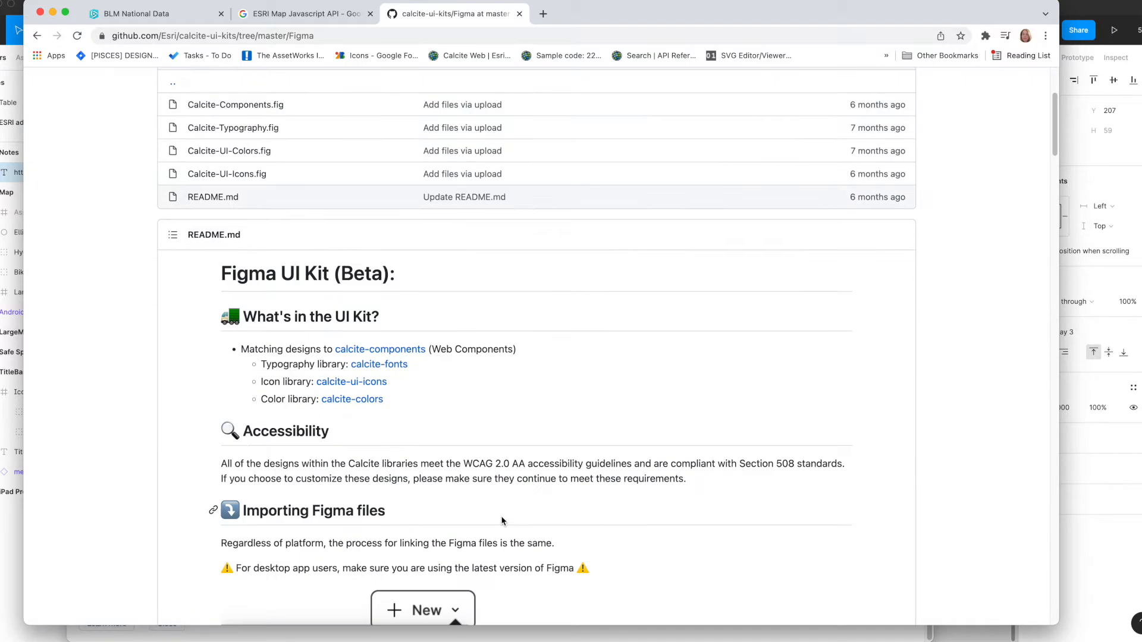
pyautogui.scroll(-3, 523, 539)
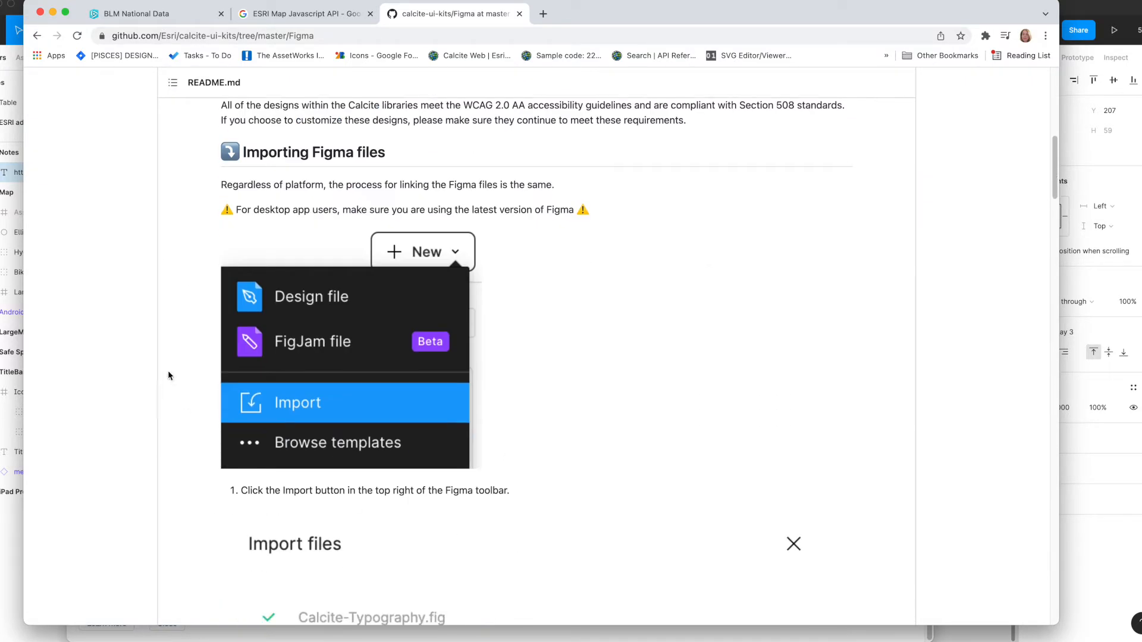
pyautogui.scroll(-2, 552, 503)
pyautogui.scroll(-5, 553, 503)
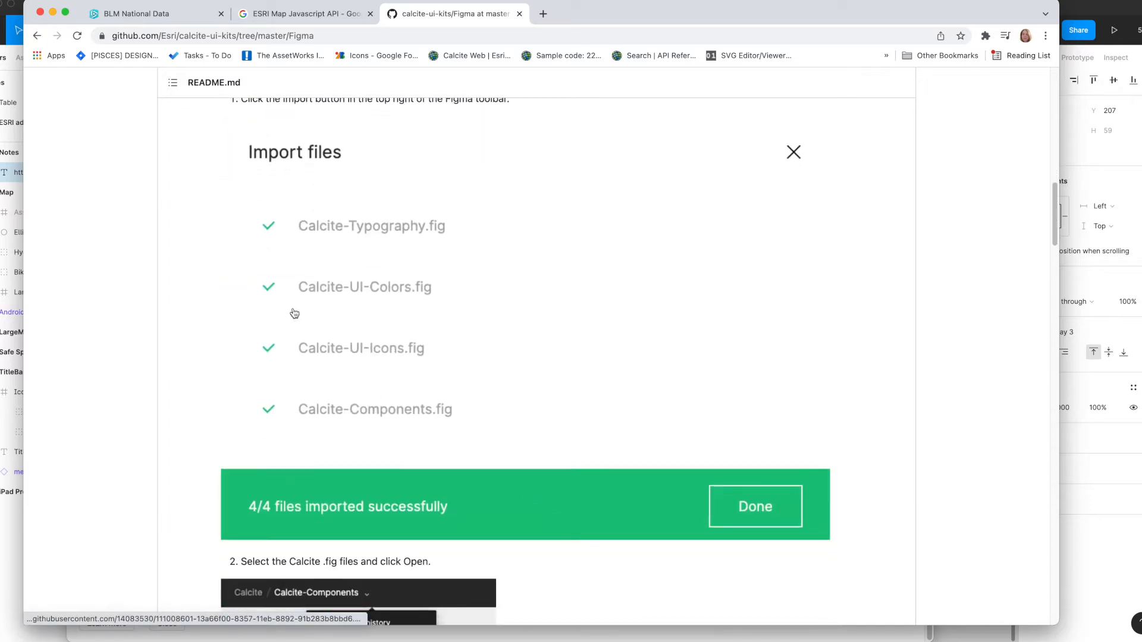
pyautogui.scroll(-12, 541, 462)
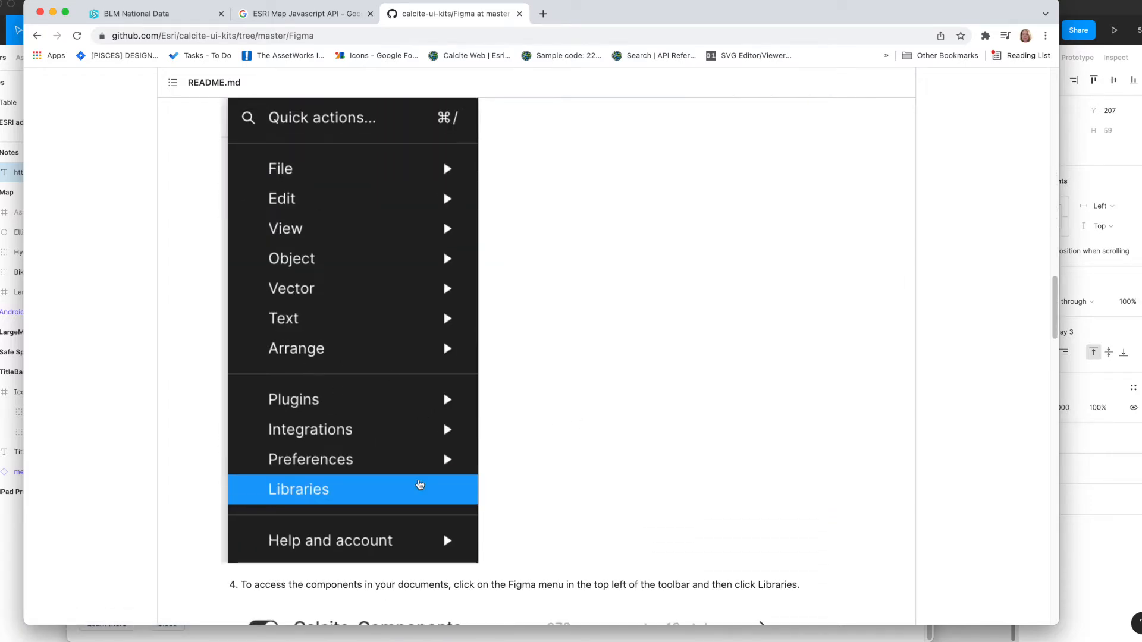
pyautogui.scroll(15, 536, 470)
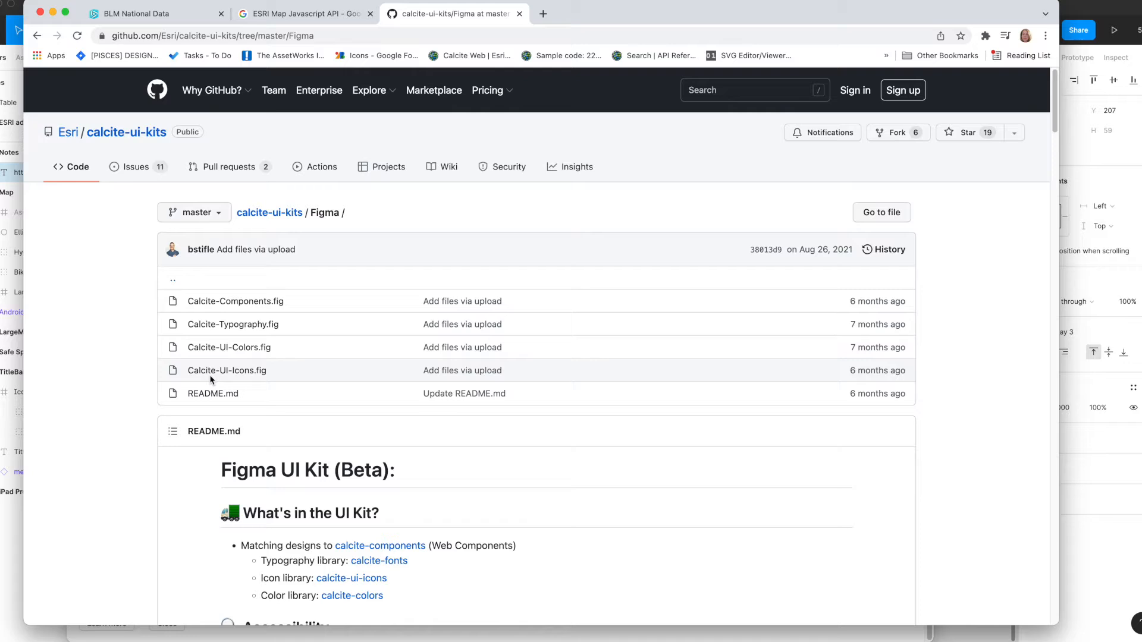
# Step: Download Calcite-Components.fig and Calcite-Typography.fig from the repository's Figma folder
pyautogui.click(244, 302)
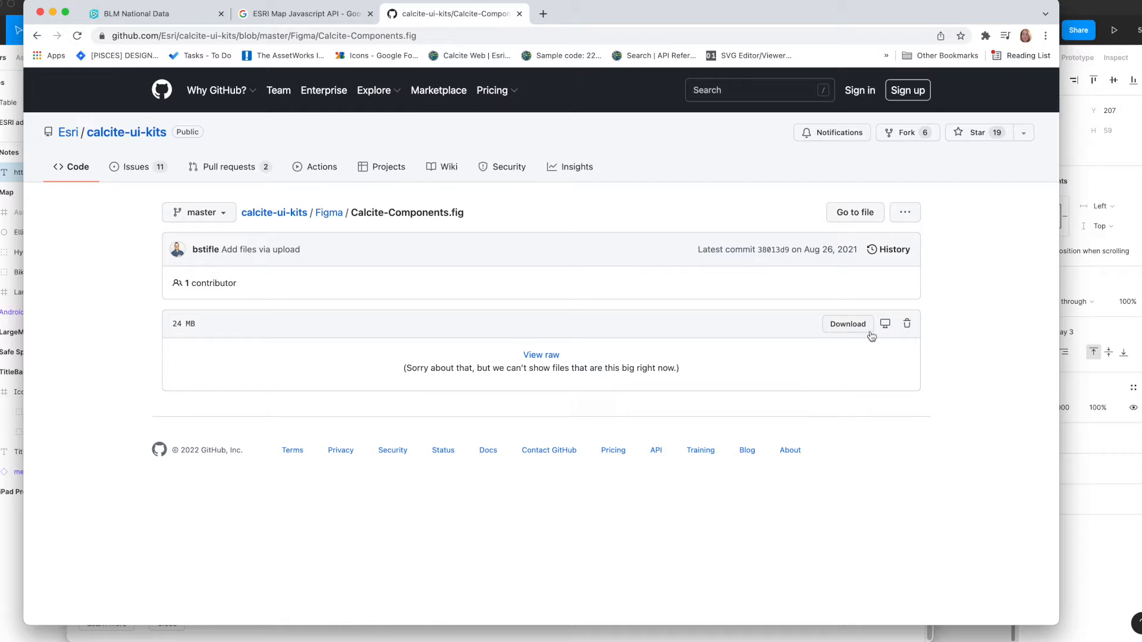
pyautogui.click(846, 329)
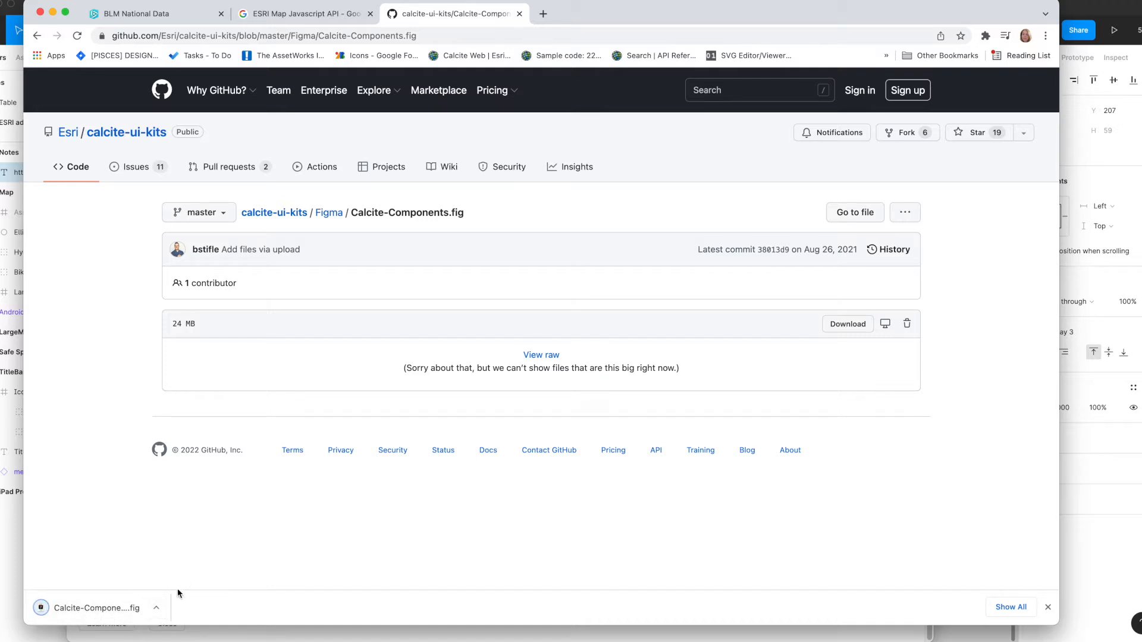
pyautogui.click(40, 37)
pyautogui.click(233, 327)
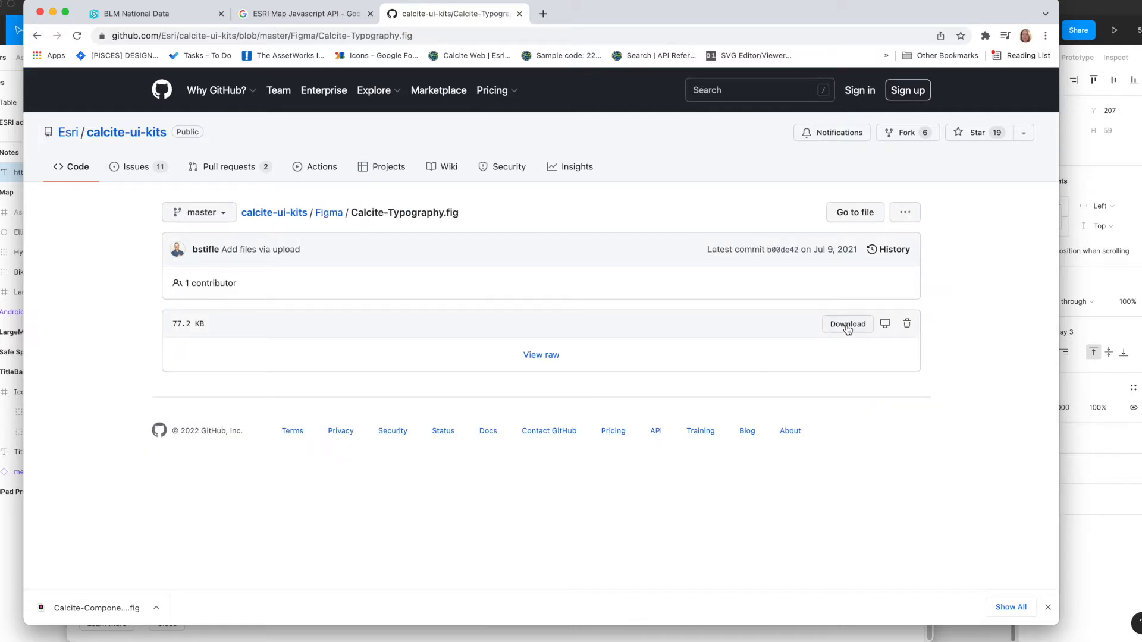
pyautogui.click(848, 328)
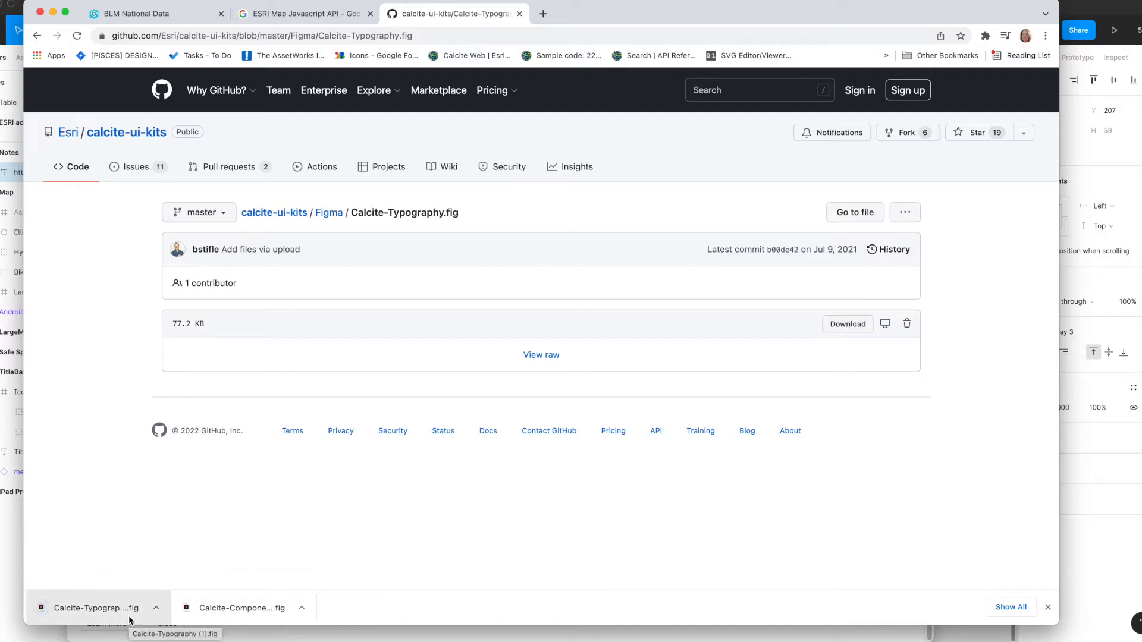
# Step: Return to the repository's Figma folder and download Calcite-UI-Colors.fig
pyautogui.click(37, 36)
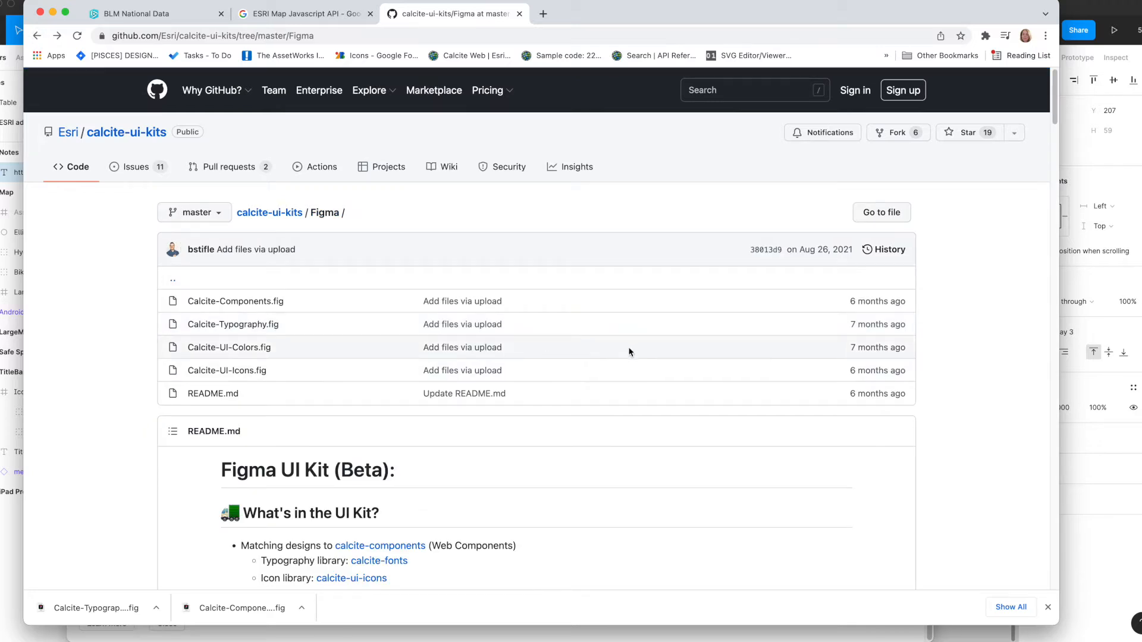
pyautogui.click(233, 350)
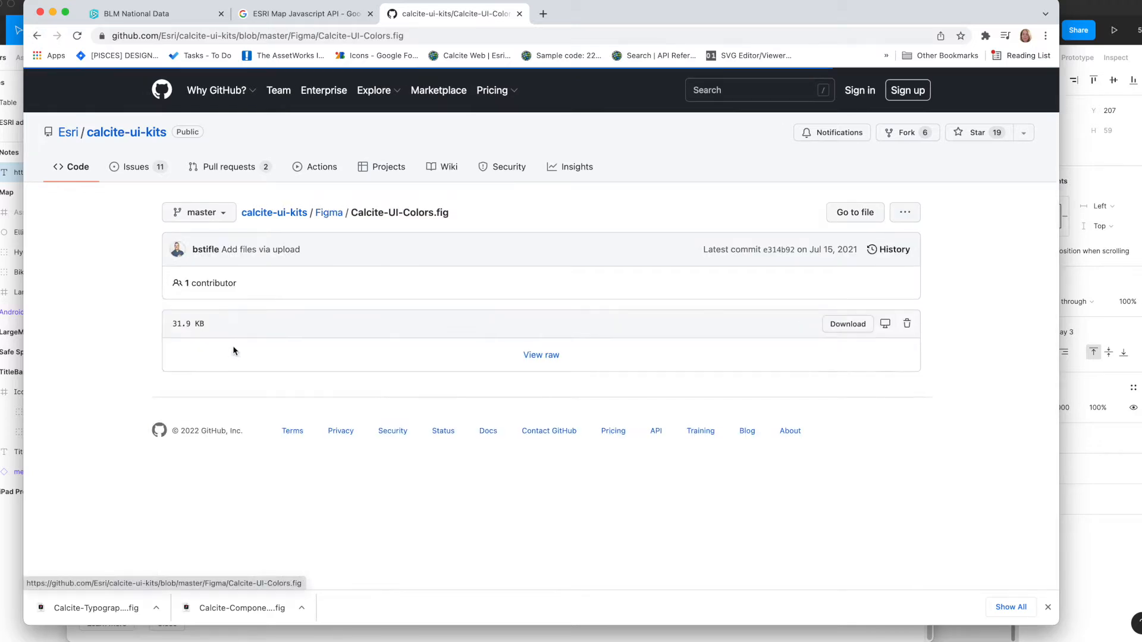
pyautogui.click(853, 326)
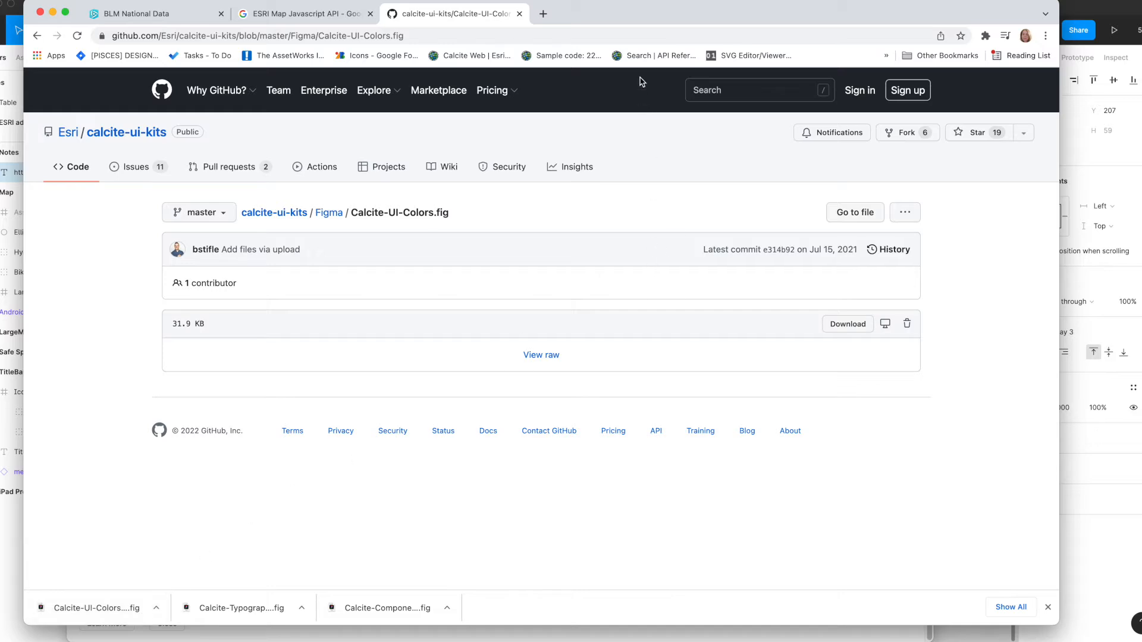
# Step: Close the DevTools window and arrange the Figma and Chrome windows side by side, keeping the downloaded files visible
pyautogui.moveTo(603, 16); pyautogui.dragTo(935, 15)
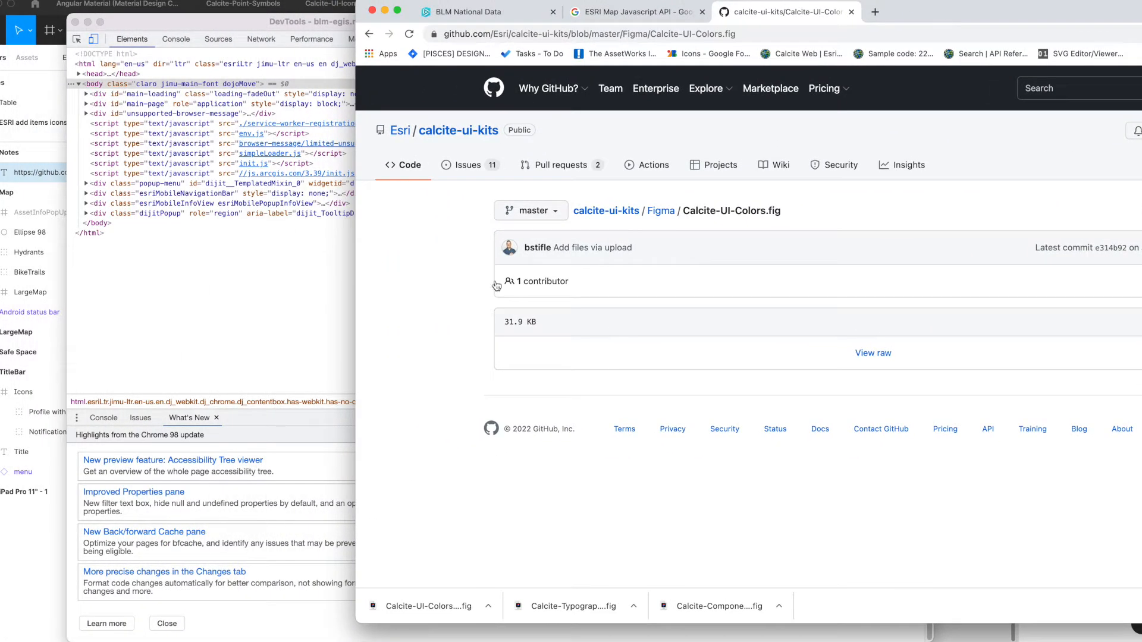
pyautogui.click(76, 22)
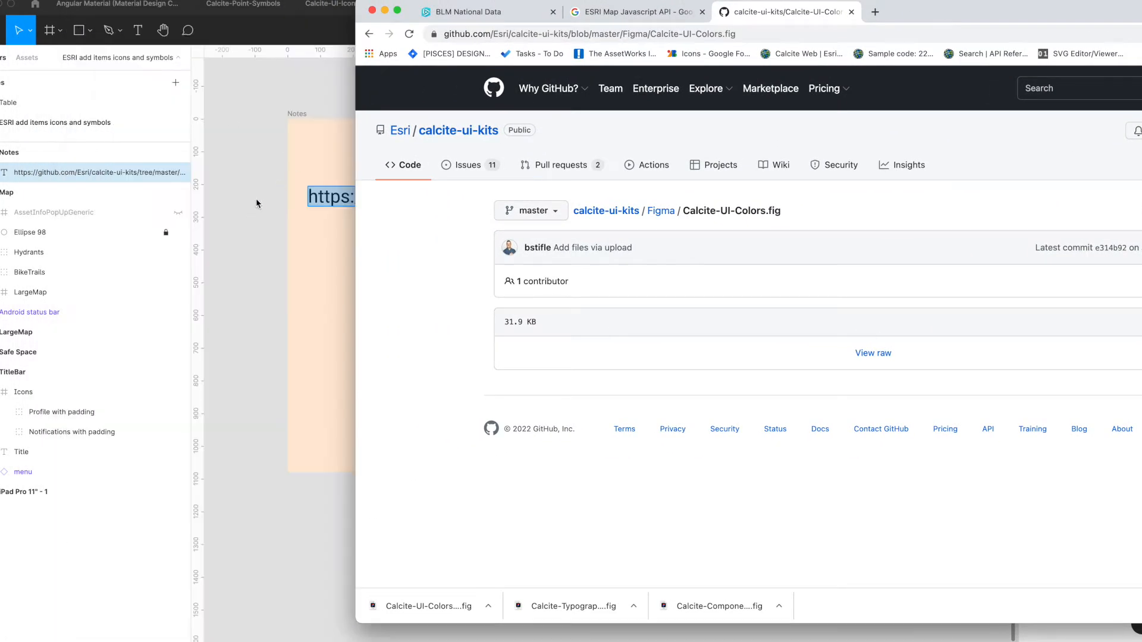
pyautogui.click(243, 158)
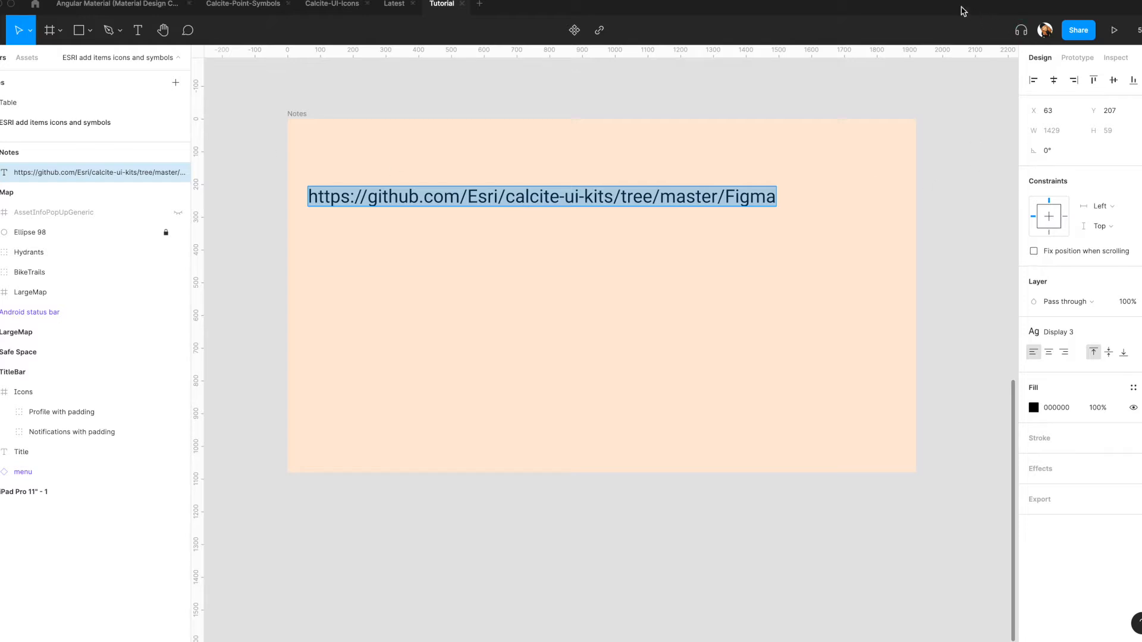
pyautogui.moveTo(1140, 1); pyautogui.dragTo(643, 11)
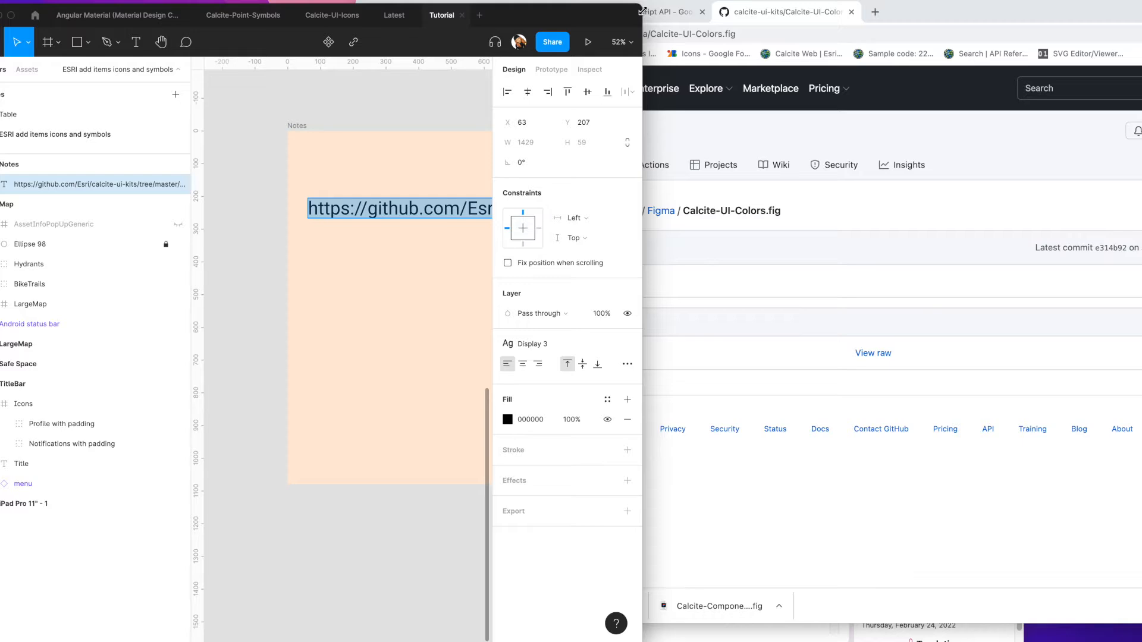
pyautogui.click(967, 5)
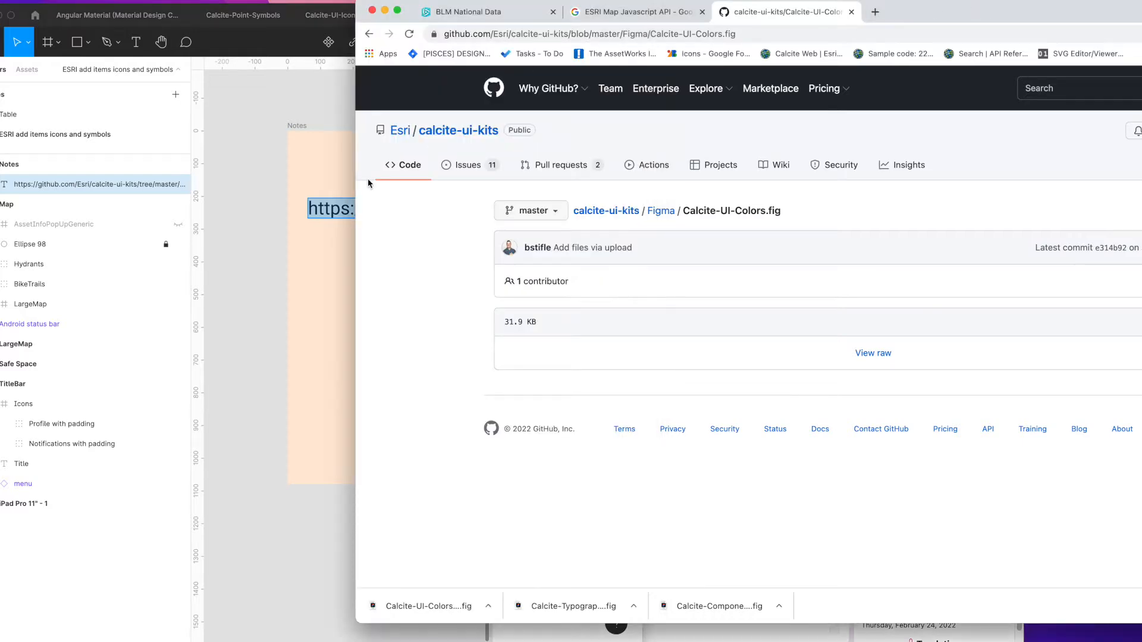
pyautogui.moveTo(357, 199); pyautogui.dragTo(567, 208)
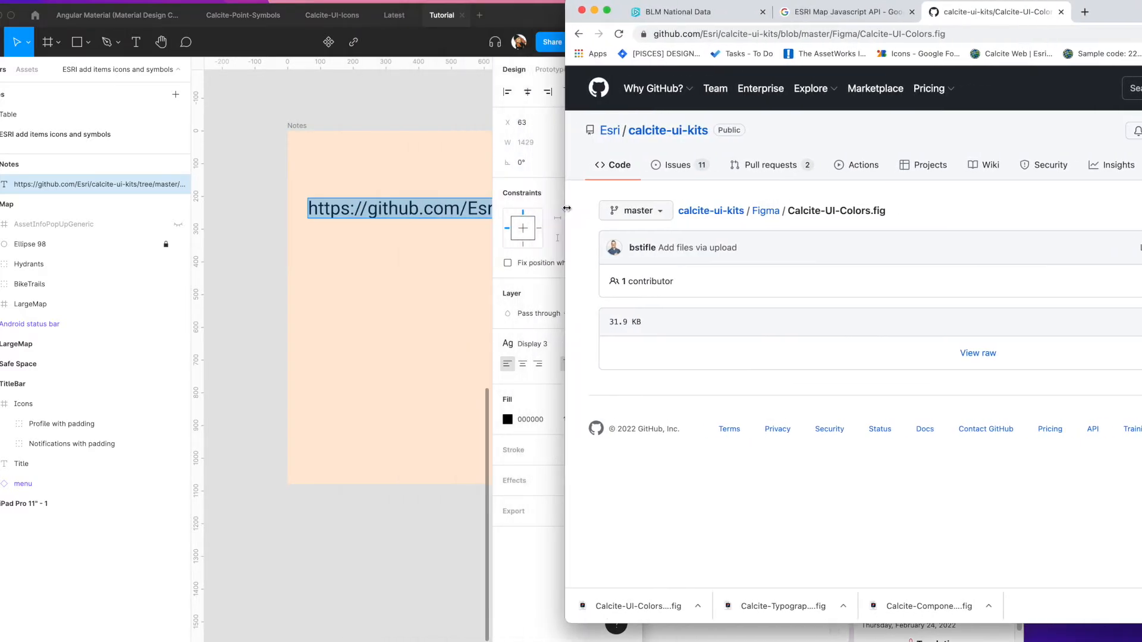
# Step: Open the team's Library project from the Figma home page and look through its existing Calcite files
pyautogui.click(35, 15)
pyautogui.click(35, 16)
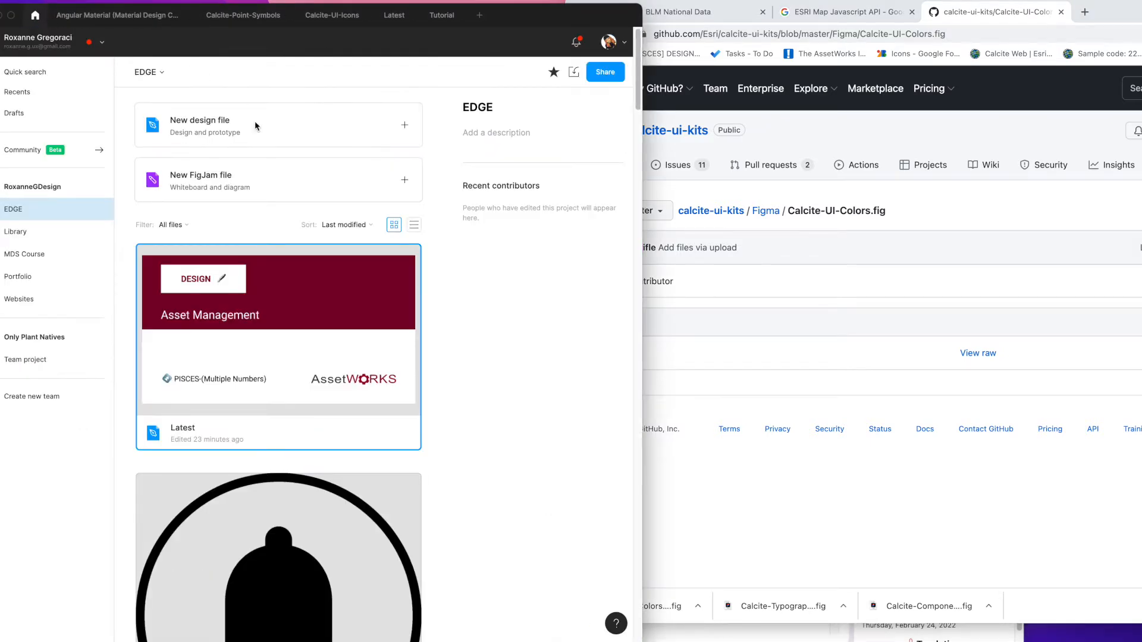
pyautogui.click(26, 237)
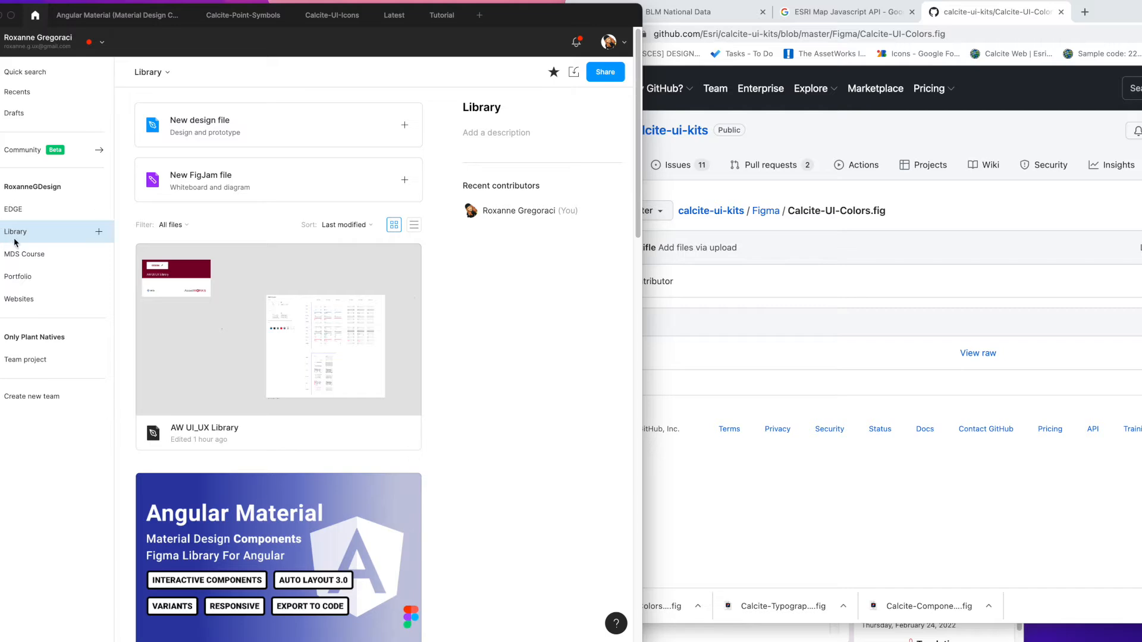
pyautogui.scroll(-5, 304, 373)
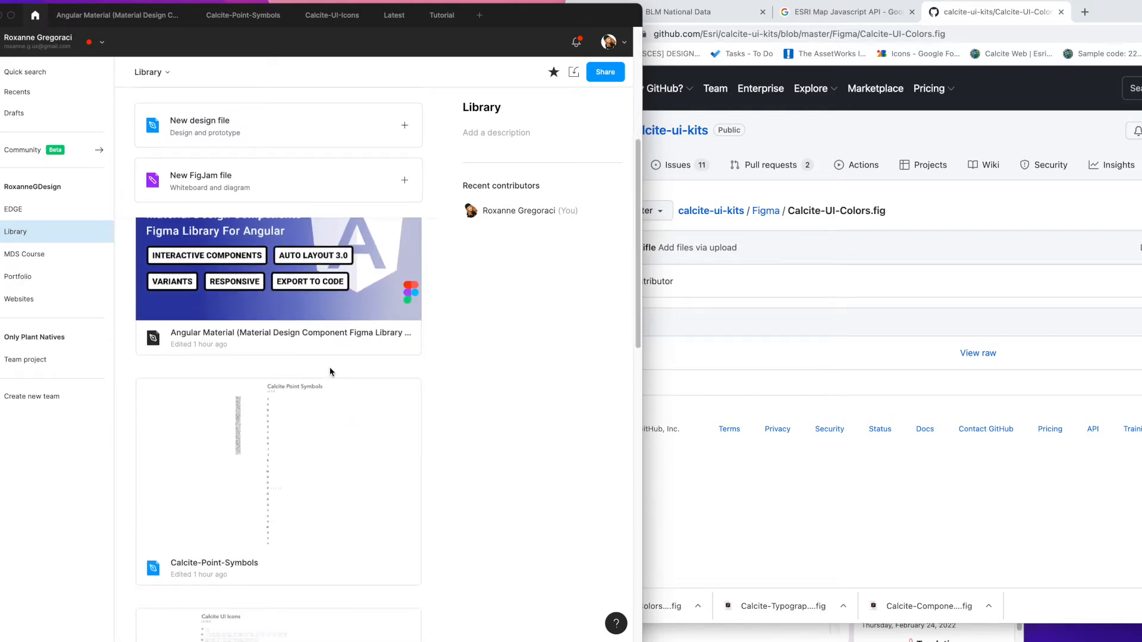
pyautogui.scroll(4, 310, 340)
pyautogui.scroll(-2, 310, 339)
pyautogui.scroll(-4, 321, 445)
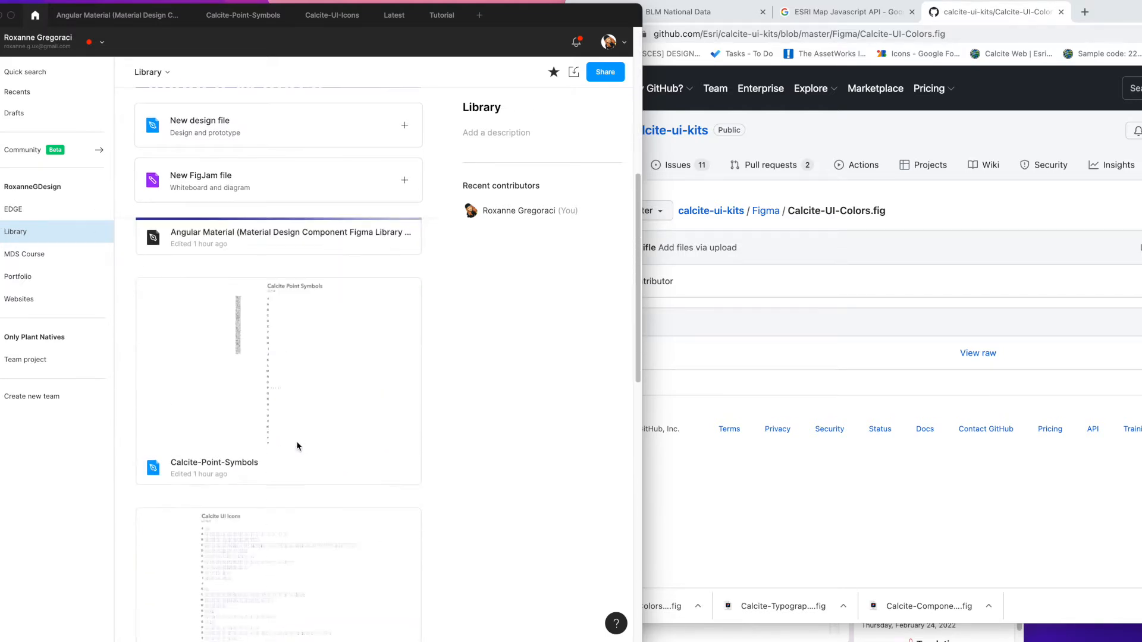
pyautogui.scroll(-2, 260, 533)
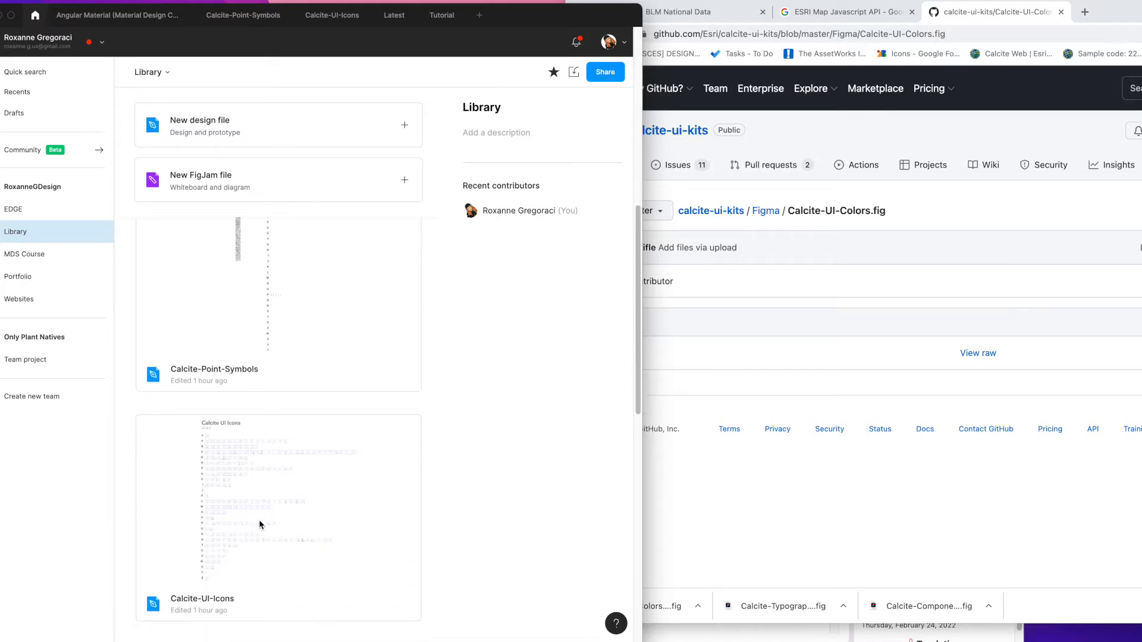
# Step: Try to import the downloaded Calcite-UI-Colors.fig and Calcite-Typography.fig from Chrome into Figma's Library project, and enlarge the Figma window
pyautogui.click(695, 560)
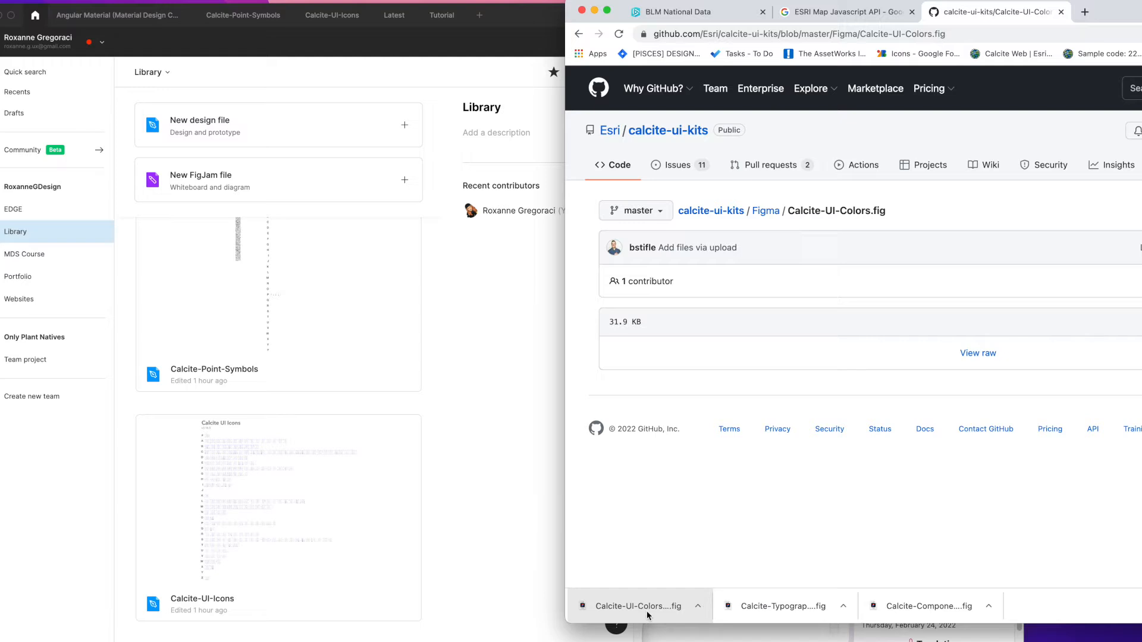
pyautogui.moveTo(651, 616); pyautogui.dragTo(355, 330)
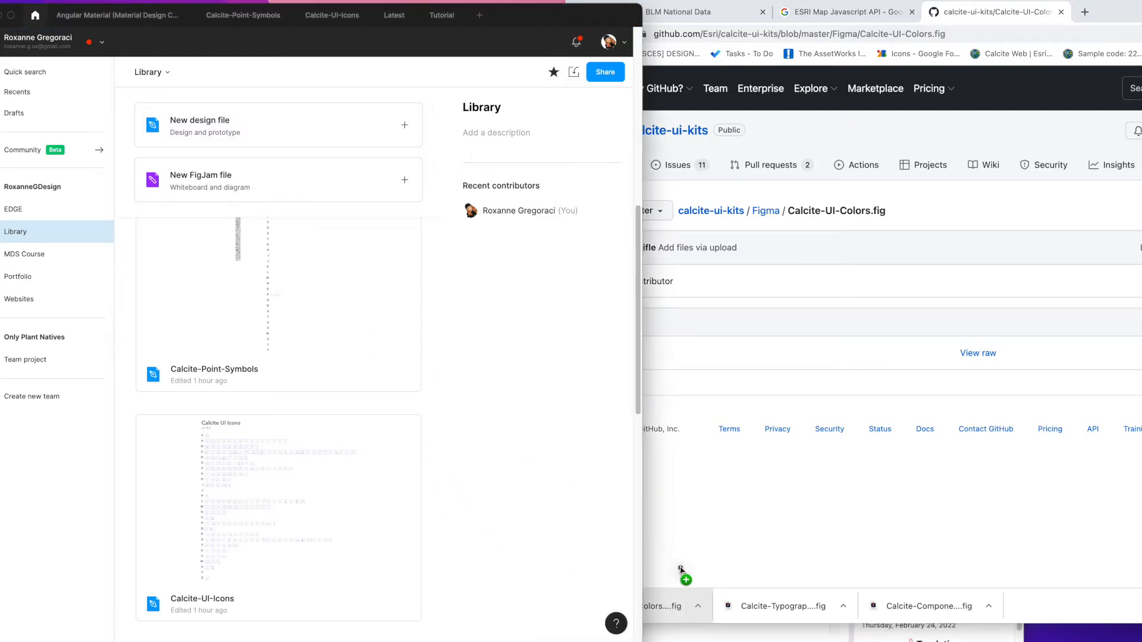
pyautogui.moveTo(803, 610); pyautogui.dragTo(403, 433)
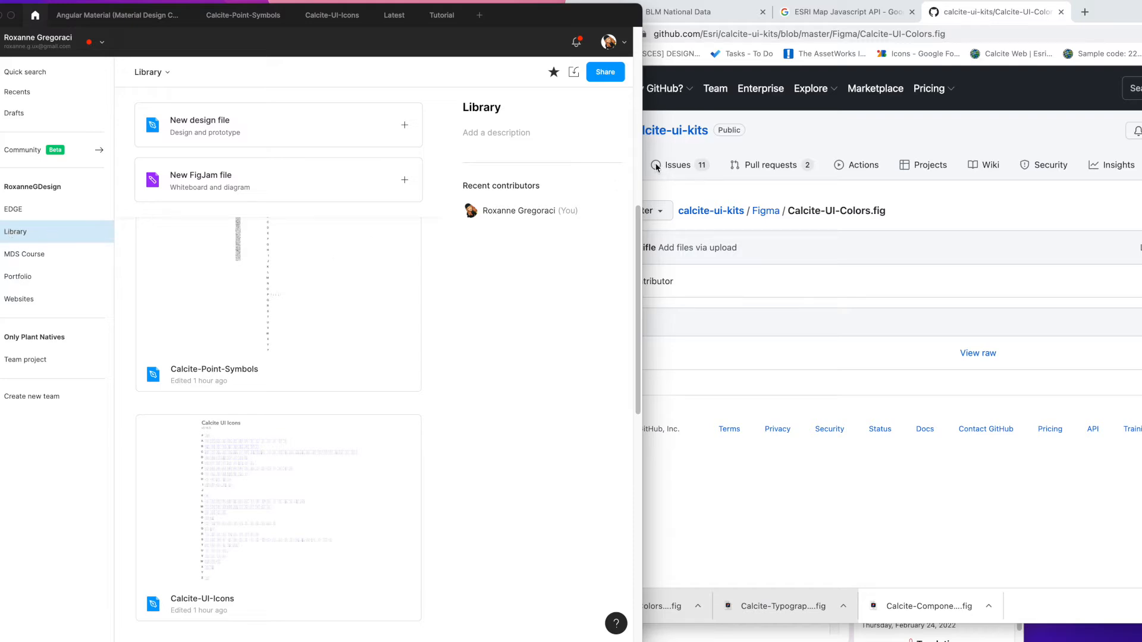
pyautogui.doubleClick(604, 17)
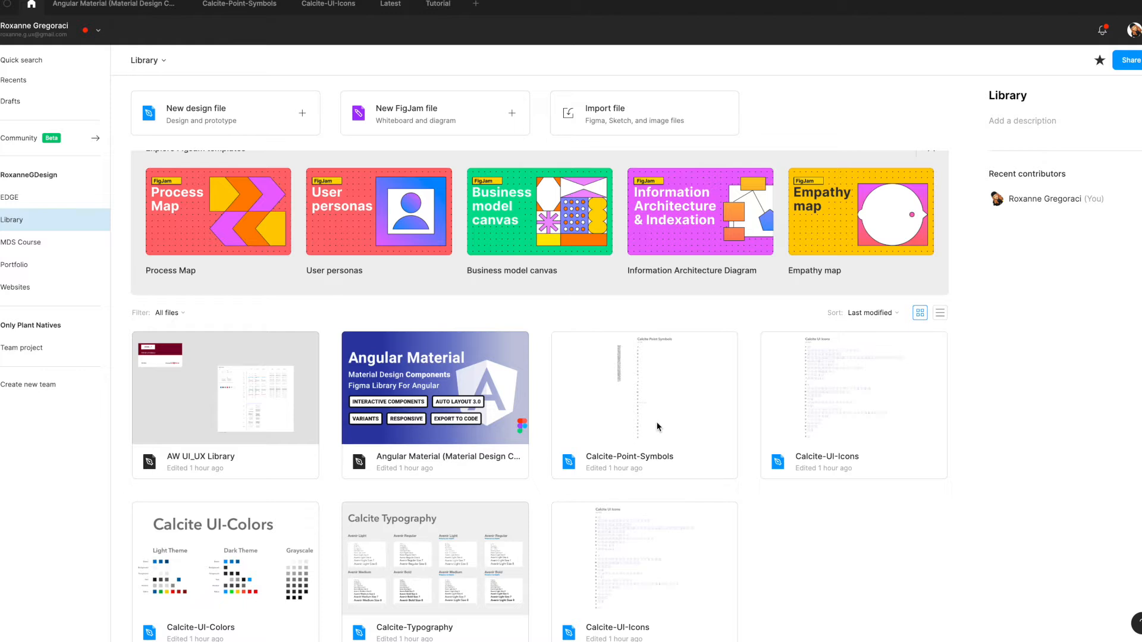
# Step: Open the Calcite-UI-Icons file's Icons page and look over the alphabetical icon overview
pyautogui.click(818, 436)
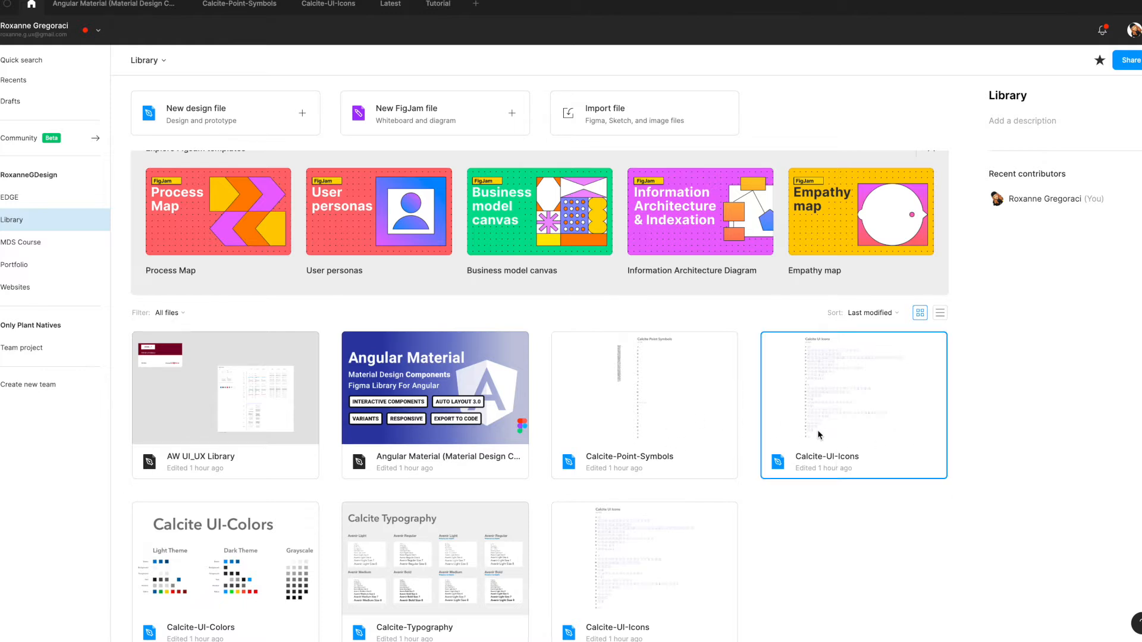
pyautogui.click(326, 4)
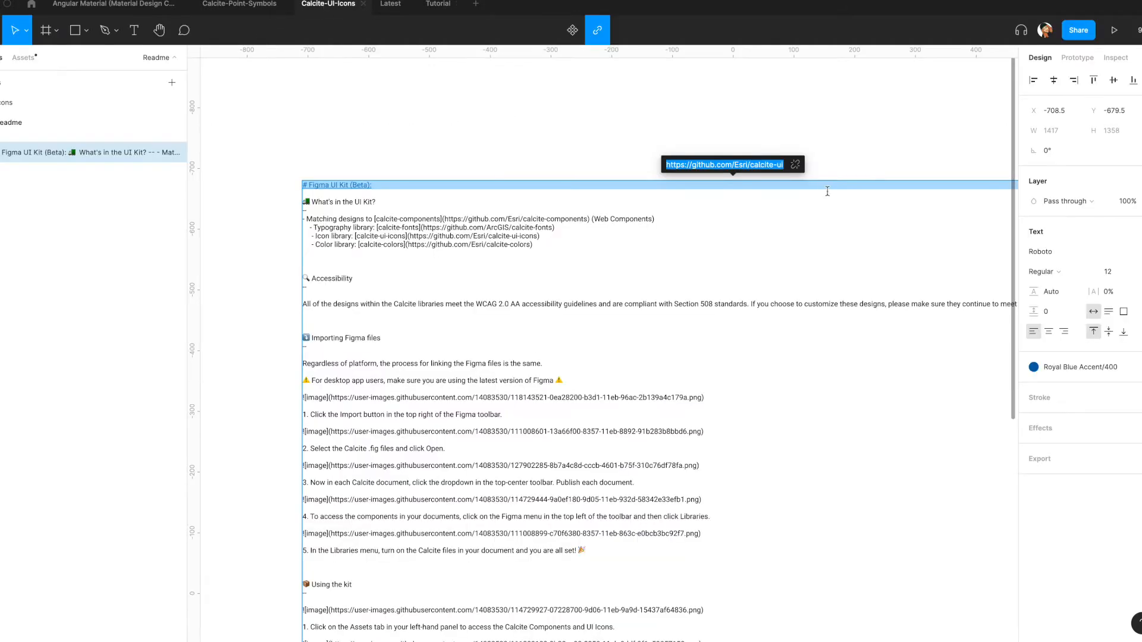
pyautogui.click(22, 103)
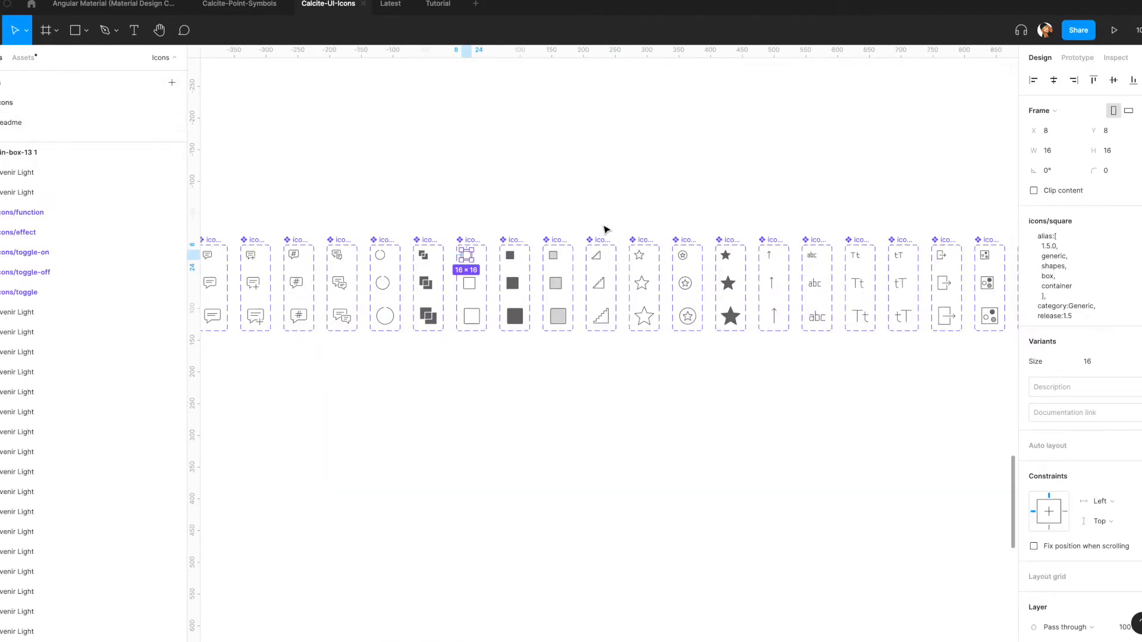
pyautogui.scroll(-10, 481, 175)
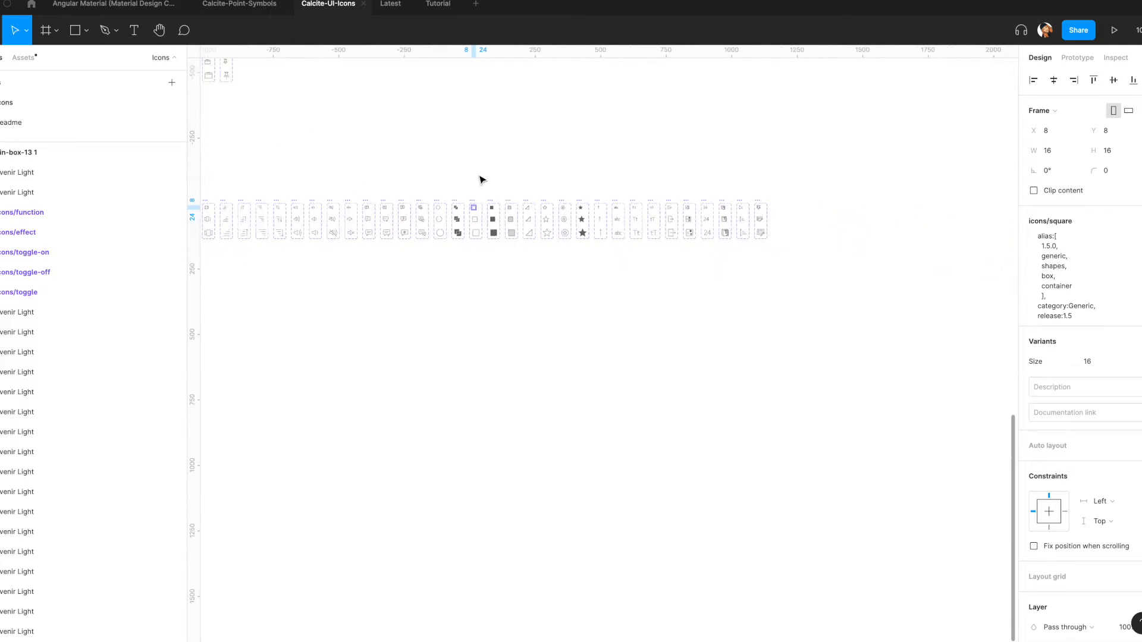
pyautogui.scroll(10, 438, 283)
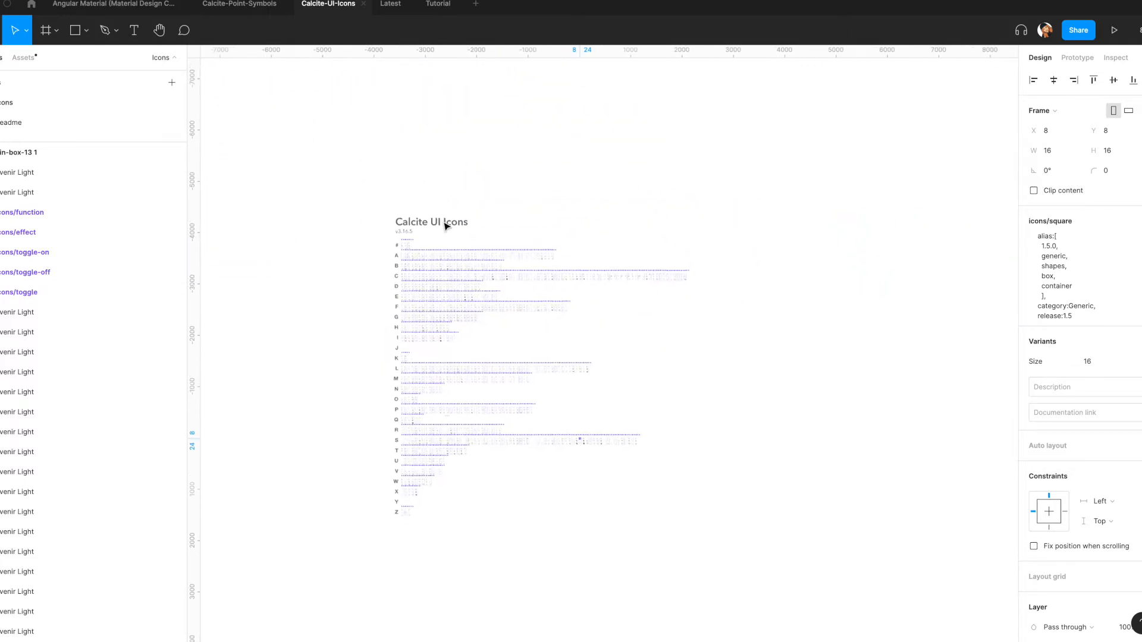
pyautogui.scroll(5, 437, 283)
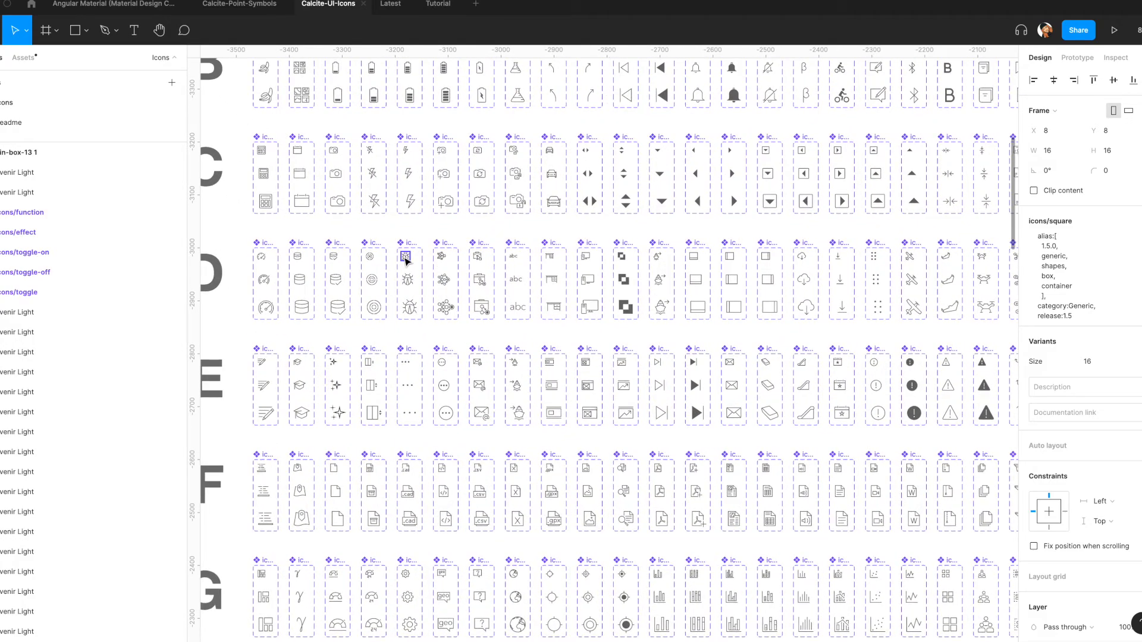
# Step: Inspect the debug icon's 16 and 24 variants and its available size options, leaving the icon deselected
pyautogui.click(406, 261)
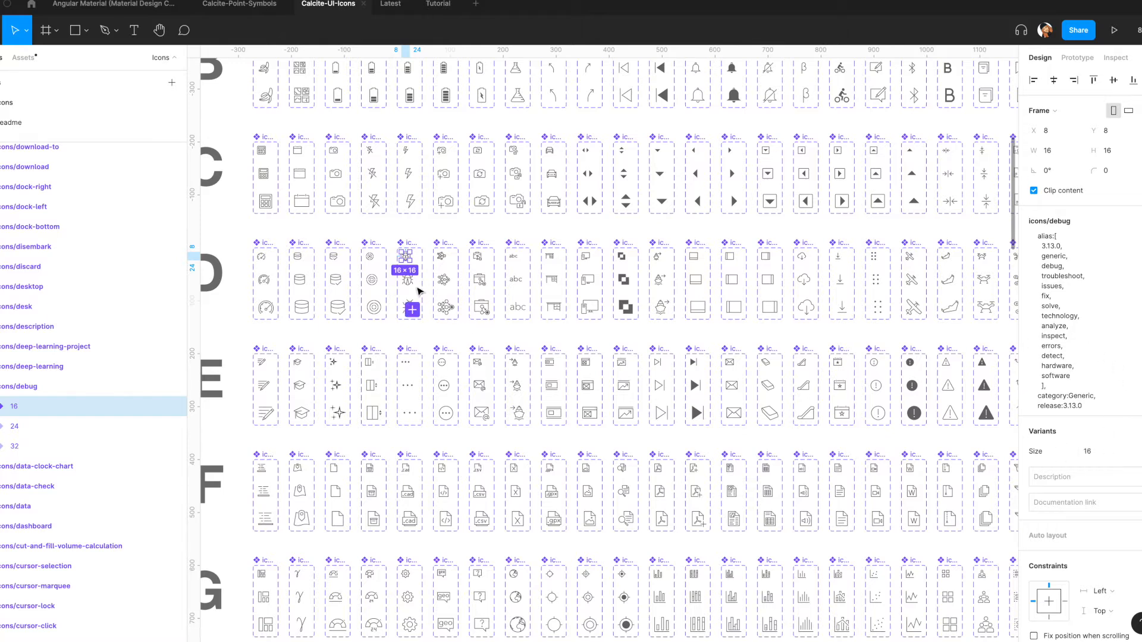
pyautogui.click(410, 282)
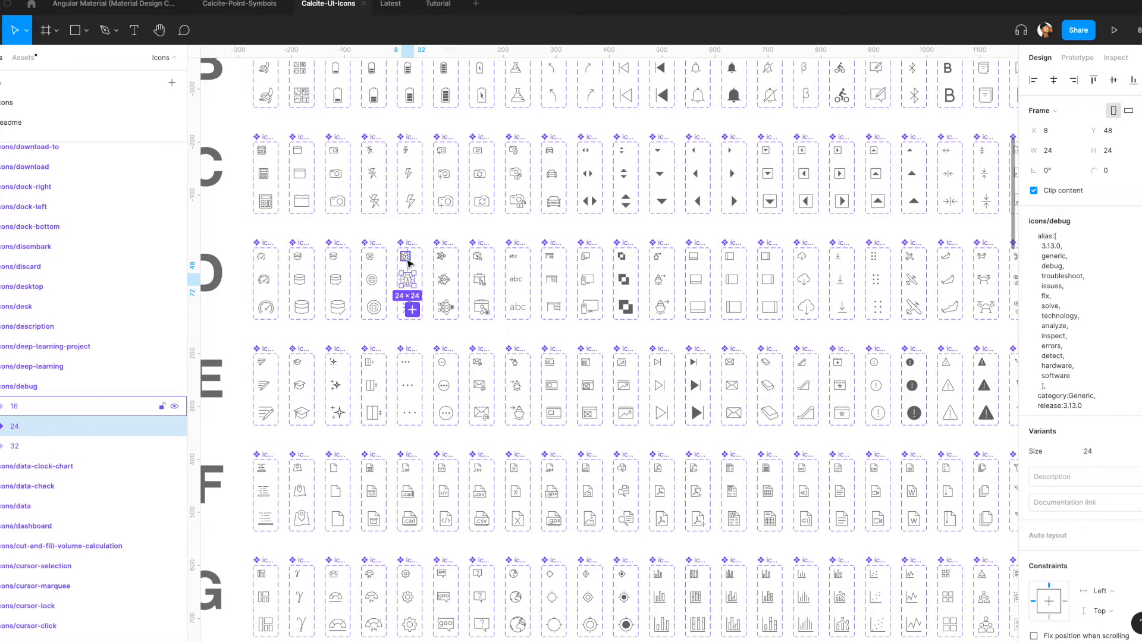
pyautogui.click(407, 257)
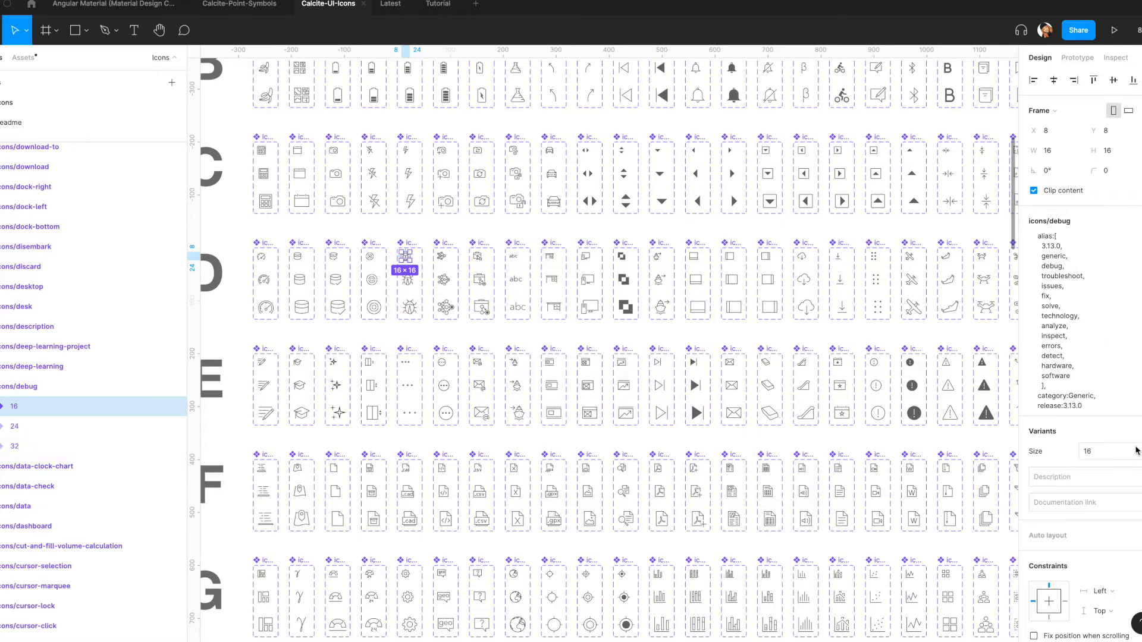
pyautogui.click(1122, 452)
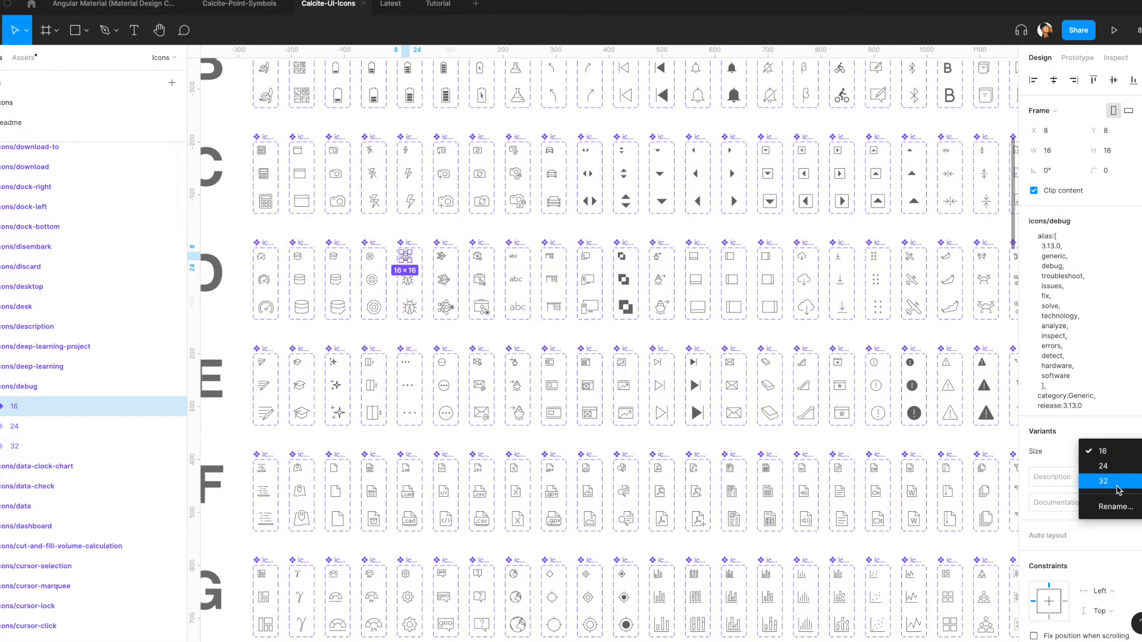
pyautogui.click(1107, 424)
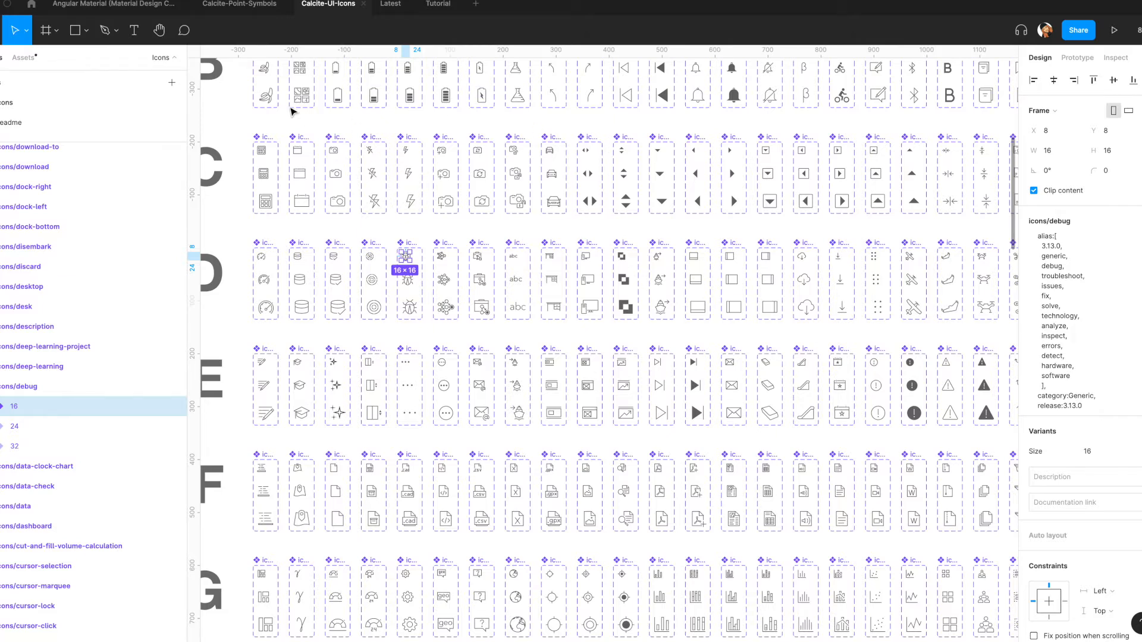
pyautogui.click(548, 129)
# Step: Review the listed changes for Calcite-UI-Icons and publish all its styles and components as a library
pyautogui.scroll(-2, 571, 93)
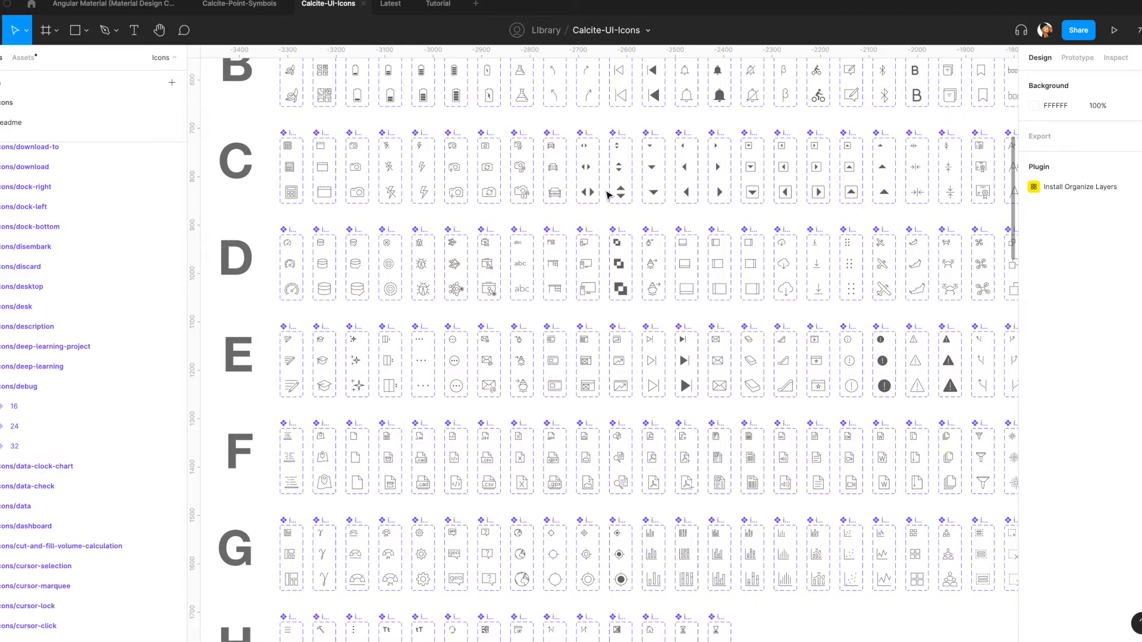
pyautogui.scroll(-5, 599, 179)
pyautogui.scroll(3, 619, 178)
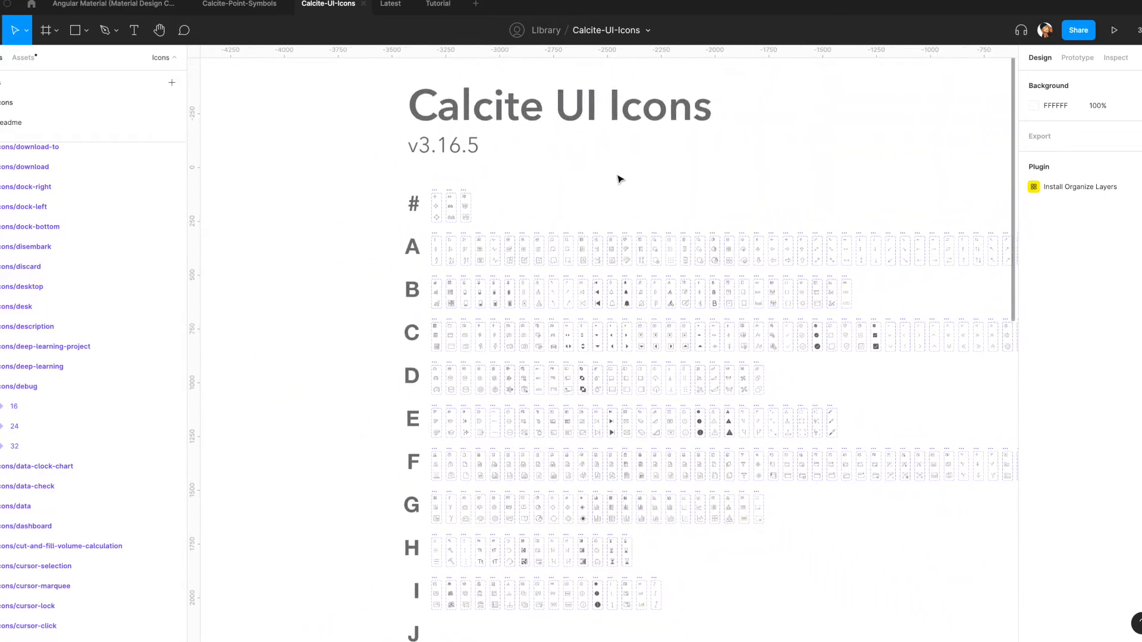
pyautogui.click(650, 36)
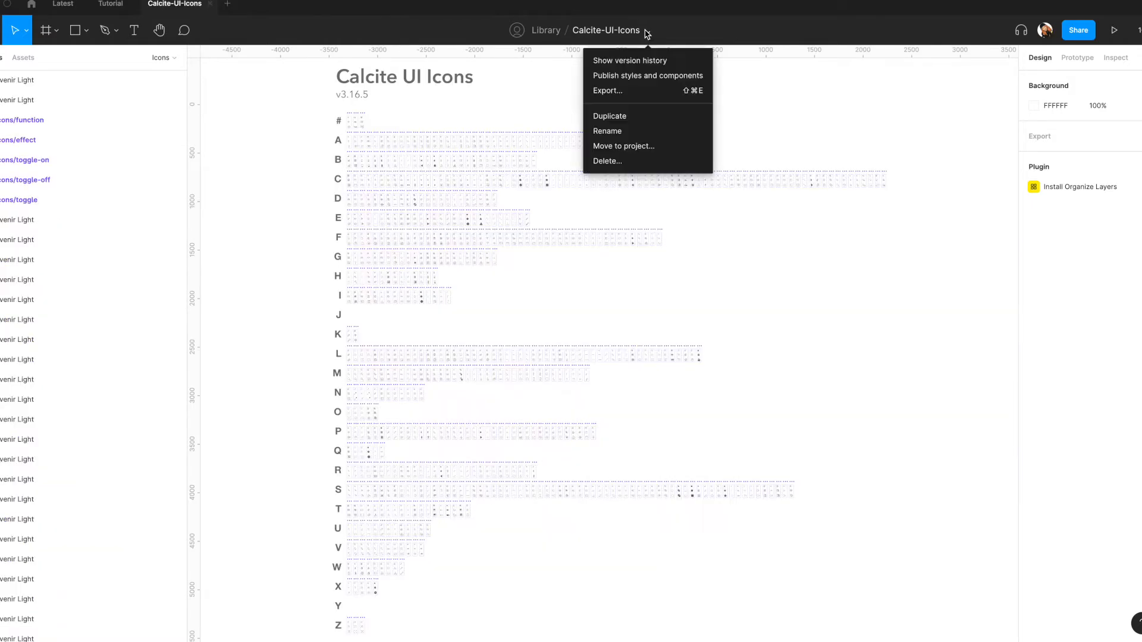
pyautogui.click(656, 76)
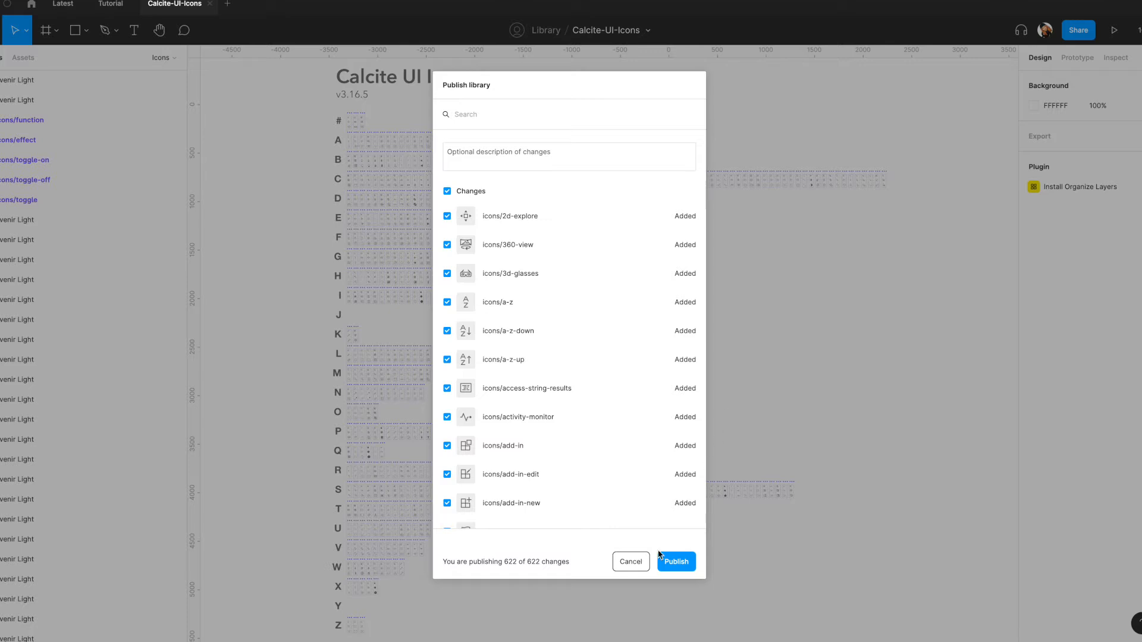
pyautogui.scroll(-10, 615, 352)
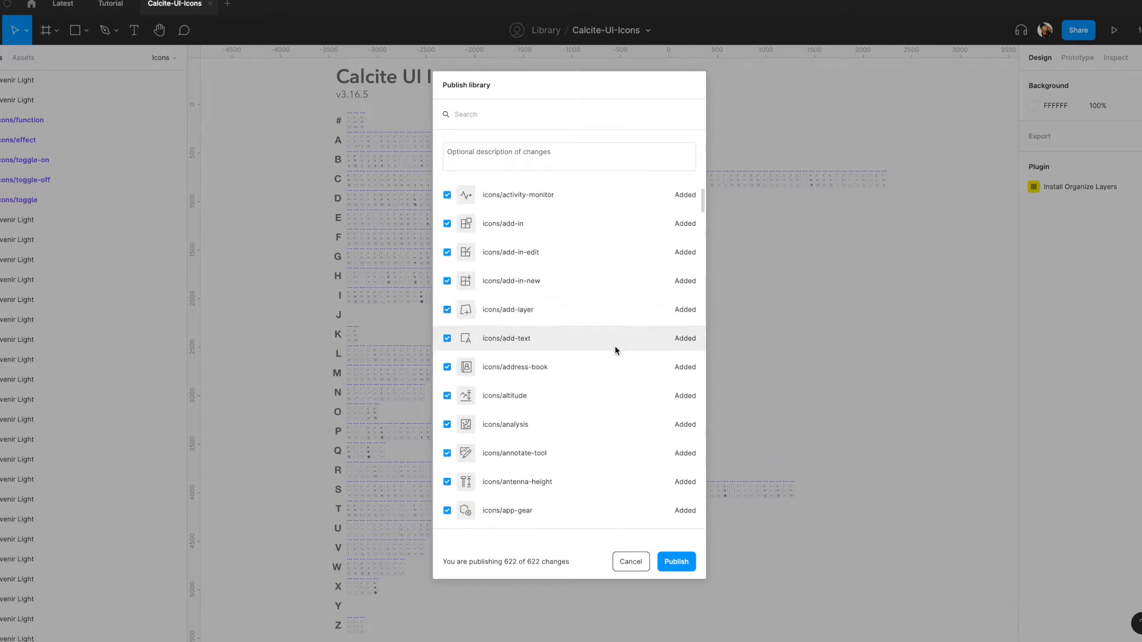
pyautogui.scroll(-12, 622, 343)
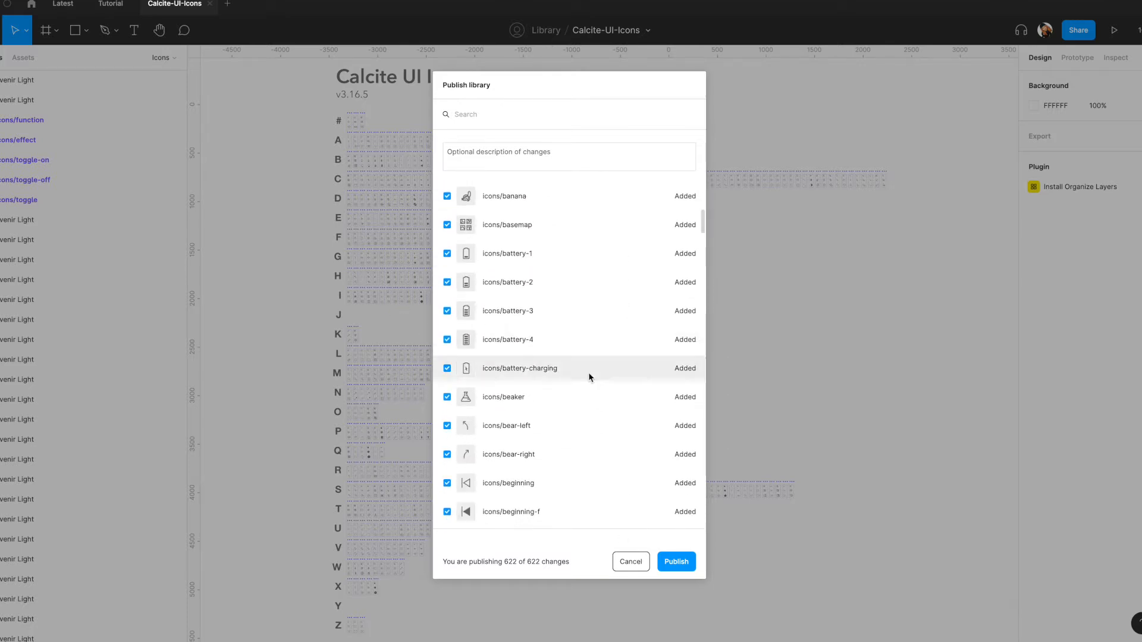
pyautogui.scroll(10, 651, 452)
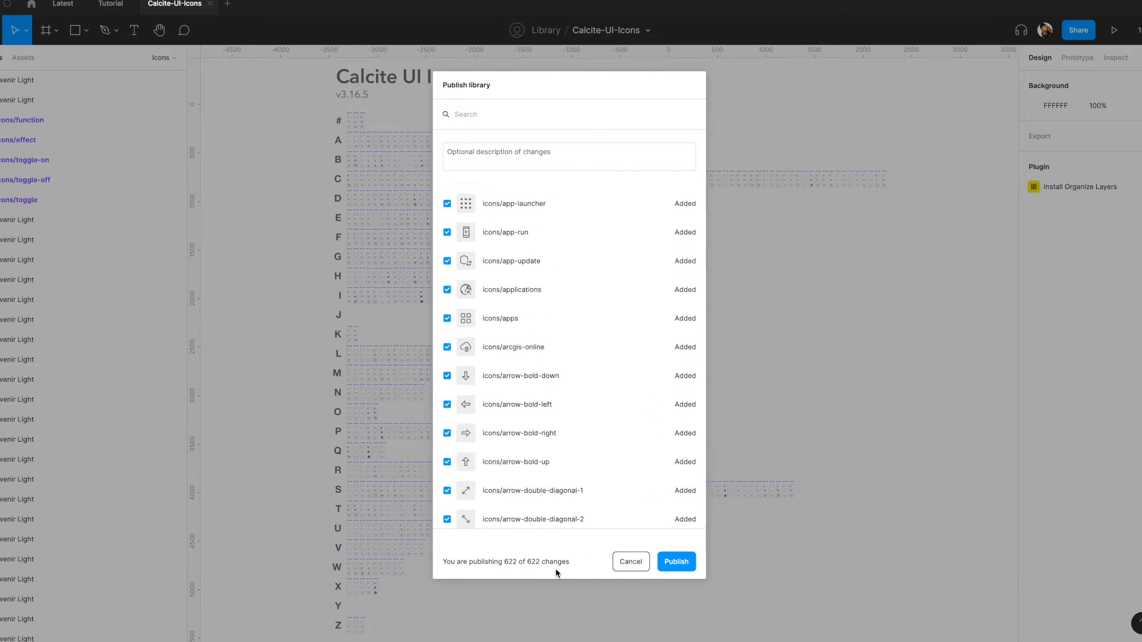
pyautogui.click(675, 564)
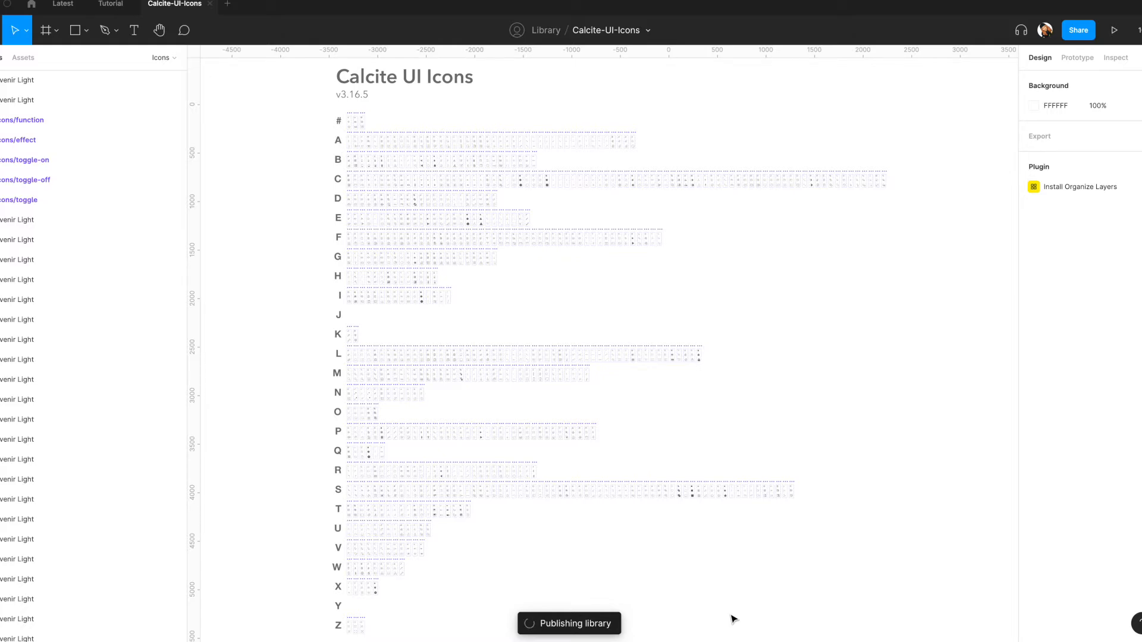
# Step: Open Calcite-UI-Colors from the Library project and publish its styles and components
pyautogui.click(32, 5)
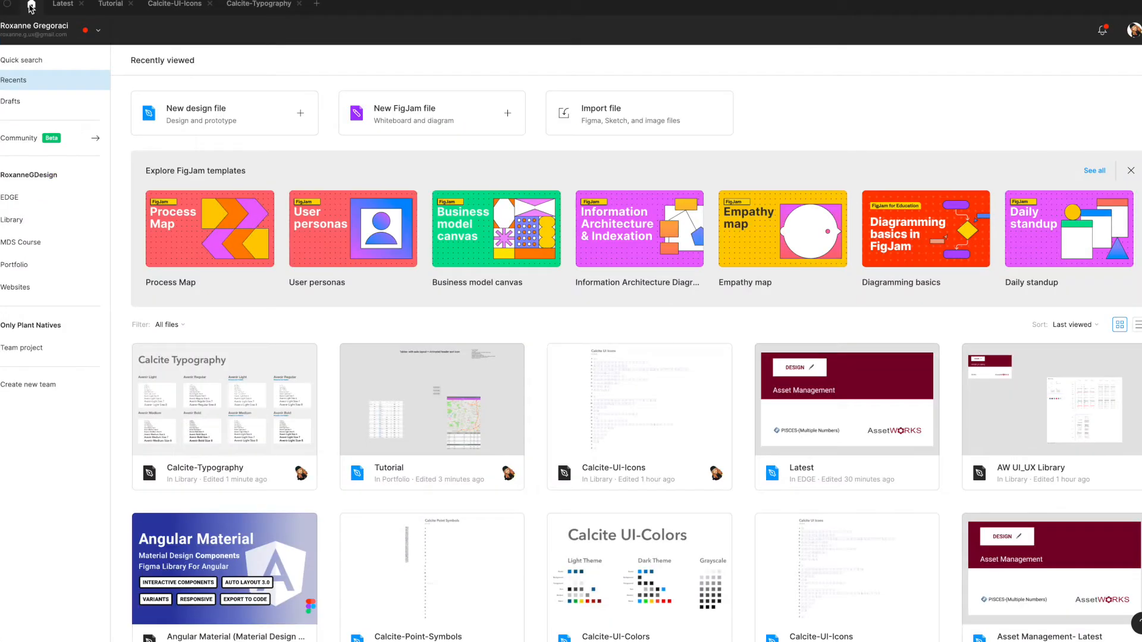
pyautogui.click(6, 220)
pyautogui.scroll(-1, 752, 524)
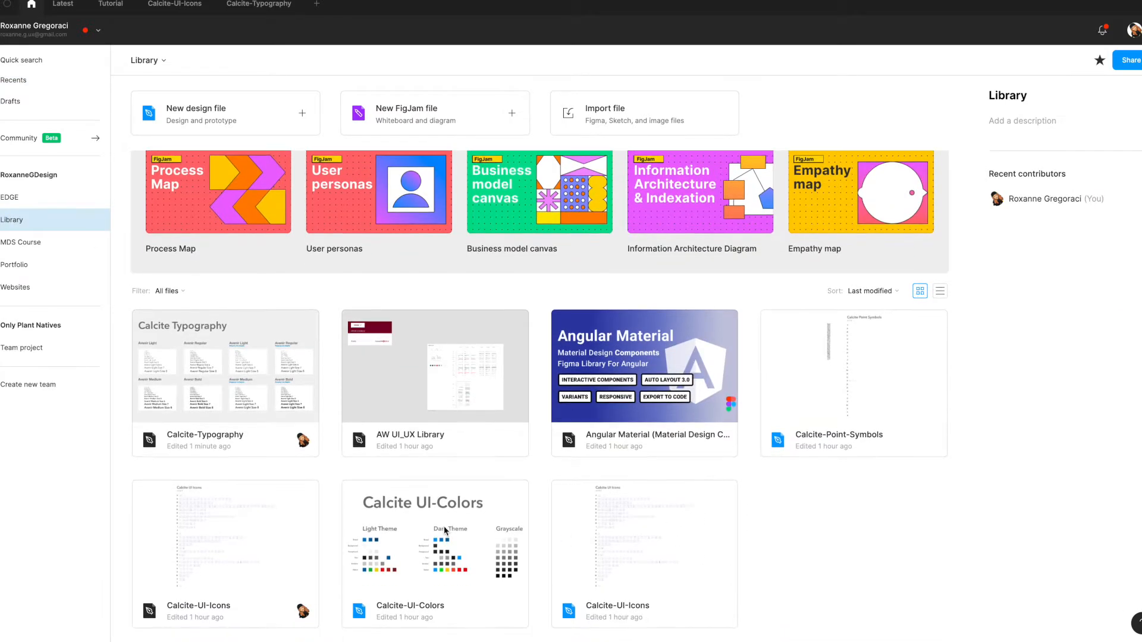
pyautogui.doubleClick(439, 528)
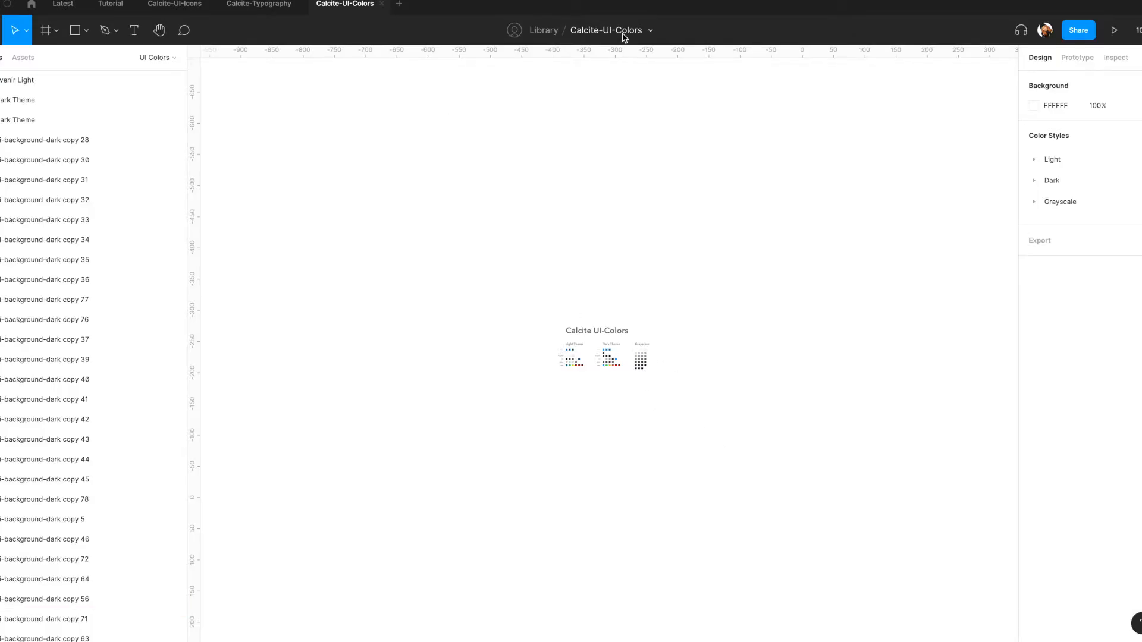
pyautogui.click(650, 30)
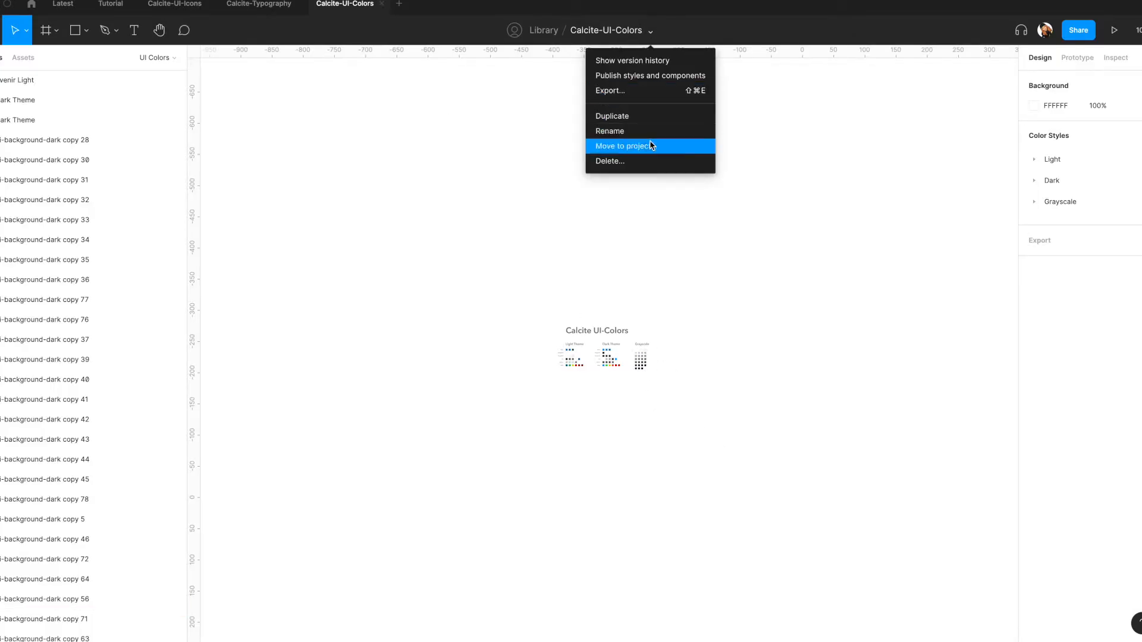
pyautogui.click(639, 75)
pyautogui.click(673, 561)
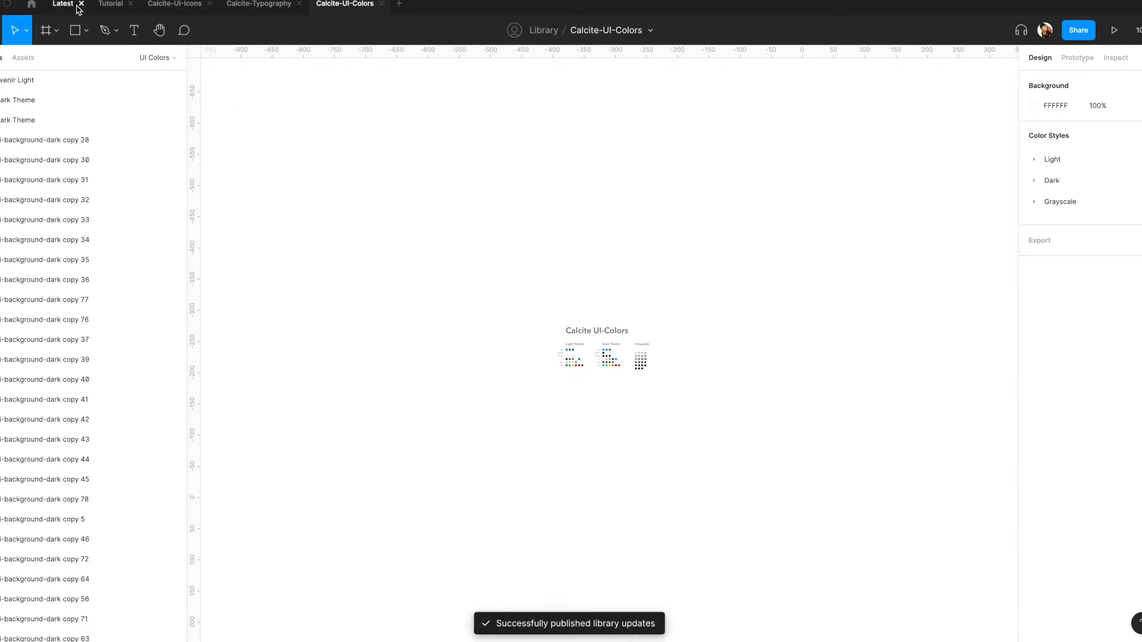
# Step: Switch to Chrome, return to the repository's Figma folder and download Calcite-Components.fig again
pyautogui.click(32, 5)
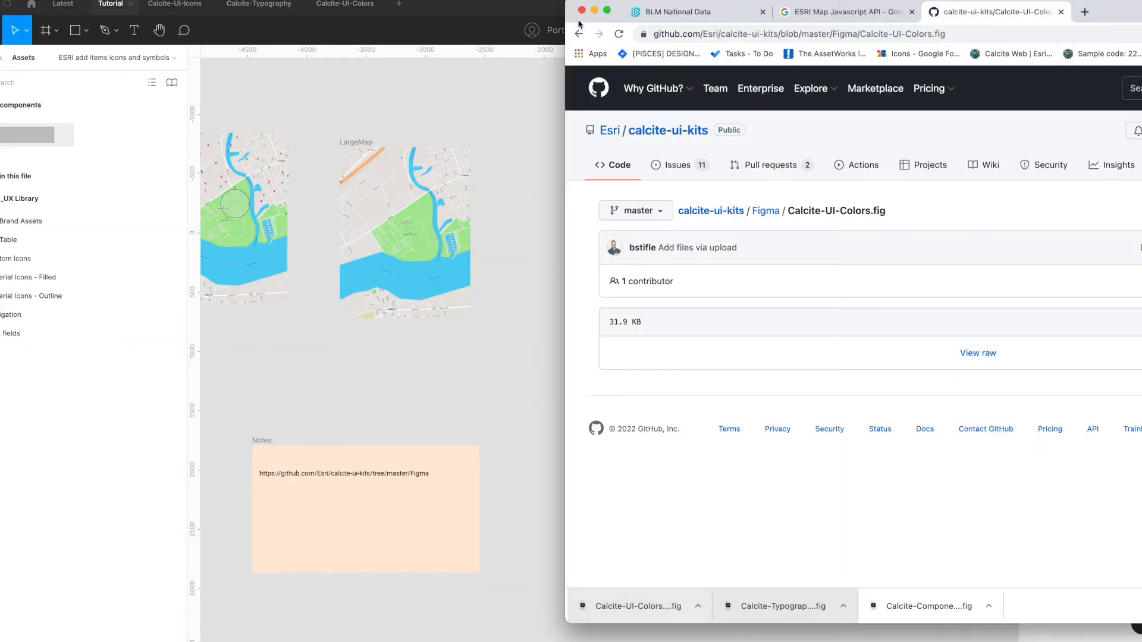
pyautogui.moveTo(1105, 12); pyautogui.dragTo(816, 7)
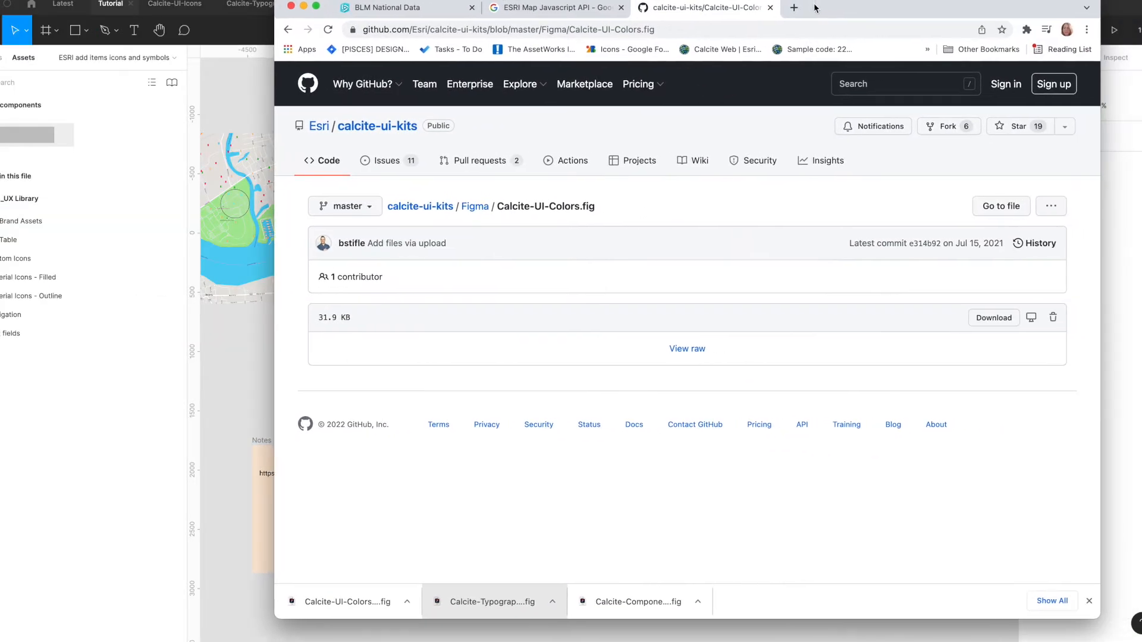
pyautogui.click(475, 206)
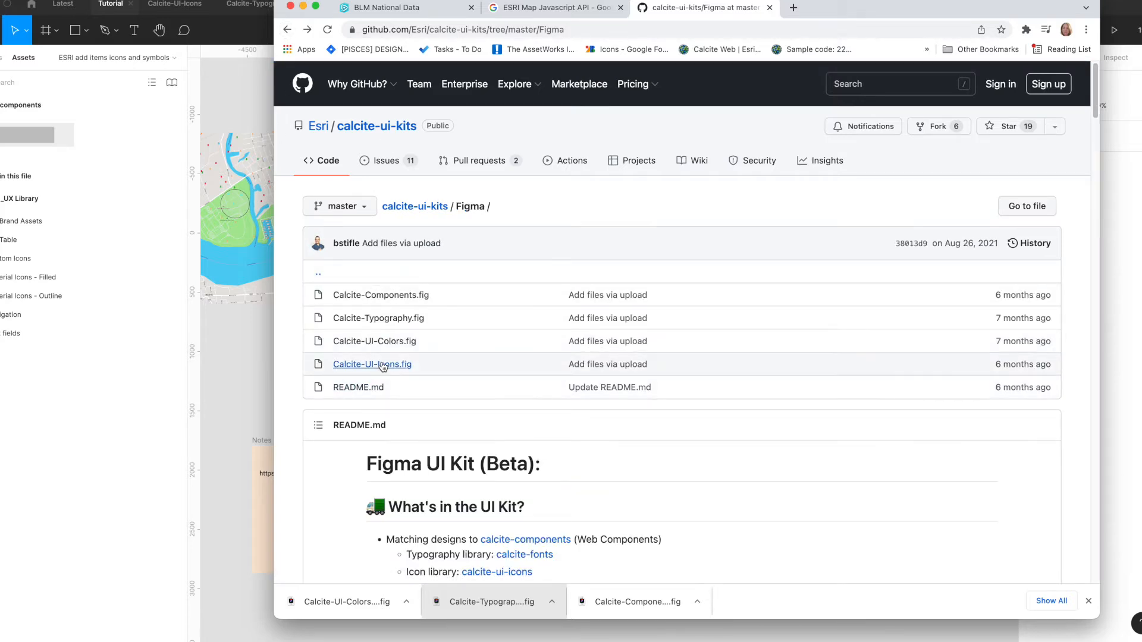
pyautogui.click(388, 296)
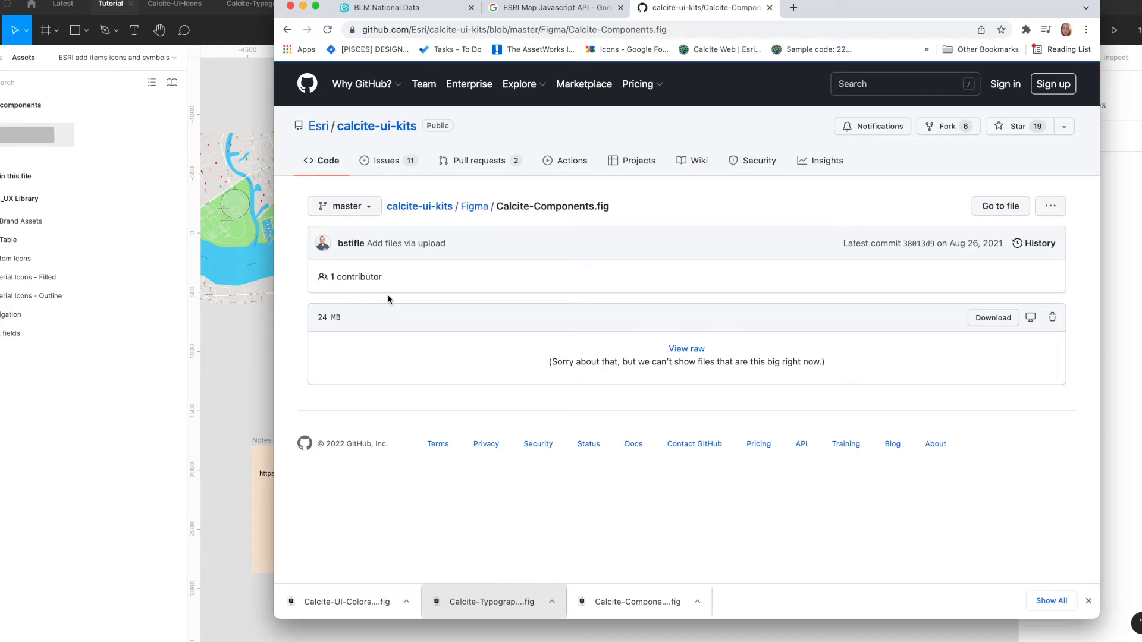
pyautogui.click(993, 317)
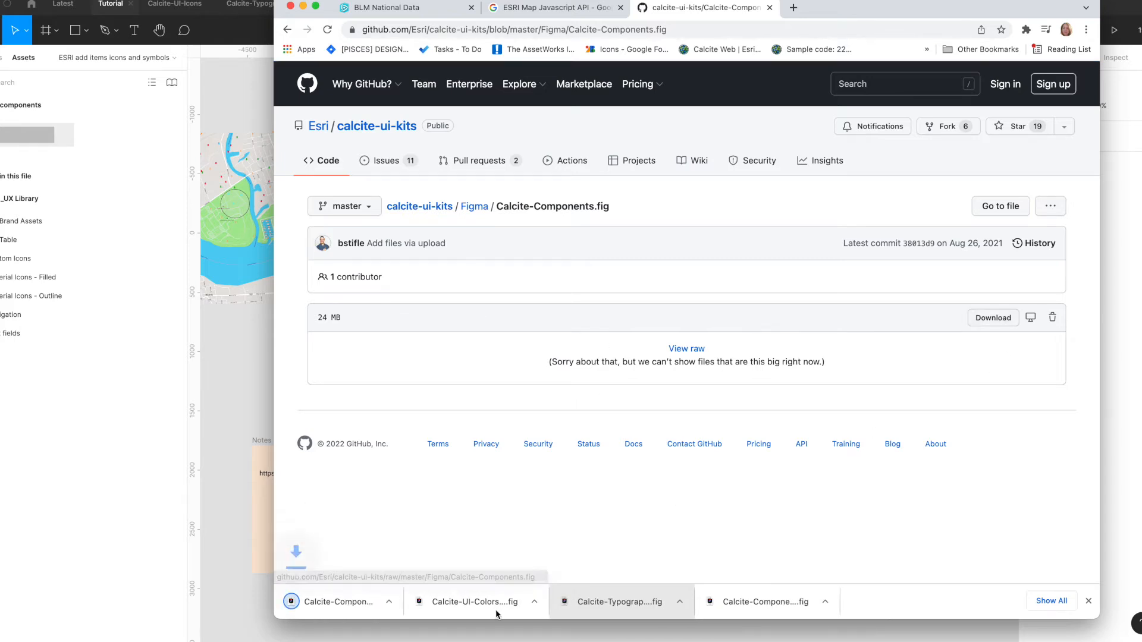
# Step: Switch to the Library project in Figma and import the downloaded Calcite-Components.fig file from Chrome
pyautogui.click(32, 7)
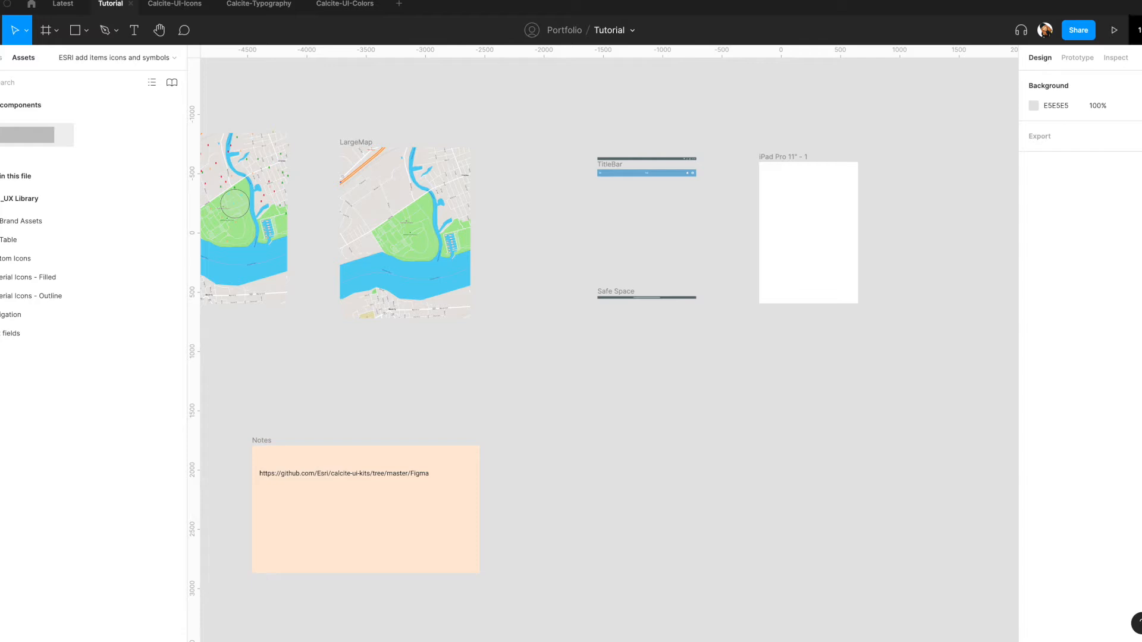
pyautogui.moveTo(1141, 1); pyautogui.dragTo(811, 2)
pyautogui.click(864, 13)
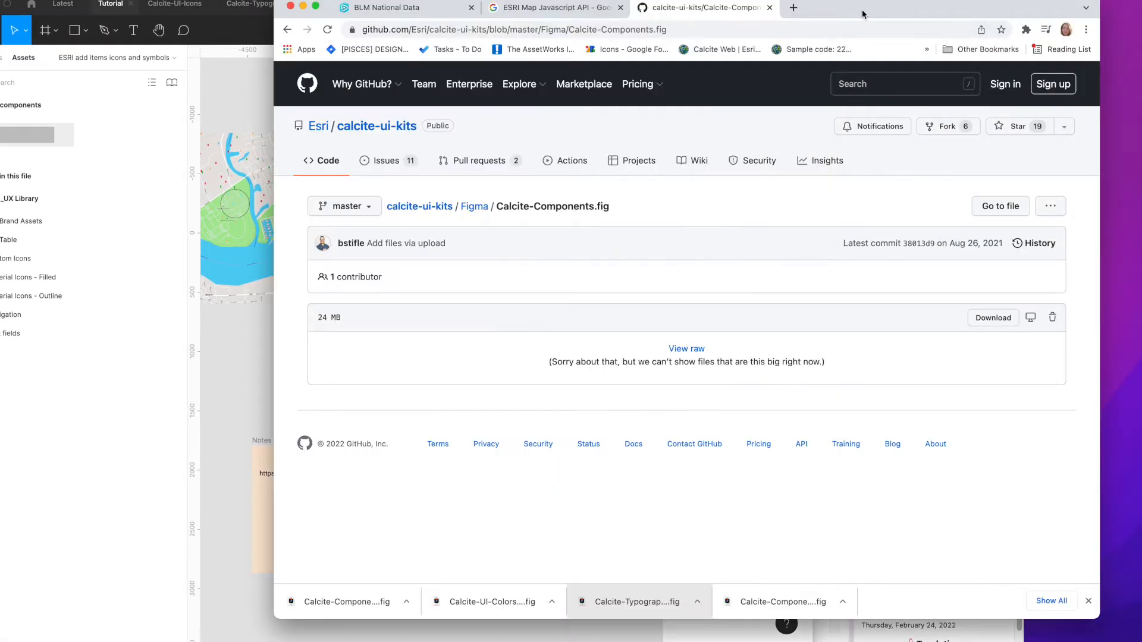
pyautogui.click(30, 5)
pyautogui.click(31, 4)
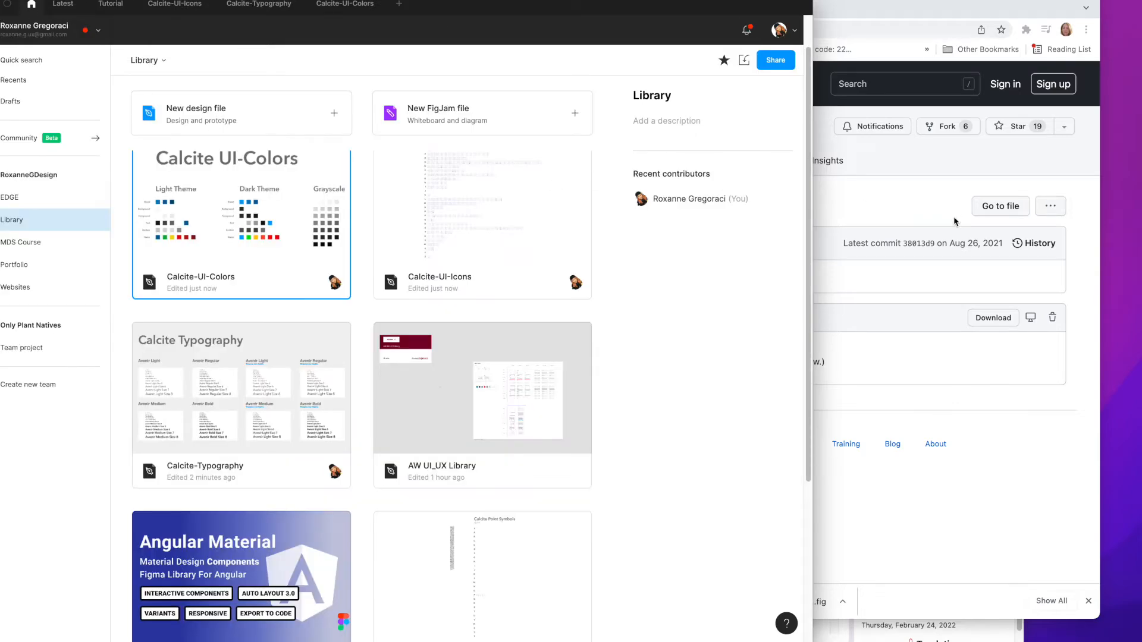
pyautogui.click(923, 192)
pyautogui.moveTo(358, 607); pyautogui.dragTo(201, 308)
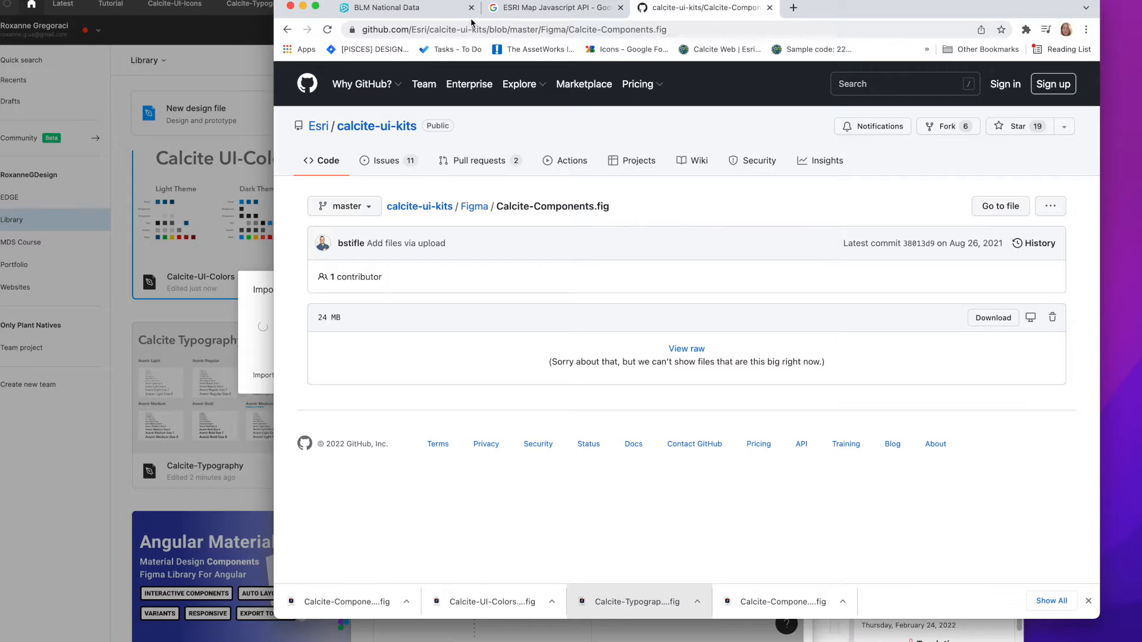
pyautogui.click(211, 50)
# Step: Enlarge the Figma window and open the imported Calcite-Components (2) file
pyautogui.doubleClick(799, 7)
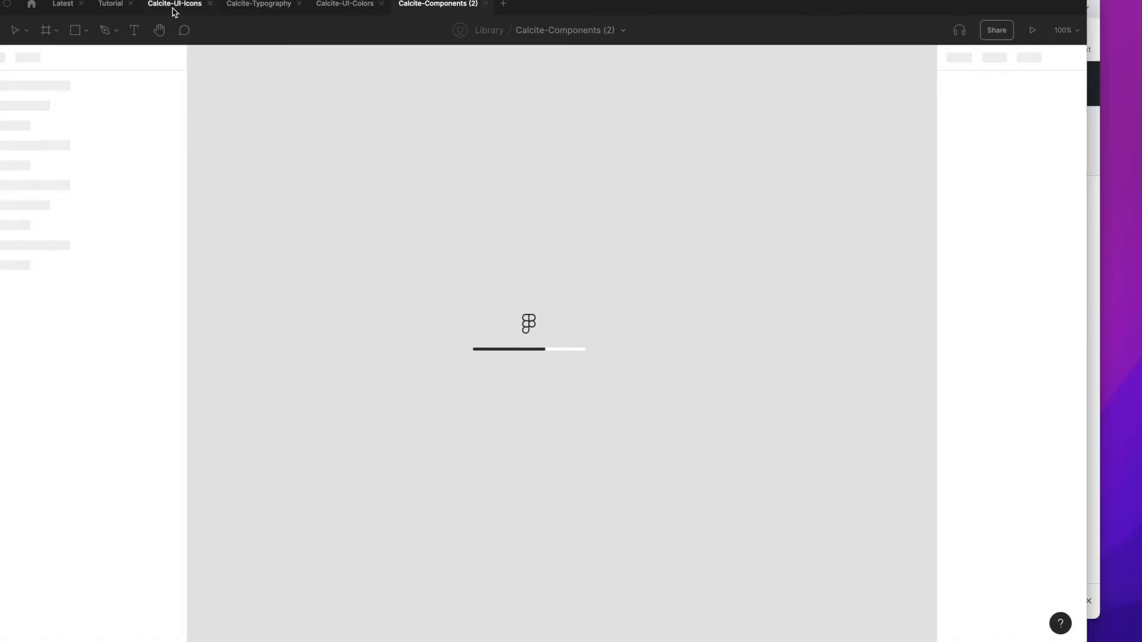
pyautogui.click(32, 5)
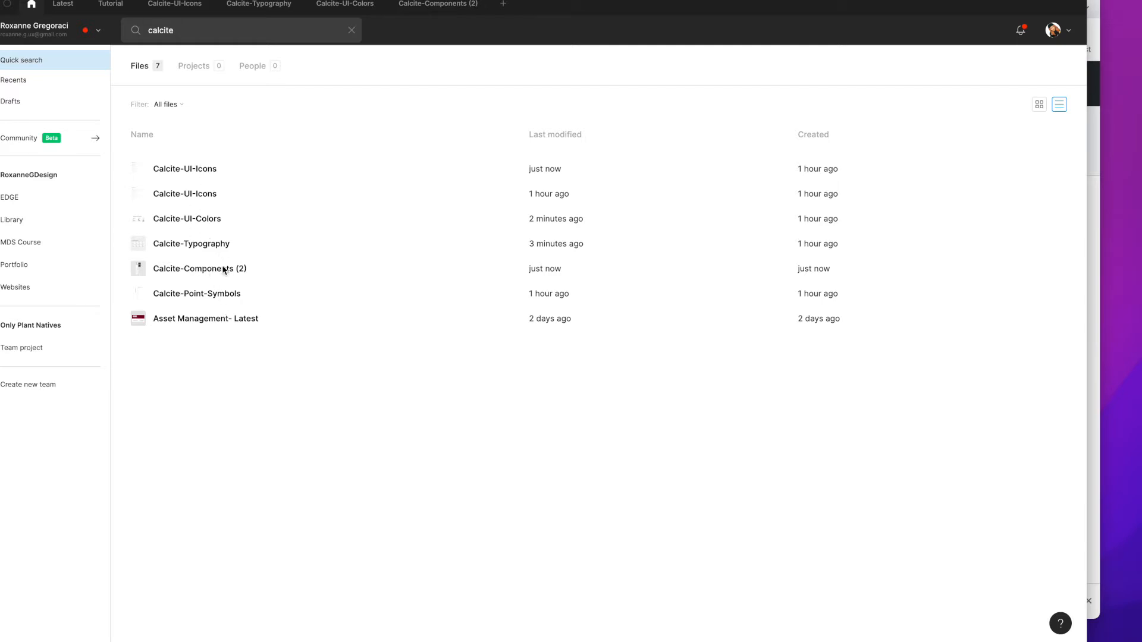
pyautogui.click(225, 270)
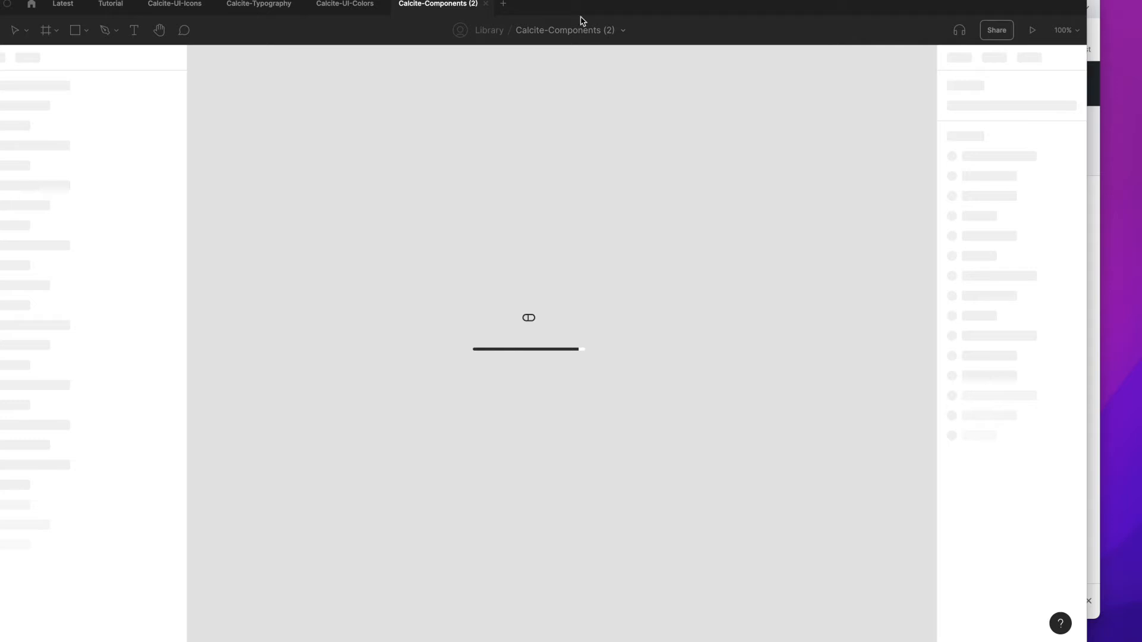
# Step: Rename the imported file as Calcite-Components, removing the "(2)" suffix
pyautogui.click(622, 30)
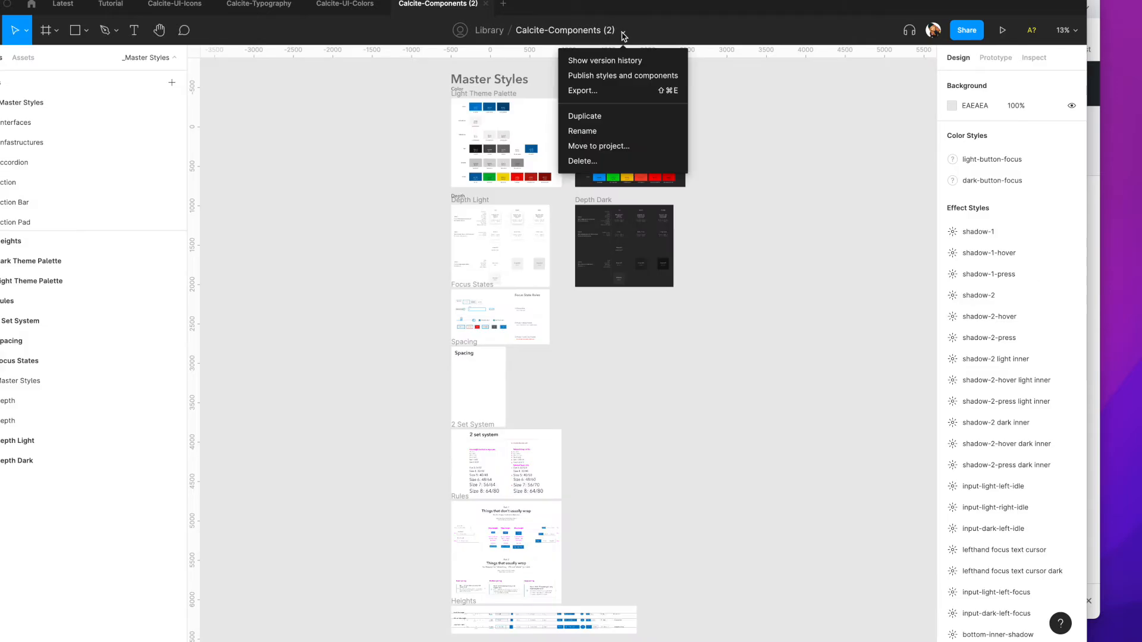
pyautogui.click(601, 131)
pyautogui.click(590, 29)
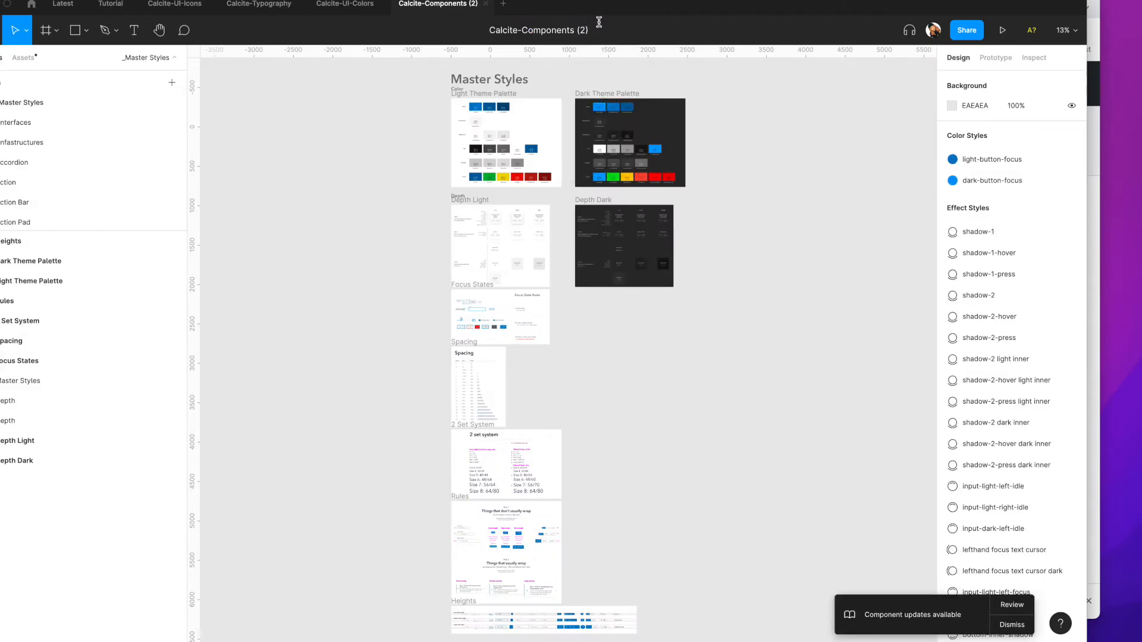
pyautogui.press('BackSpace')
pyautogui.press('BackSpace')
pyautogui.press('BackSpace')
pyautogui.press('BackSpace')
pyautogui.press('Return')
# Step: Publish all styles and components of Calcite-Components as a library
pyautogui.click(618, 32)
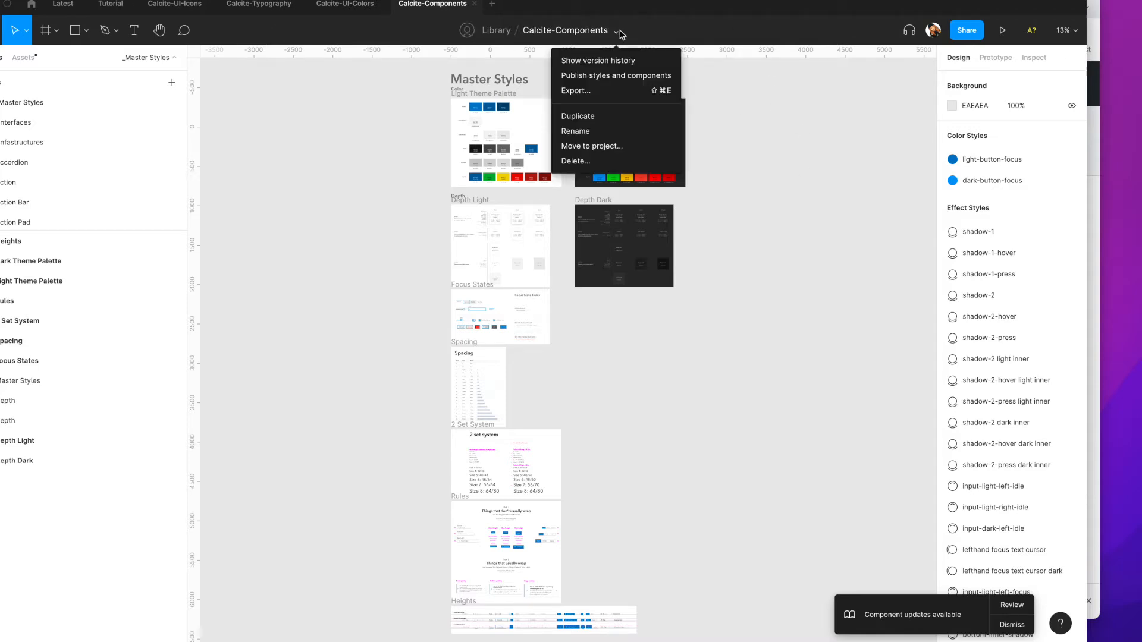
pyautogui.click(616, 76)
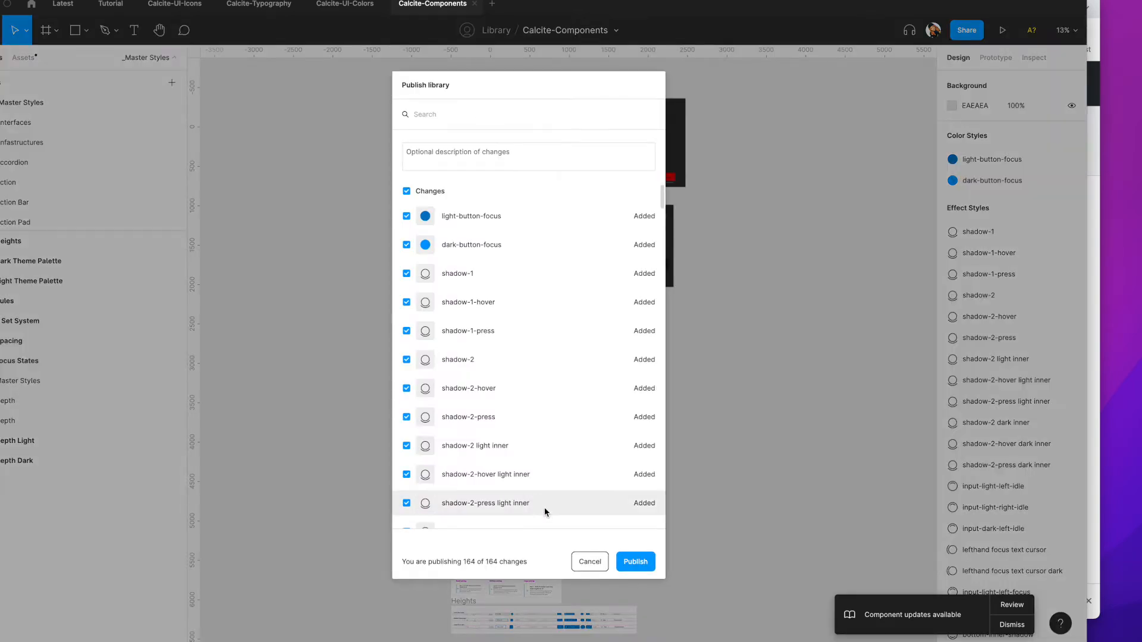
pyautogui.click(636, 562)
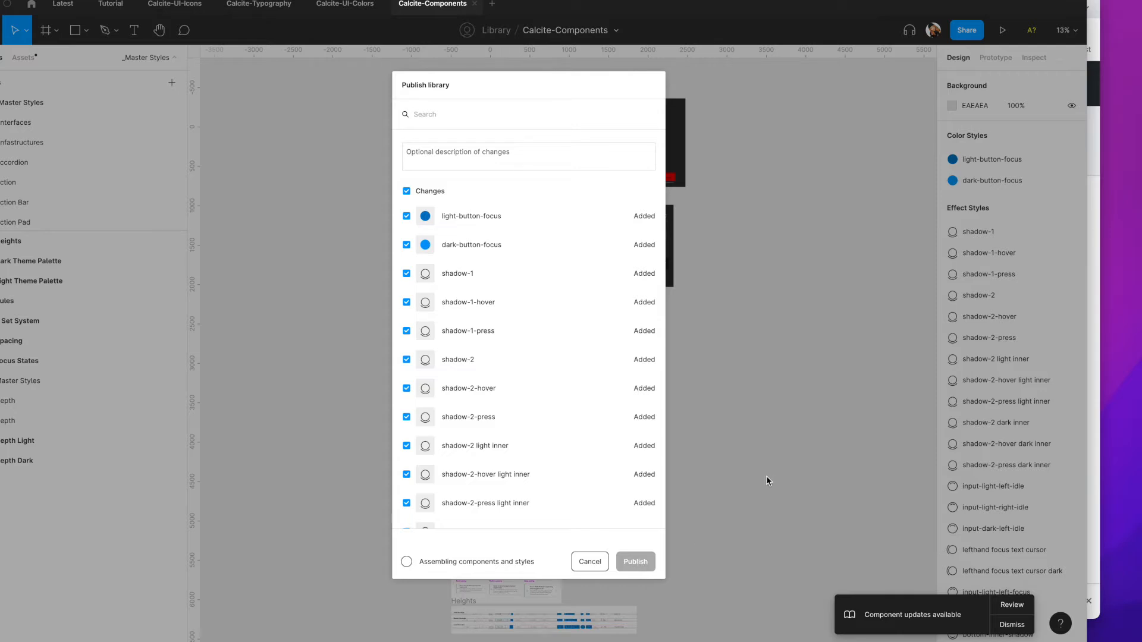
# Step: Look over the Calcite-UI-Colors, Calcite-Typography and Calcite-UI-Icons files
pyautogui.click(342, 4)
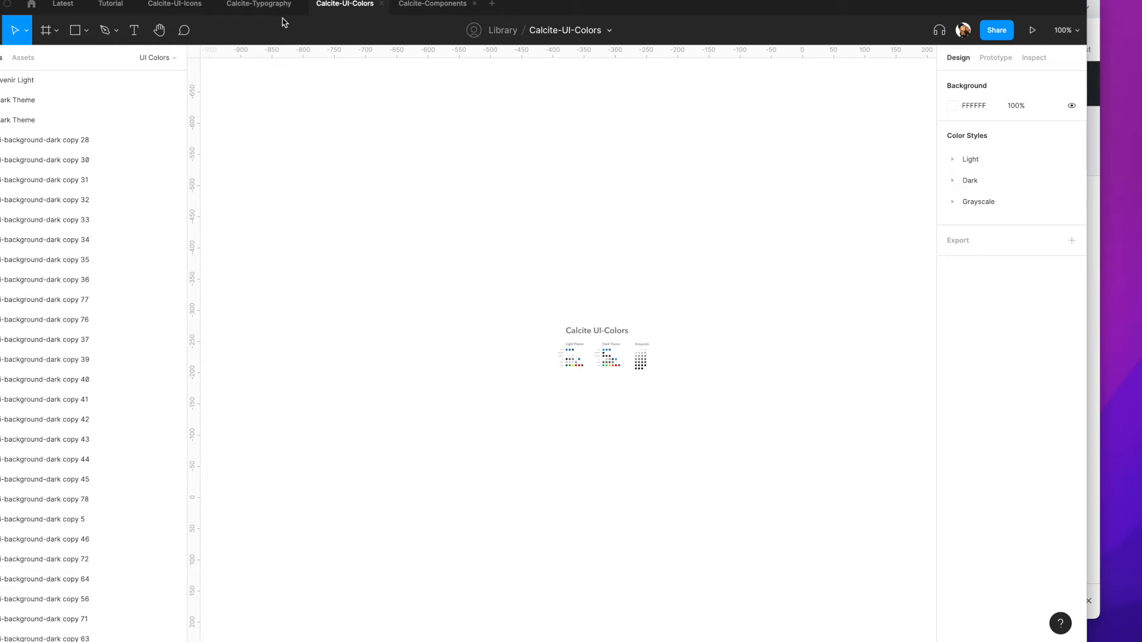
pyautogui.click(256, 5)
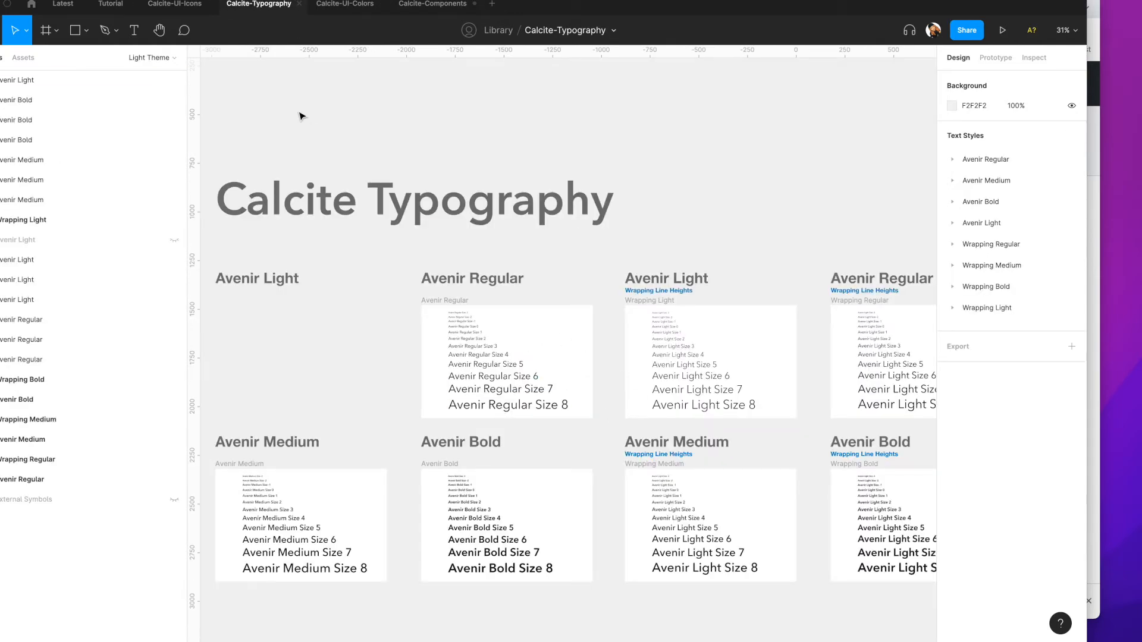
pyautogui.click(193, 8)
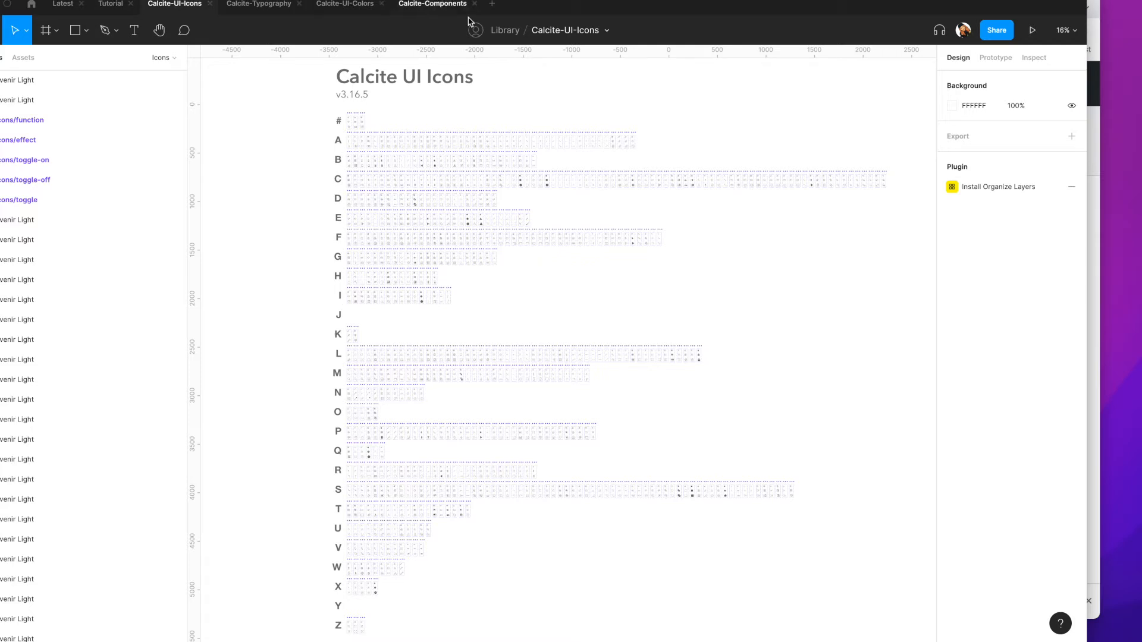
# Step: Enable the Calcite-Typography, Calcite-UI-Colors and Calcite-UI-Icons libraries for the Tutorial file
pyautogui.click(113, 6)
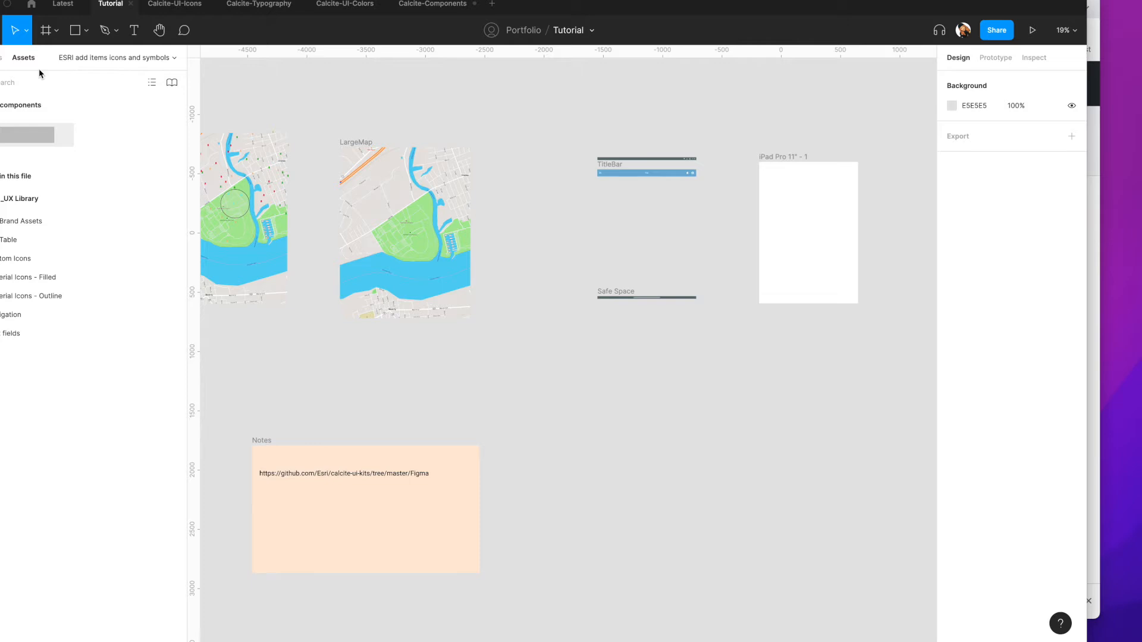
pyautogui.click(3, 63)
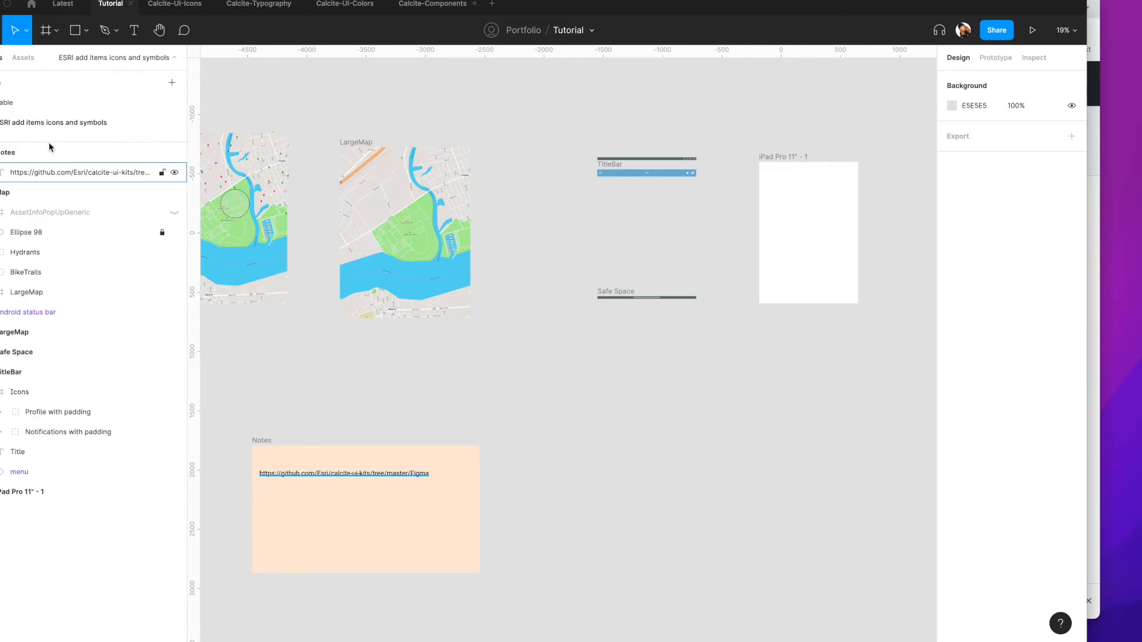
pyautogui.click(24, 57)
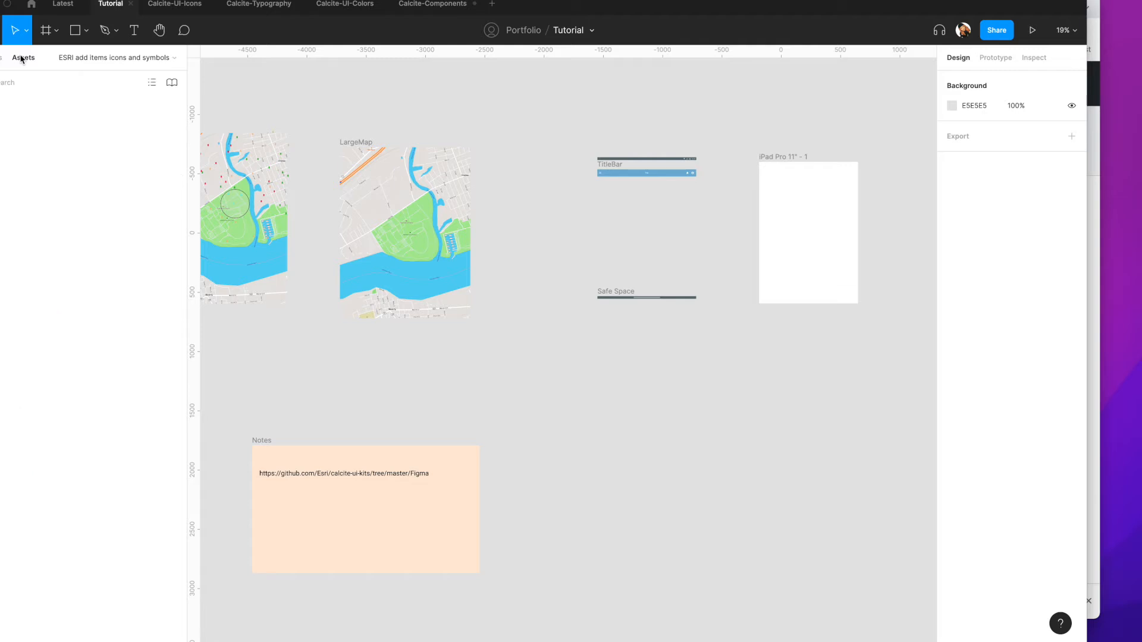
pyautogui.click(172, 83)
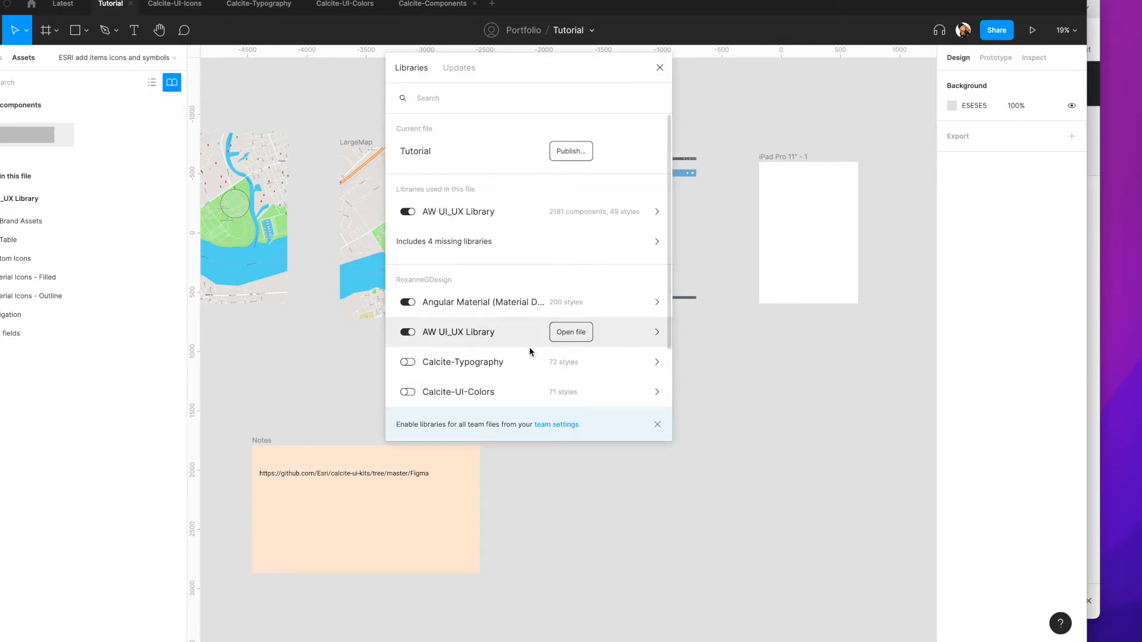
pyautogui.scroll(-2, 508, 363)
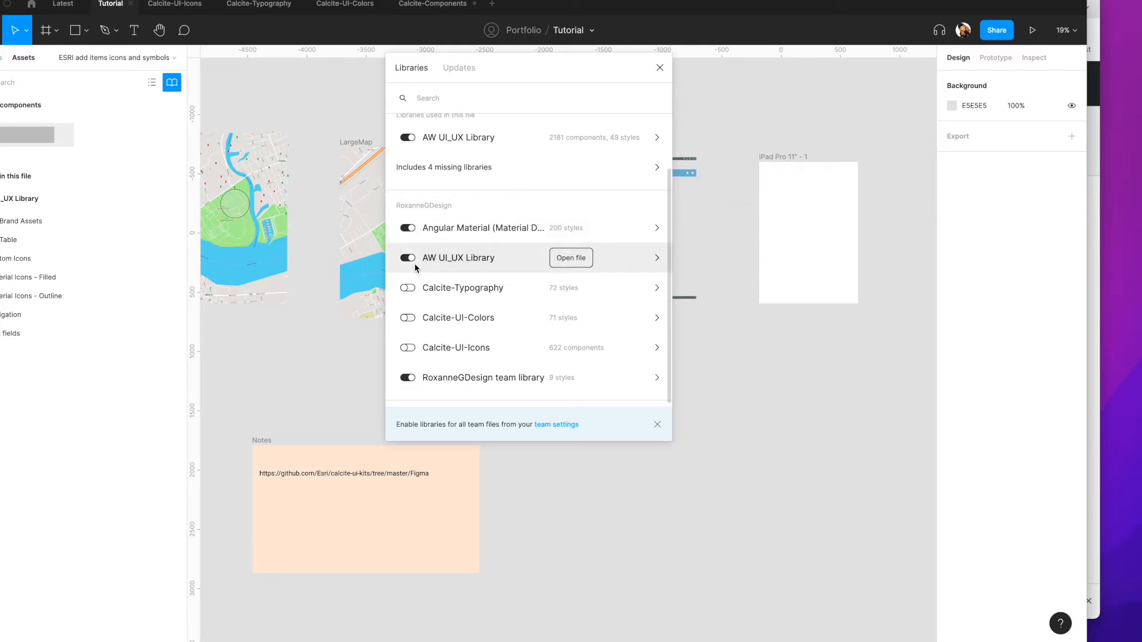
pyautogui.click(408, 348)
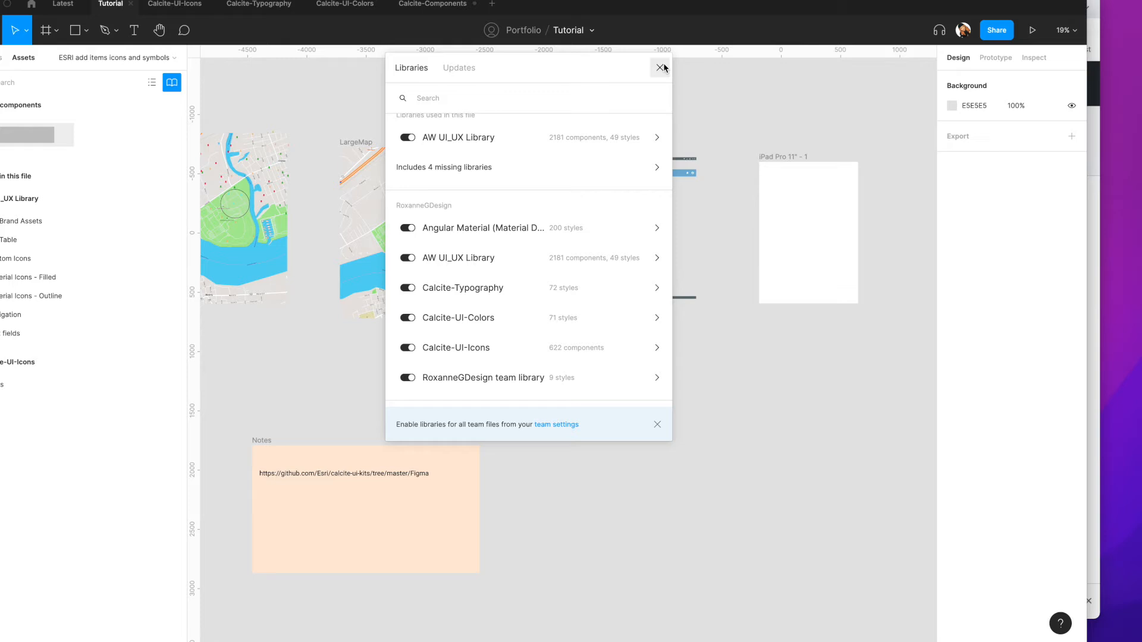
# Step: In the team settings, enable Calcite-Typography, Calcite-UI-Colors and Calcite-UI-Icons as default libraries for Design files
pyautogui.click(558, 425)
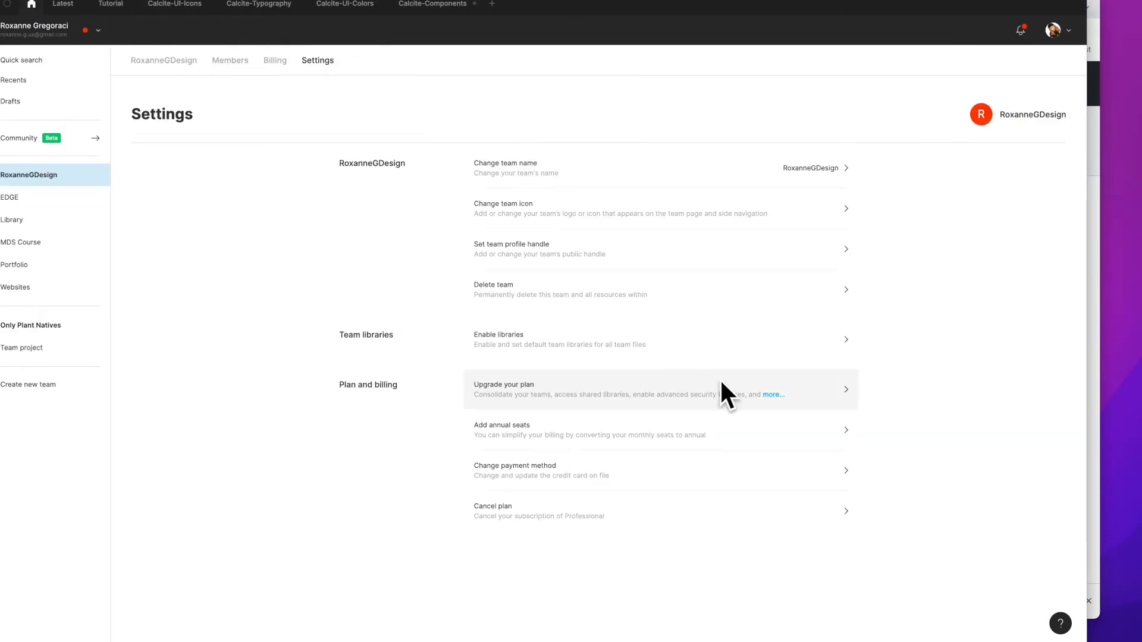
pyautogui.click(722, 337)
pyautogui.click(562, 257)
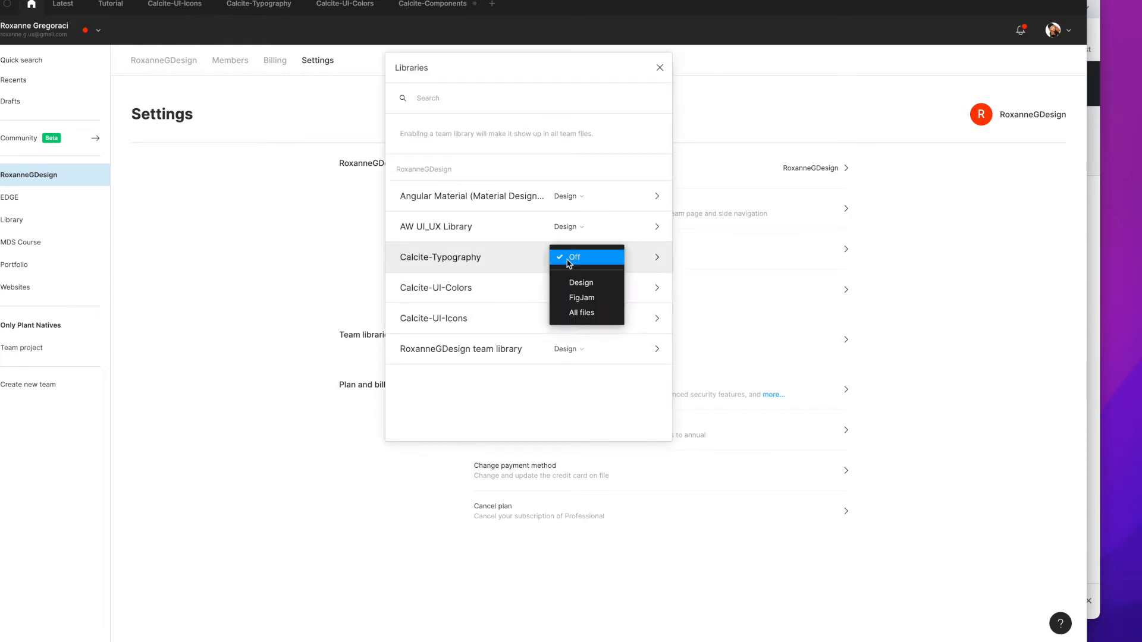
pyautogui.click(578, 282)
pyautogui.click(569, 289)
pyautogui.click(581, 314)
pyautogui.click(572, 318)
pyautogui.click(581, 344)
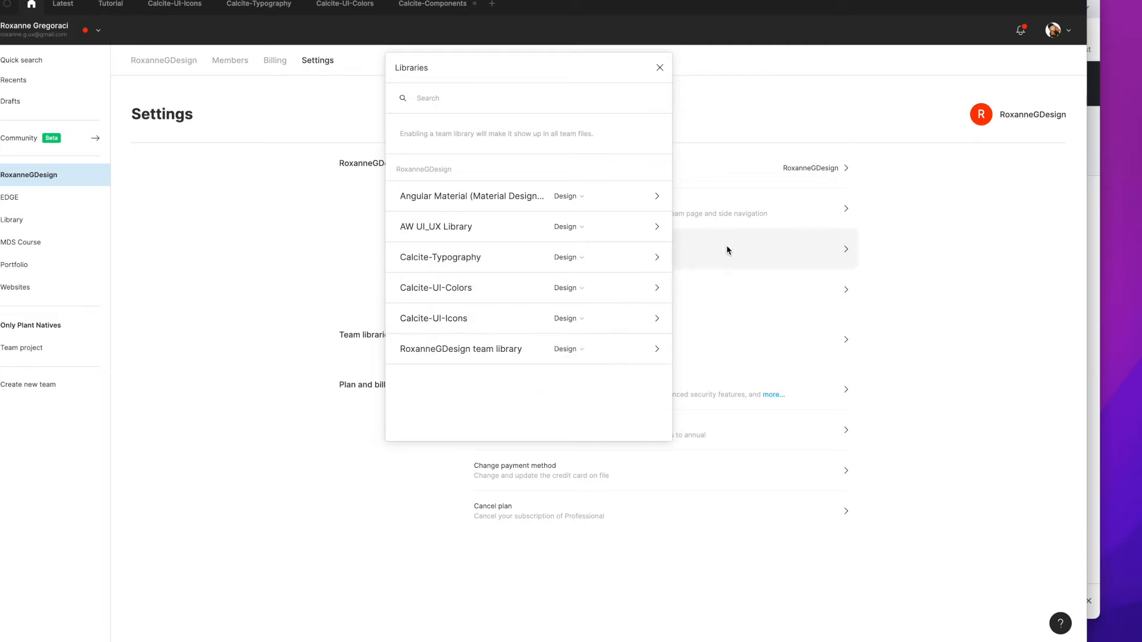
pyautogui.click(659, 69)
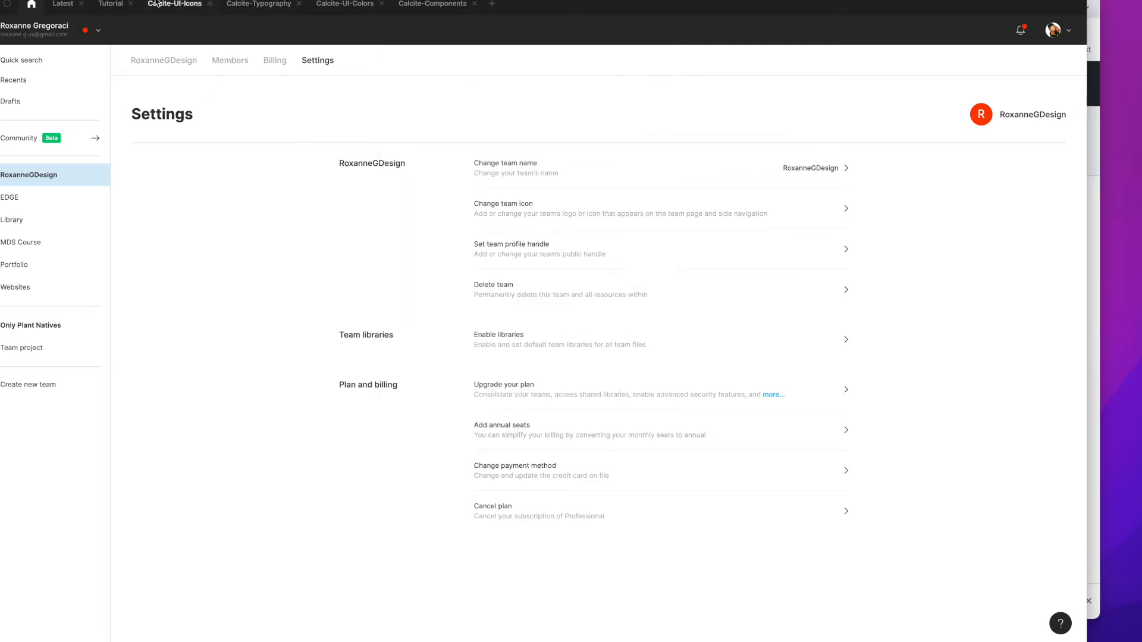
# Step: Return to the Tutorial file, dismiss the team settings notice and close the Libraries dialog
pyautogui.click(110, 3)
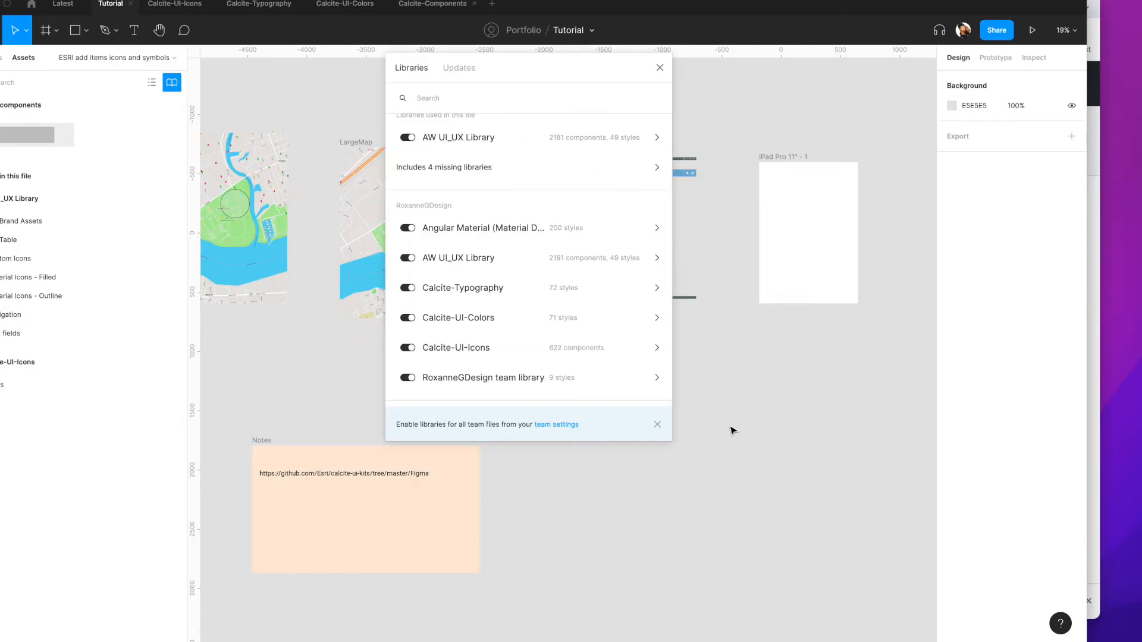
pyautogui.click(657, 425)
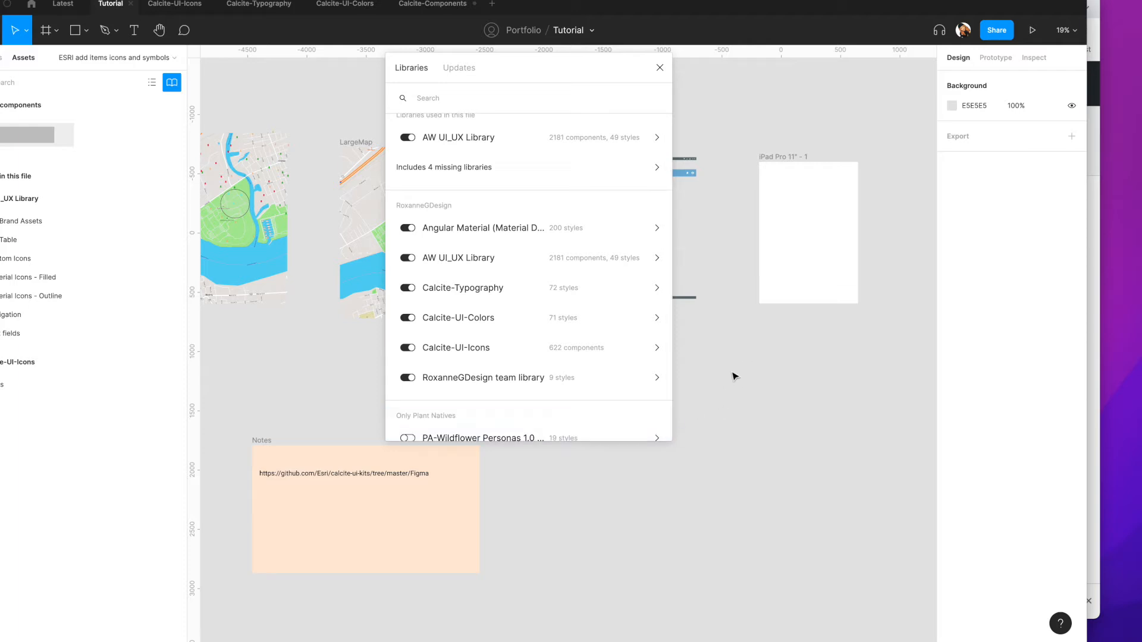
pyautogui.click(660, 68)
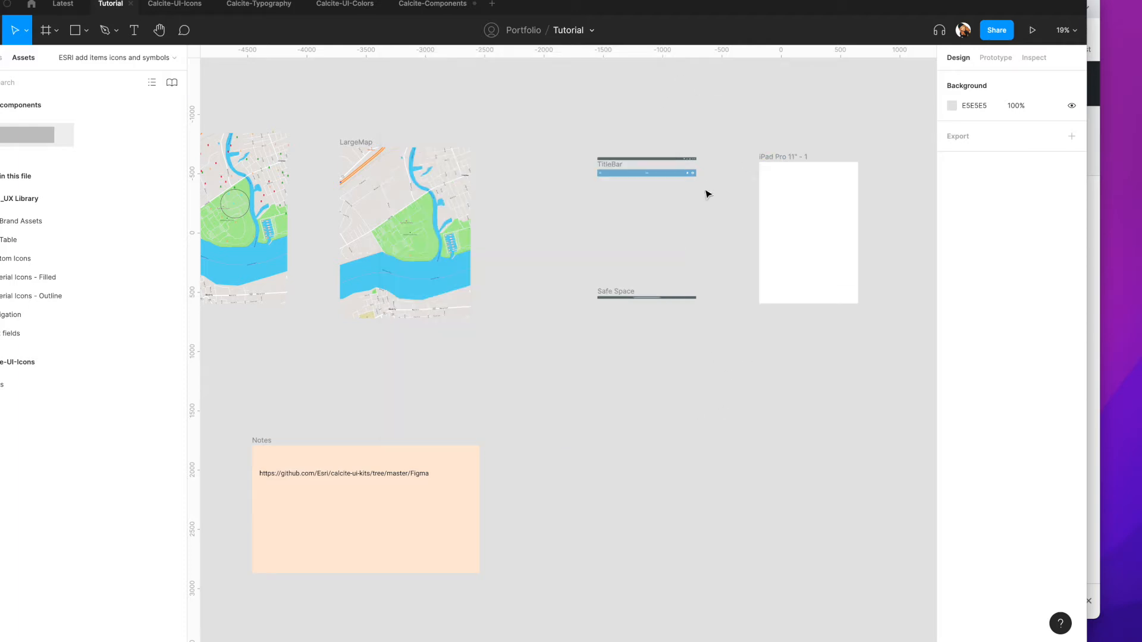
# Step: Move the Android status bar to the top of the iPad Pro 11" frame at X 0, Y 0
pyautogui.hscroll(5, 690, 177)
pyautogui.scroll(5, 659, 172)
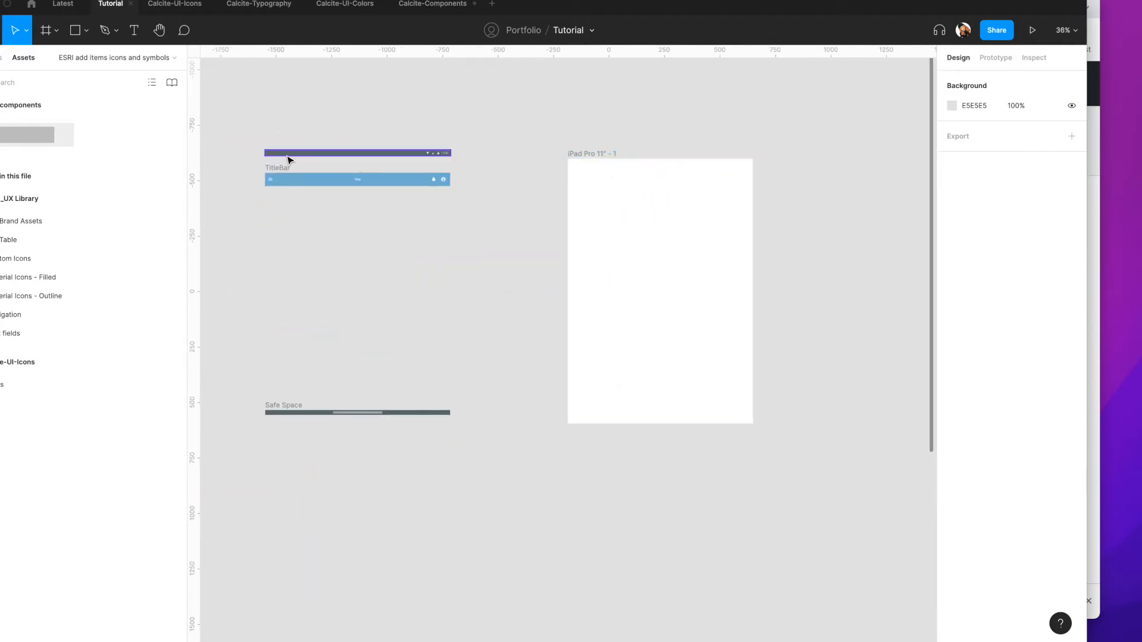
pyautogui.moveTo(298, 155); pyautogui.dragTo(601, 158)
pyautogui.scroll(3, 601, 171)
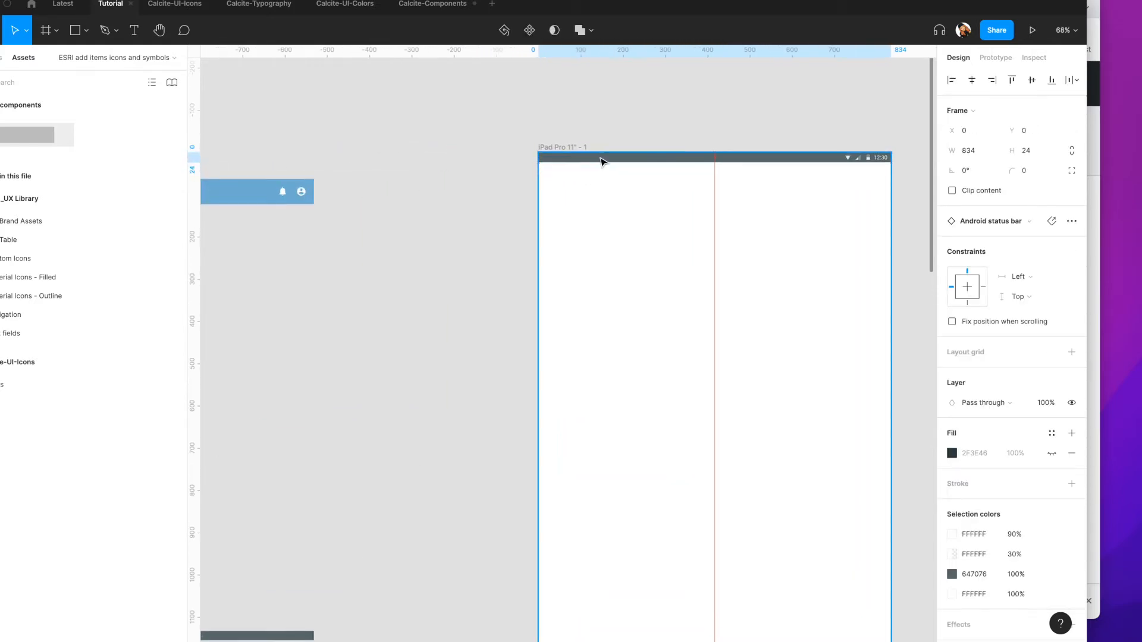
pyautogui.scroll(3, 367, 169)
pyautogui.scroll(-3, 289, 169)
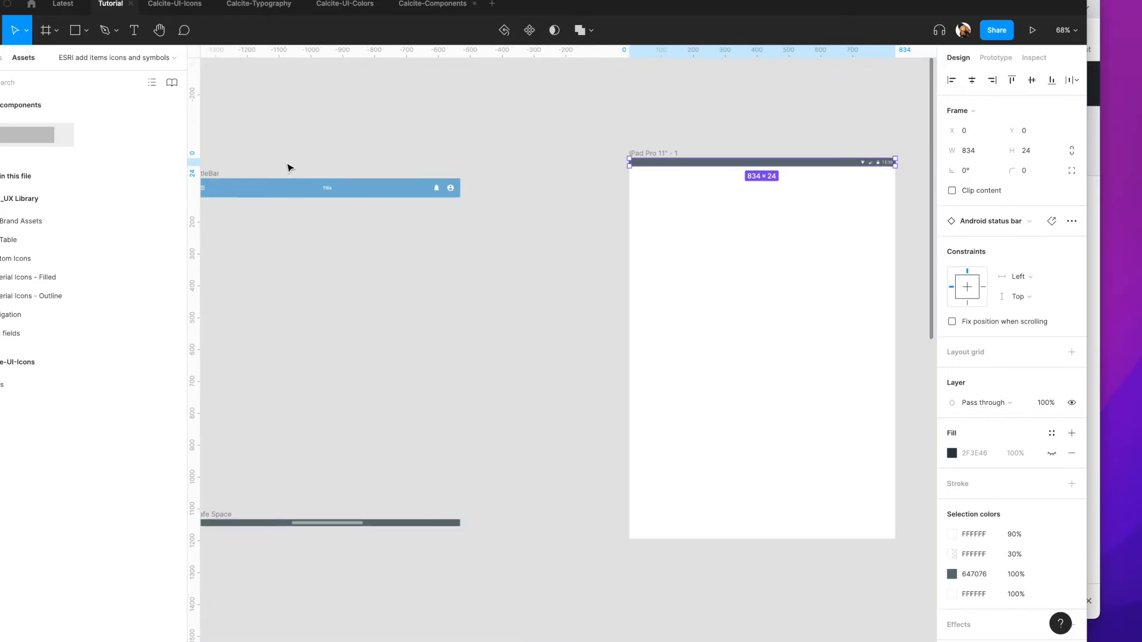
# Step: Move the TitleBar into the iPad Pro 11" frame directly below the status bar, at X 0, Y 24
pyautogui.hscroll(-5, 284, 158)
pyautogui.moveTo(403, 175)
pyautogui.mouseDown()
pyautogui.moveTo(638, 193)
pyautogui.moveTo(418, 183)
pyautogui.mouseUp()
pyautogui.hscroll(8, 638, 193)
pyautogui.scroll(5, 420, 185)
pyautogui.scroll(-5, 418, 183)
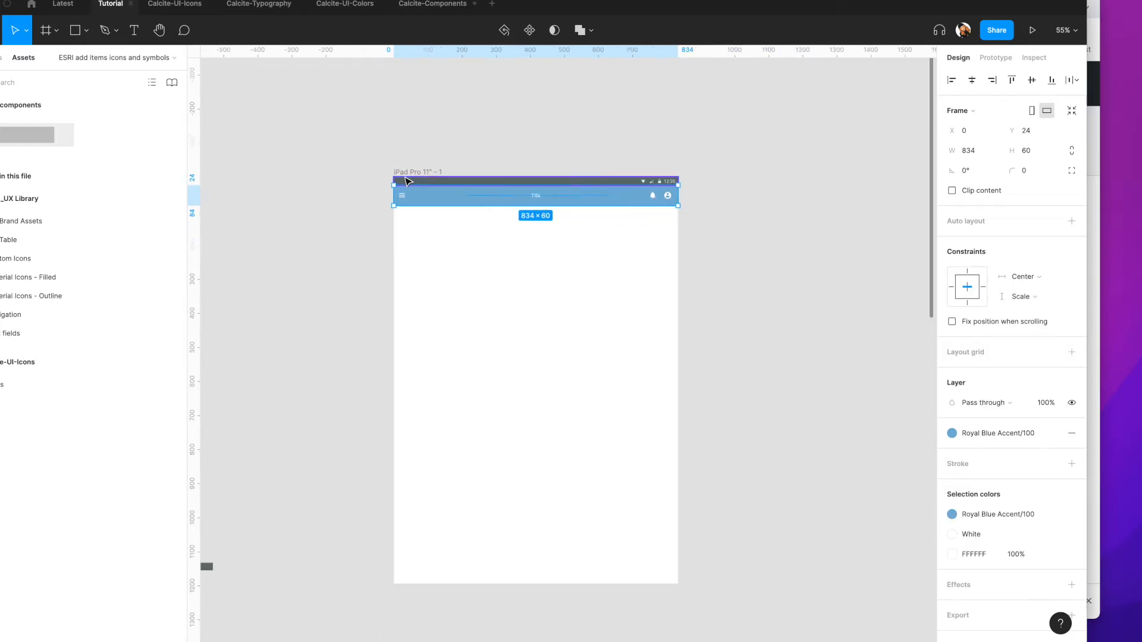
# Step: Place the Safe Space bar along the iPad Pro 11" frame's bottom edge at Y 1172, with its right end flush with the frame
pyautogui.moveTo(321, 428); pyautogui.dragTo(556, 391)
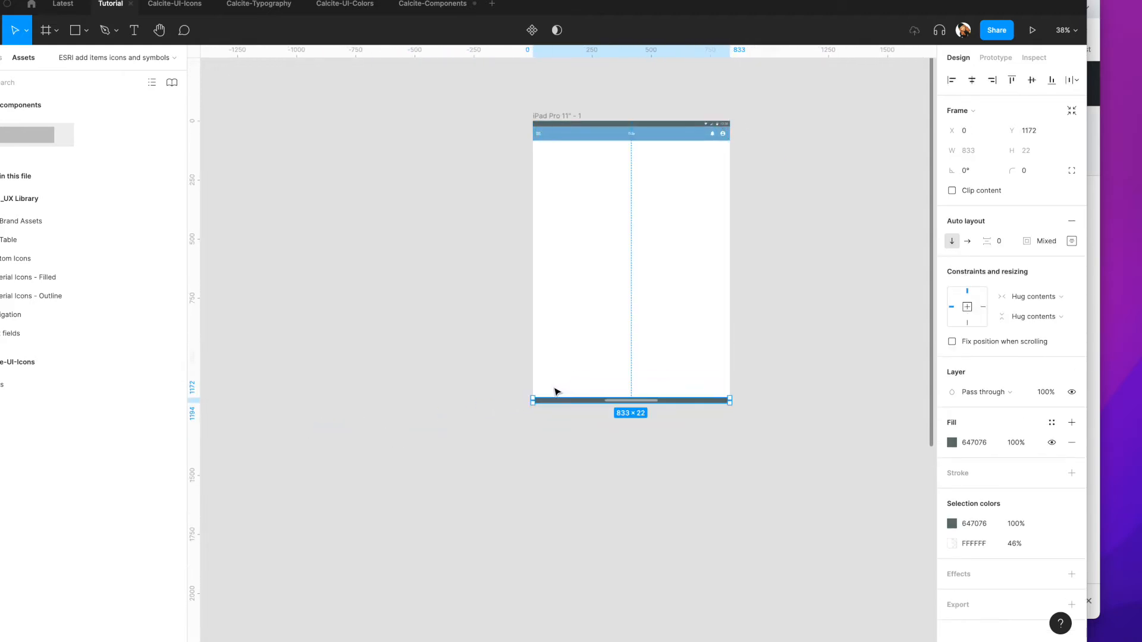
pyautogui.click(798, 286)
pyautogui.scroll(5, 772, 212)
pyautogui.scroll(-5, 755, 306)
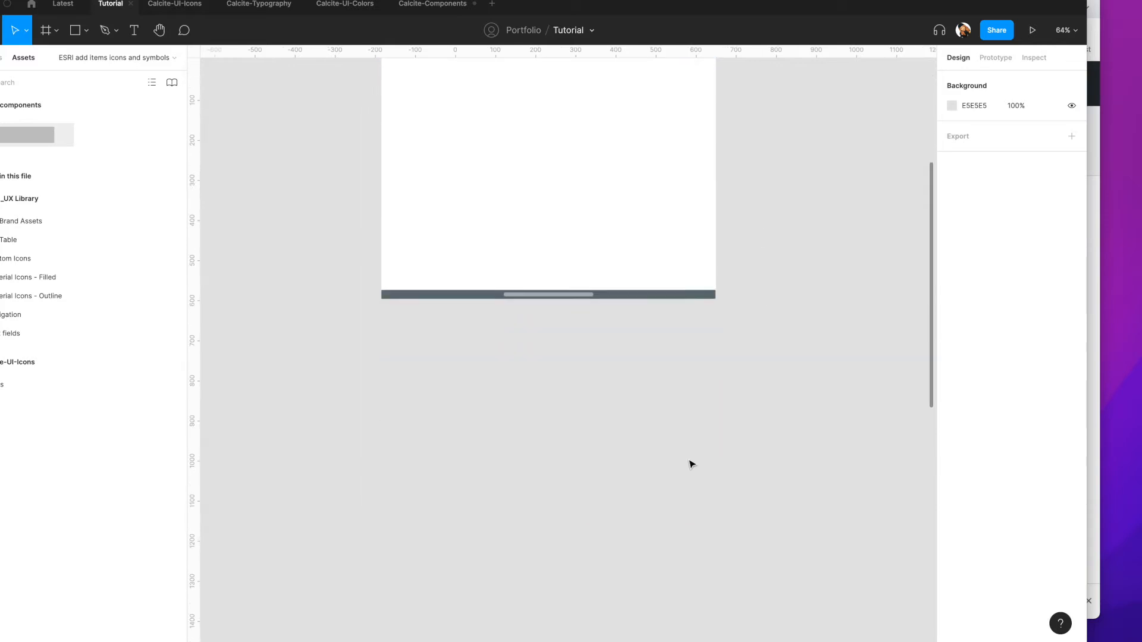
pyautogui.scroll(4, 691, 462)
pyautogui.click(704, 234)
pyautogui.scroll(5, 782, 230)
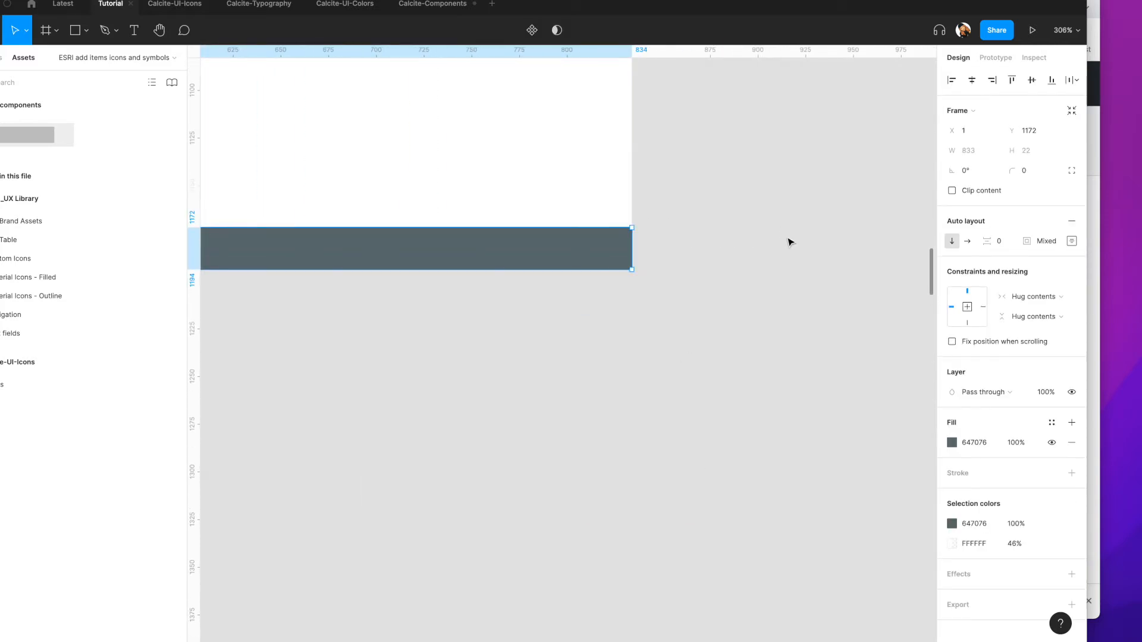
# Step: Collapse the UX Library group in the assets and expand the icons of the Calcite-UI-Icons library
pyautogui.scroll(-3, 788, 240)
pyautogui.scroll(5, 666, 141)
pyautogui.hscroll(-1, 648, 141)
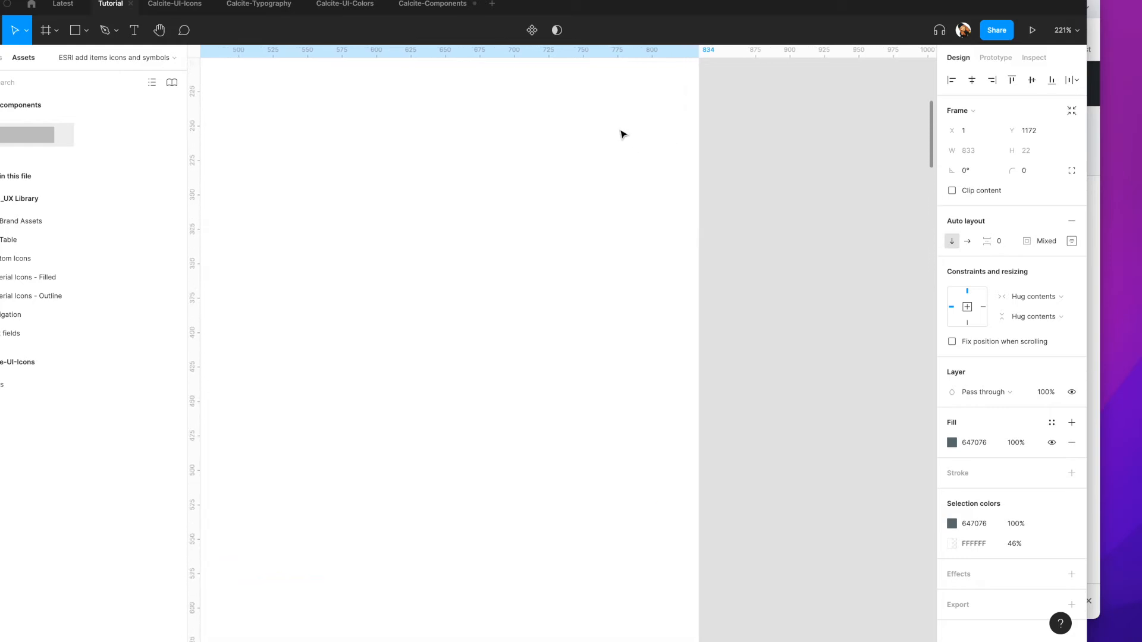
pyautogui.scroll(10, 622, 132)
pyautogui.scroll(-4, 609, 153)
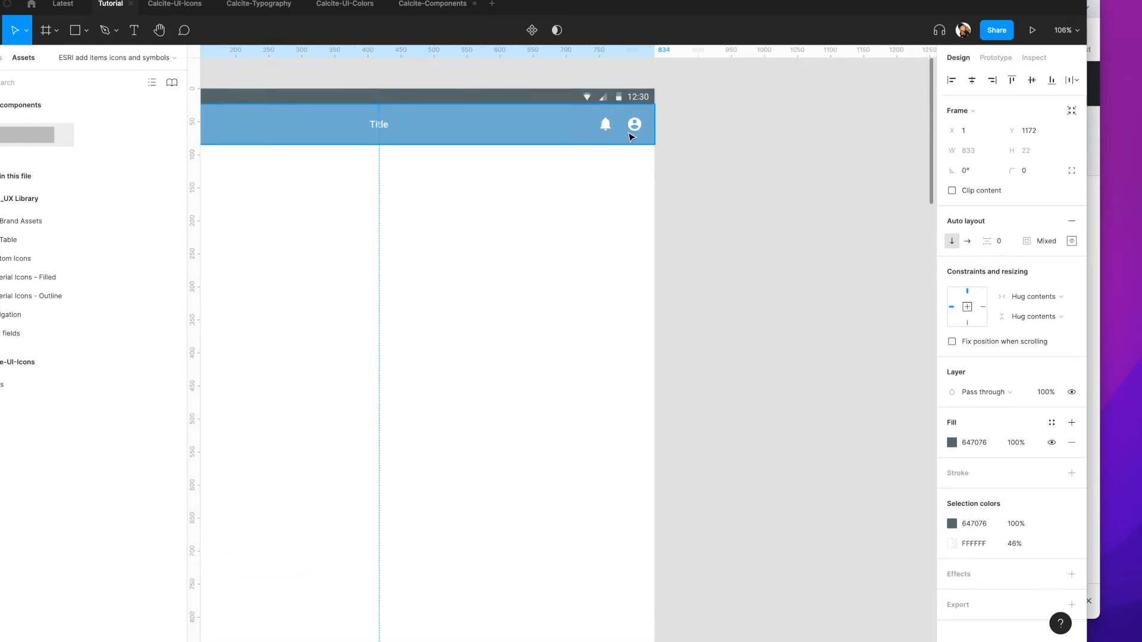
pyautogui.scroll(-3, 757, 196)
pyautogui.scroll(-3, 789, 314)
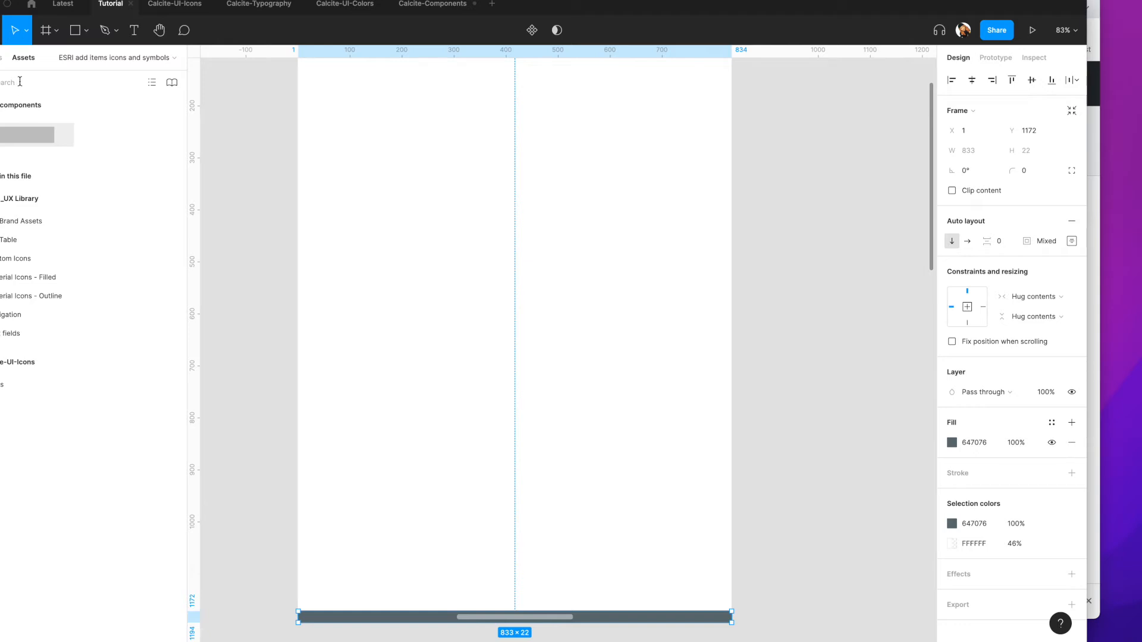
pyautogui.click(1, 199)
pyautogui.press('Escape')
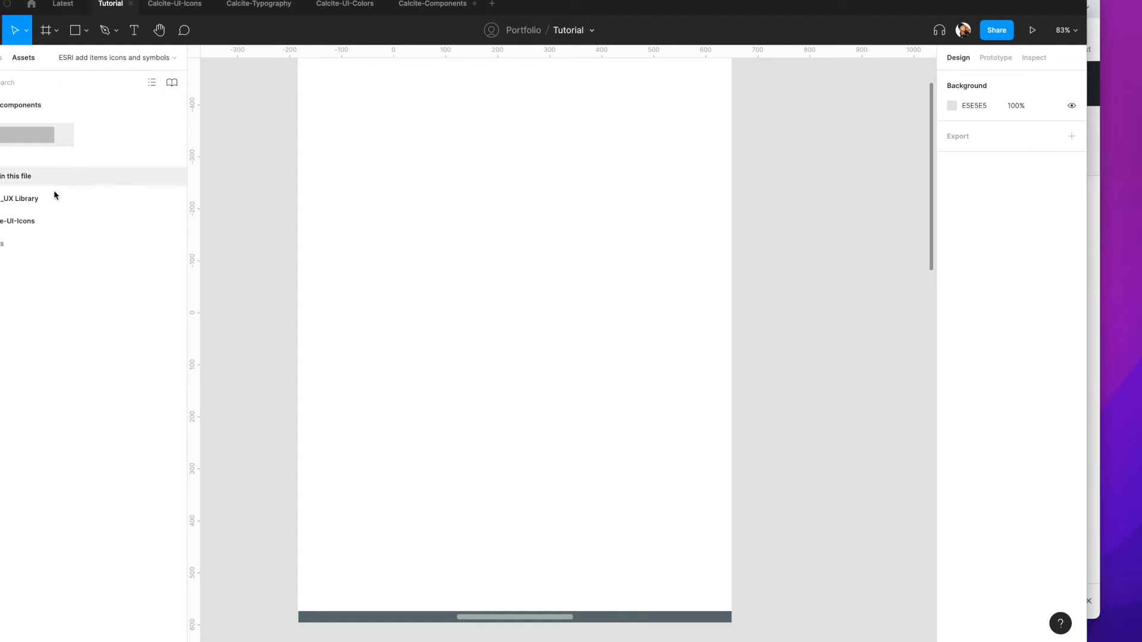
pyautogui.click(72, 243)
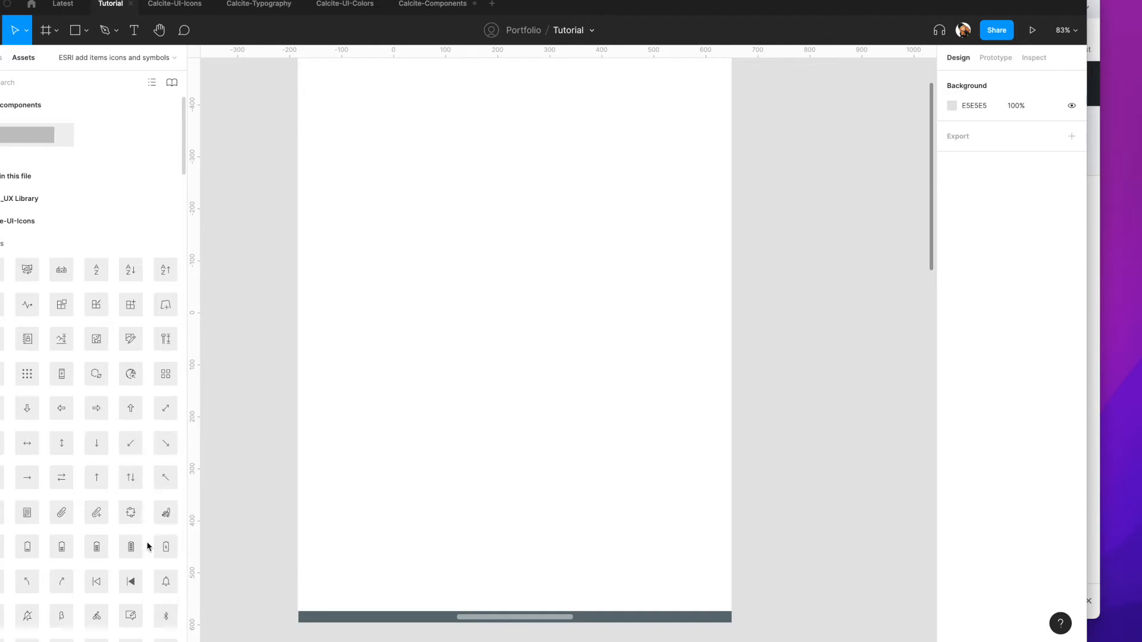
# Step: Insert the Calcite apps icon into the iPad Pro 11" frame just below the TitleBar, at about X 17, Y 139
pyautogui.moveTo(166, 373)
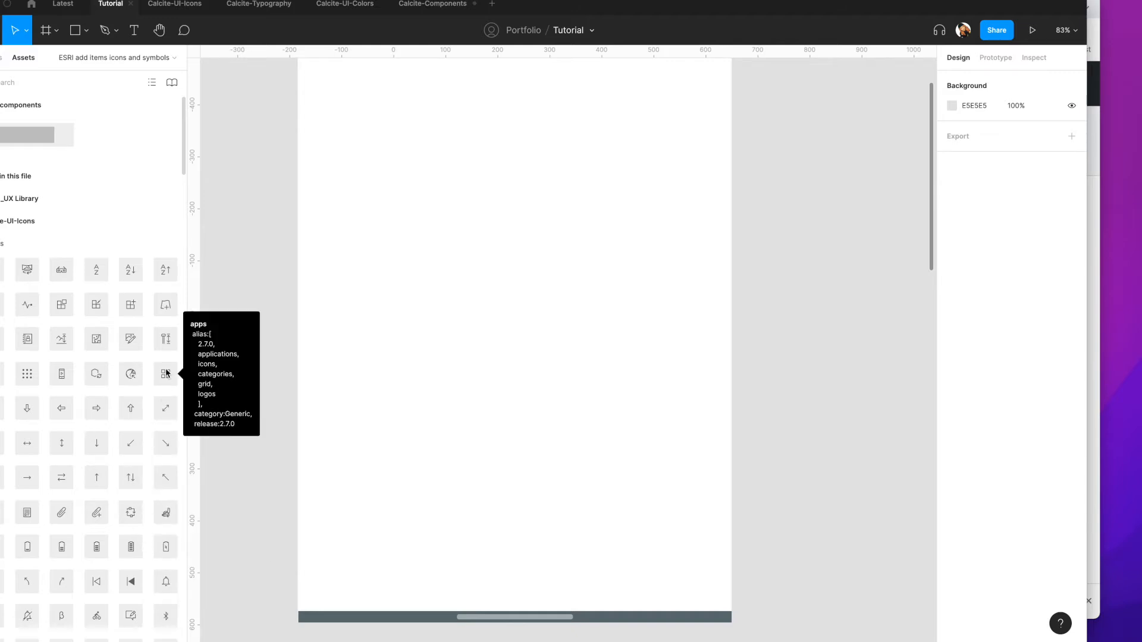
pyautogui.moveTo(222, 346); pyautogui.dragTo(376, 246)
pyautogui.scroll(5, 407, 257)
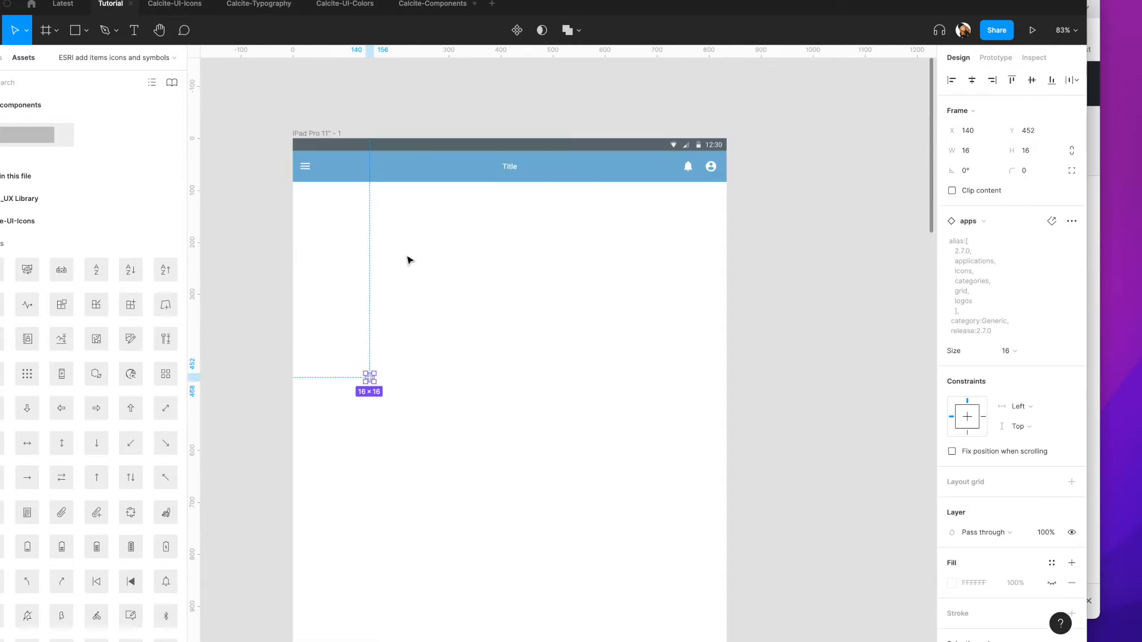
pyautogui.moveTo(373, 409); pyautogui.dragTo(308, 246)
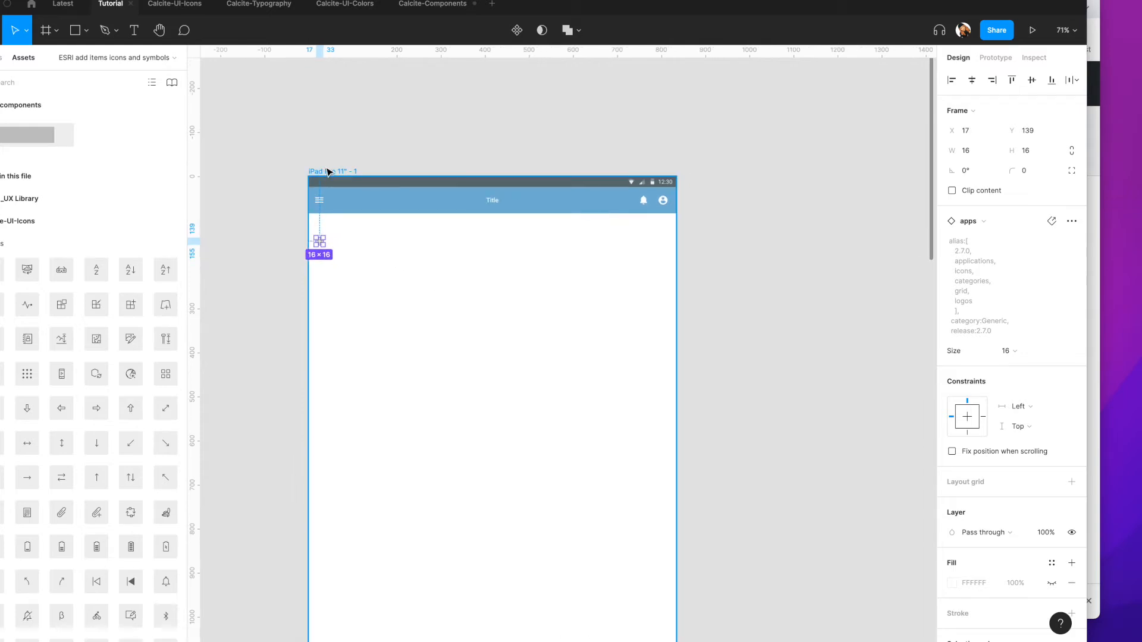
# Step: Add a layout grid to the iPad Pro 11" frame and change it to Columns with a count of 2
pyautogui.click(328, 171)
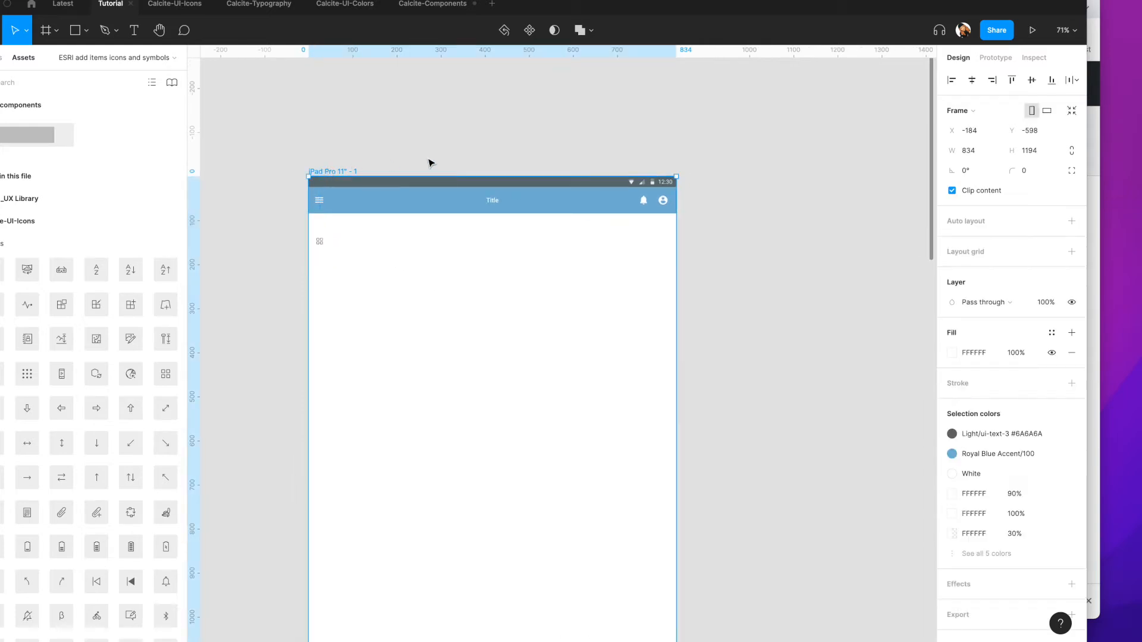
pyautogui.click(1072, 253)
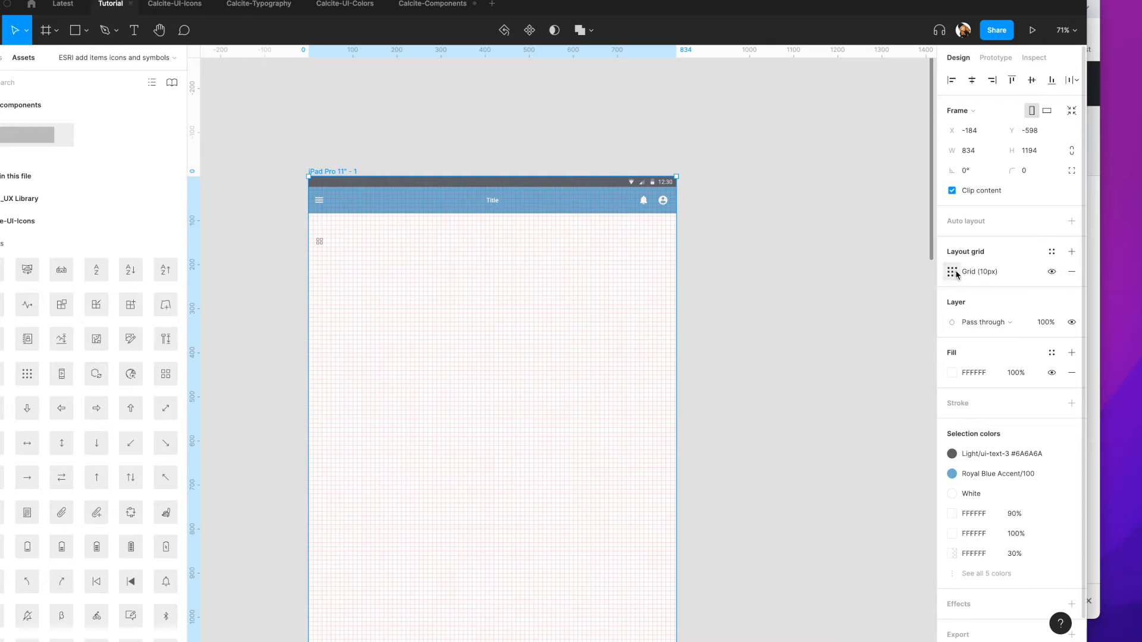
pyautogui.click(952, 272)
pyautogui.click(820, 274)
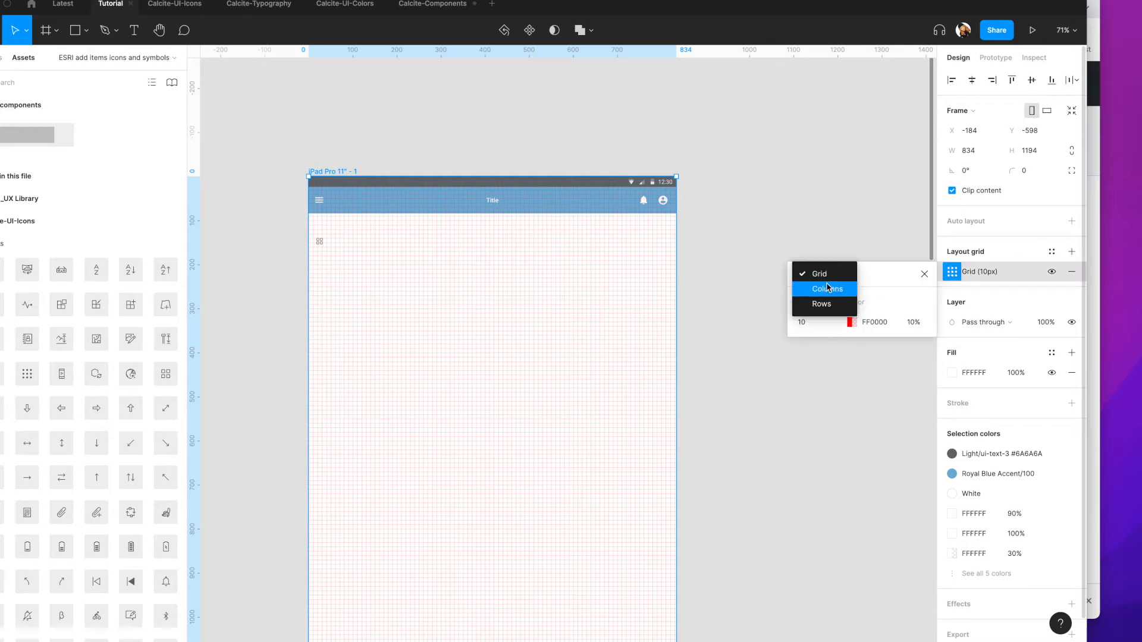
pyautogui.click(829, 289)
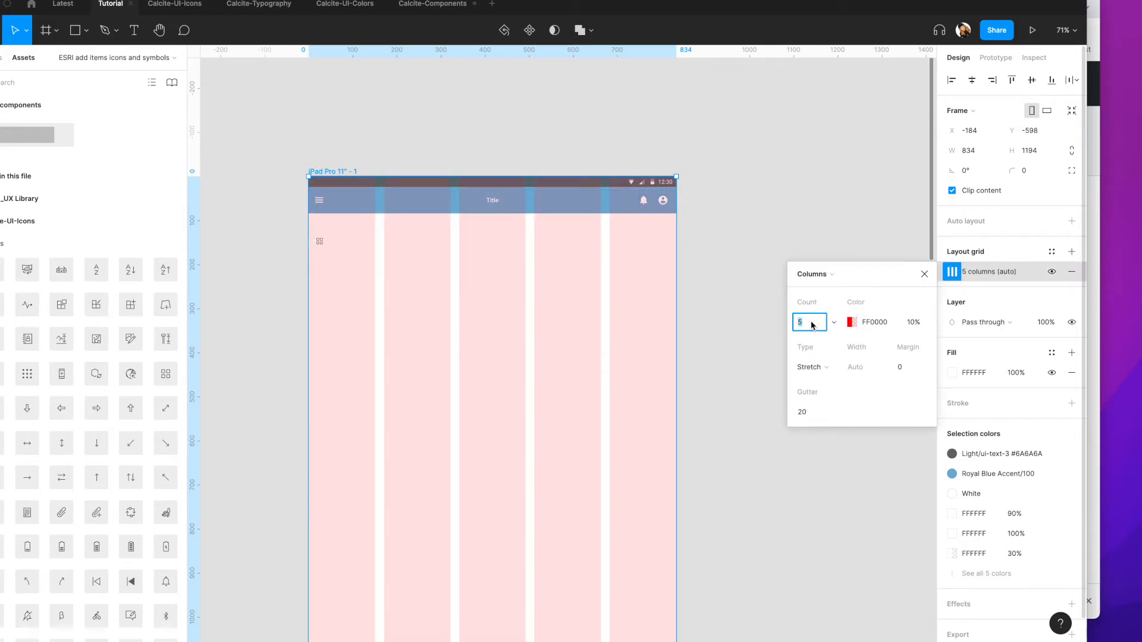
pyautogui.write('2')
pyautogui.press('Return')
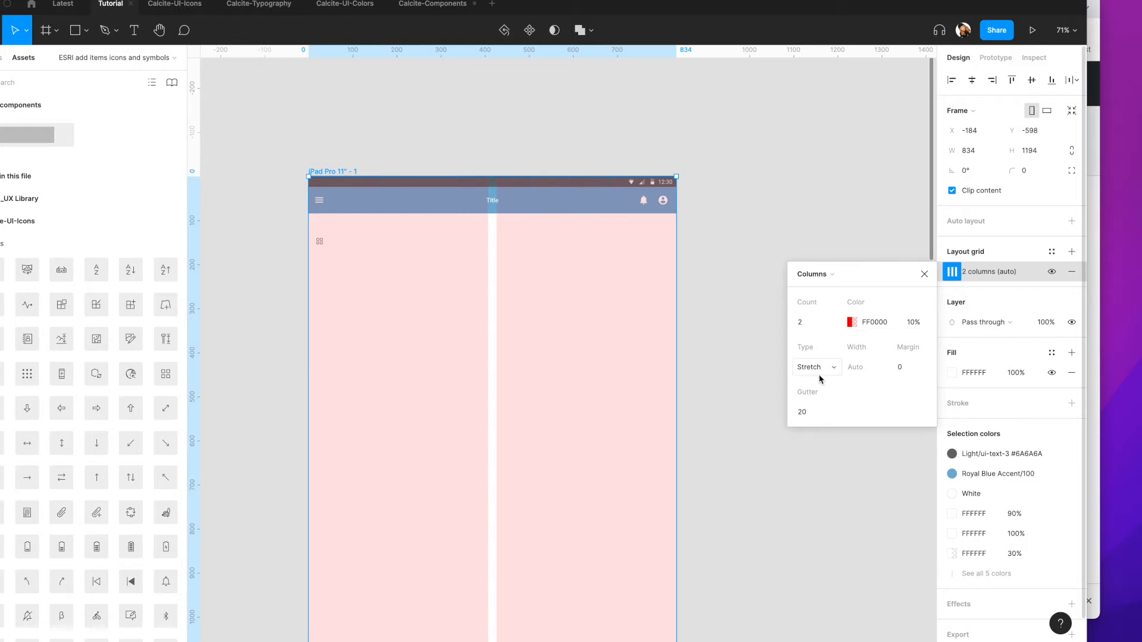
# Step: Set the column grid's margin to 16 and its gutter to 24, and close the grid settings
pyautogui.click(917, 368)
pyautogui.click(810, 411)
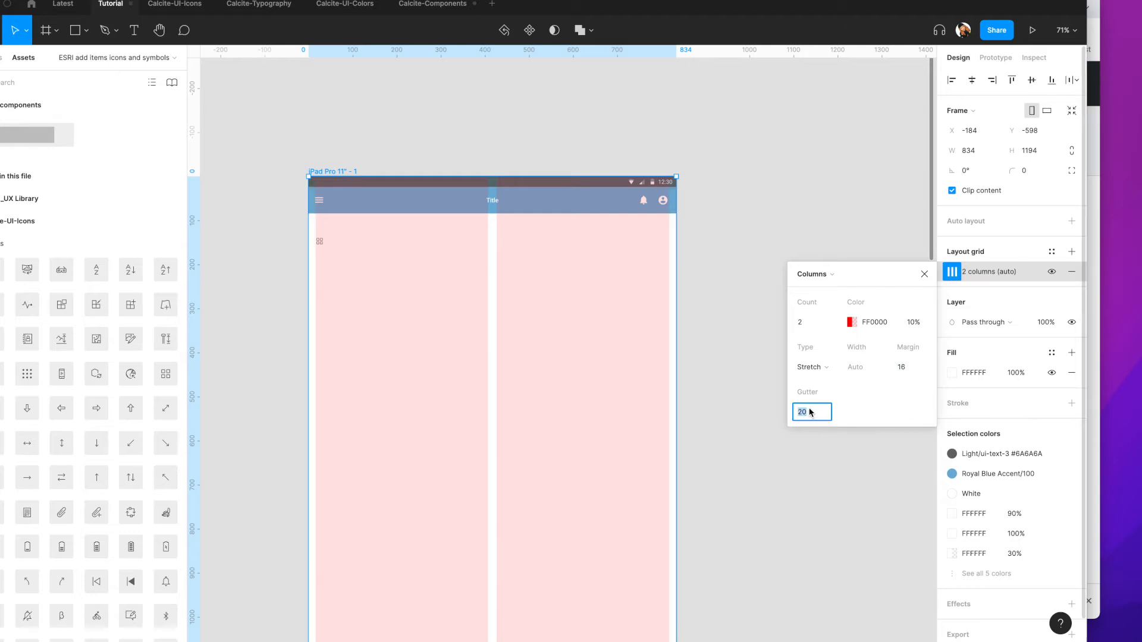
pyautogui.write('2')
pyautogui.press('Return')
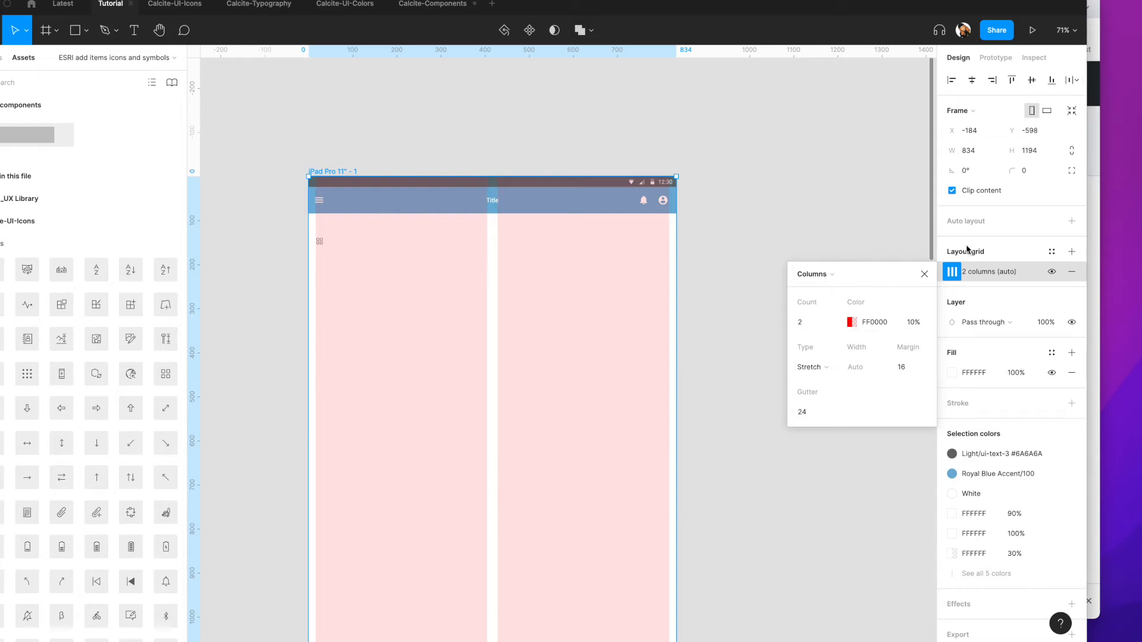
pyautogui.click(1006, 249)
# Step: Move the apps icon slightly up within the first grid column, to X 17, Y 129
pyautogui.scroll(6, 312, 244)
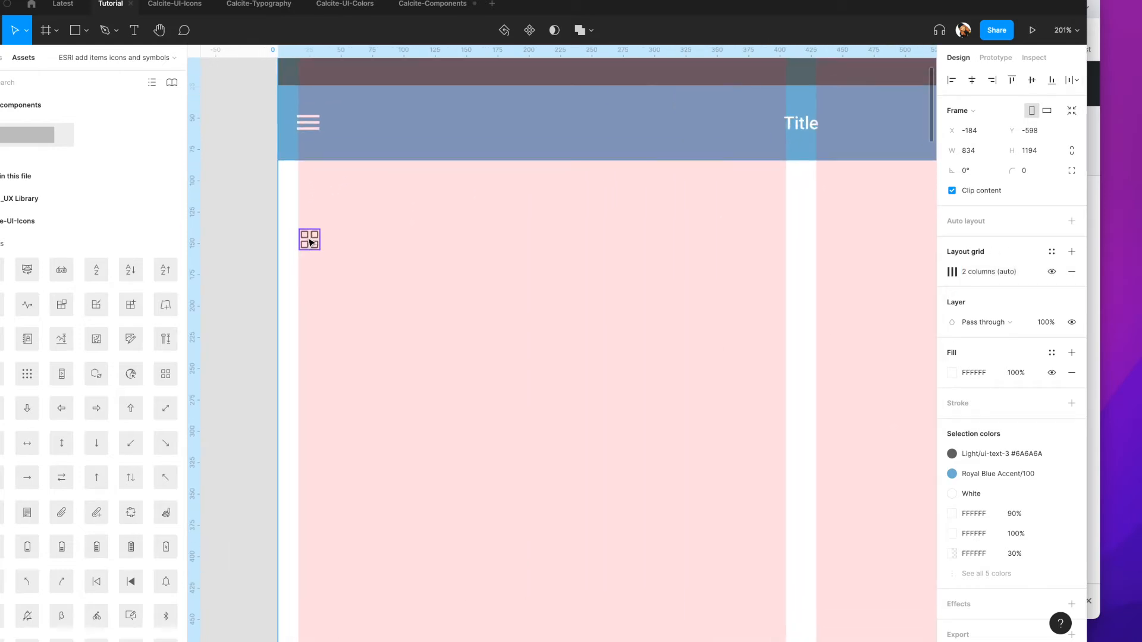
pyautogui.scroll(1, 315, 227)
pyautogui.click(309, 240)
pyautogui.moveTo(309, 241)
pyautogui.mouseDown()
pyautogui.moveTo(317, 225)
pyautogui.moveTo(309, 231)
pyautogui.mouseUp()
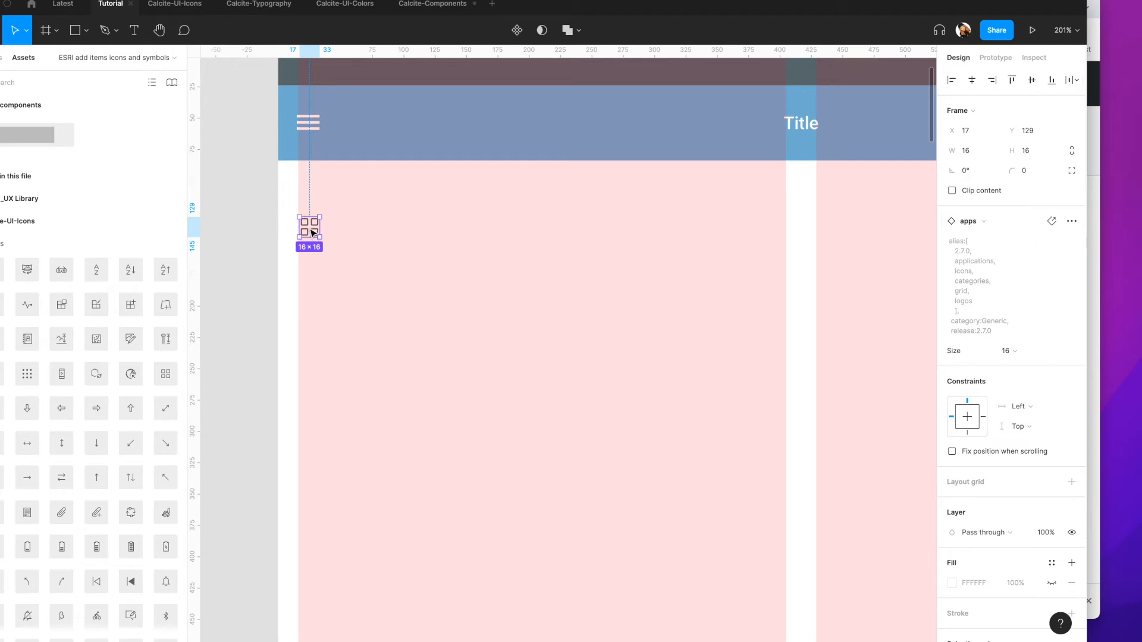
# Step: Try size 24 on the apps icon and settle on size 32
pyautogui.click(1071, 353)
pyautogui.click(1045, 373)
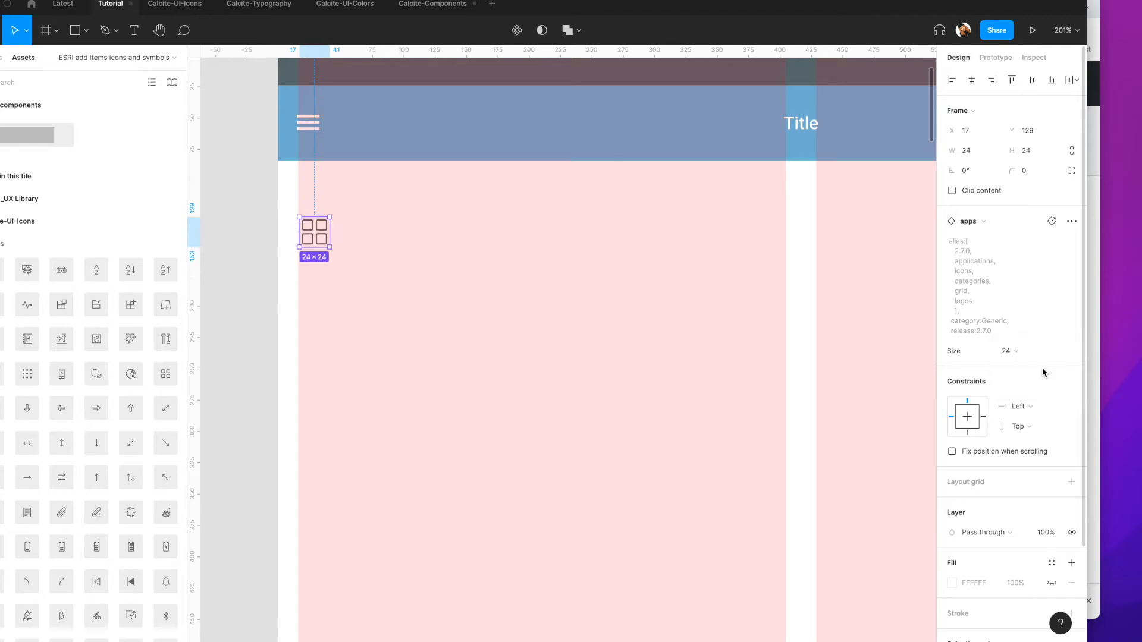
pyautogui.click(1074, 352)
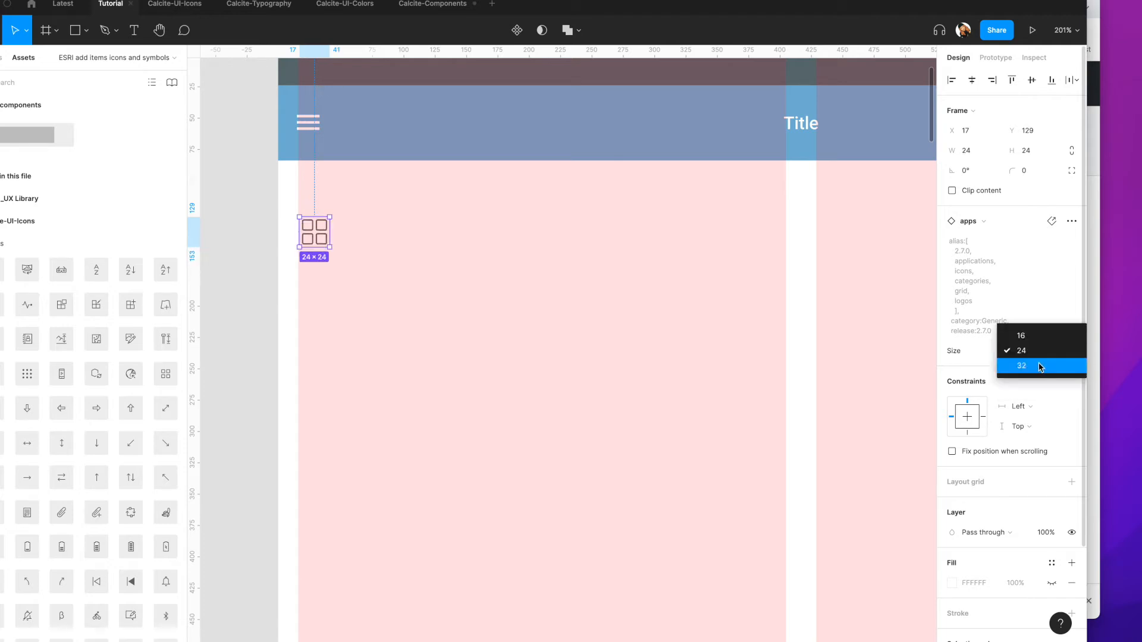
pyautogui.click(1042, 365)
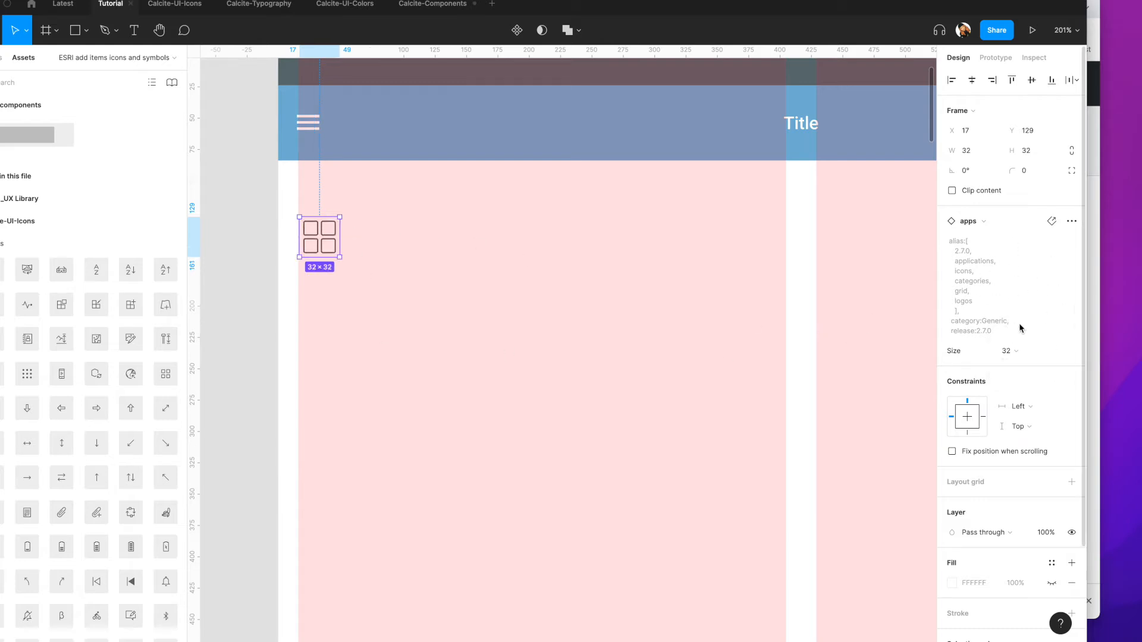
# Step: Recolor the apps icon with the light Calcite-UI-Colors style ui-text-link #00619B
pyautogui.scroll(-4, 1012, 508)
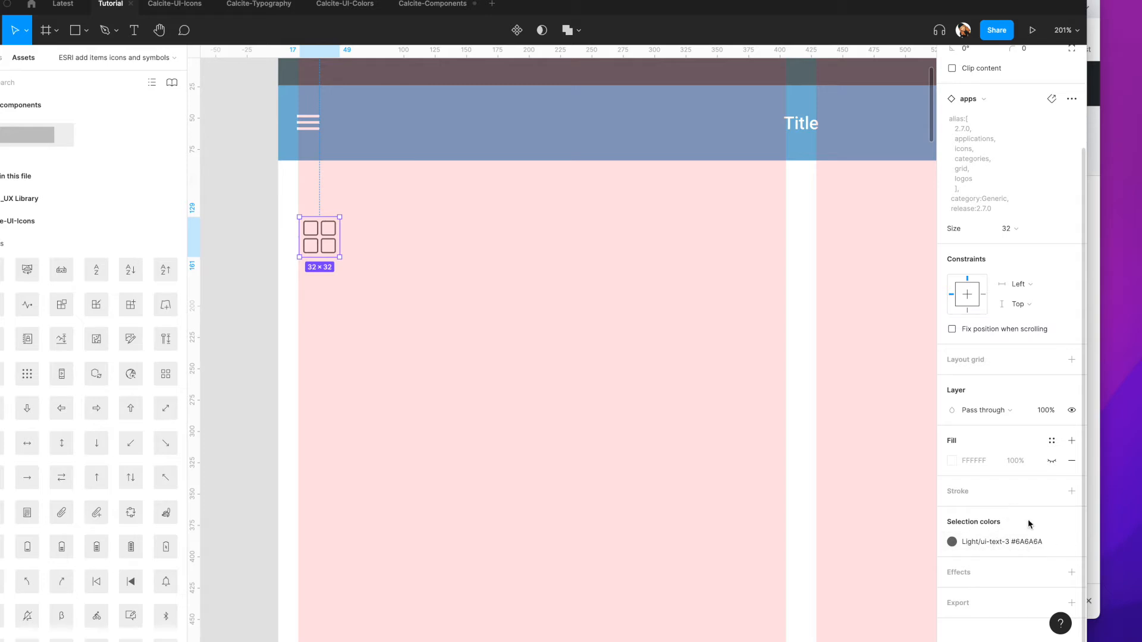
pyautogui.click(983, 544)
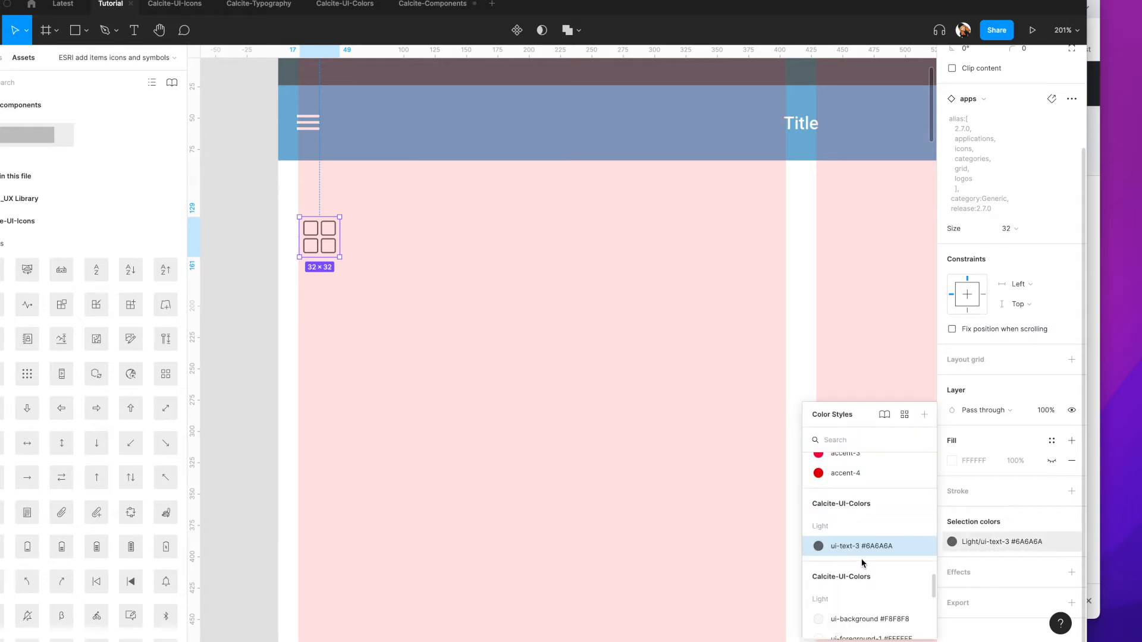
pyautogui.scroll(-3, 847, 542)
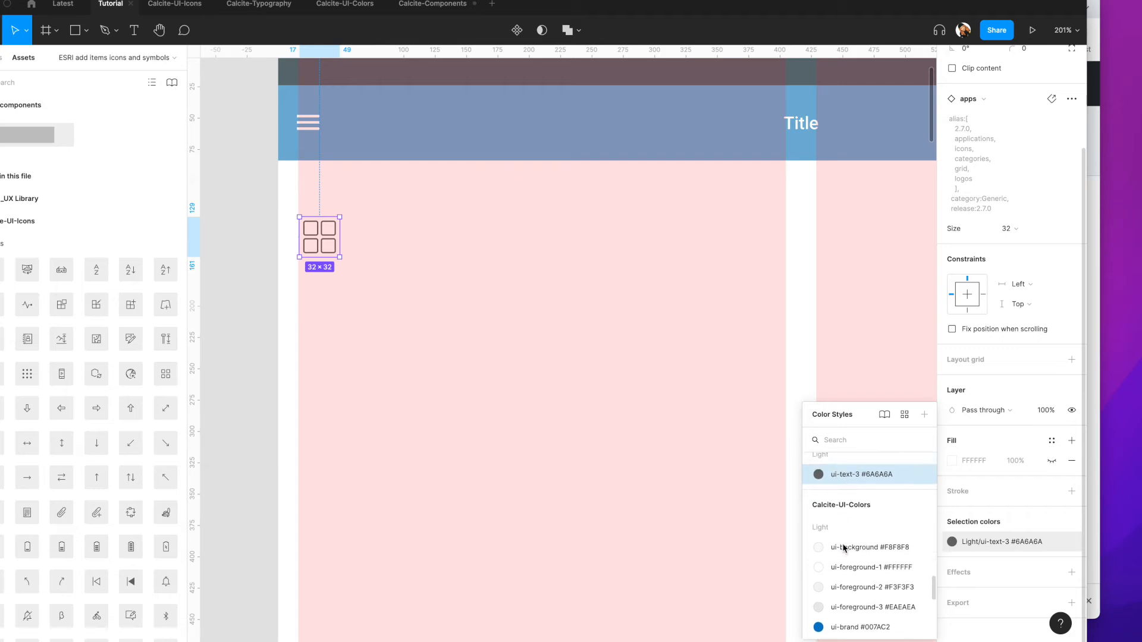
pyautogui.scroll(-3, 854, 530)
pyautogui.scroll(-1, 855, 523)
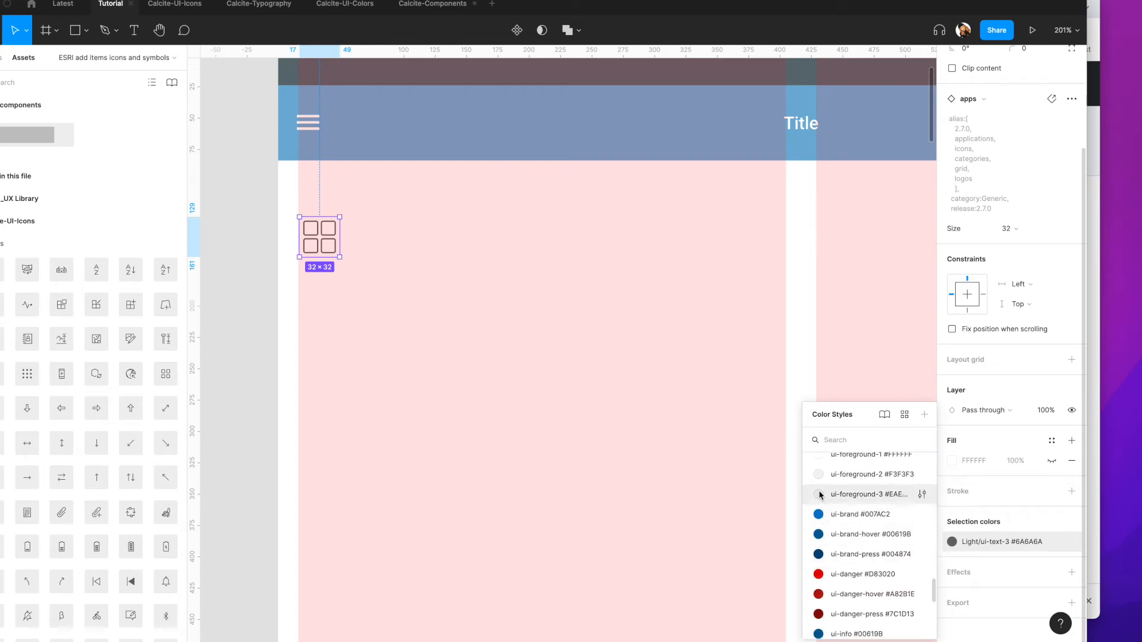
pyautogui.scroll(-4, 880, 559)
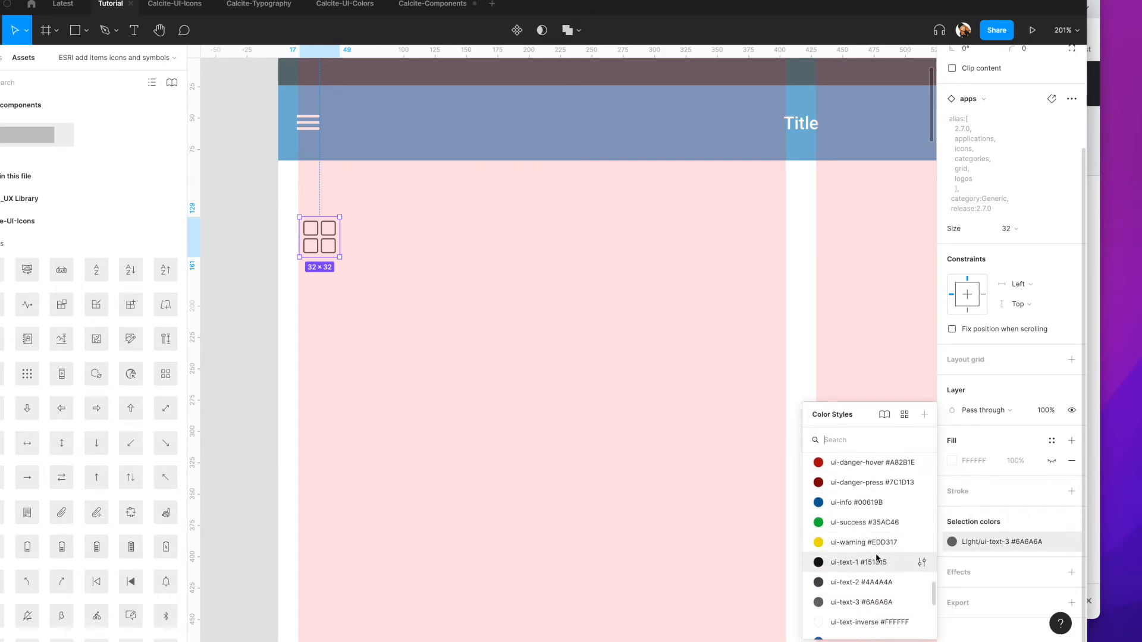
pyautogui.scroll(-3, 873, 563)
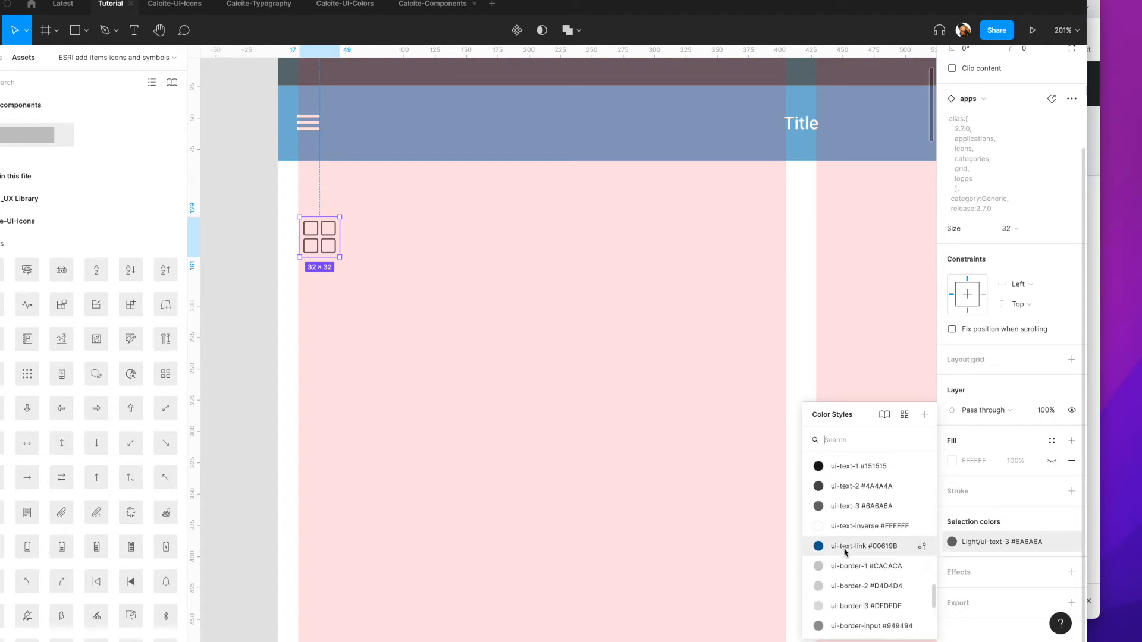
pyautogui.click(845, 550)
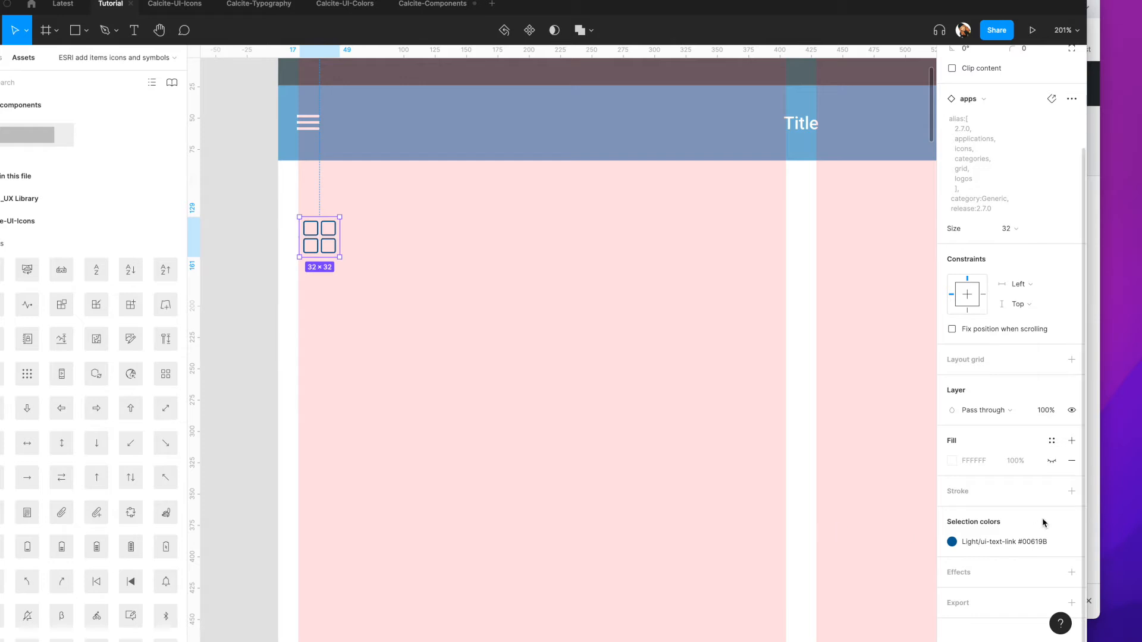
# Step: Try the color style ui-danger-hover-dark #FF0015 on the apps icon and settle on ui-info-dark #00A0FF
pyautogui.click(1002, 546)
pyautogui.scroll(-2, 877, 553)
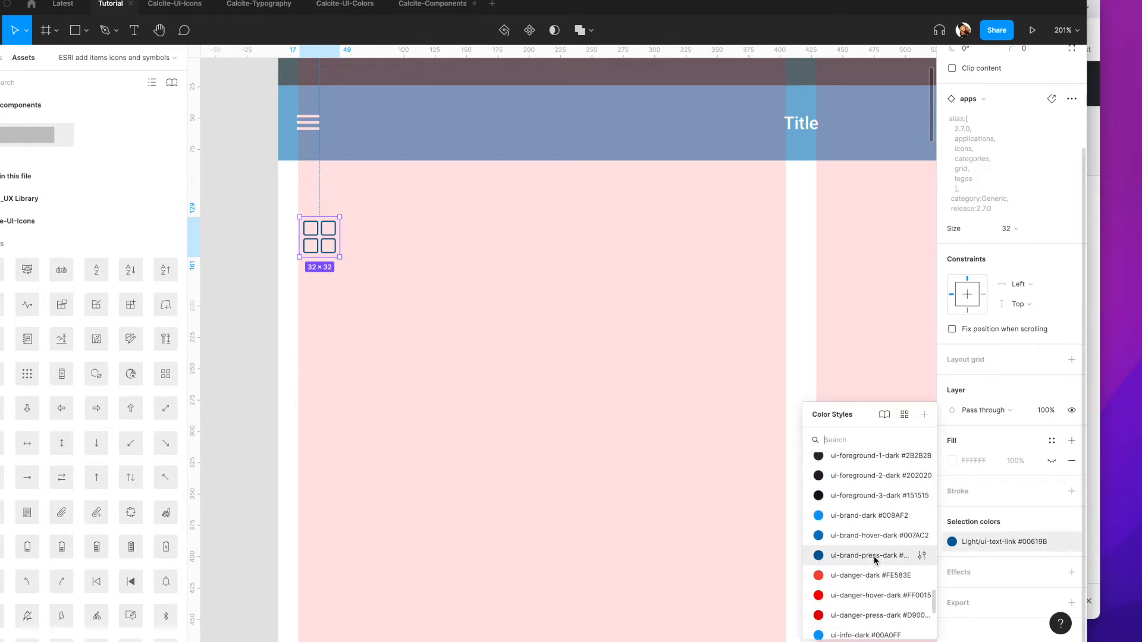
pyautogui.click(859, 596)
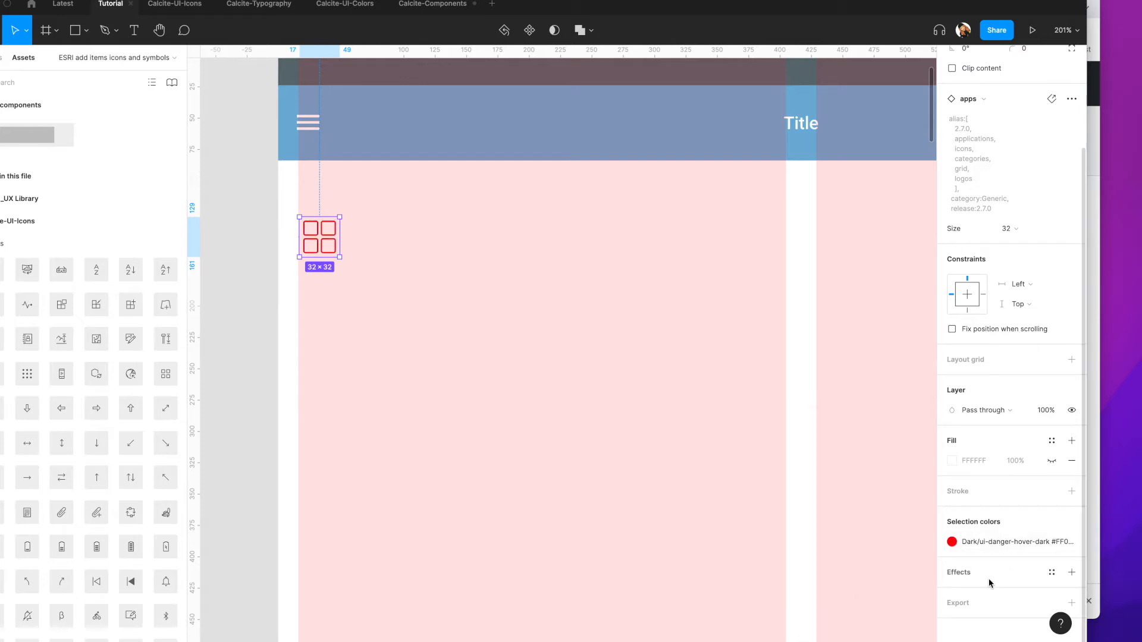
pyautogui.click(990, 546)
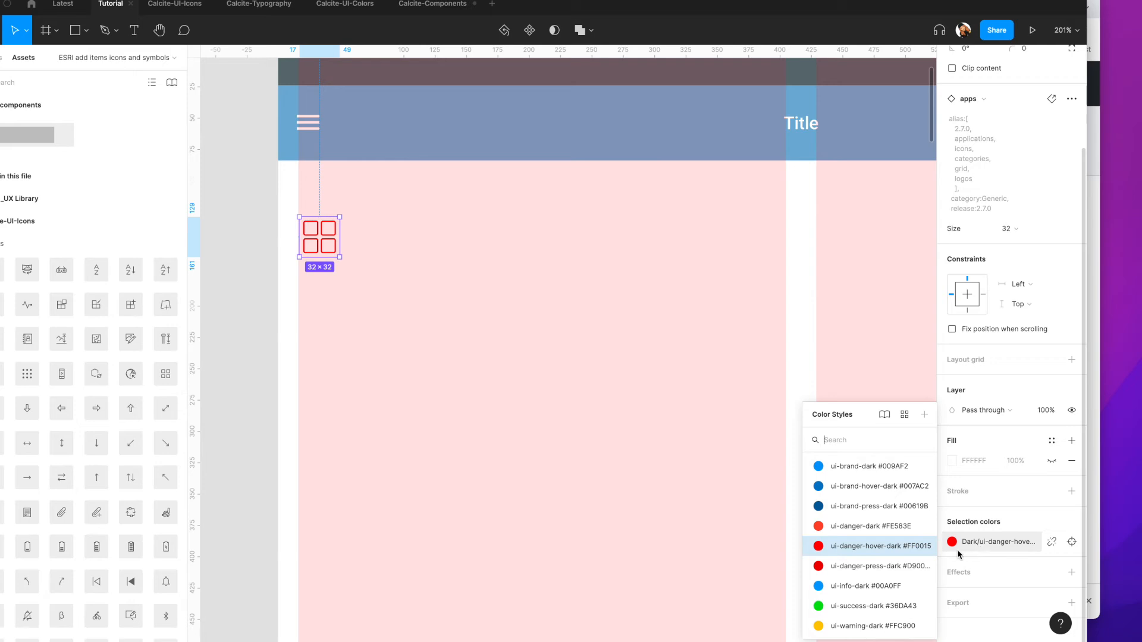
pyautogui.click(856, 586)
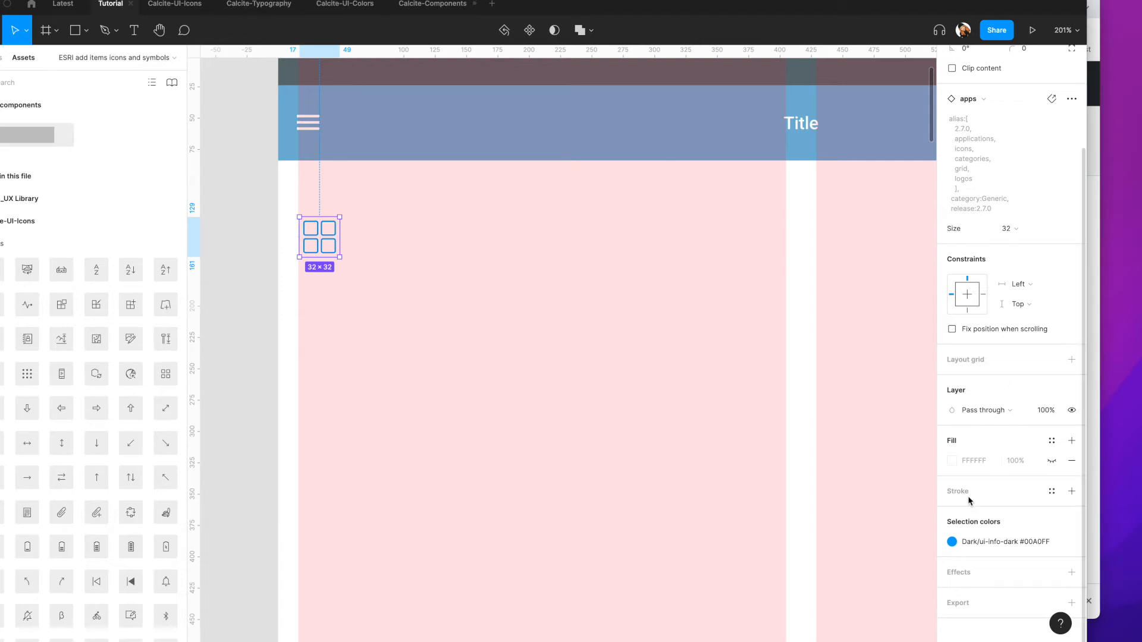
# Step: Check the publishing progress of the Calcite-Components library, return to the Tutorial file and deselect the icon
pyautogui.click(445, 5)
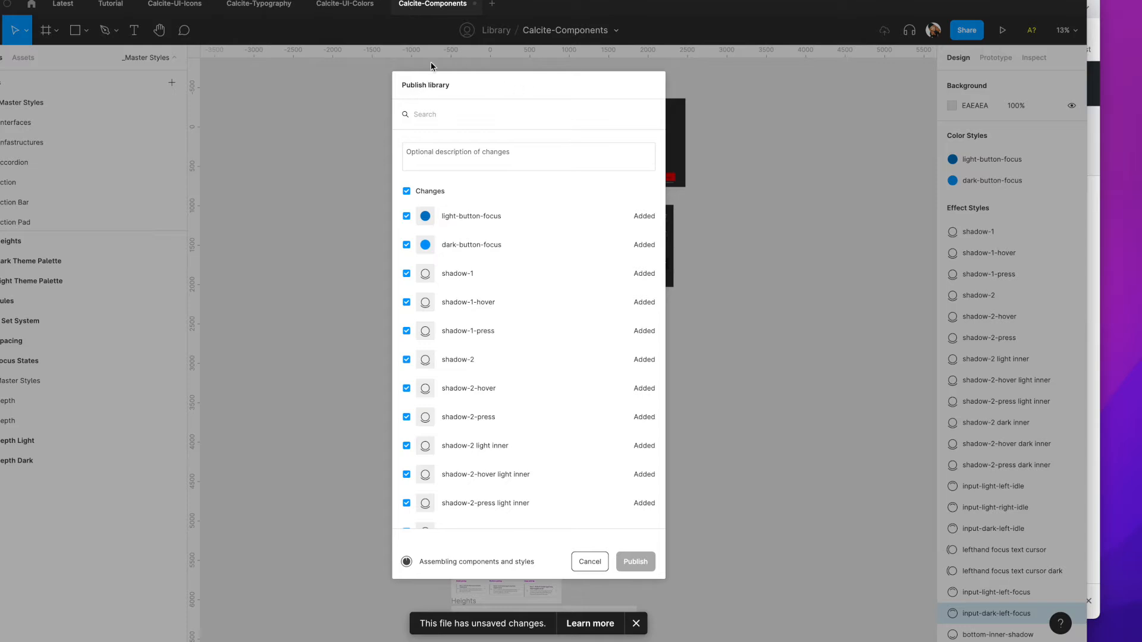
pyautogui.click(118, 7)
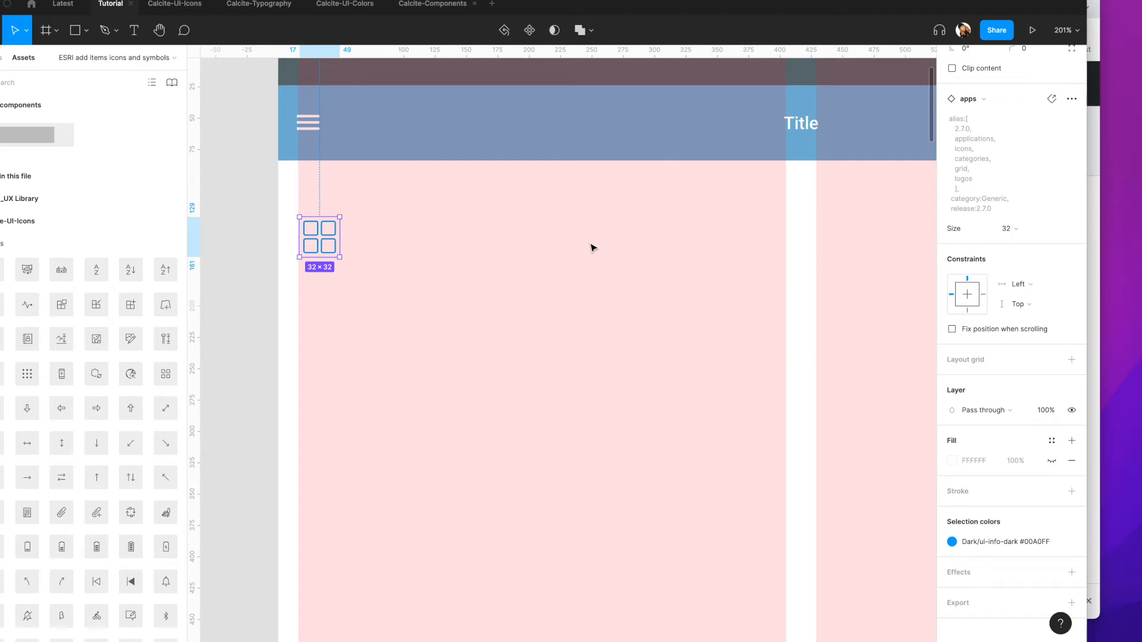
pyautogui.click(244, 86)
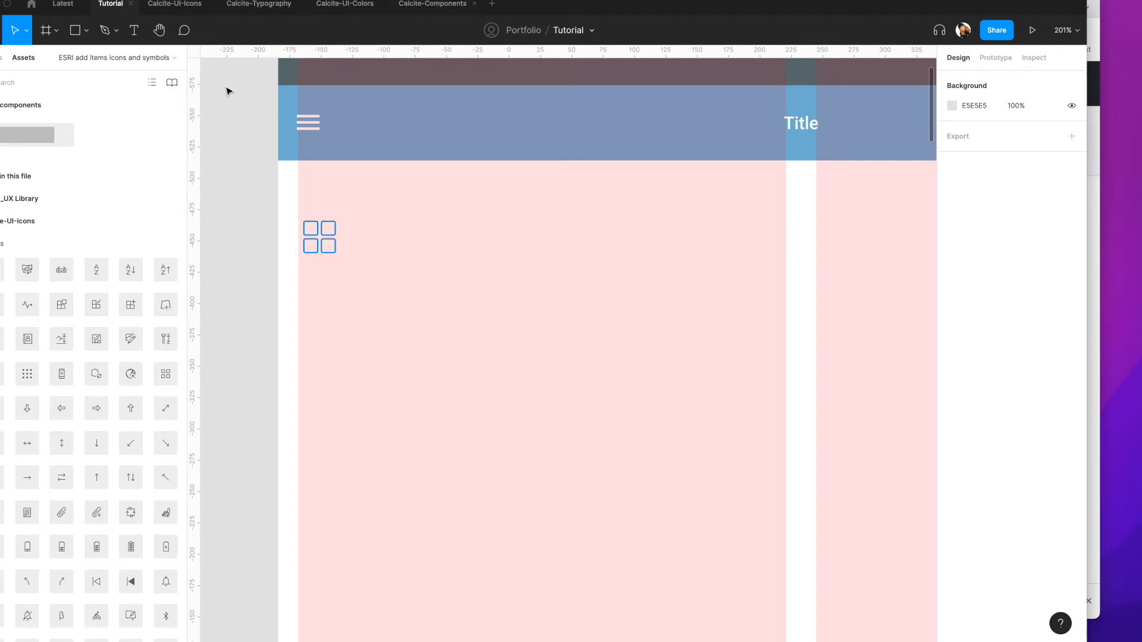
pyautogui.scroll(-10, 238, 119)
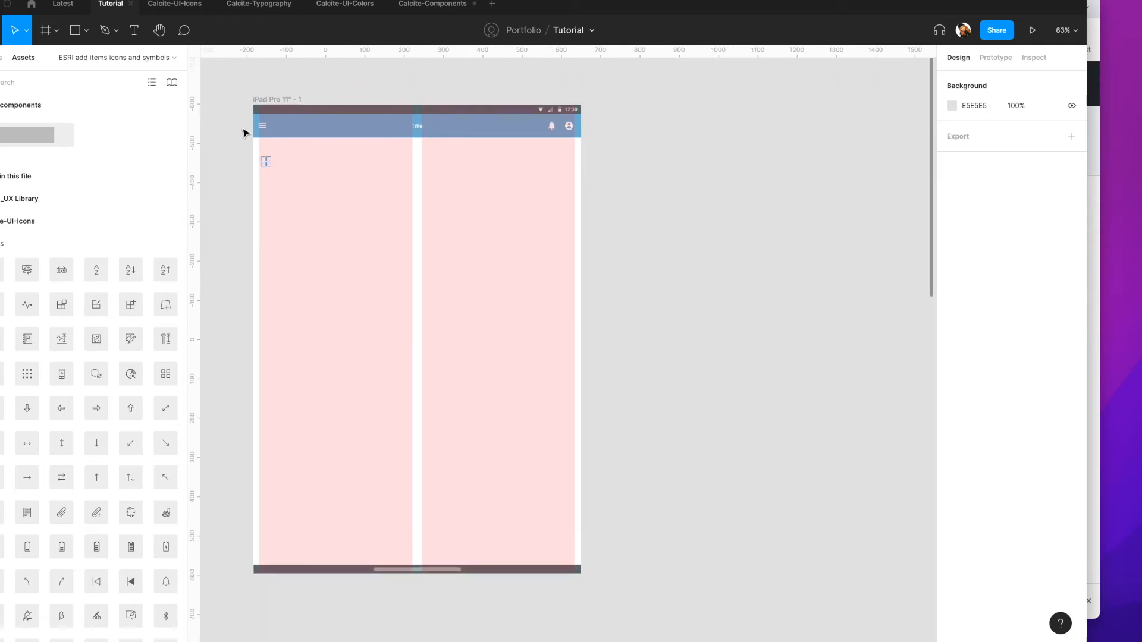
# Step: Copy the Map frame and paste it into the iPad Pro 11" - 1 frame
pyautogui.hscroll(-6, 262, 119)
pyautogui.scroll(-5, 291, 120)
pyautogui.hscroll(-5, 369, 122)
pyautogui.scroll(-5, 362, 127)
pyautogui.hscroll(-2, 357, 129)
pyautogui.hscroll(-10, 356, 119)
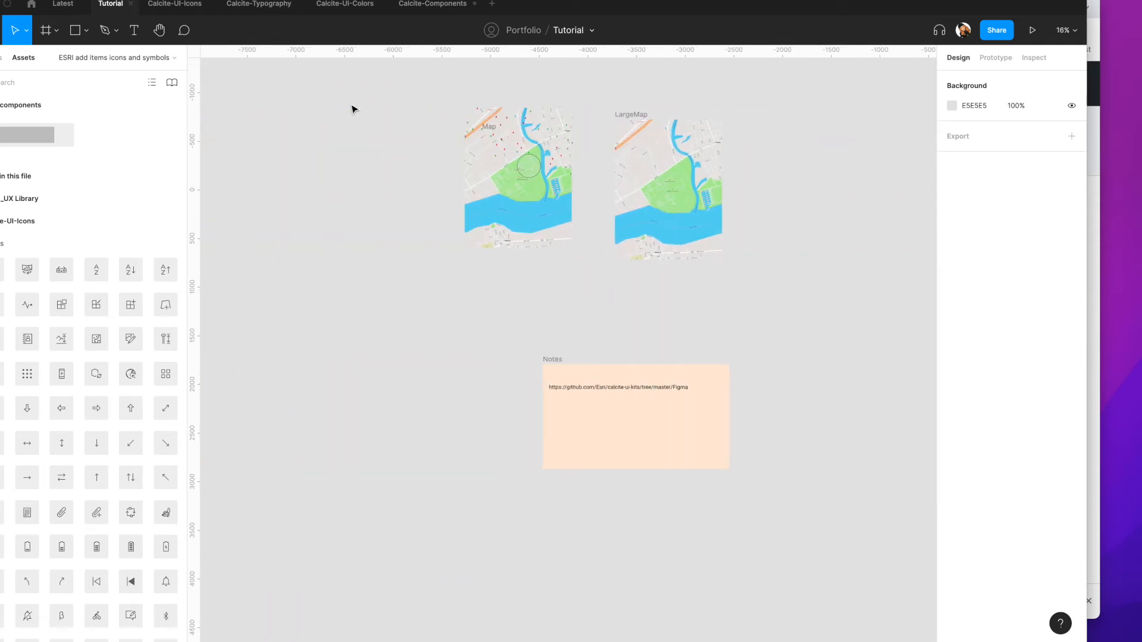
pyautogui.click(491, 127)
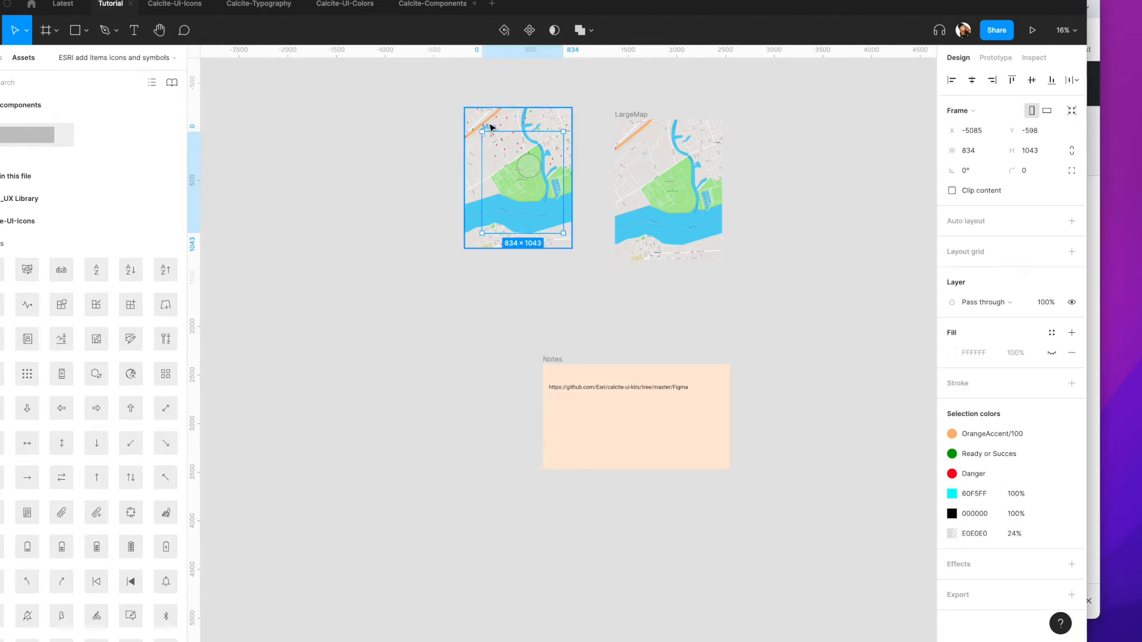
pyautogui.hscroll(10, 491, 127)
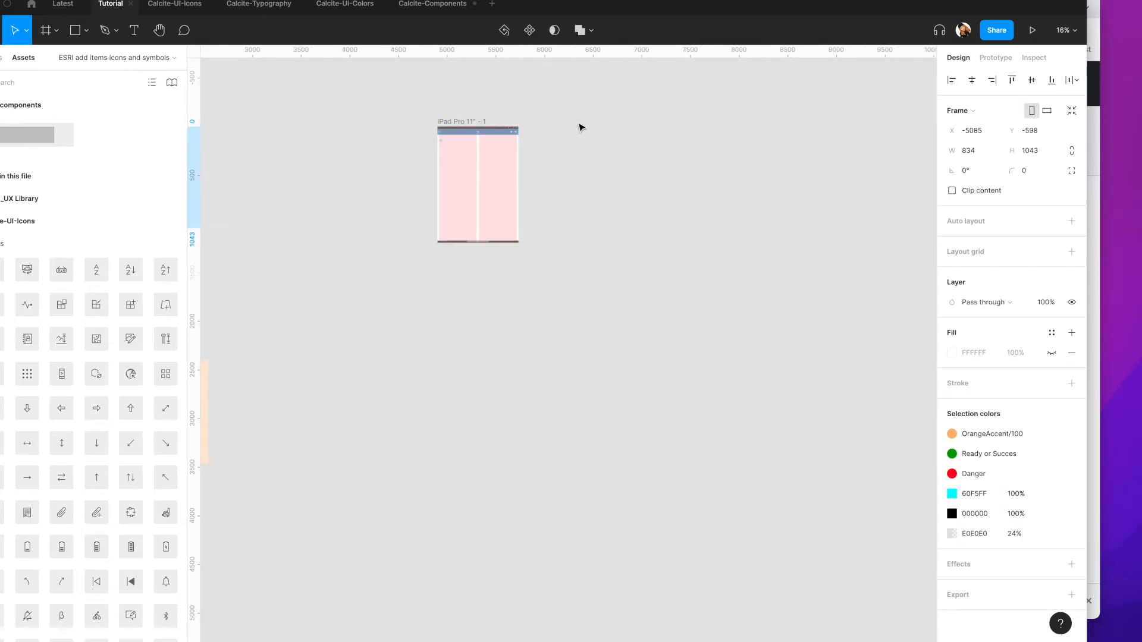
pyautogui.click(370, 153)
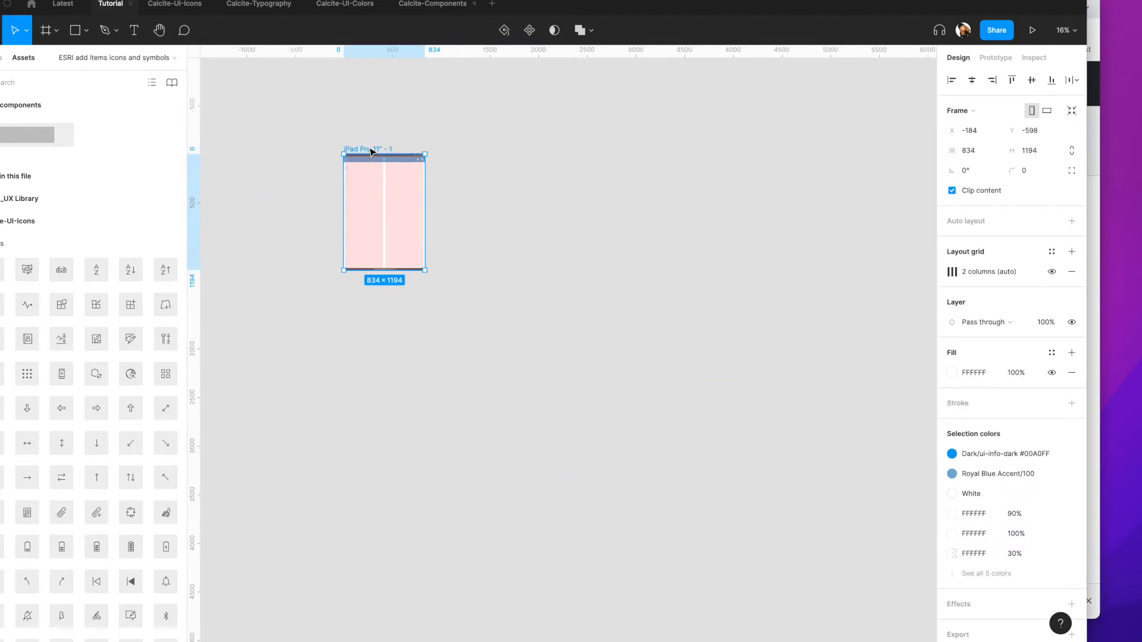
pyautogui.hotkey('ctrl', 'v')
pyautogui.scroll(5, 403, 198)
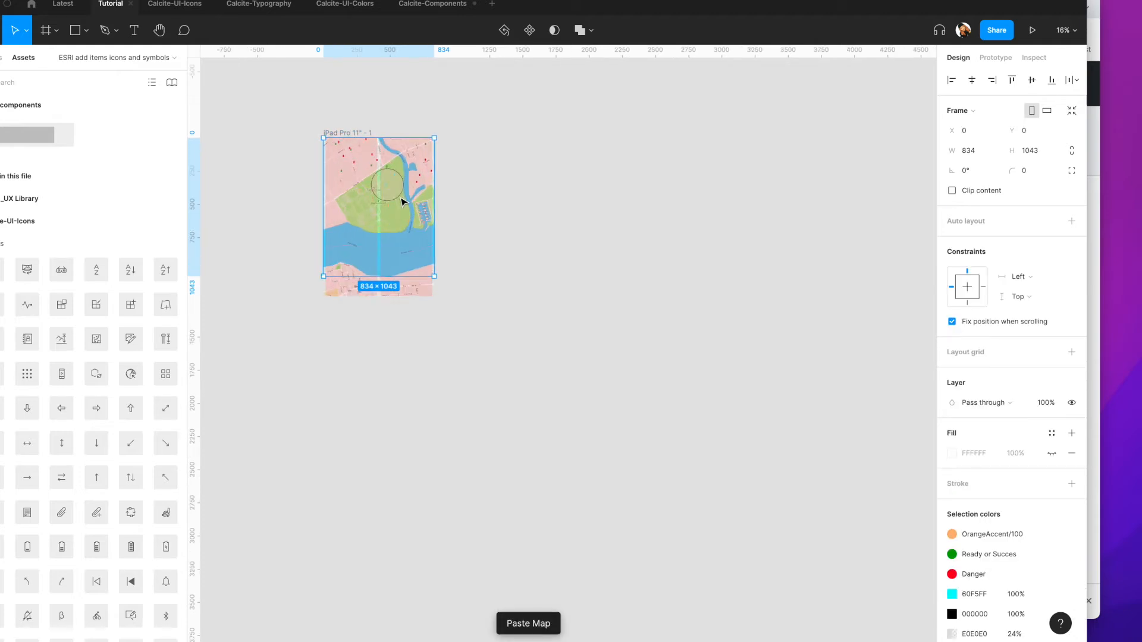
# Step: Show the layer list and hide the 2-column layout grid of the iPad Pro 11" - 1 frame
pyautogui.hotkey('alt', '1')
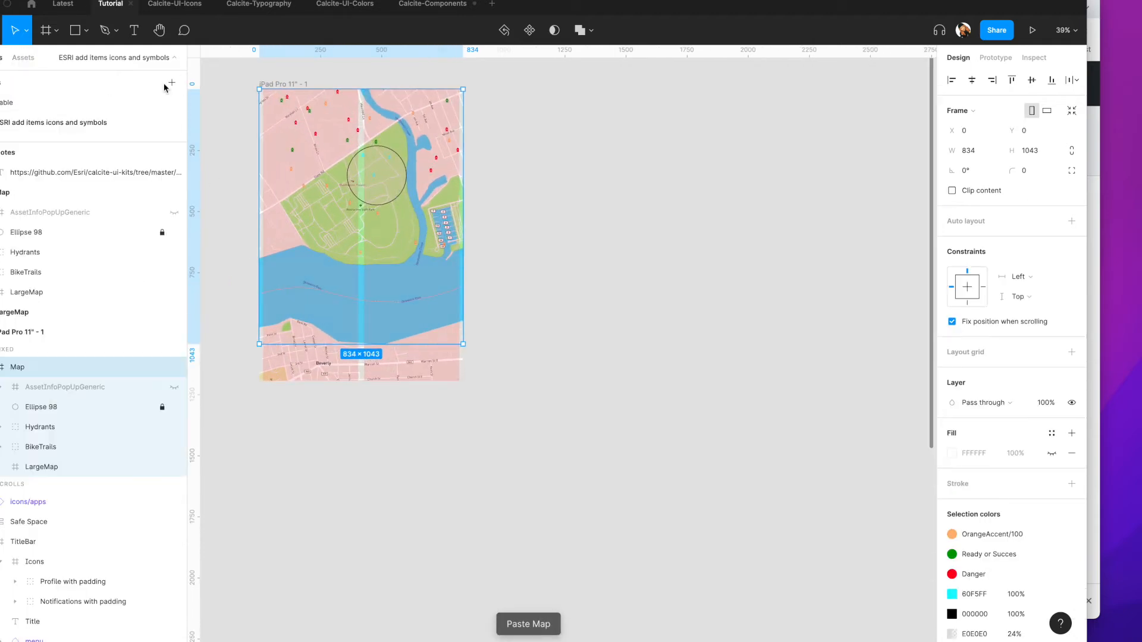
pyautogui.click(280, 85)
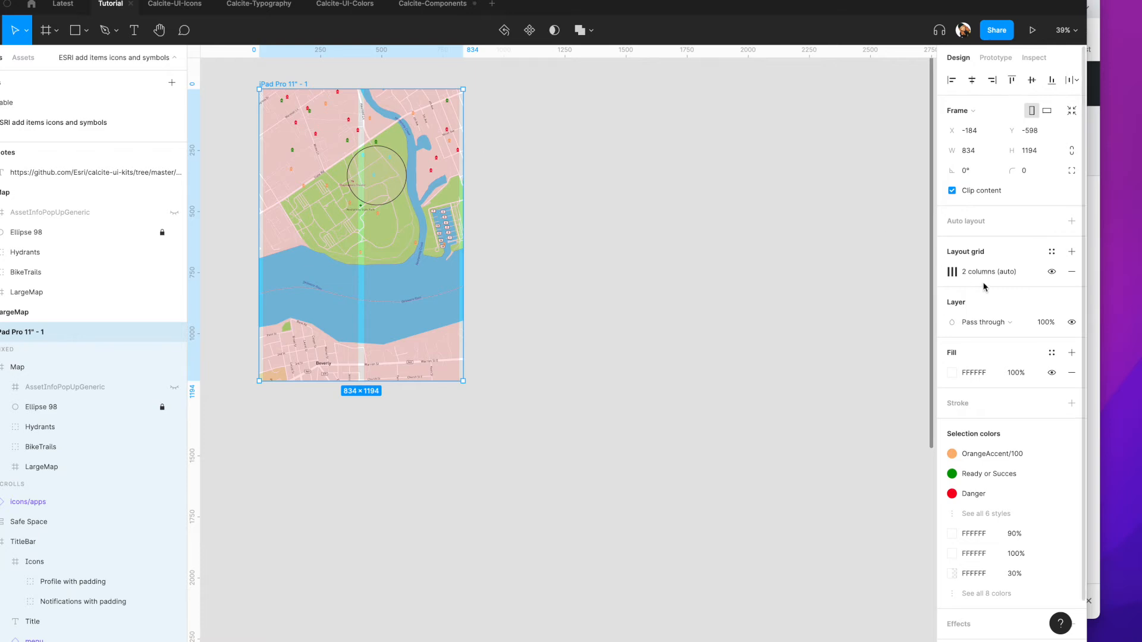
pyautogui.click(1052, 272)
pyautogui.hscroll(-3, 440, 256)
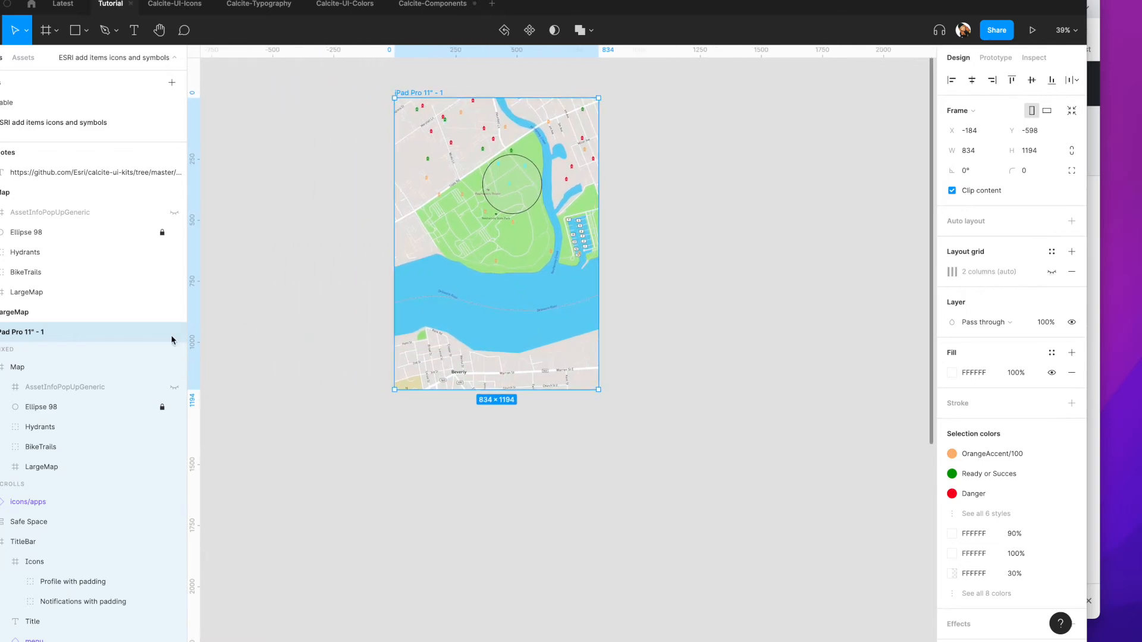
# Step: Move the icons/apps, Safe Space, TitleBar and Android status bar layers above Map in the iPad frame's fixed group
pyautogui.click(12, 368)
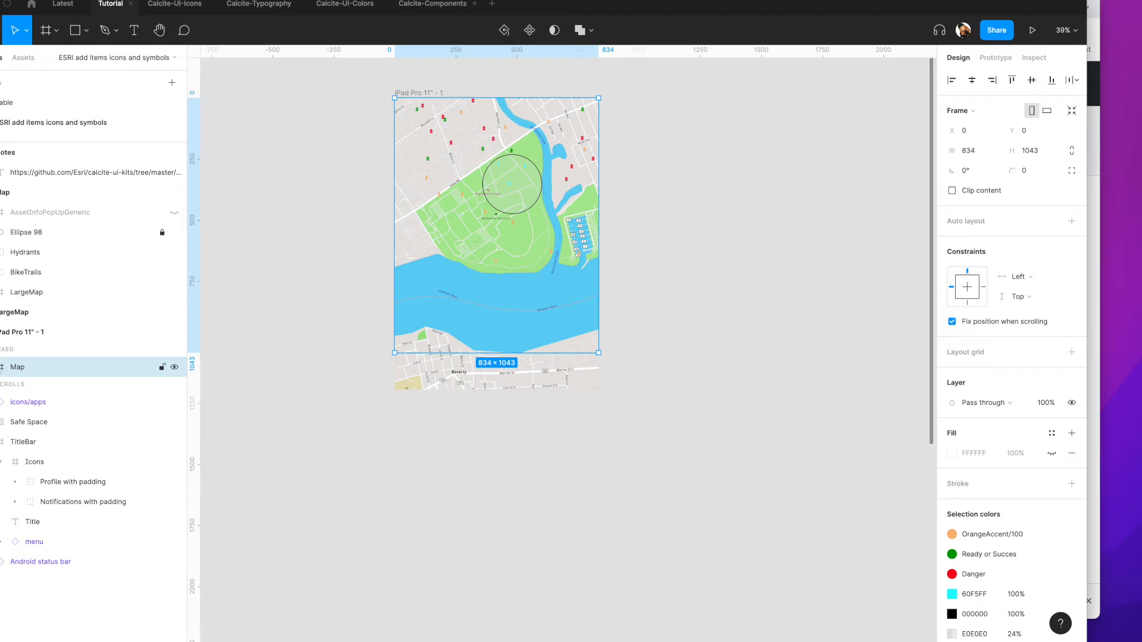
pyautogui.click(1, 368)
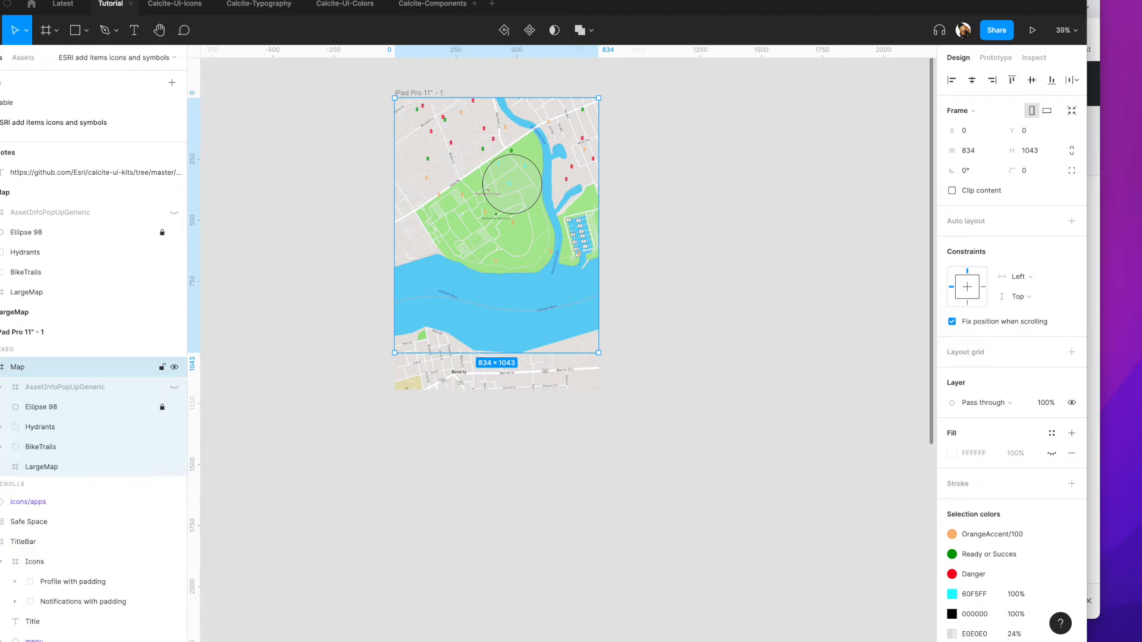
pyautogui.click(1, 368)
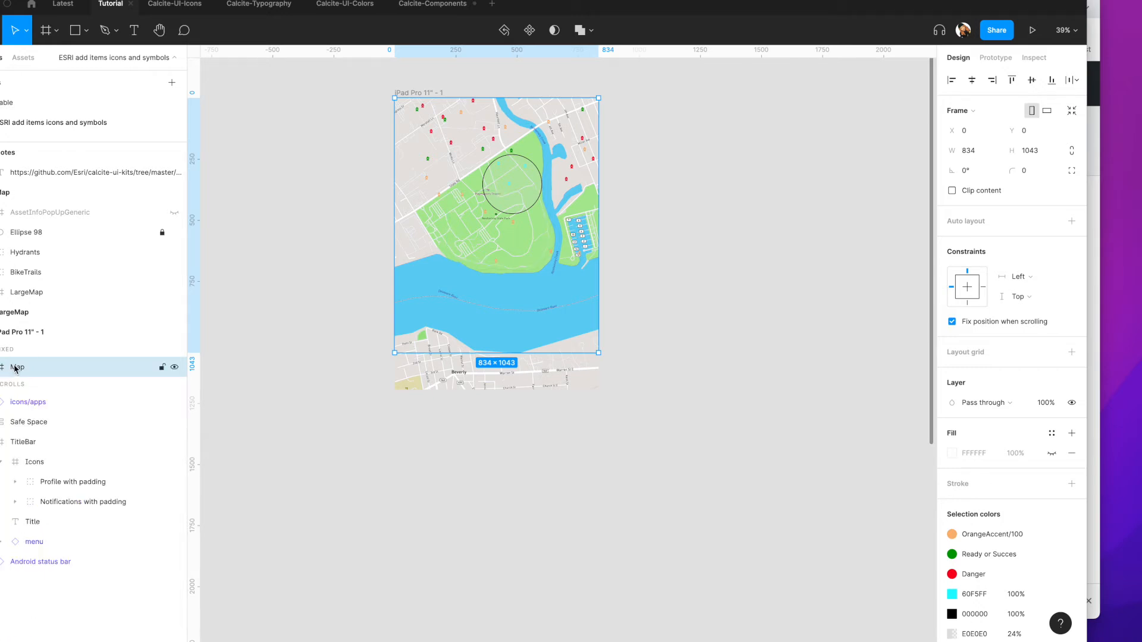
pyautogui.click(23, 408)
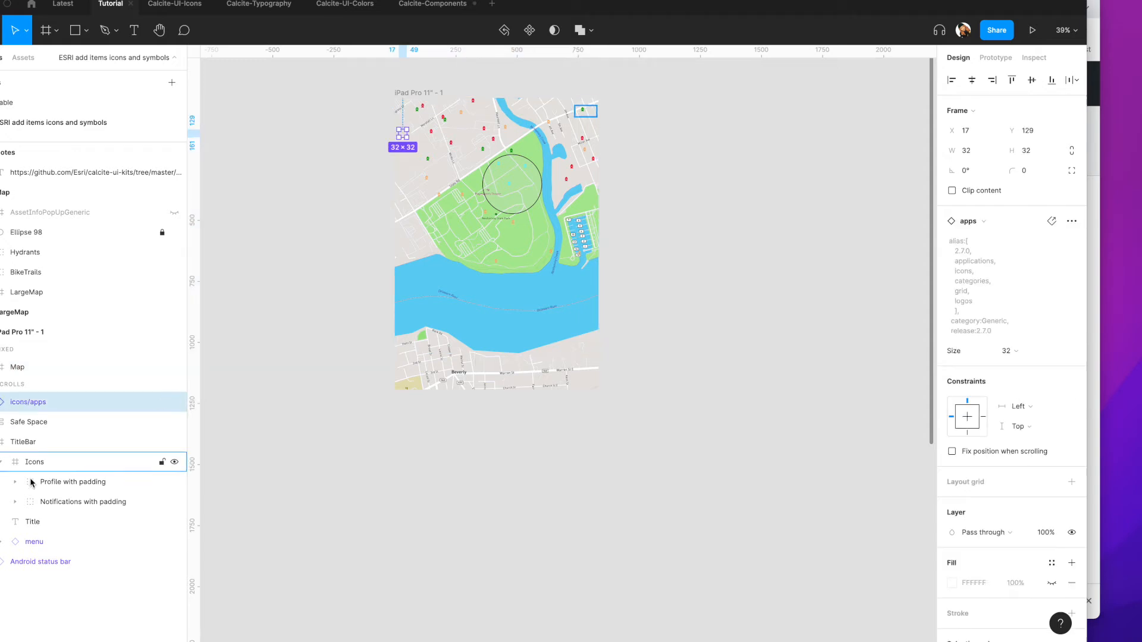
pyautogui.keyDown('shift'); pyautogui.click(38, 561); pyautogui.keyUp('shift')
pyautogui.moveTo(34, 418); pyautogui.dragTo(24, 354)
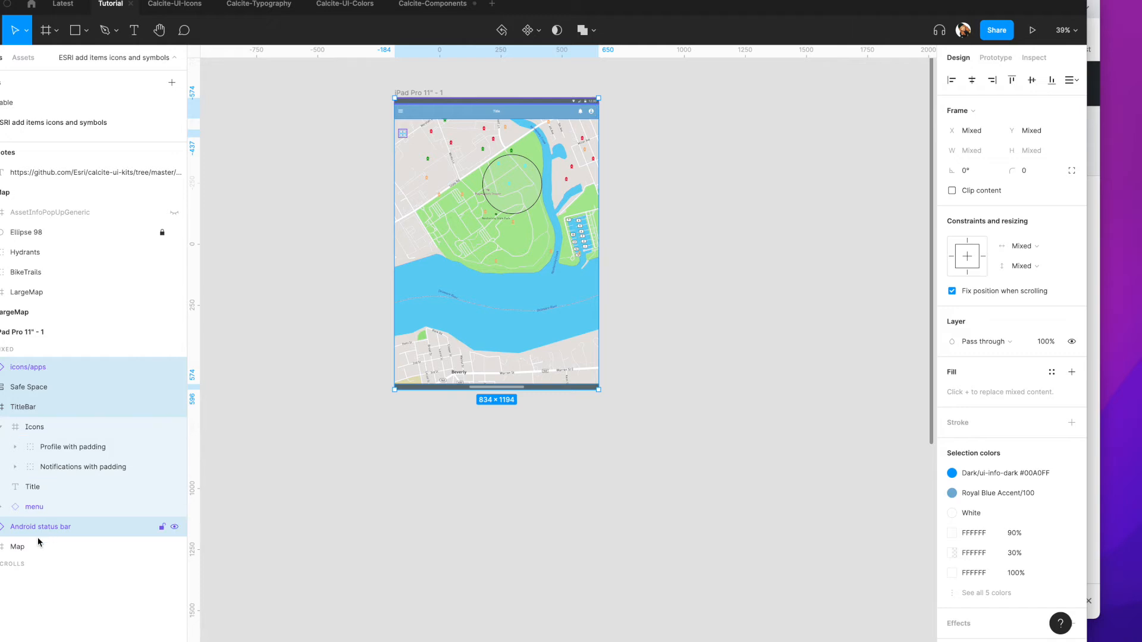
# Step: Reorder the iPad frame's fixed layers so Android status bar comes first, followed by Safe Space, TitleBar and icons/apps
pyautogui.click(16, 547)
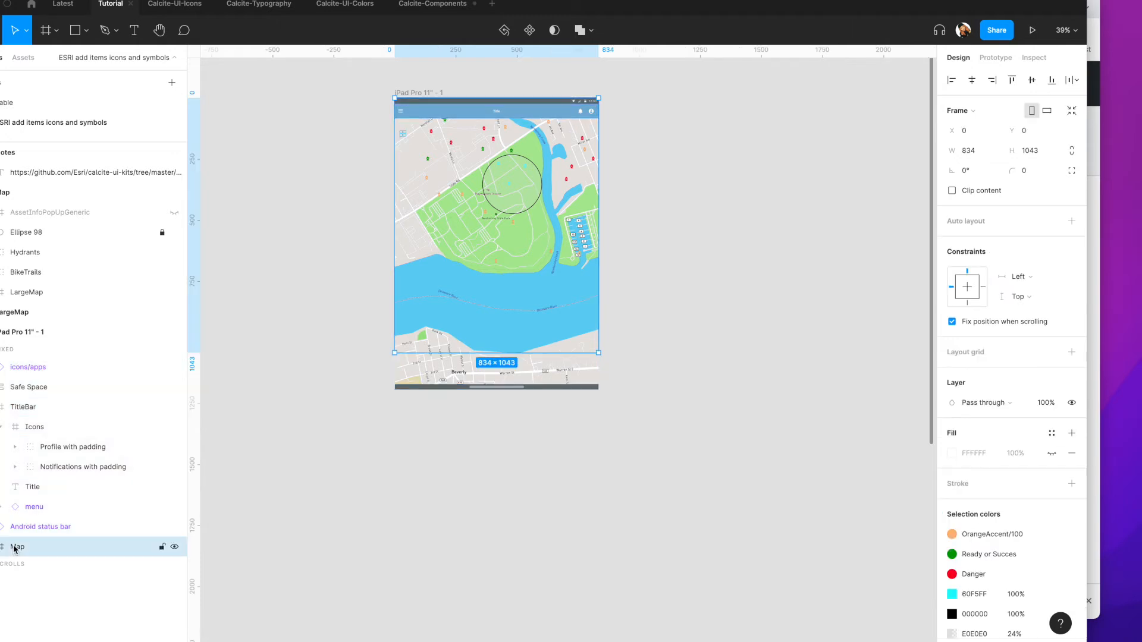
pyautogui.click(22, 529)
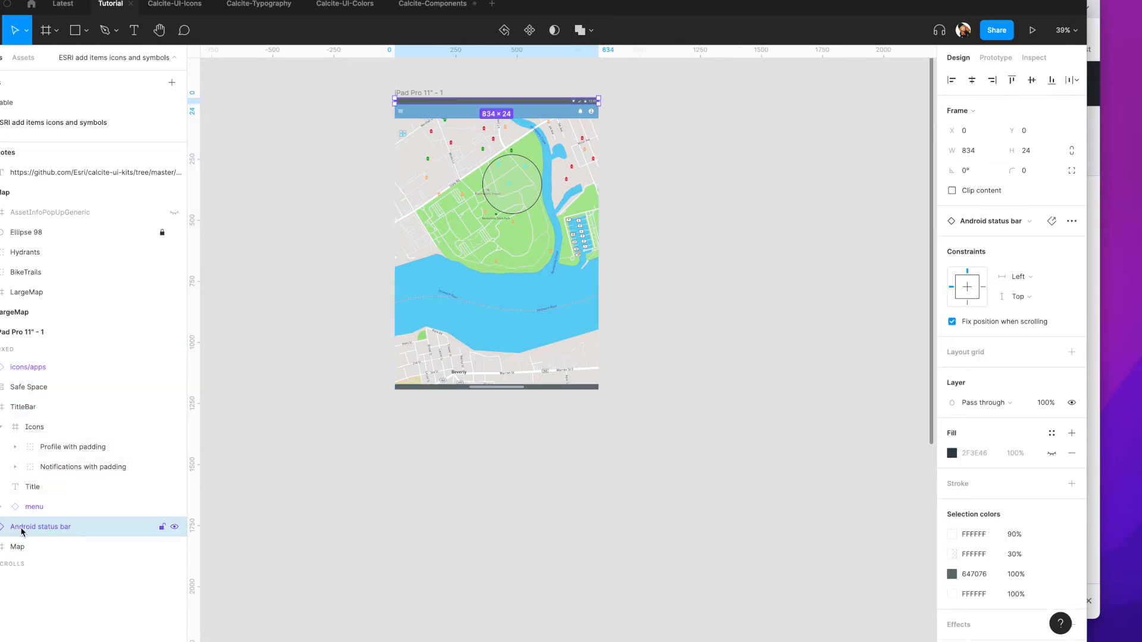
pyautogui.moveTo(22, 531); pyautogui.dragTo(24, 360)
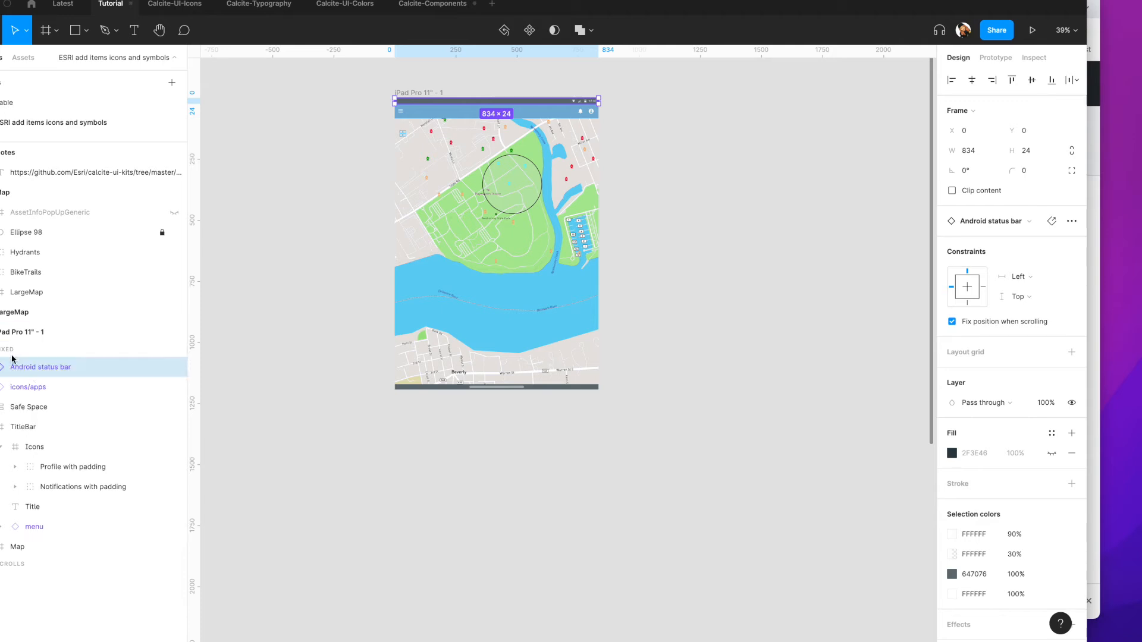
pyautogui.click(26, 409)
pyautogui.moveTo(26, 409); pyautogui.dragTo(22, 382)
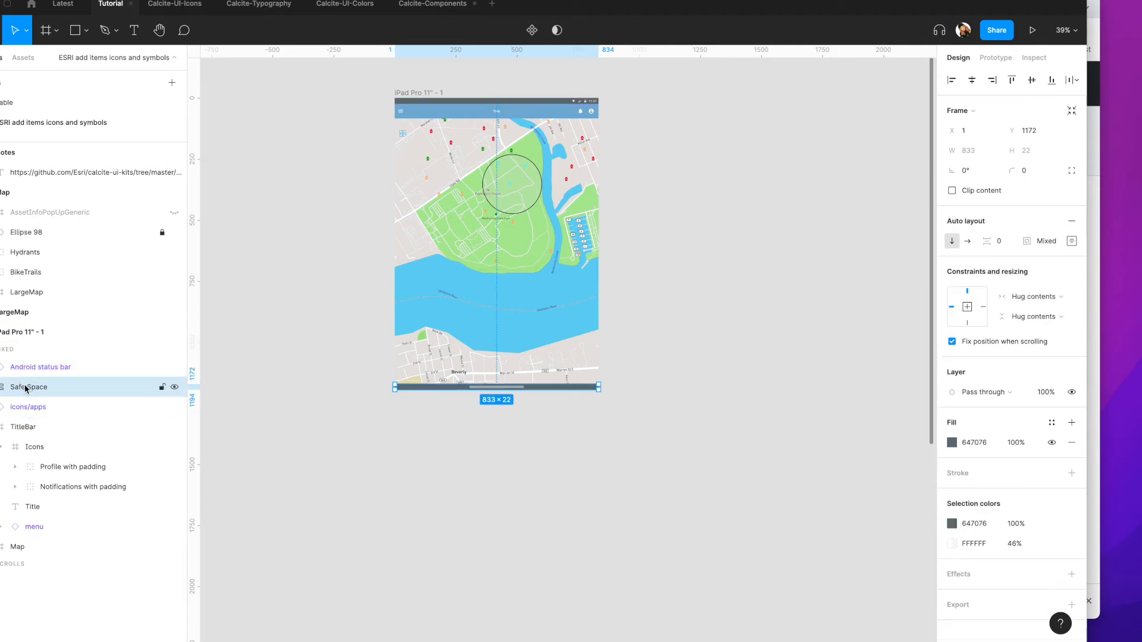
pyautogui.click(11, 426)
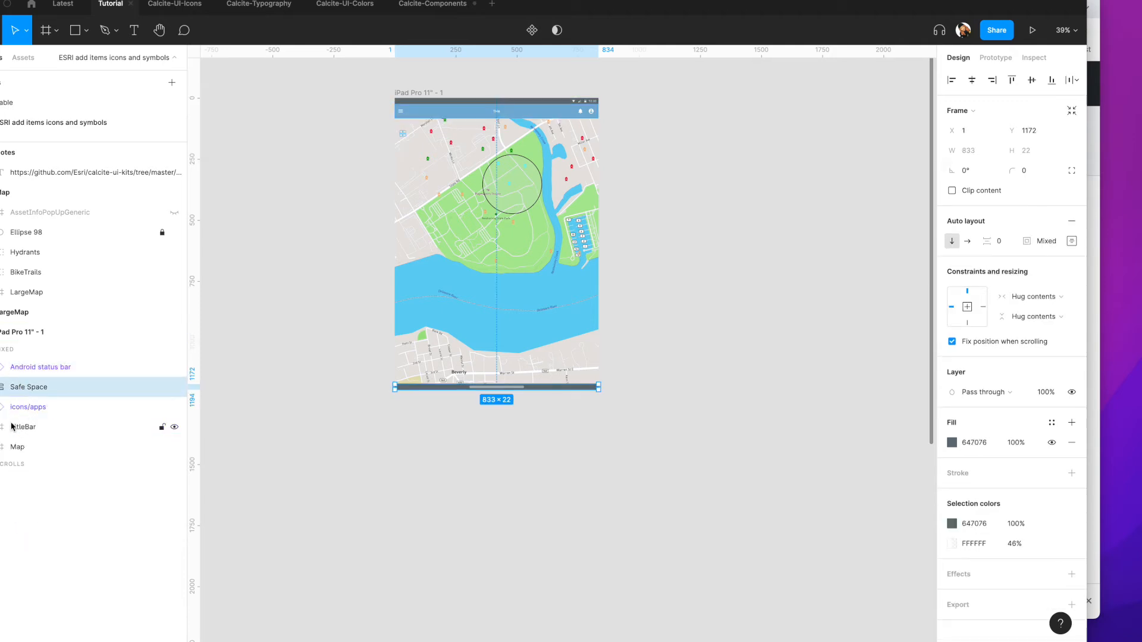
pyautogui.moveTo(16, 427); pyautogui.dragTo(24, 404)
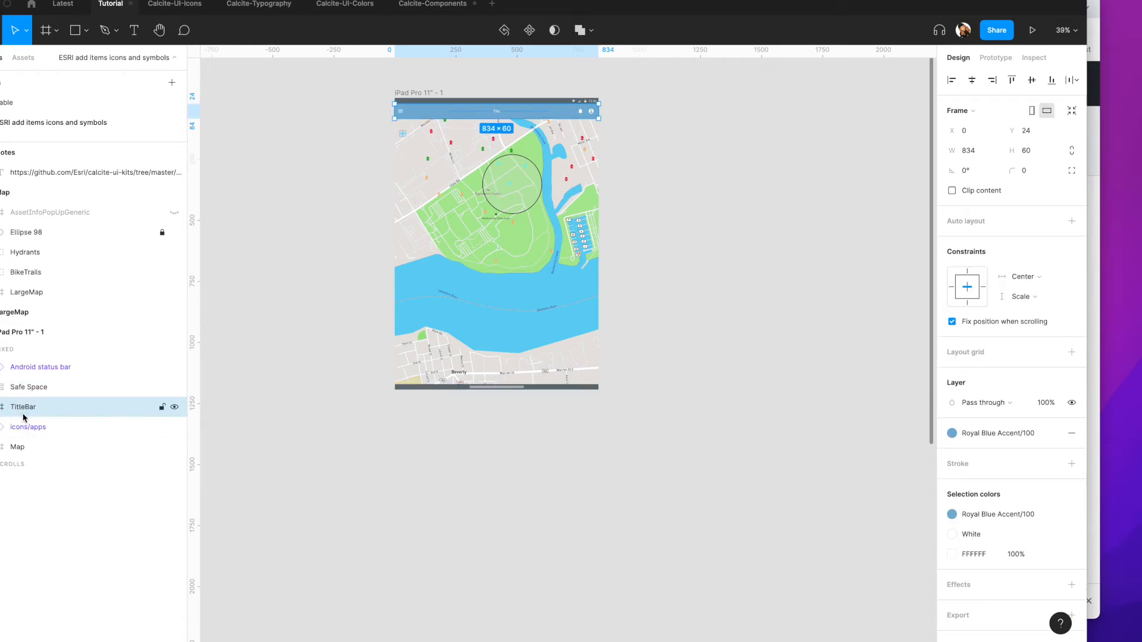
# Step: Hide the Ellipse 98, Hydrants and BikeTrails layers inside the iPad frame's Map
pyautogui.click(29, 430)
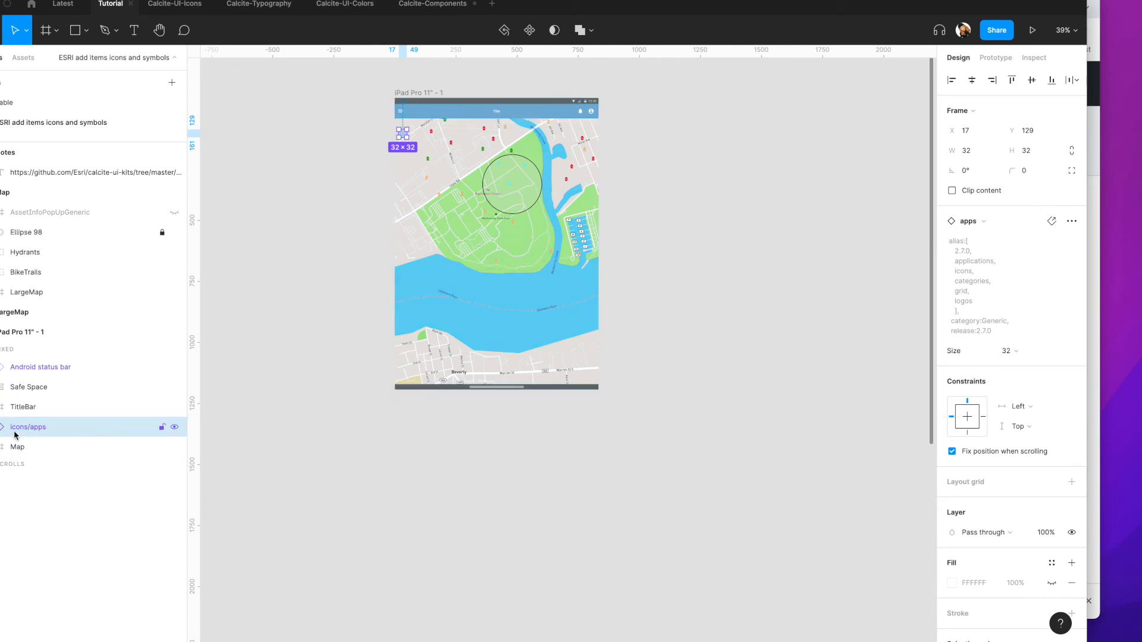
pyautogui.click(1, 446)
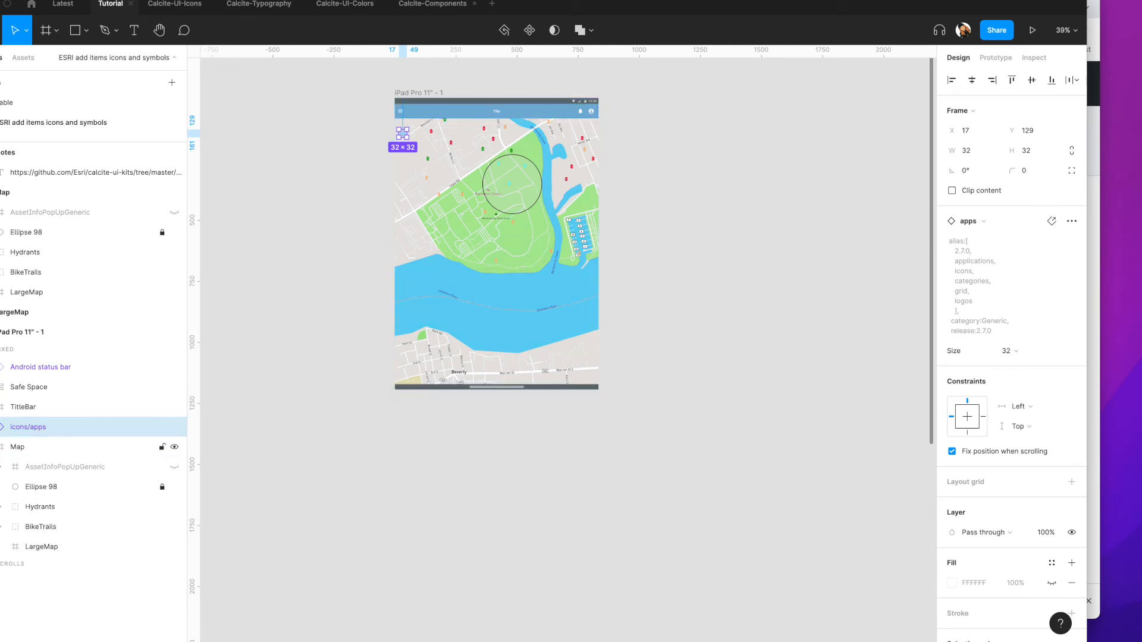
pyautogui.click(174, 487)
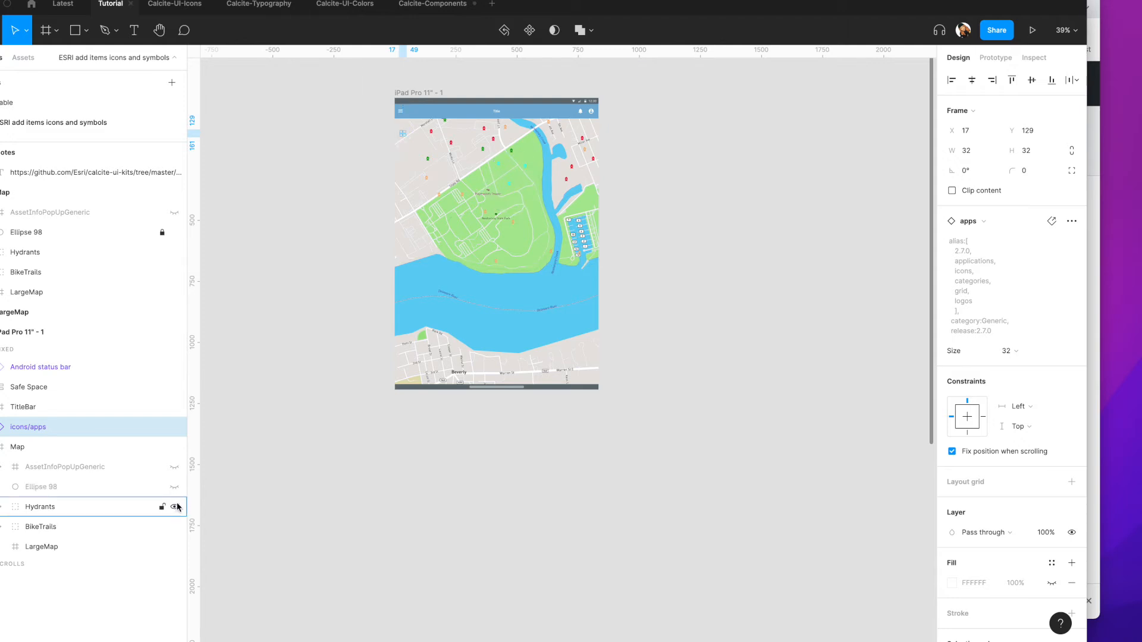
pyautogui.click(176, 506)
pyautogui.click(174, 527)
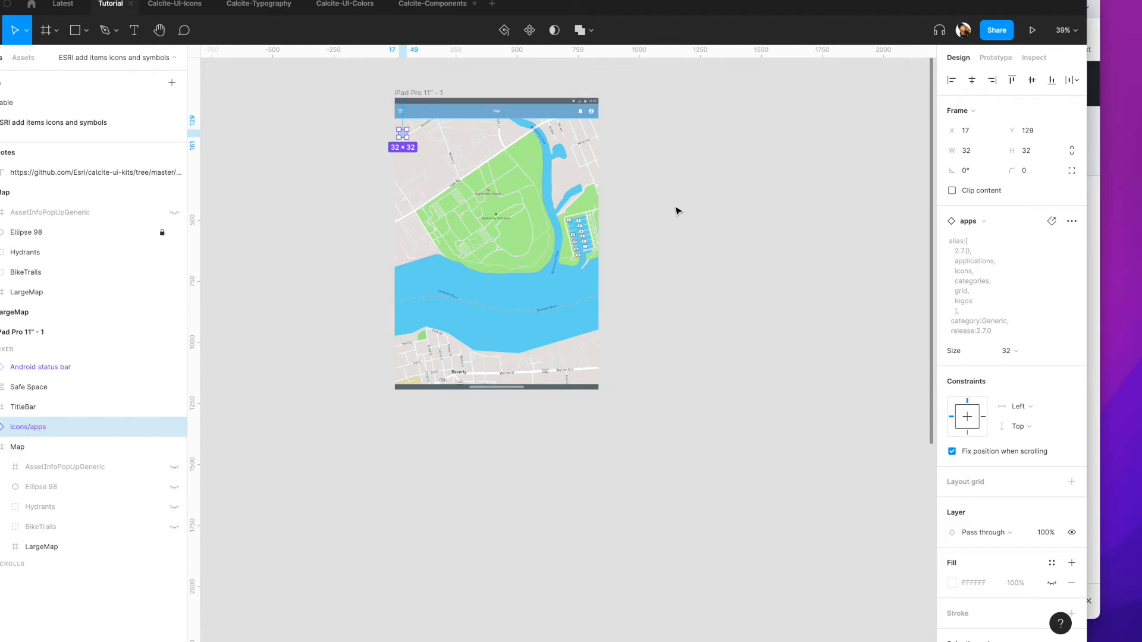
pyautogui.scroll(3, 655, 226)
pyautogui.scroll(5, 670, 293)
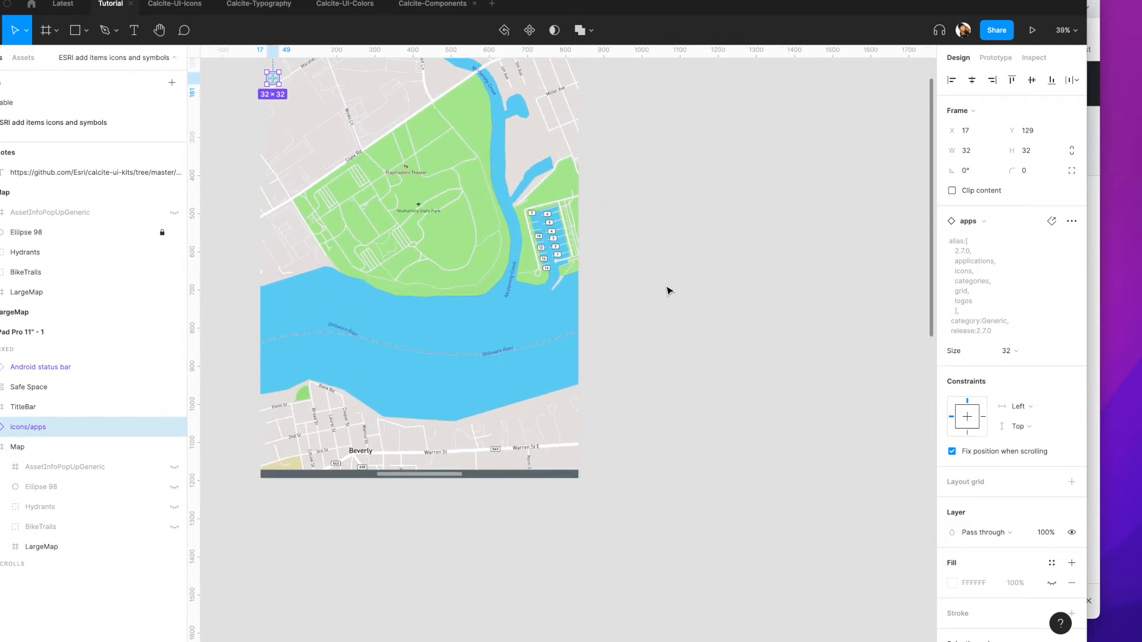
pyautogui.hscroll(-2, 459, 291)
pyautogui.scroll(4, 540, 262)
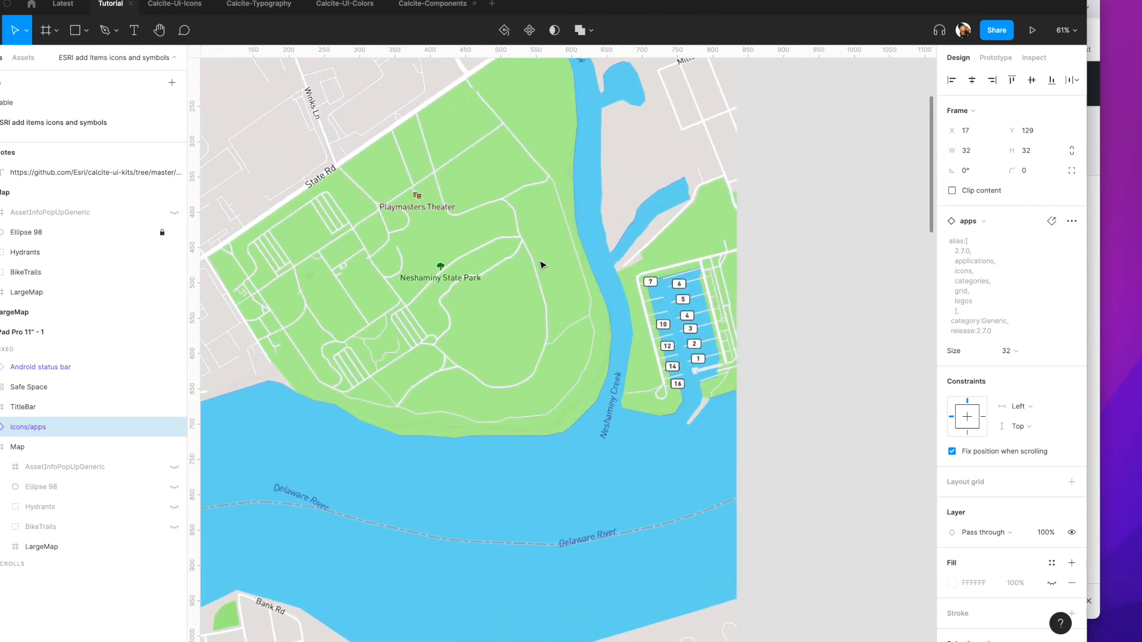
pyautogui.scroll(-2, 507, 268)
pyautogui.hscroll(-2, 505, 272)
pyautogui.scroll(1, 518, 273)
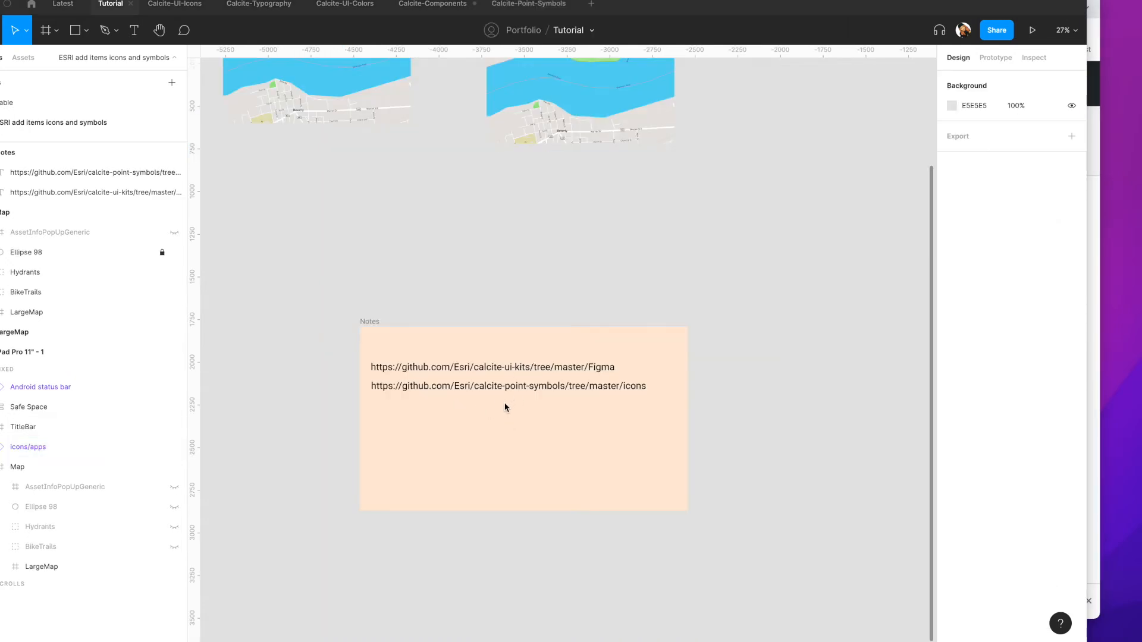
pyautogui.scroll(5, 504, 407)
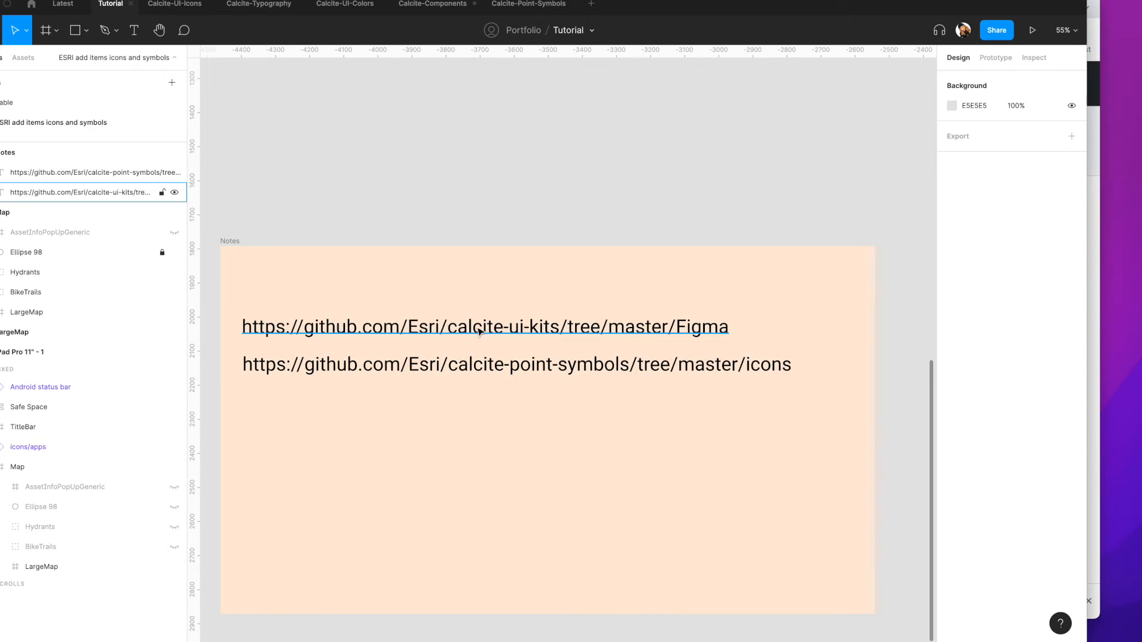
pyautogui.doubleClick(491, 357)
pyautogui.press('super+c')
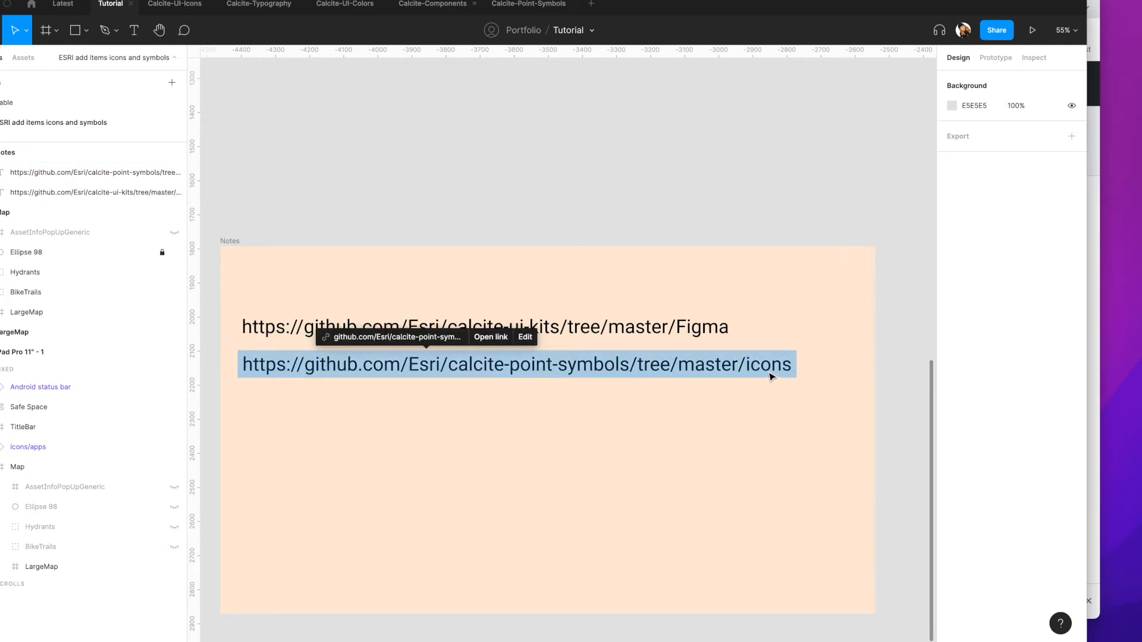
pyautogui.click(713, 327)
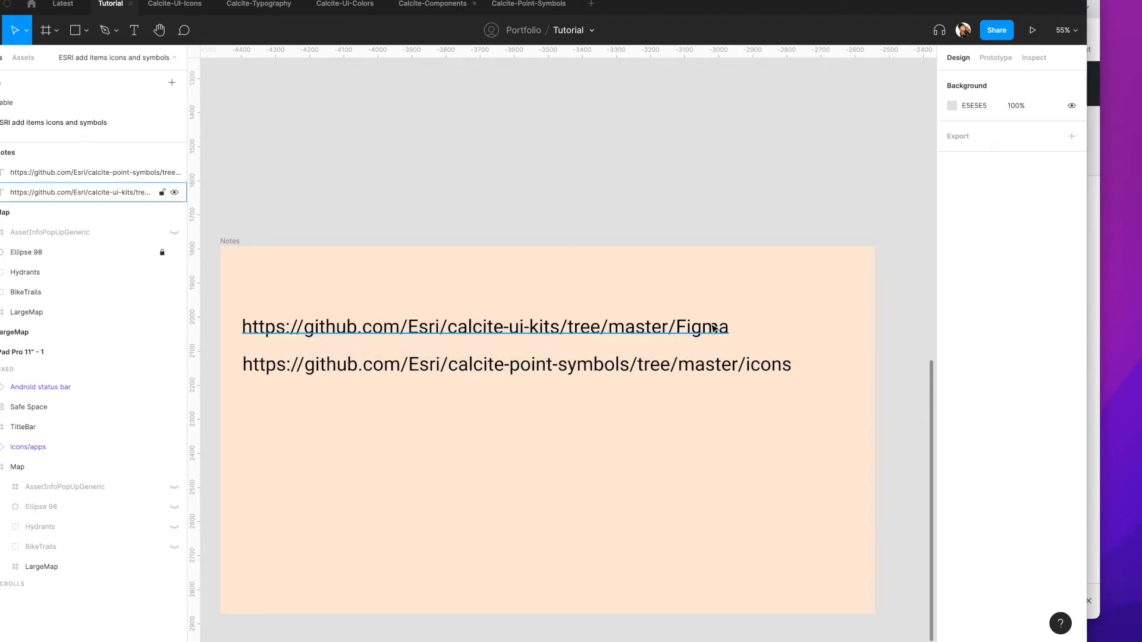
pyautogui.click(717, 370)
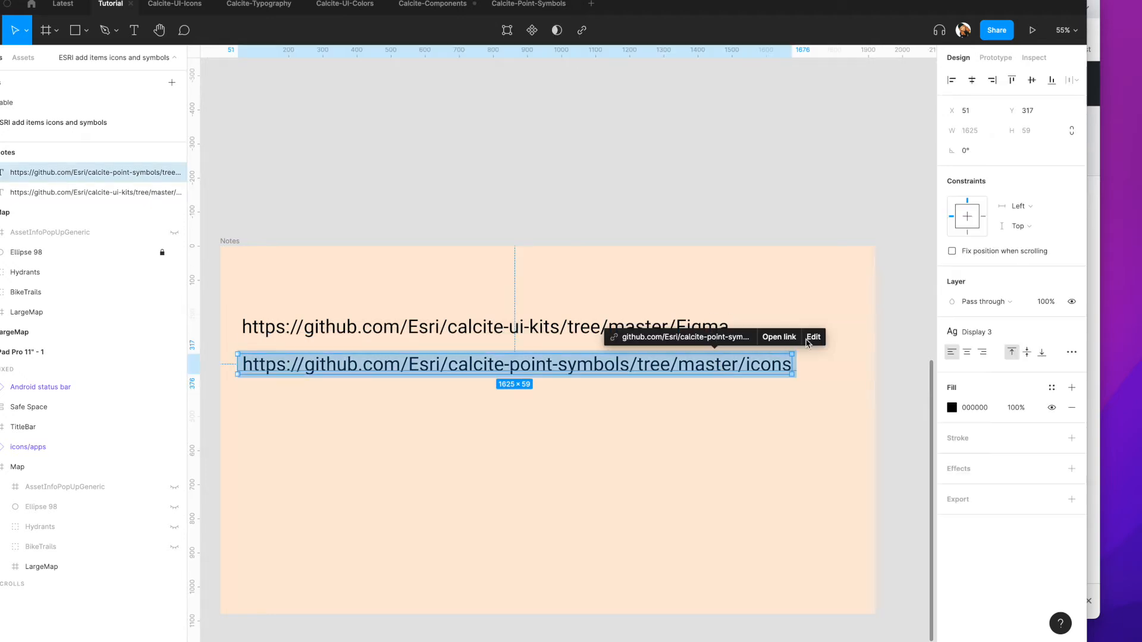
pyautogui.click(778, 337)
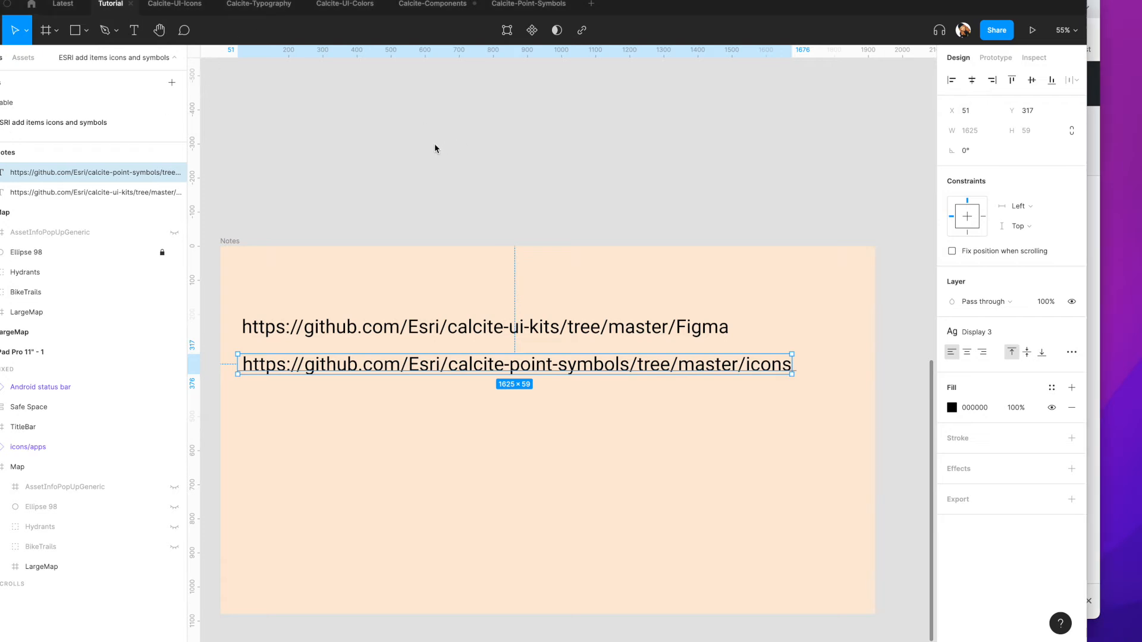
# Step: Switch to Chrome, load the copied calcite-point-symbols icons link in a new tab and widen the browser window
pyautogui.press('super+Tab')
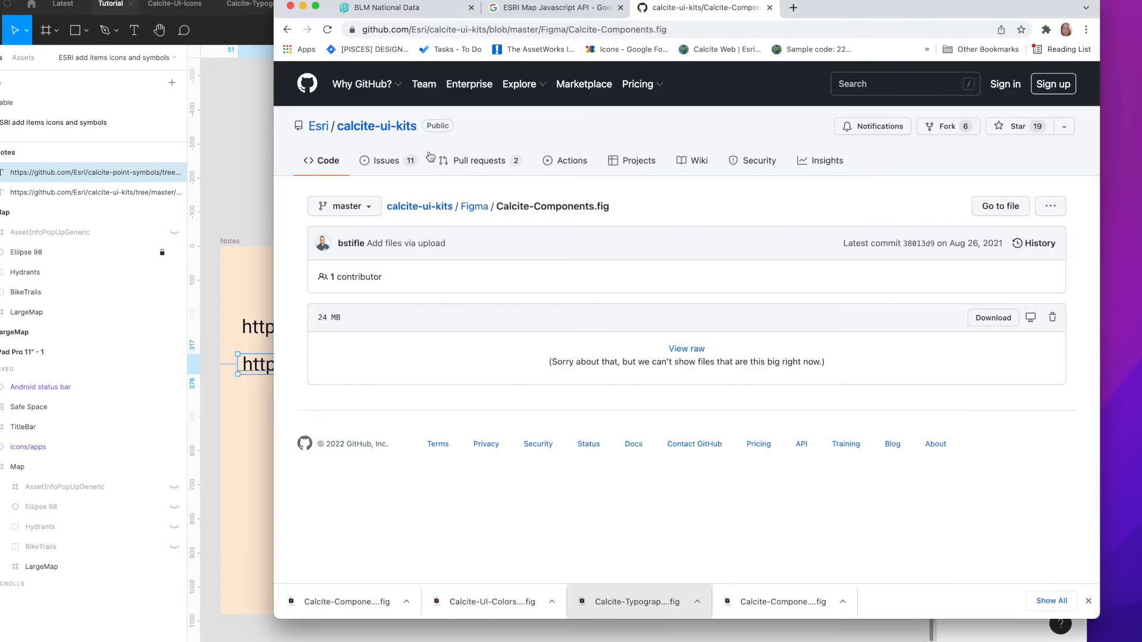
pyautogui.click(796, 8)
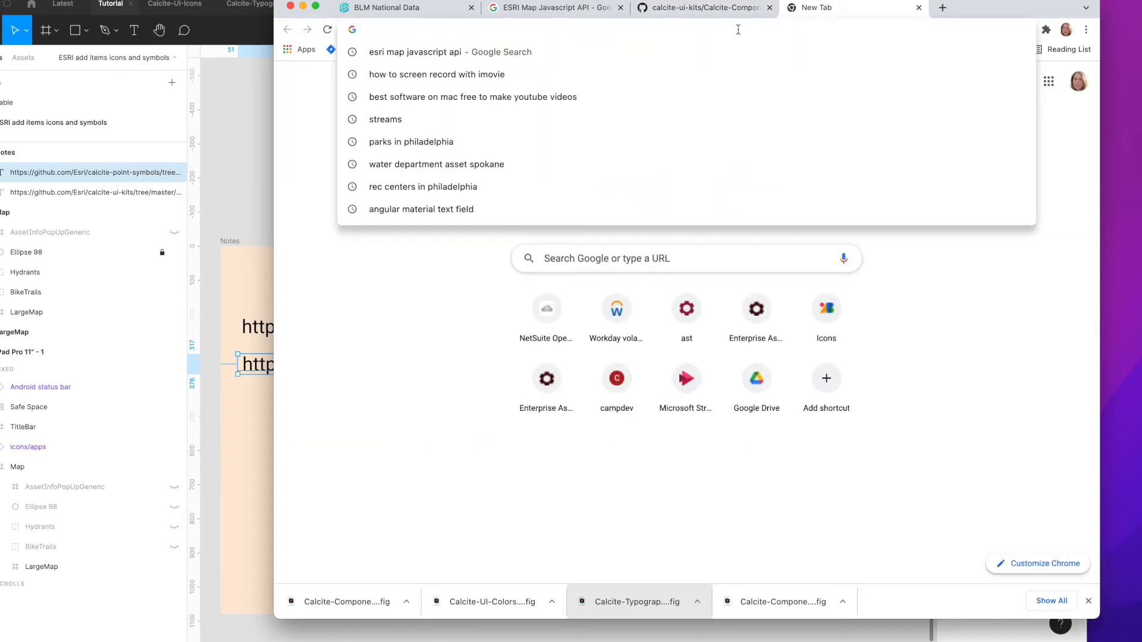
pyautogui.press('super+v')
pyautogui.press('Return')
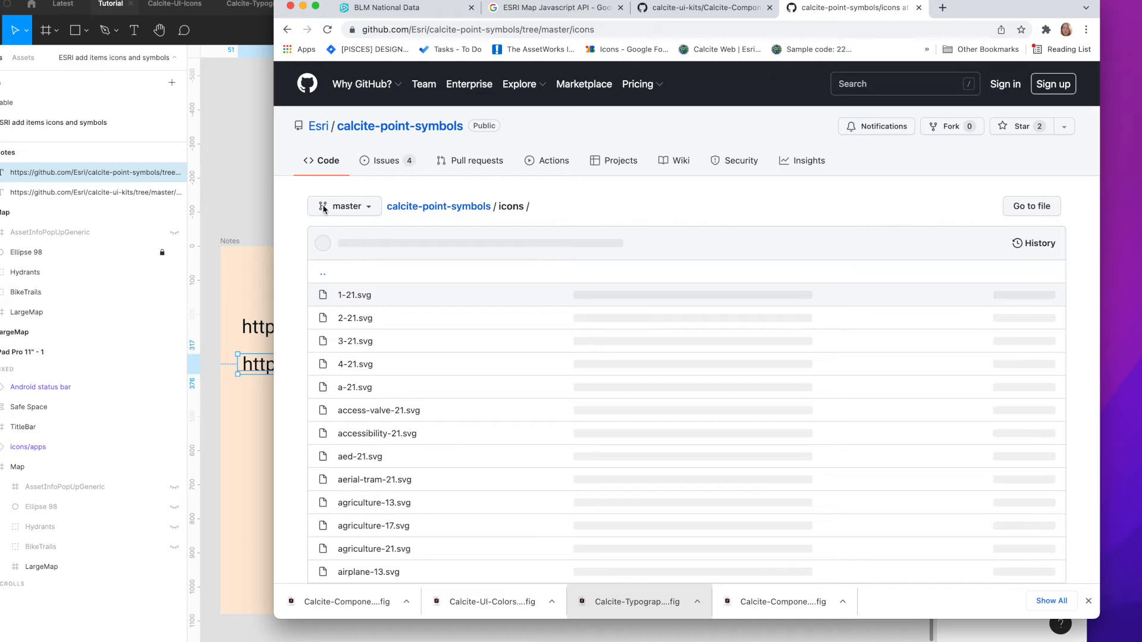
pyautogui.moveTo(275, 165); pyautogui.dragTo(35, 137)
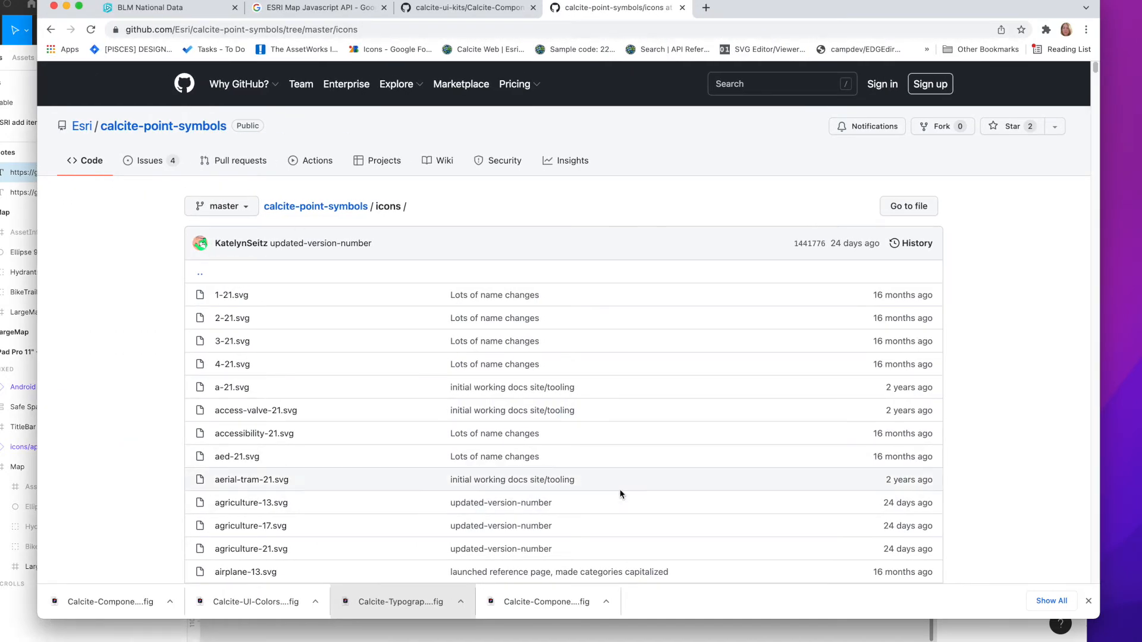
# Step: Browse the calcite-point-symbols icons list and preview attack-13.svg before returning to the list
pyautogui.scroll(-7, 651, 477)
pyautogui.scroll(-15, 652, 477)
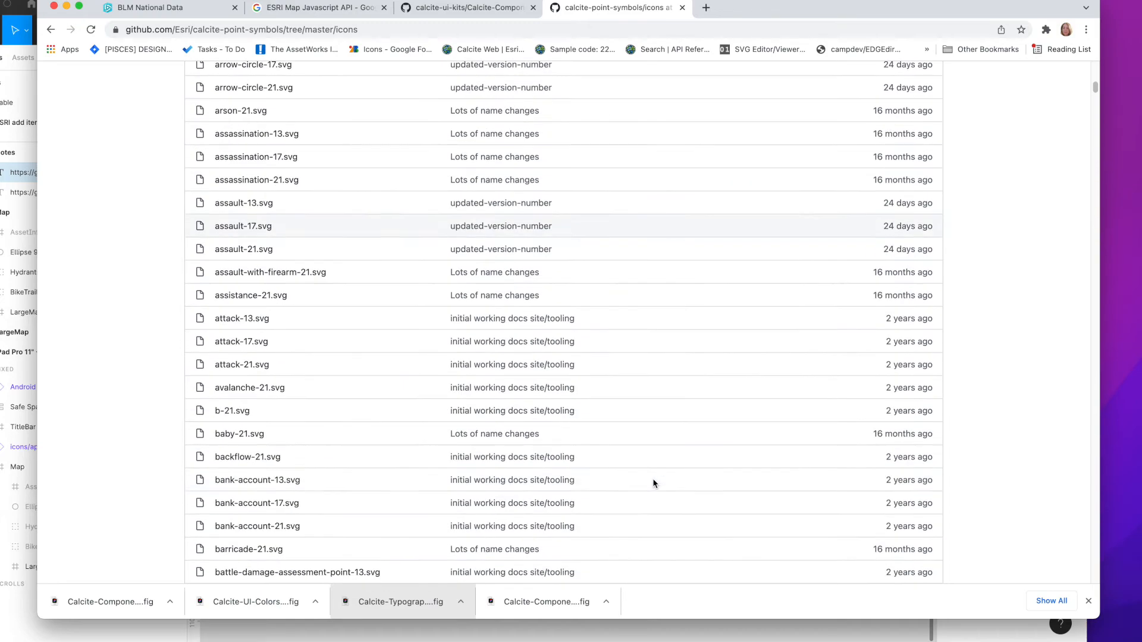
pyautogui.scroll(14, 652, 478)
pyautogui.scroll(2, 645, 480)
pyautogui.scroll(-20, 630, 486)
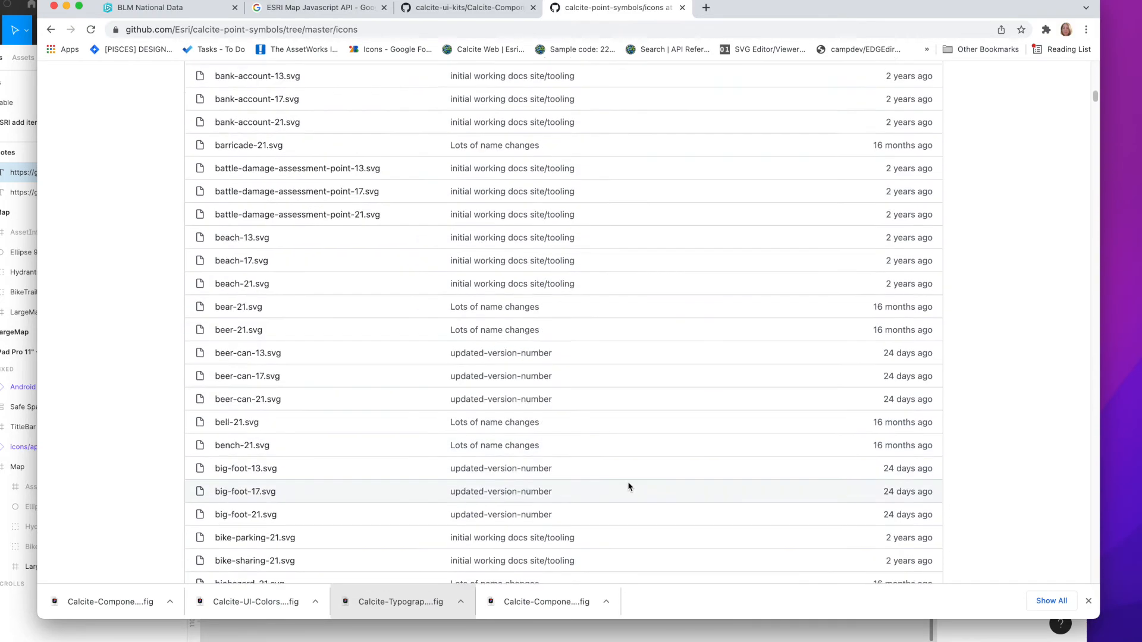
pyautogui.scroll(-12, 514, 466)
pyautogui.scroll(20, 518, 468)
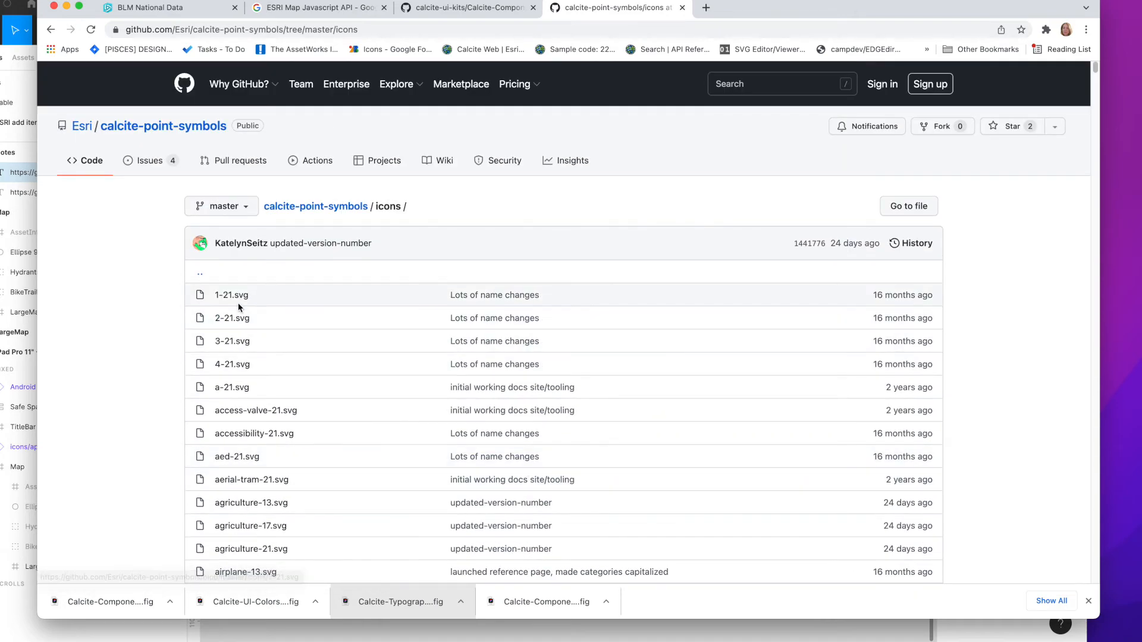
pyautogui.scroll(-15, 303, 438)
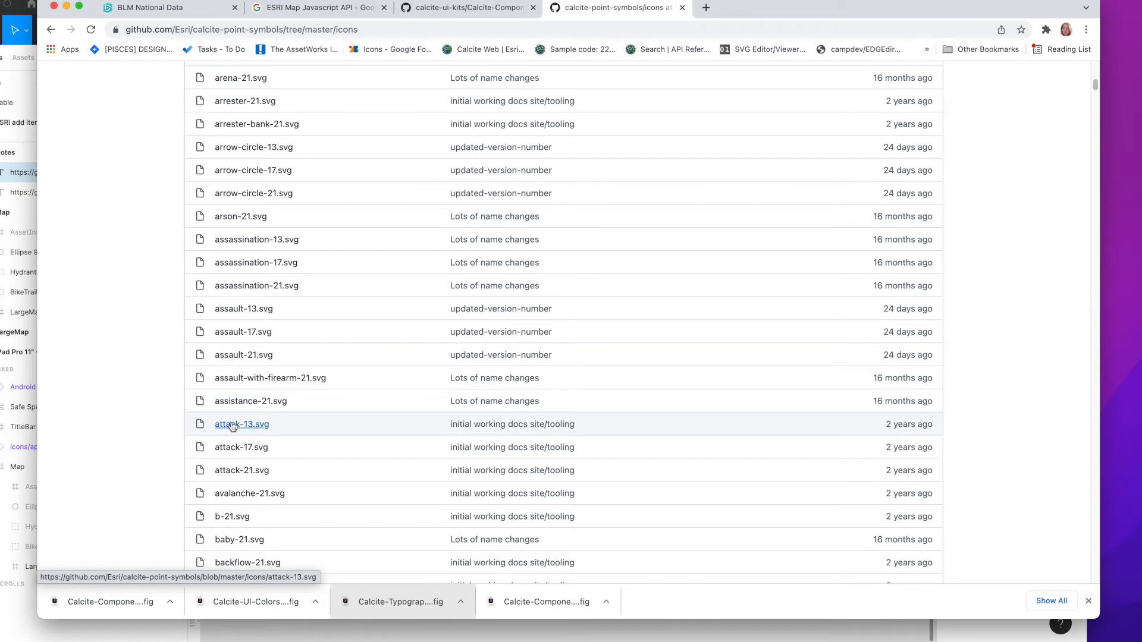
pyautogui.click(231, 425)
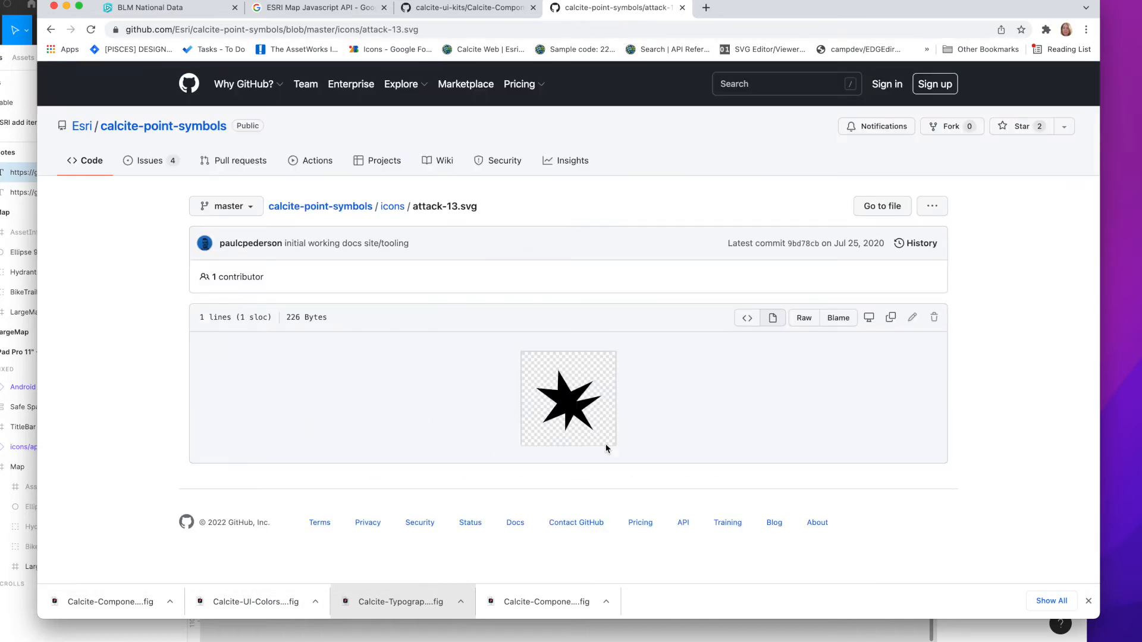
pyautogui.click(51, 29)
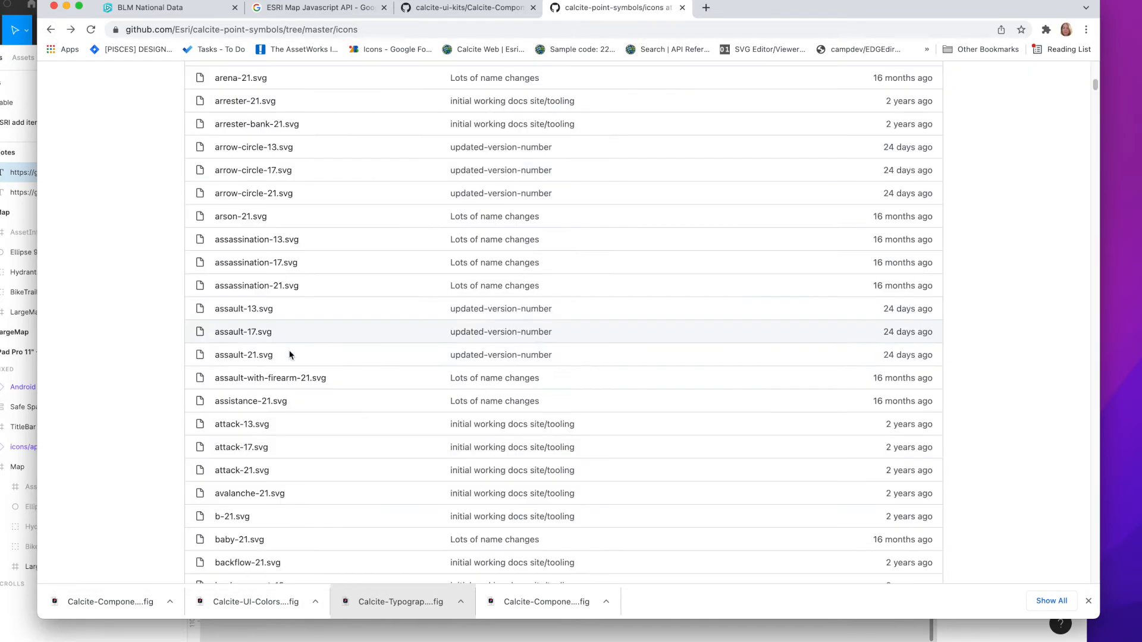
# Step: Search the icons list for "valve", go through the matches and open pressure-valve-21.svg
pyautogui.scroll(3, 316, 247)
pyautogui.scroll(-20, 316, 247)
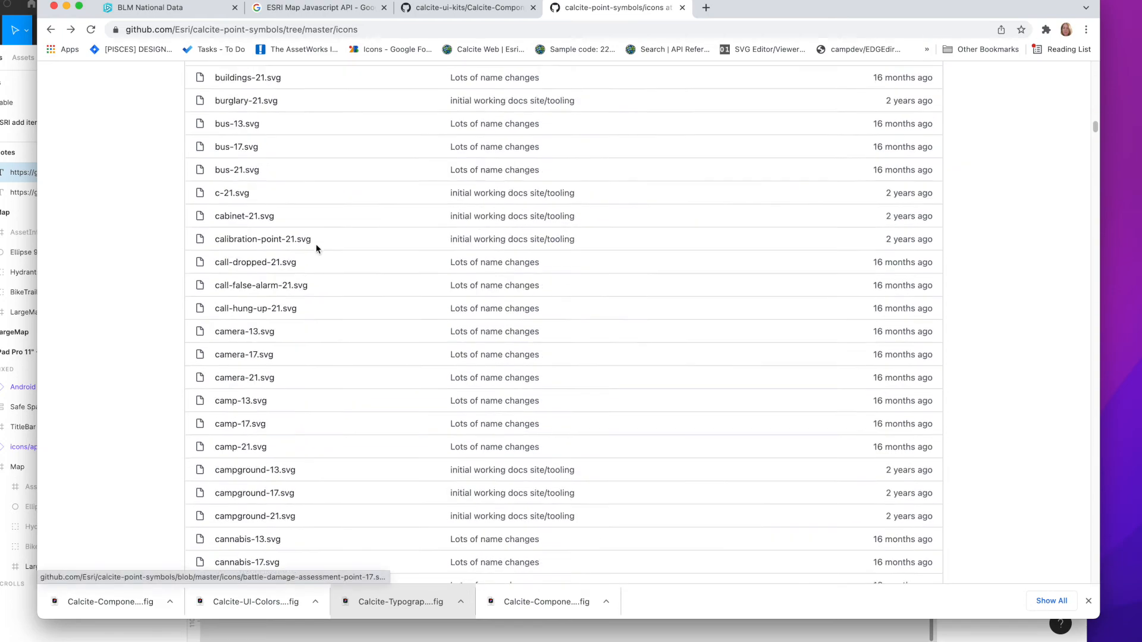
pyautogui.scroll(-20, 316, 247)
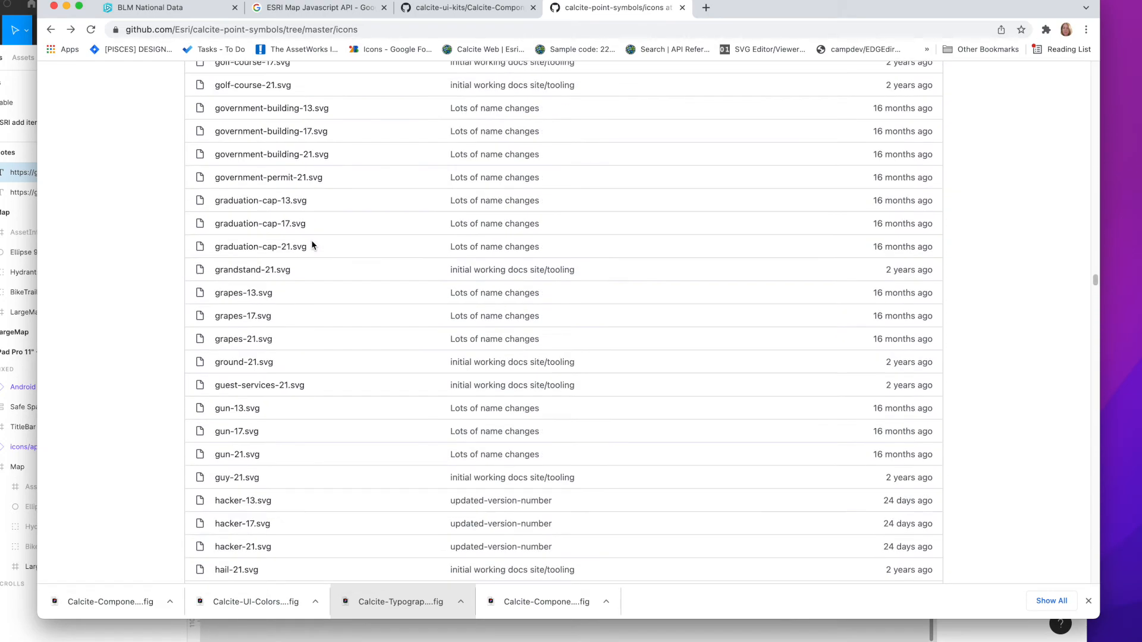
pyautogui.scroll(-10, 680, 439)
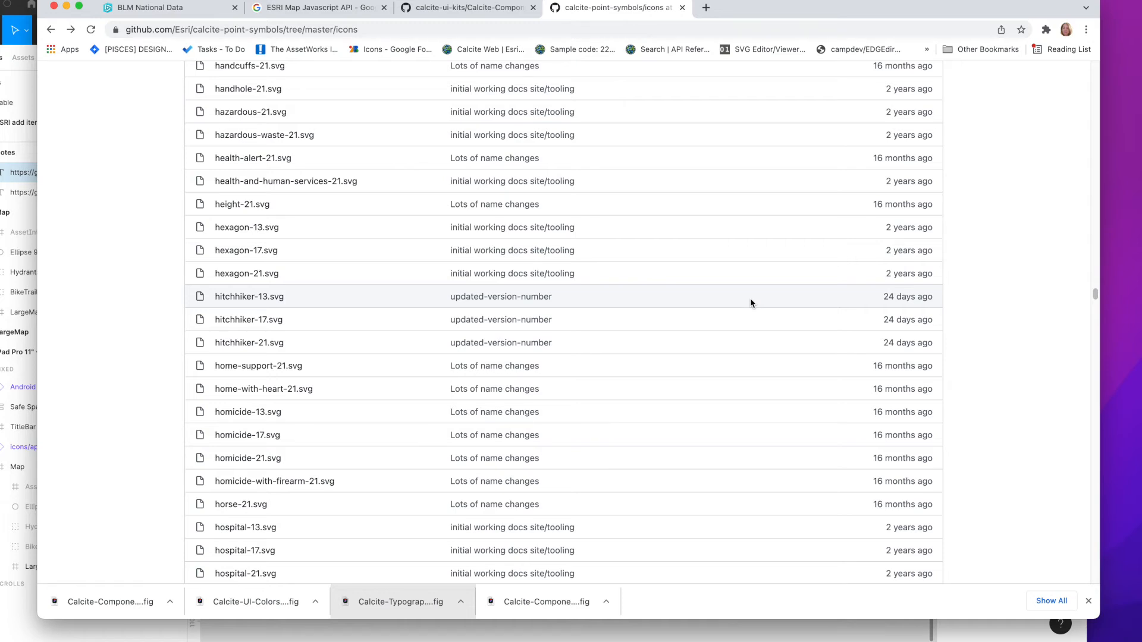
pyautogui.press('super+f')
pyautogui.write('valve')
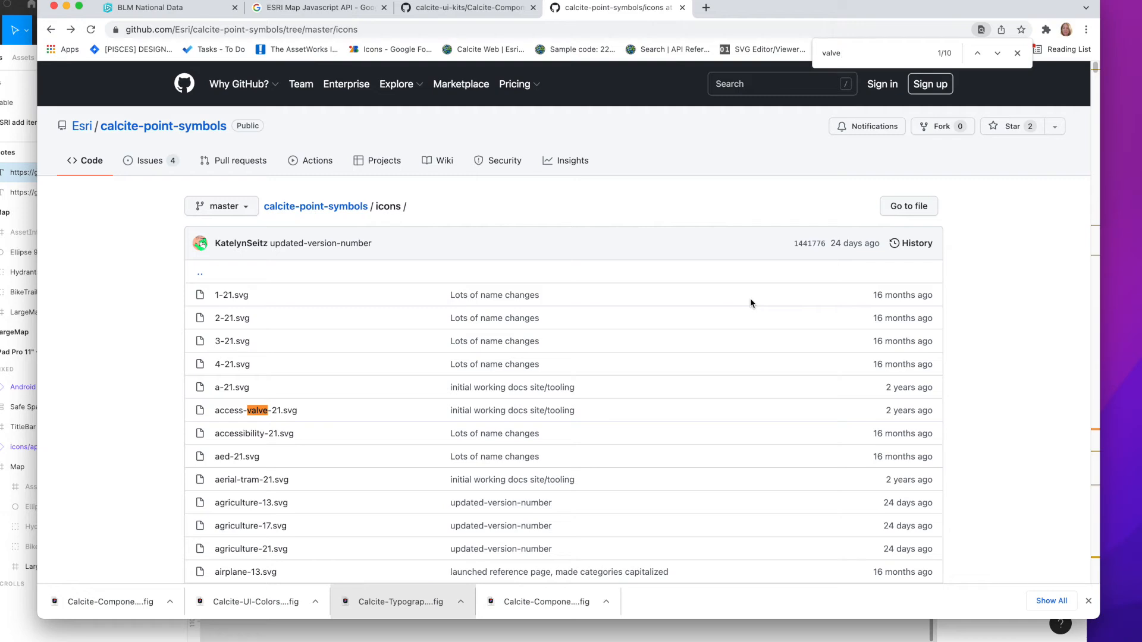
pyautogui.click(998, 53)
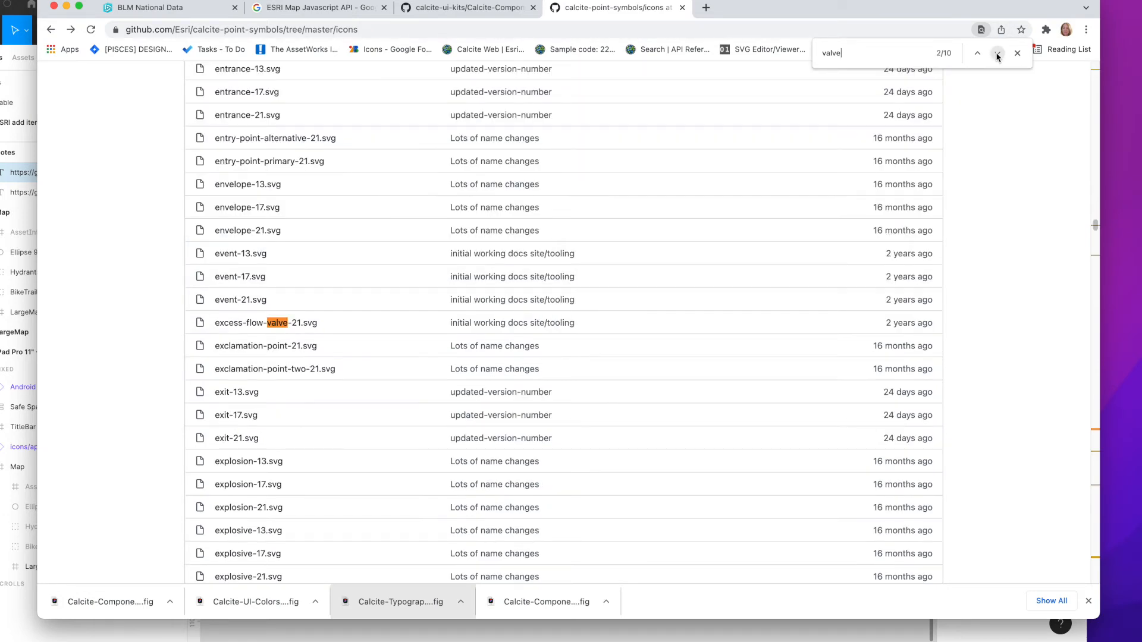
pyautogui.click(998, 54)
pyautogui.click(997, 54)
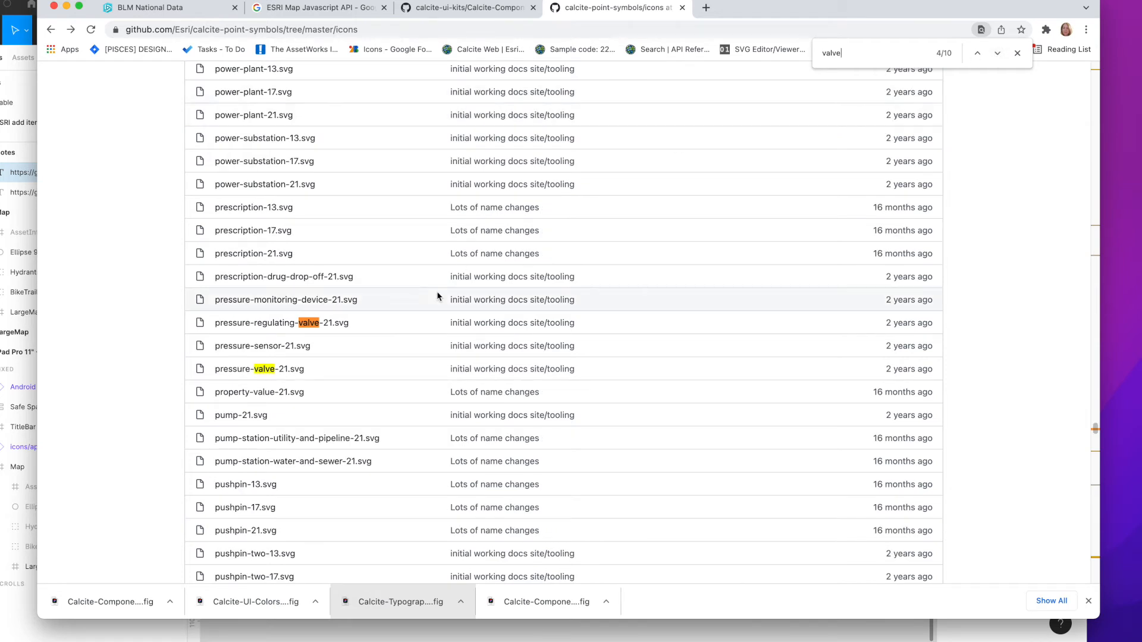
pyautogui.click(260, 370)
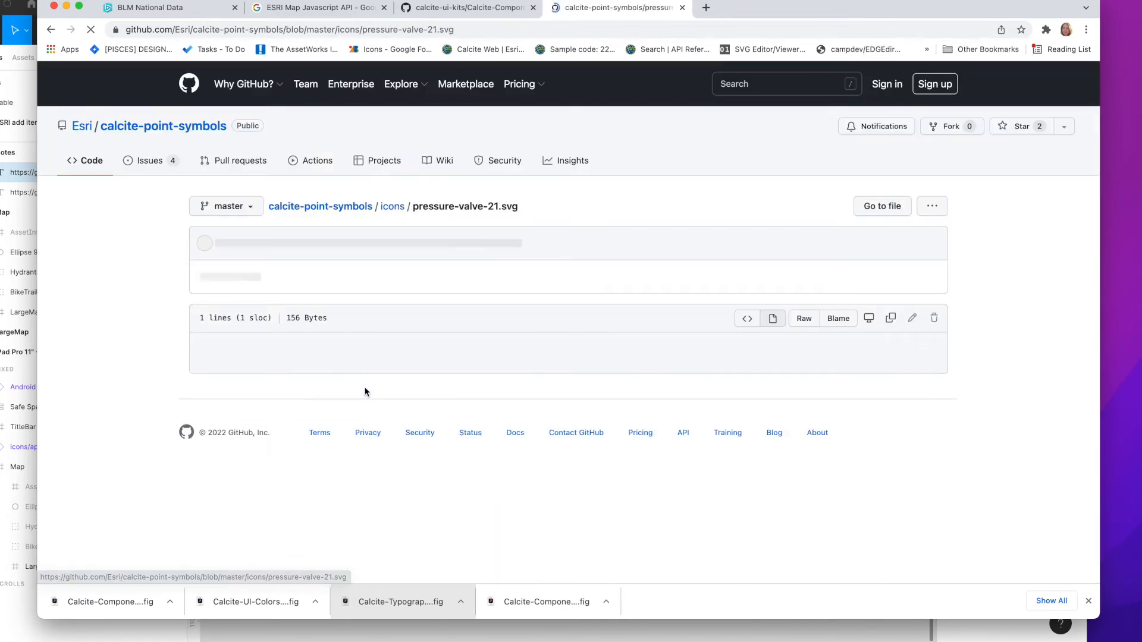
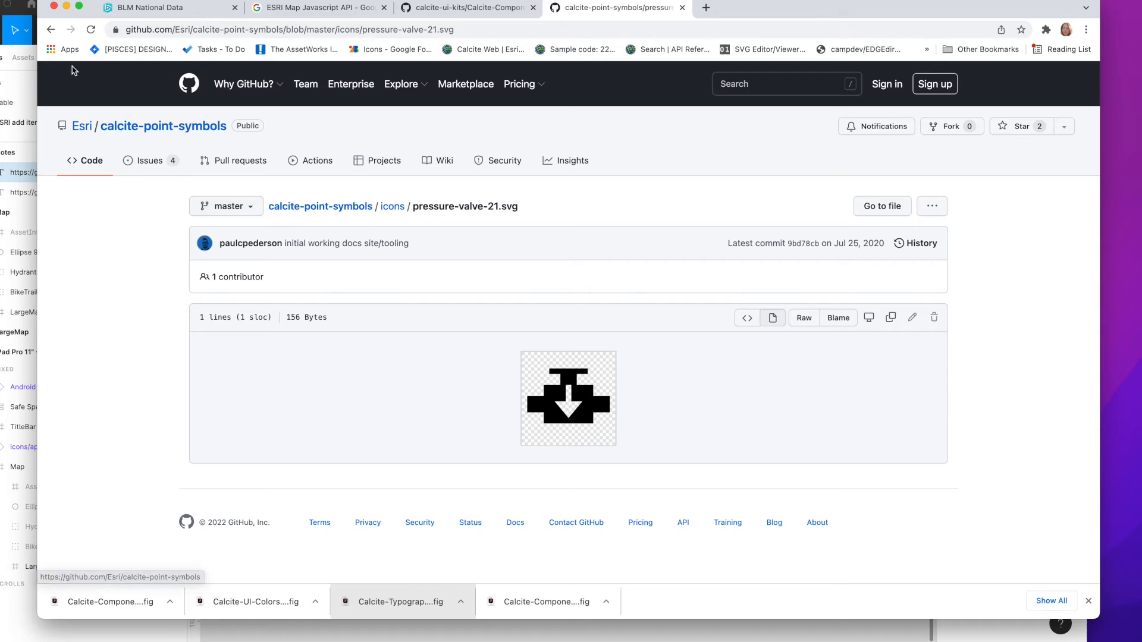
# Step: Return to the icons list and preview 1-21.svg
pyautogui.click(49, 29)
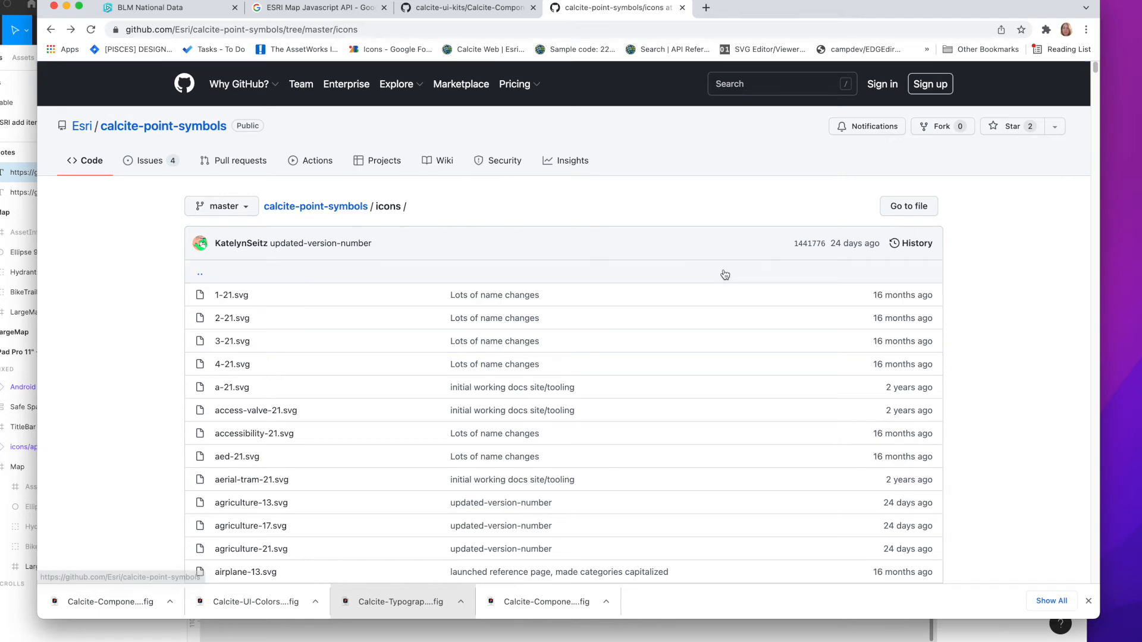
pyautogui.scroll(-10, 648, 293)
pyautogui.scroll(10, 648, 294)
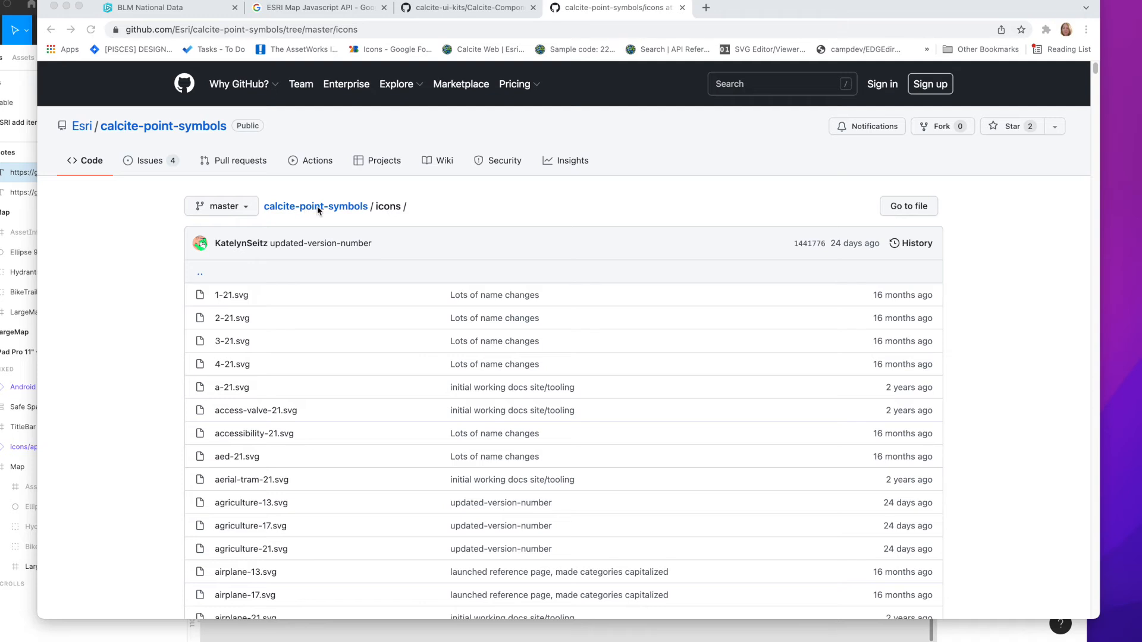
pyautogui.click(241, 298)
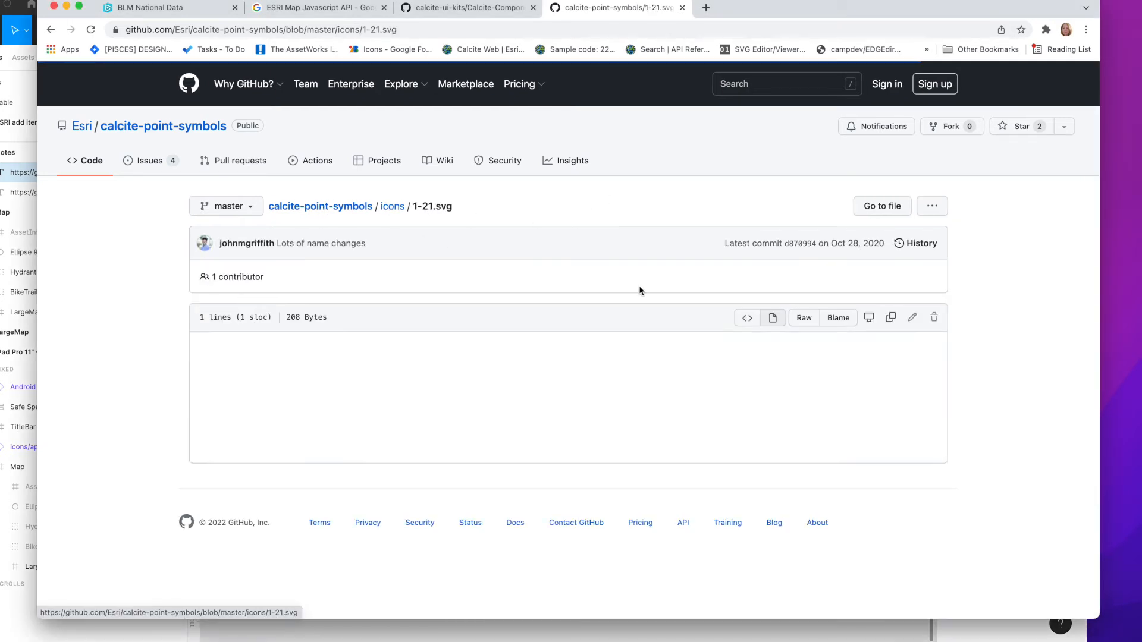
# Step: Go to the calcite-point-symbols repository's main page and download the repository as a ZIP
pyautogui.click(307, 207)
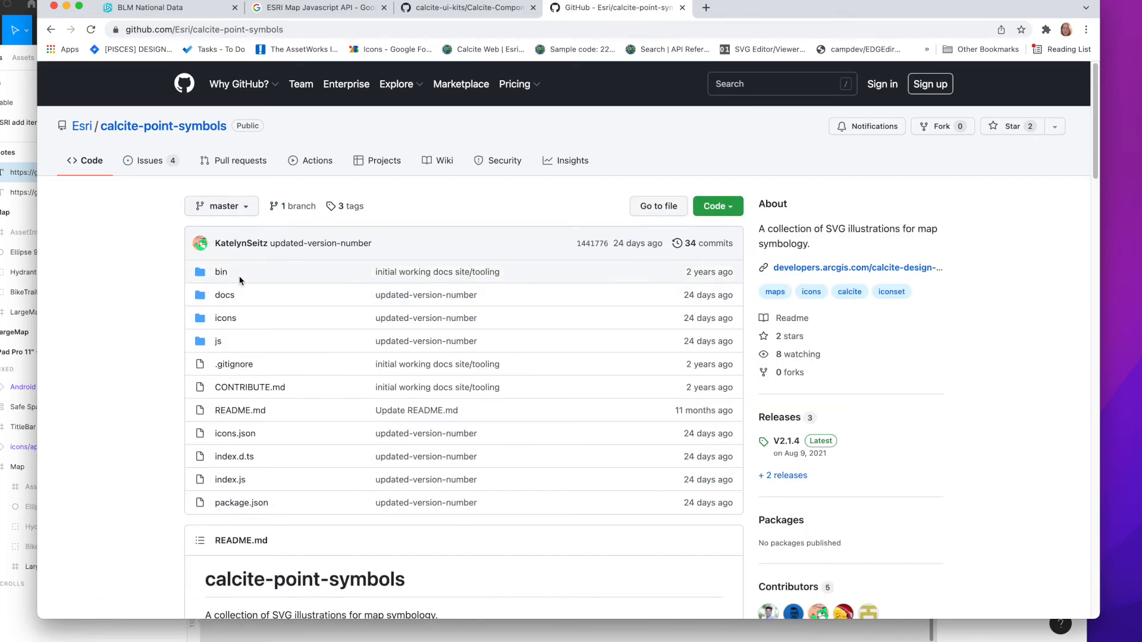
pyautogui.scroll(-1, 291, 474)
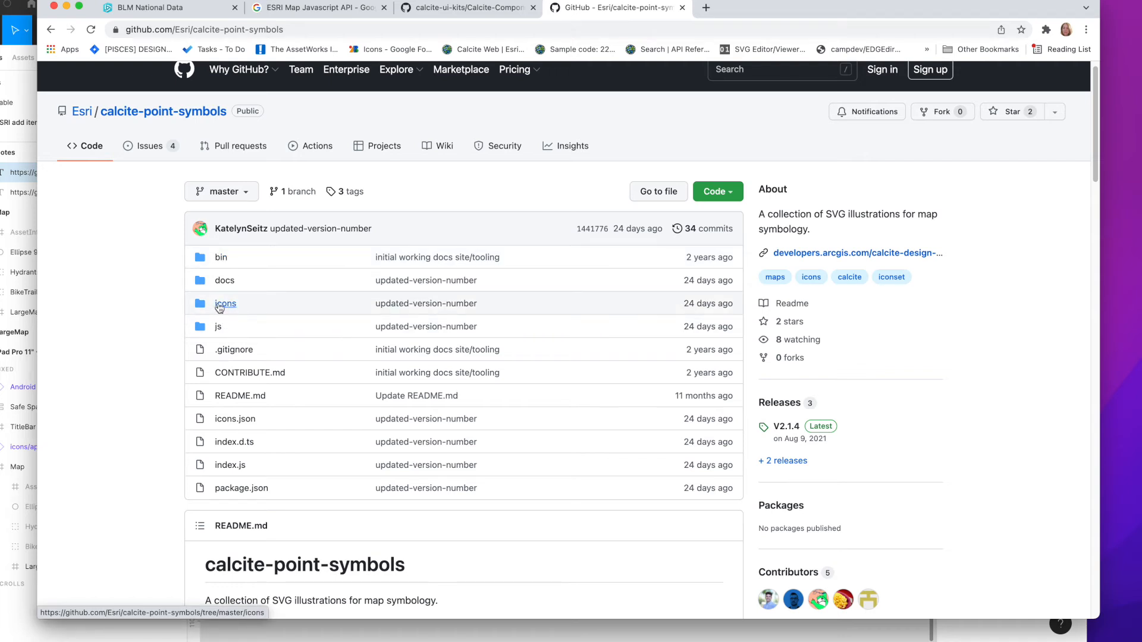
pyautogui.click(226, 304)
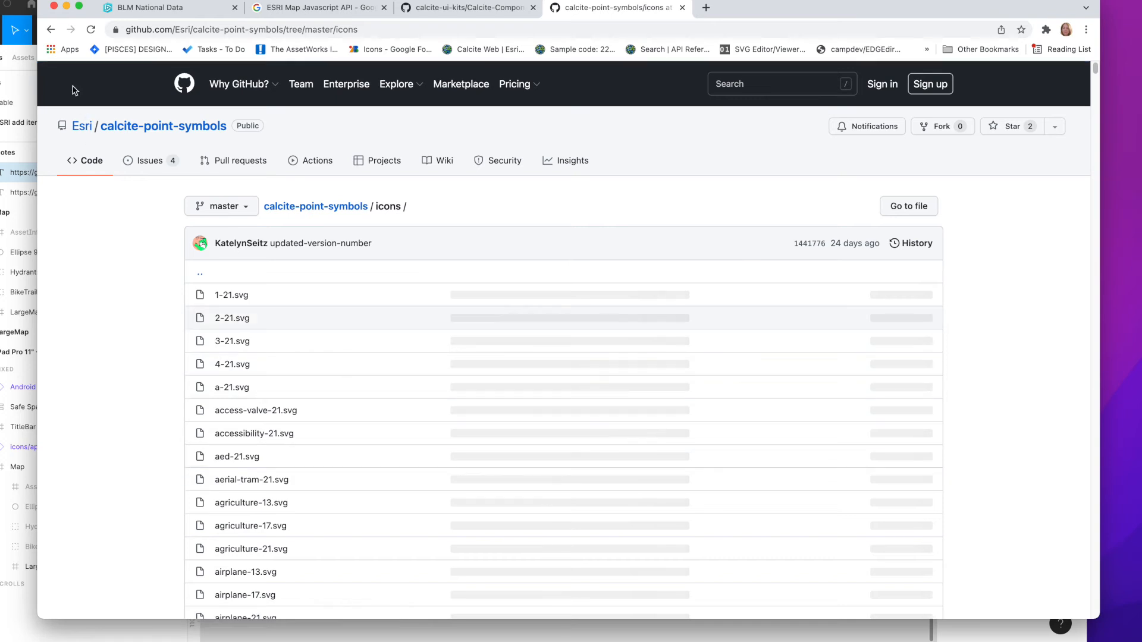
pyautogui.click(51, 29)
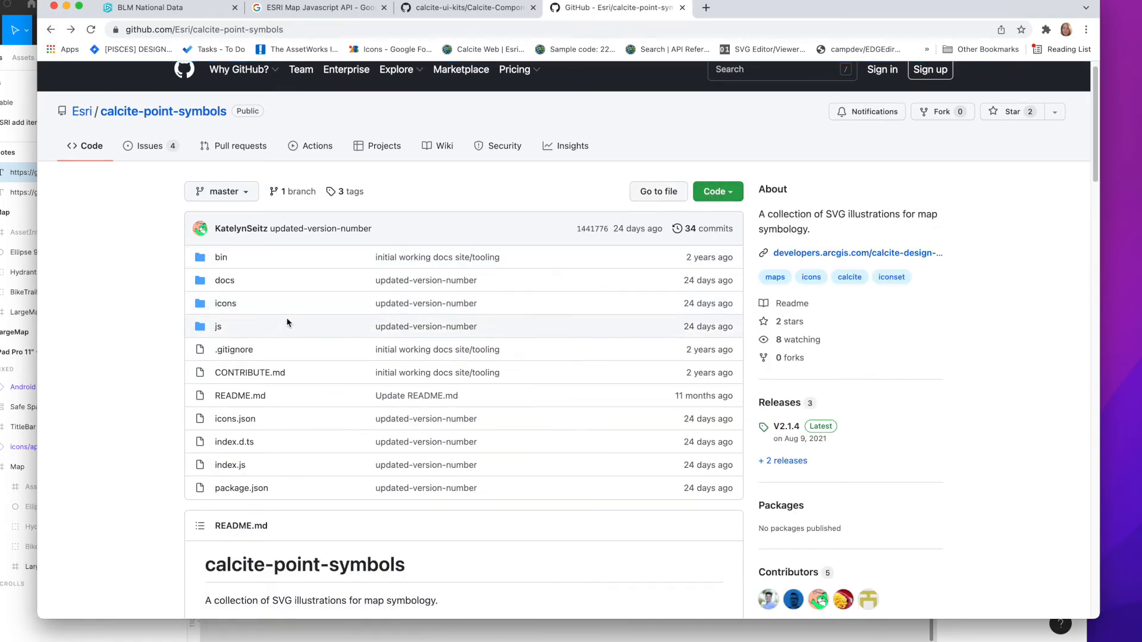
pyautogui.click(734, 197)
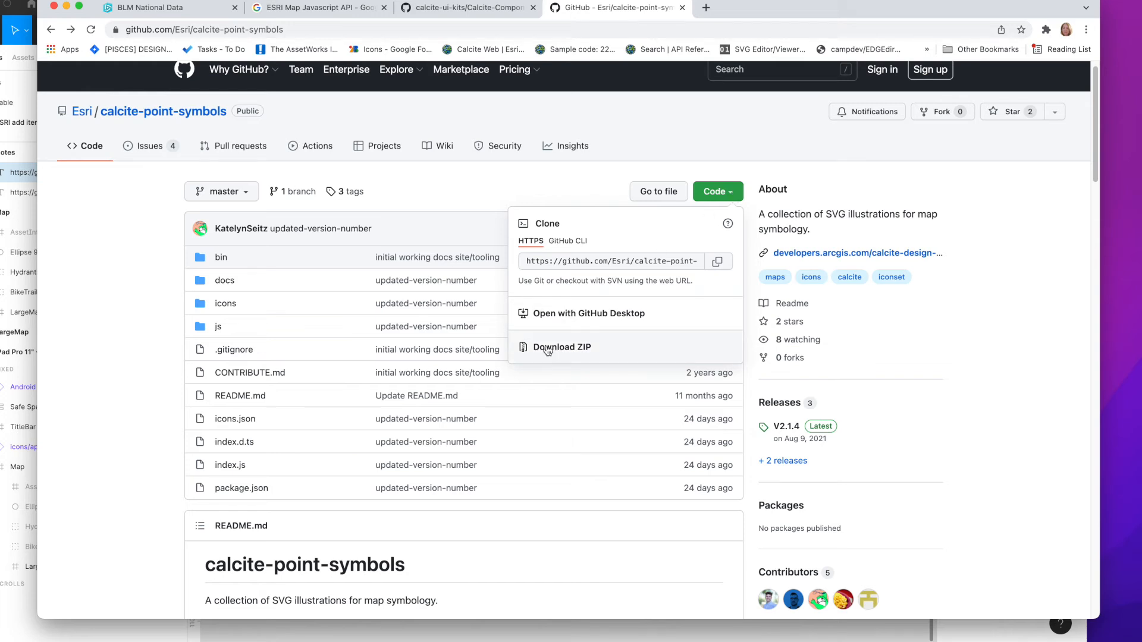
pyautogui.click(568, 354)
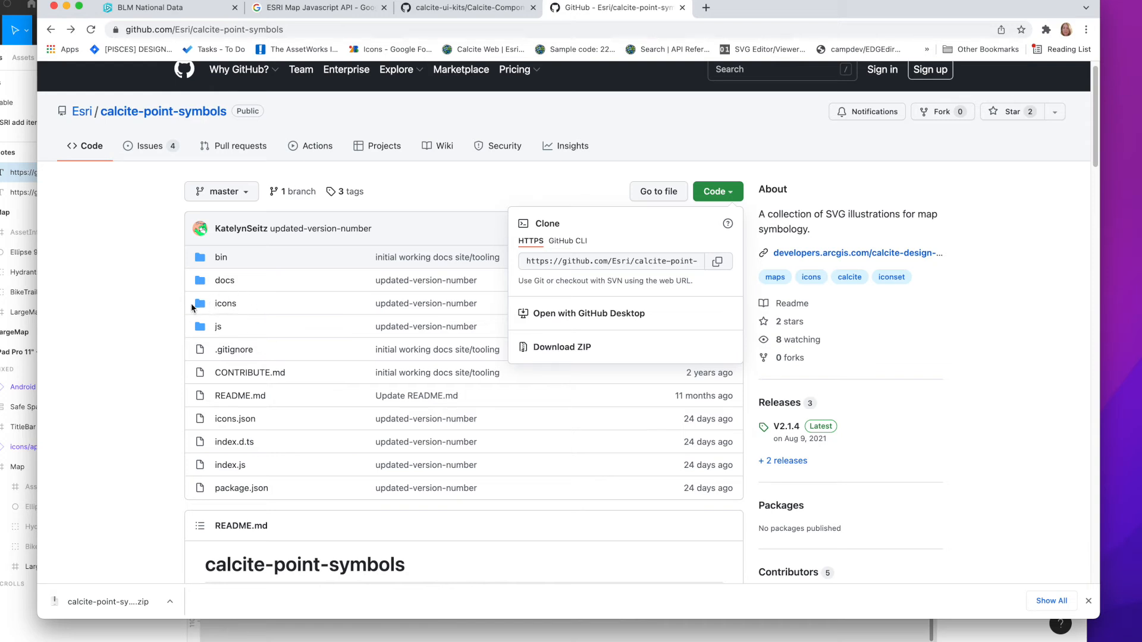
# Step: Extract the downloaded calcite-point-symbols-master (2).zip in Finder and open the icons folder inside the extracted folder
pyautogui.click(170, 601)
pyautogui.click(196, 618)
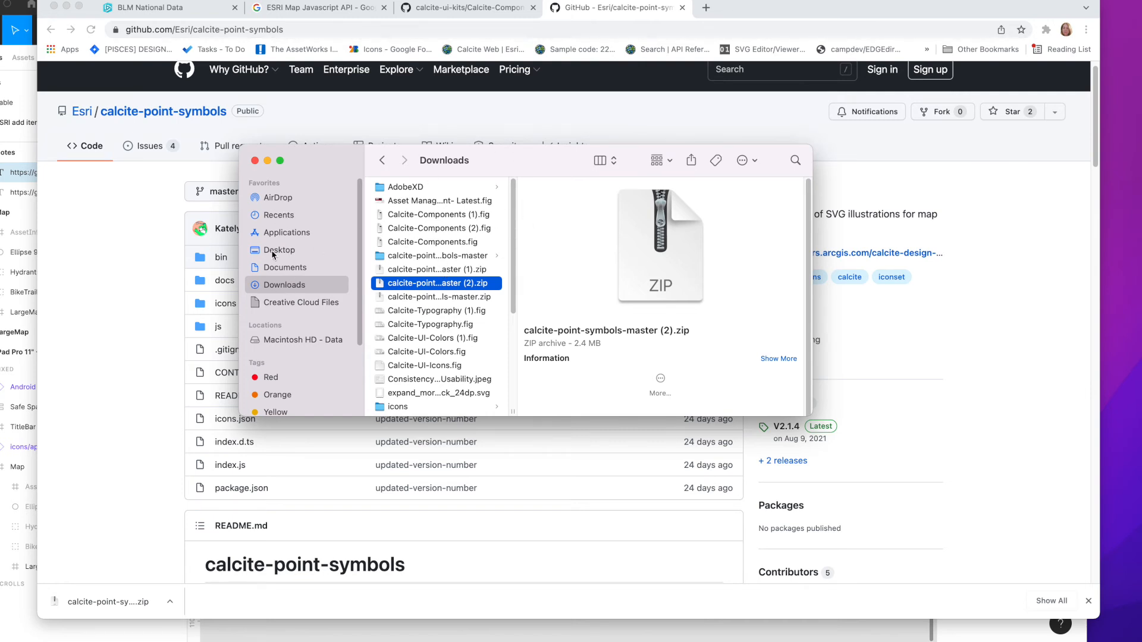
pyautogui.doubleClick(411, 283)
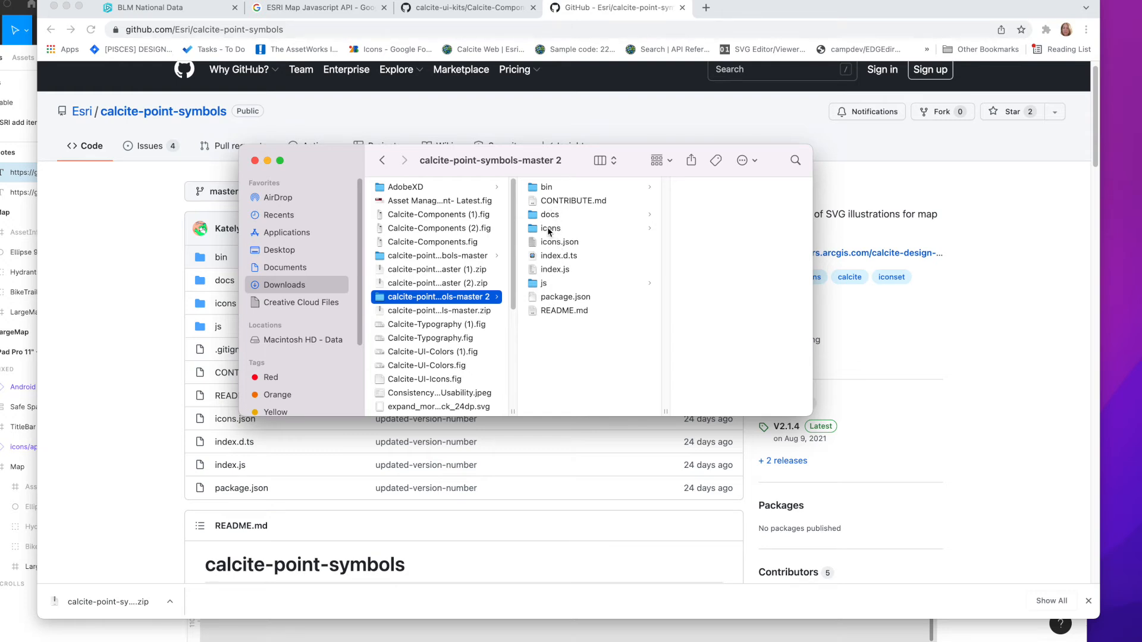
pyautogui.click(543, 230)
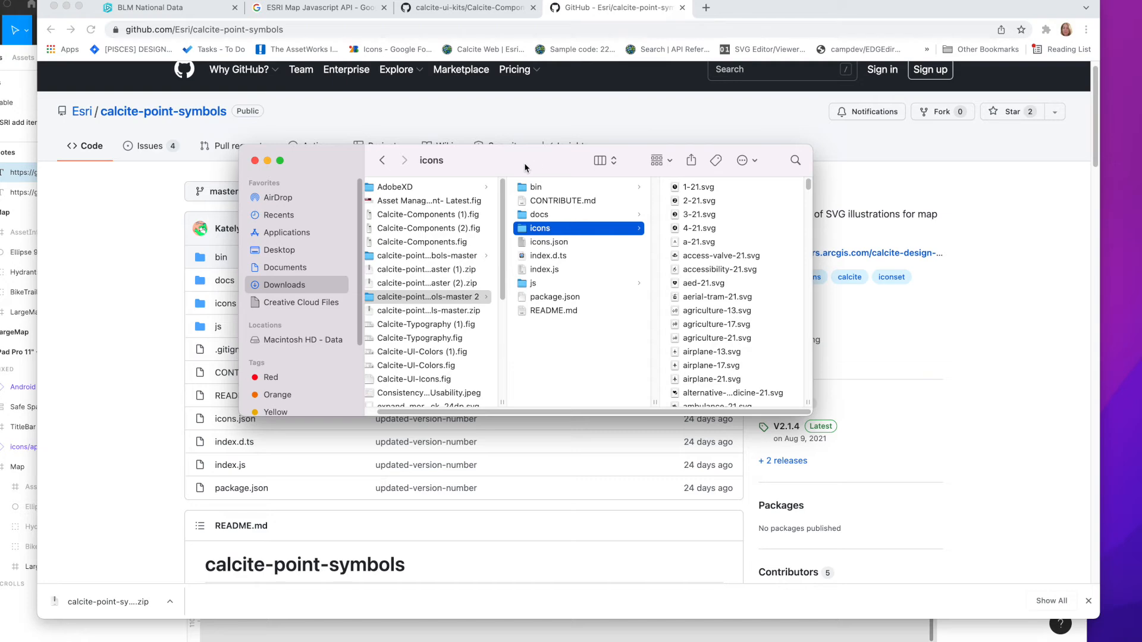
# Step: Switch to Figma and create a new blank design file
pyautogui.click(22, 85)
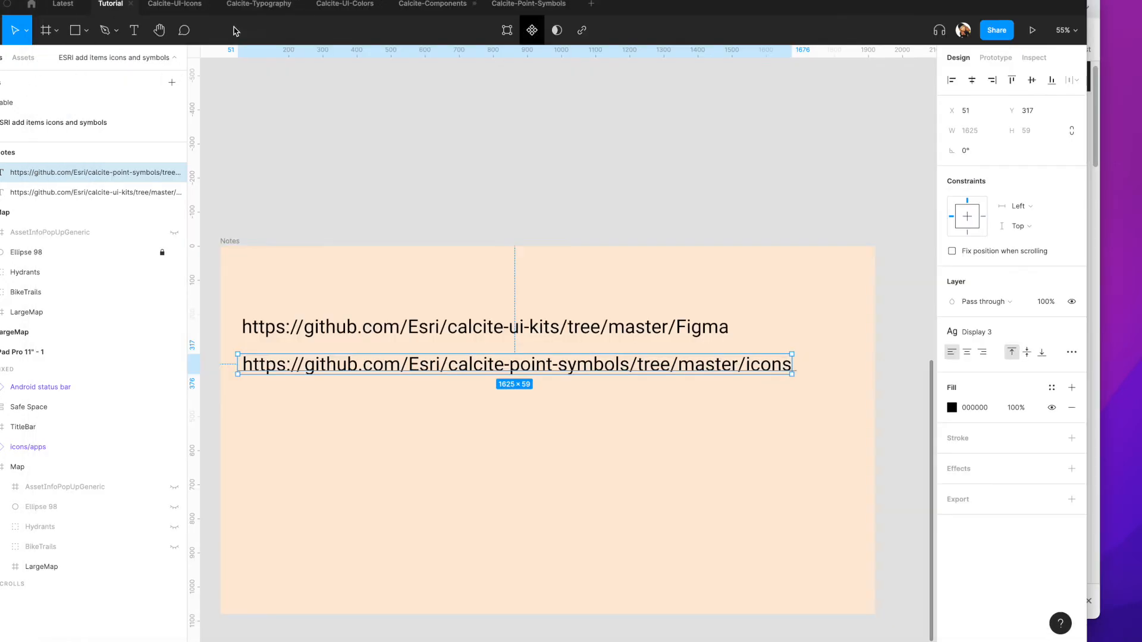
pyautogui.click(592, 5)
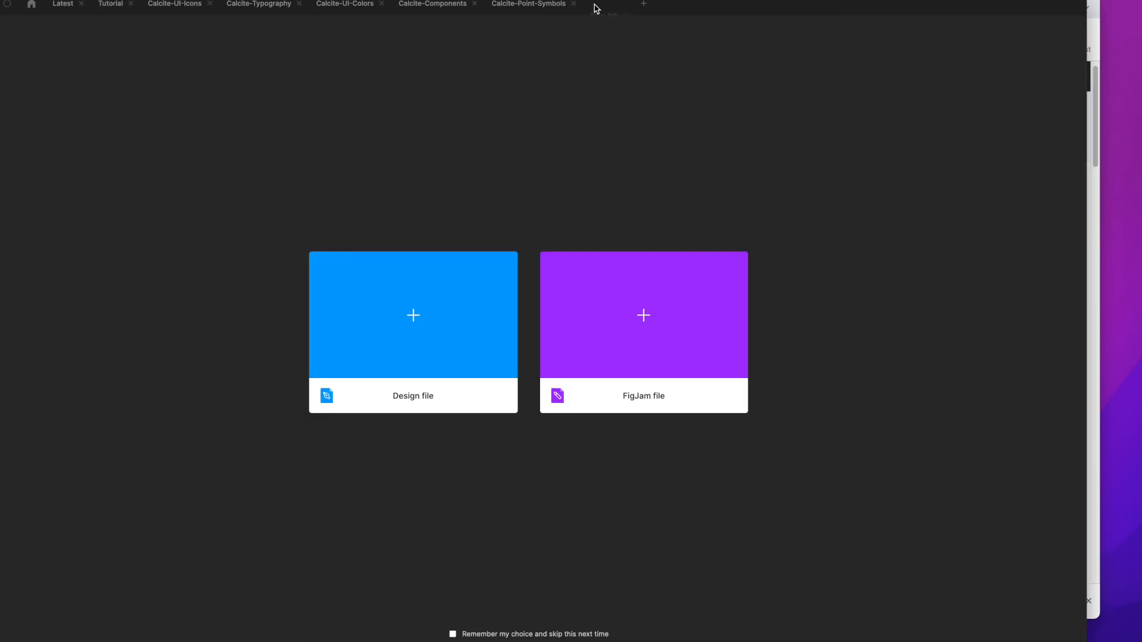
pyautogui.click(416, 318)
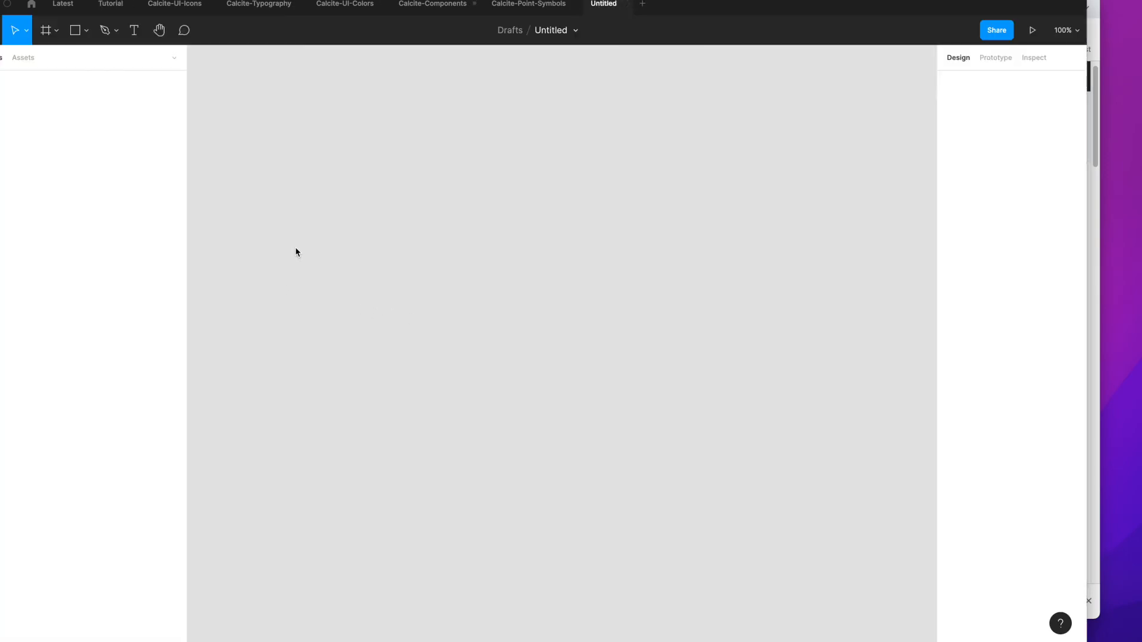
pyautogui.click(1091, 34)
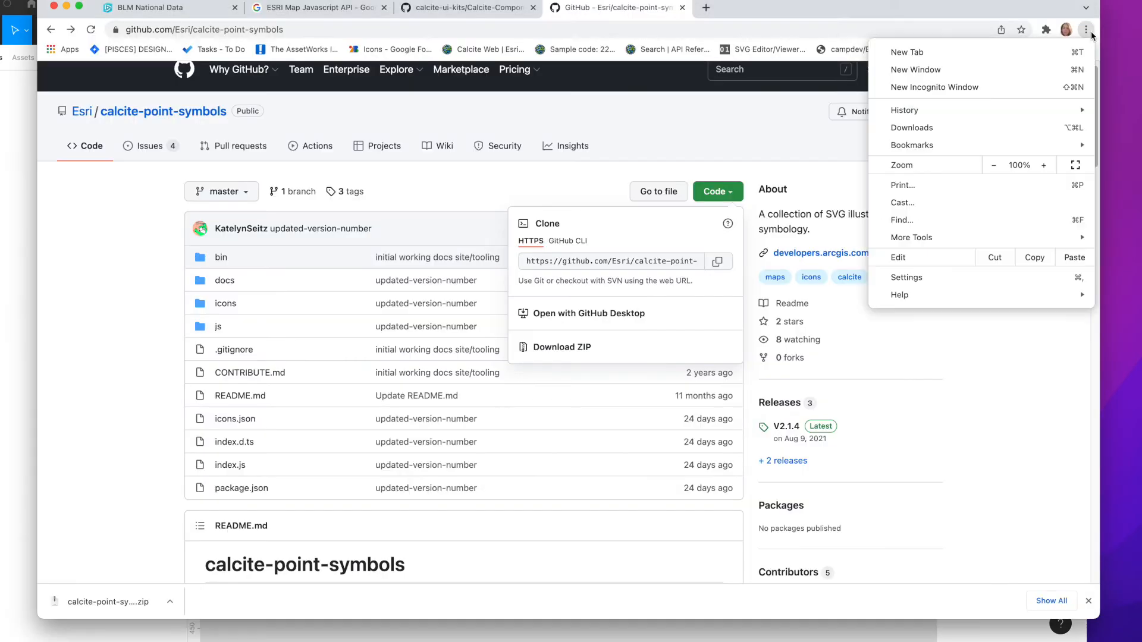
pyautogui.click(41, 99)
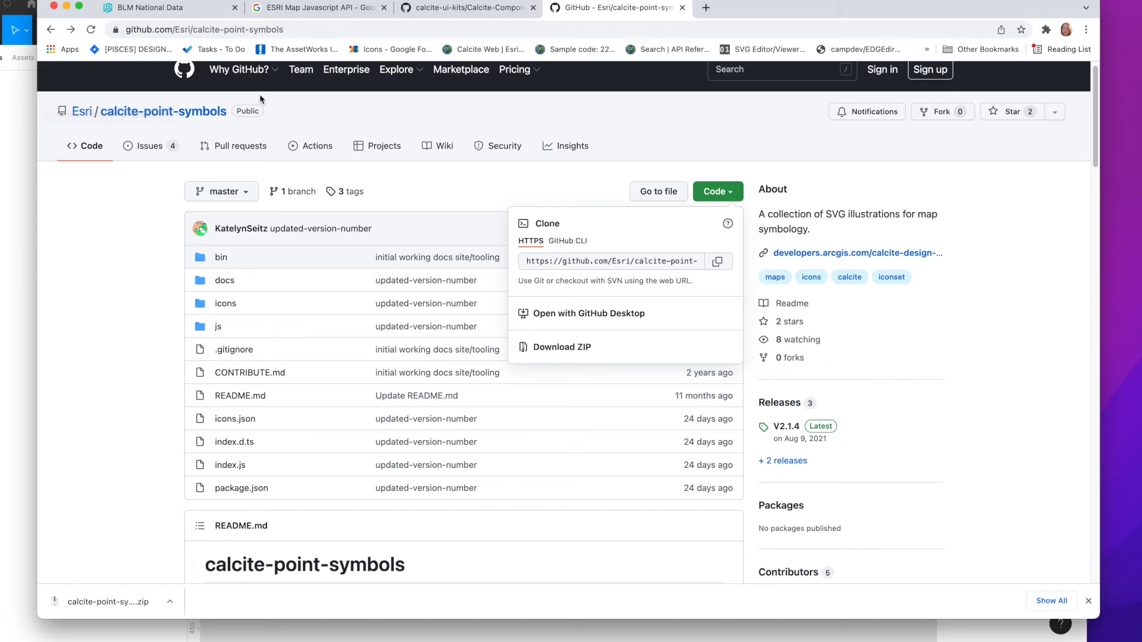
pyautogui.click(16, 120)
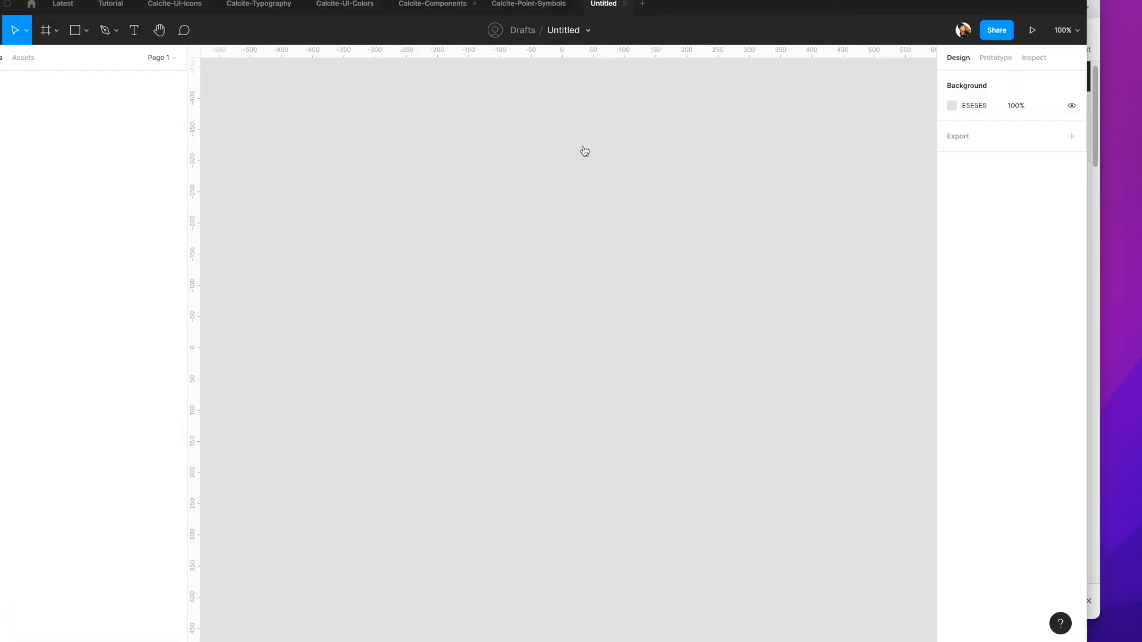
# Step: Import all SVGs in the Finder icons folder, from 1-21.svg through work-zone-21.svg, onto the blank Figma canvas and close Finder
pyautogui.press('super+Tab')
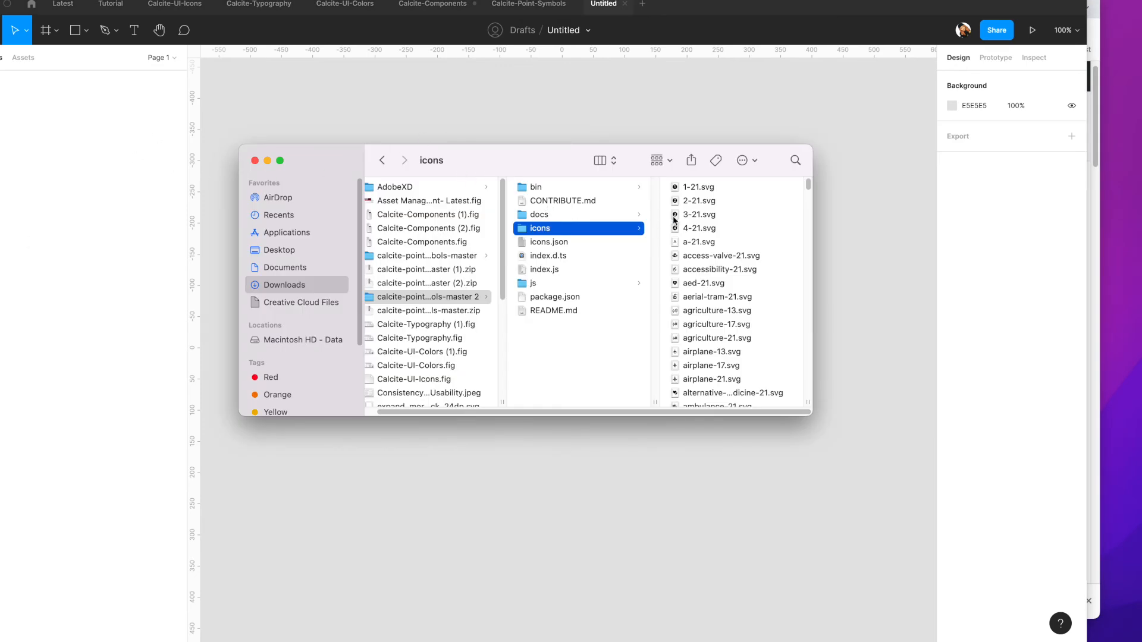
pyautogui.click(704, 188)
pyautogui.scroll(-15, 595, 310)
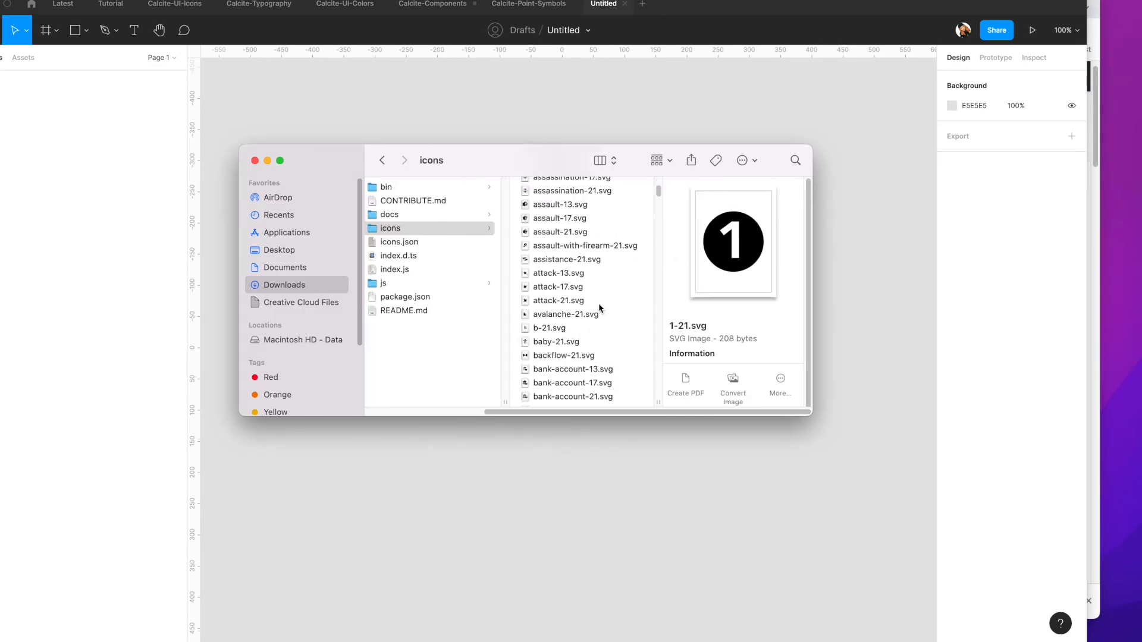
pyautogui.moveTo(658, 207); pyautogui.dragTo(658, 410)
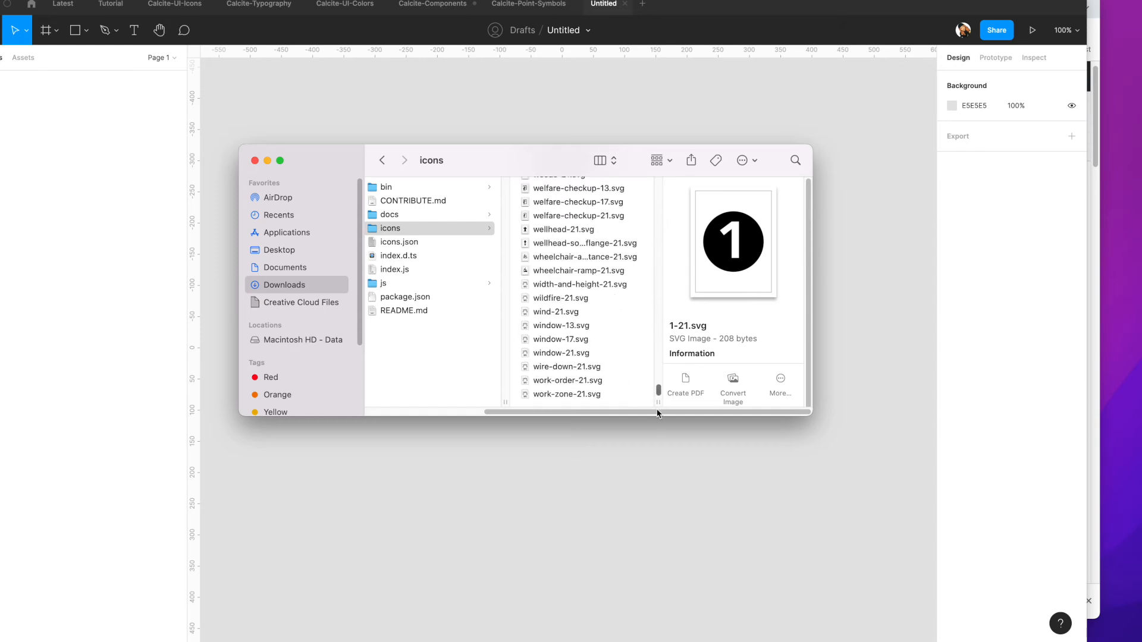
pyautogui.keyDown('shift'); pyautogui.click(566, 394); pyautogui.keyUp('shift')
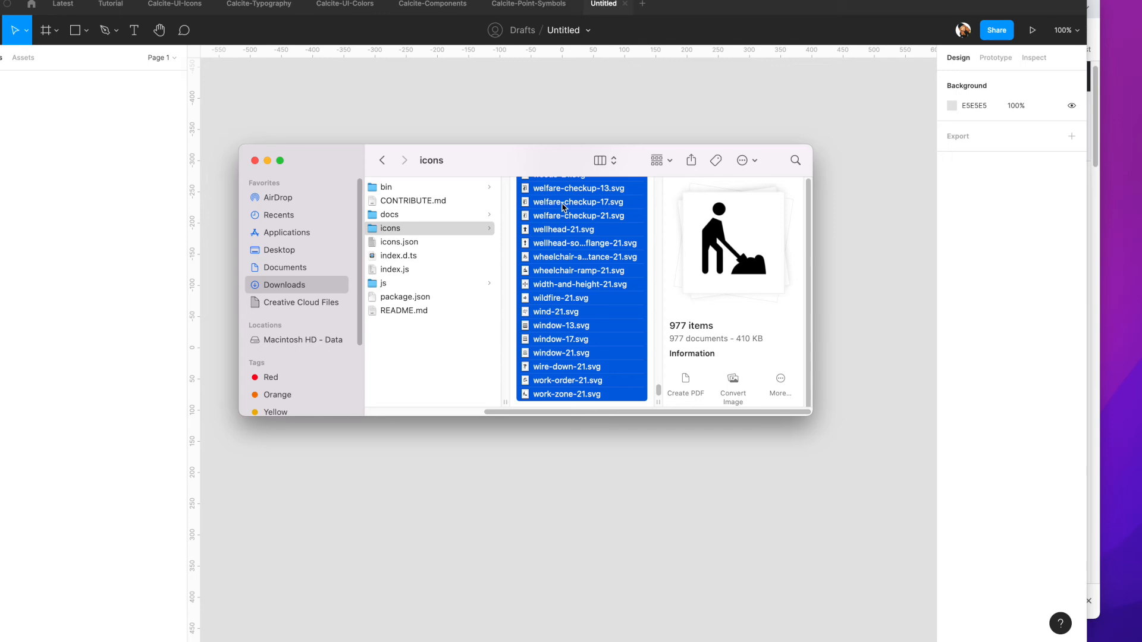
pyautogui.moveTo(566, 210); pyautogui.dragTo(690, 519)
pyautogui.moveTo(788, 516); pyautogui.dragTo(789, 517)
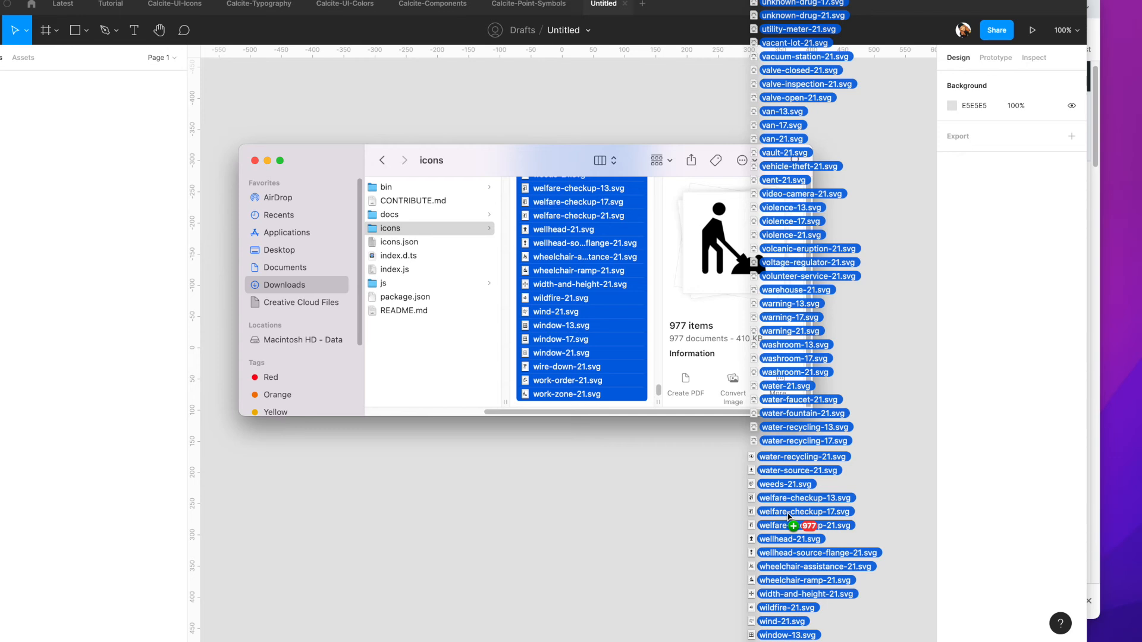
pyautogui.moveTo(788, 515); pyautogui.dragTo(788, 518)
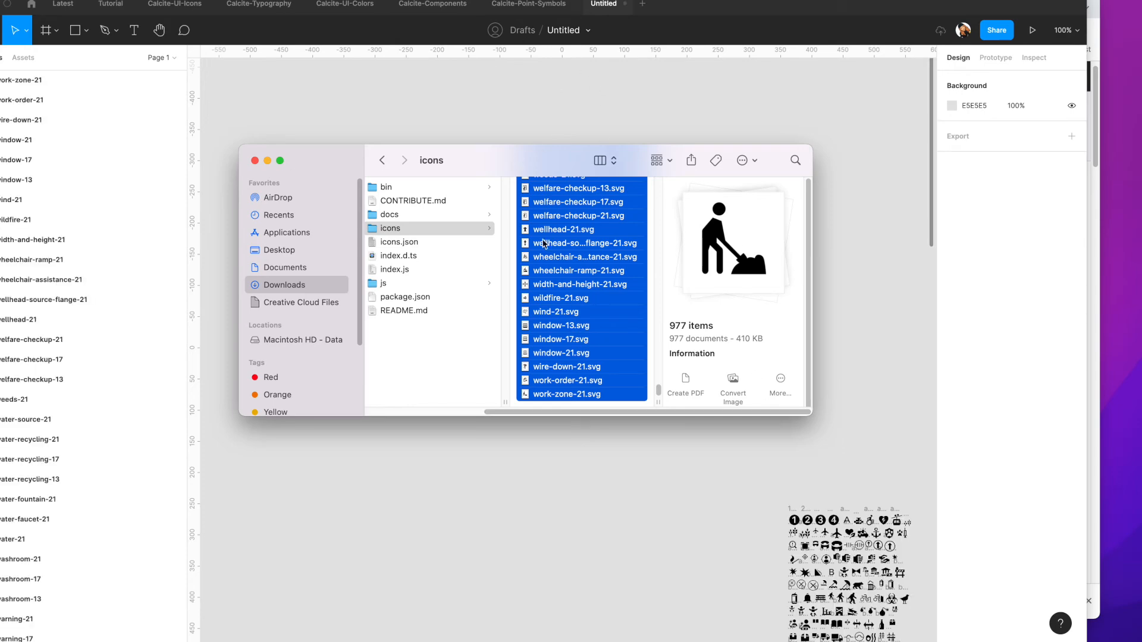
pyautogui.click(255, 160)
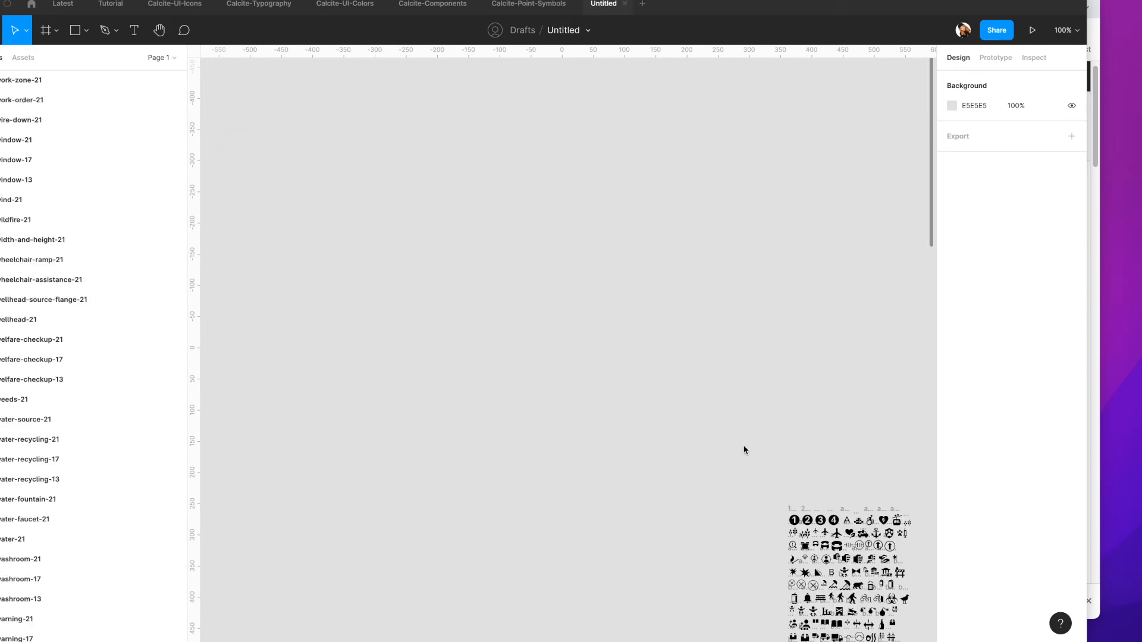
# Step: Look over the imported symbols on the canvas and compare them with the alphabetical component layout in the Calcite-UI-Icons file
pyautogui.scroll(-10, 673, 469)
pyautogui.hscroll(6, 672, 469)
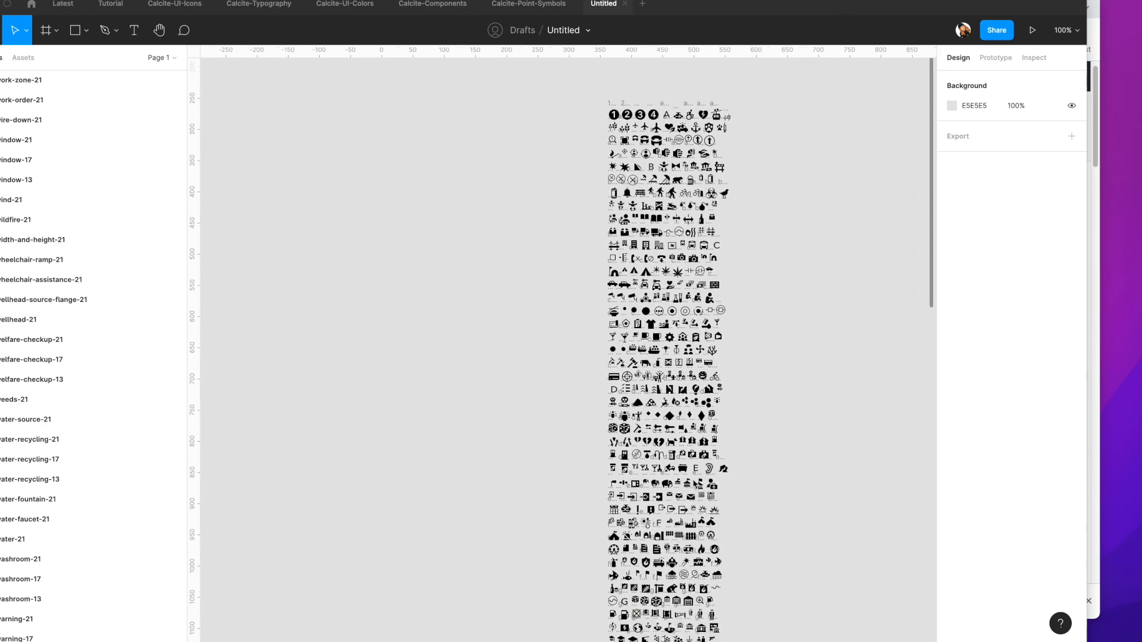
pyautogui.hscroll(1, 650, 490)
pyautogui.scroll(5, 586, 352)
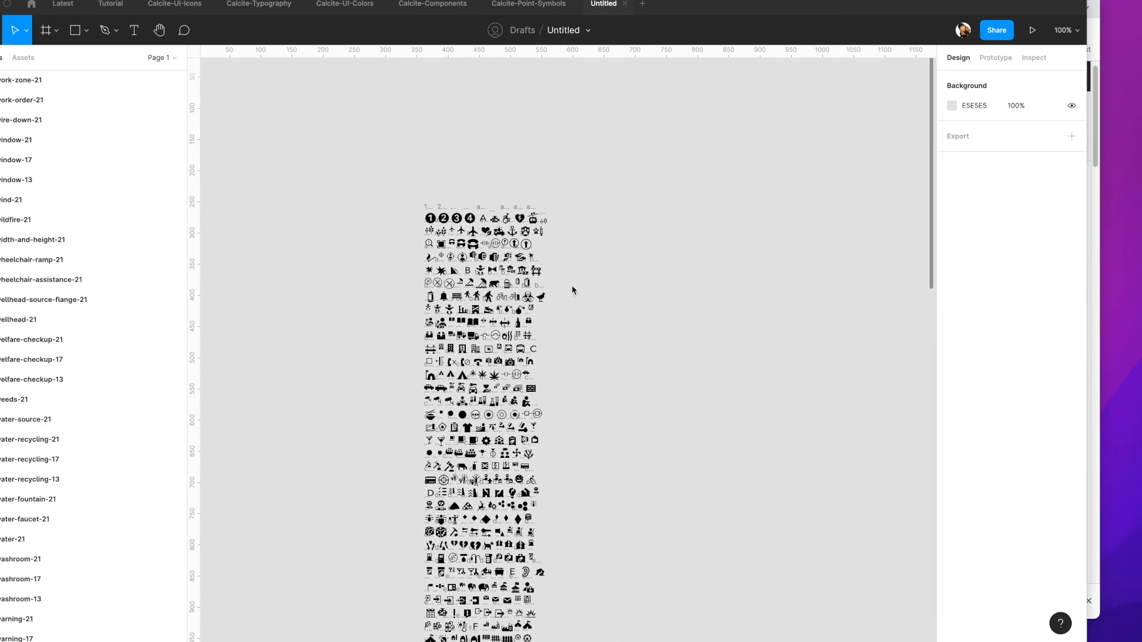
pyautogui.scroll(-1, 495, 162)
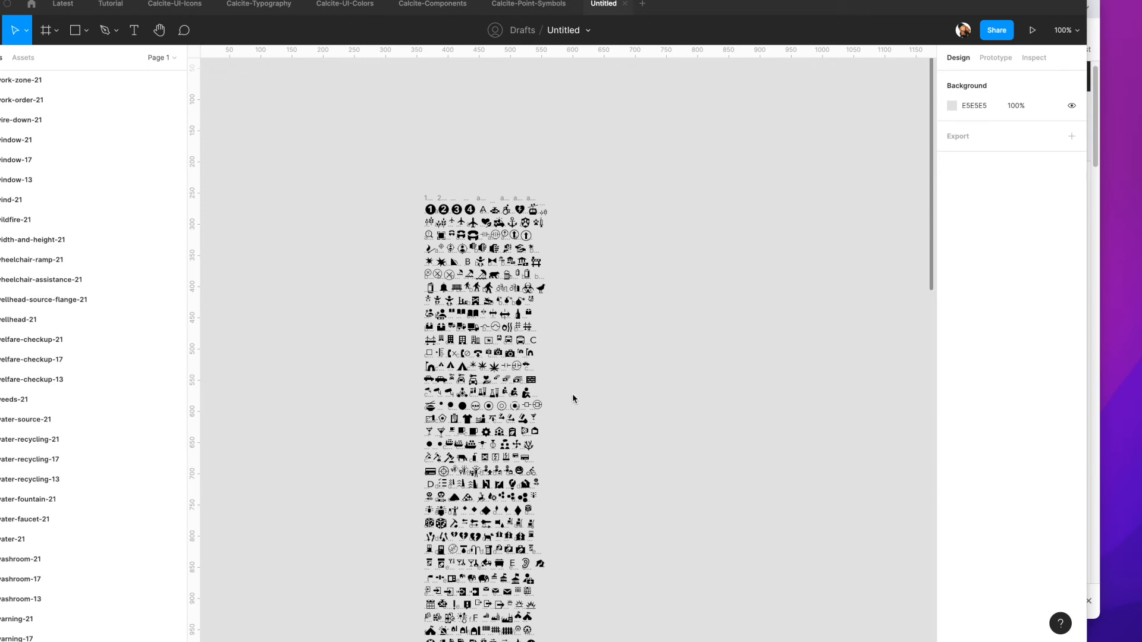
pyautogui.scroll(-8, 503, 435)
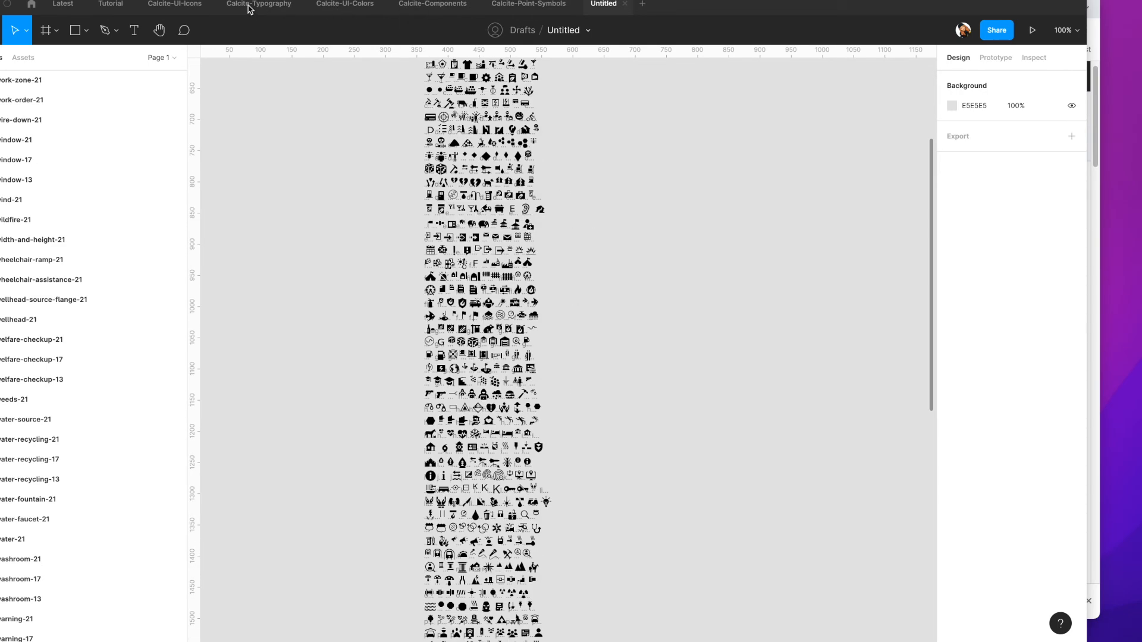
pyautogui.click(173, 4)
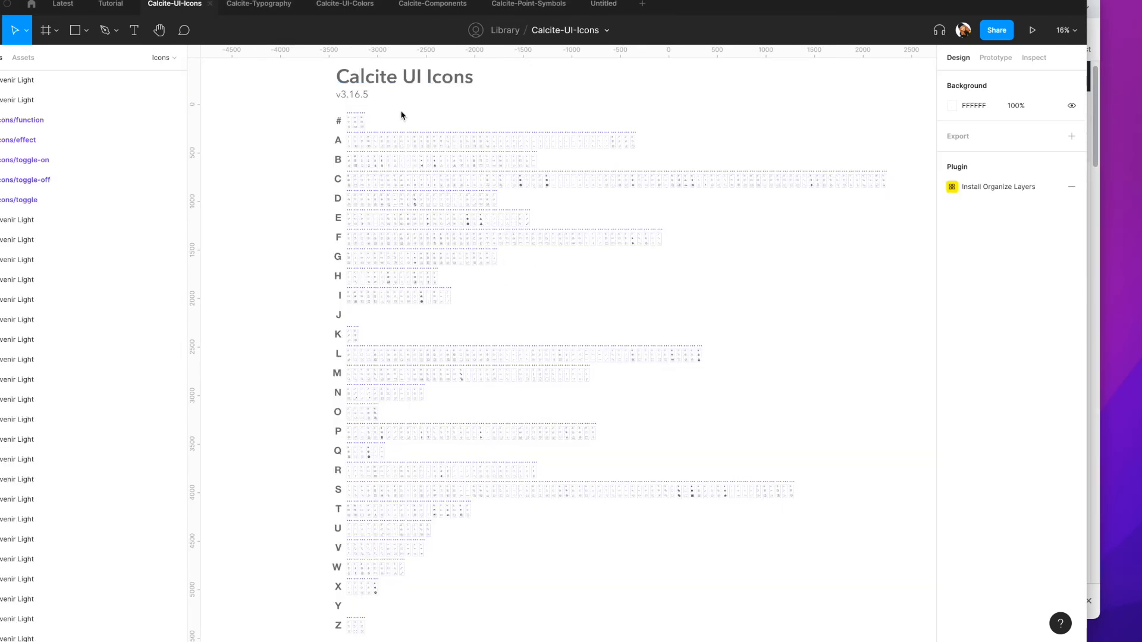
pyautogui.scroll(5, 426, 116)
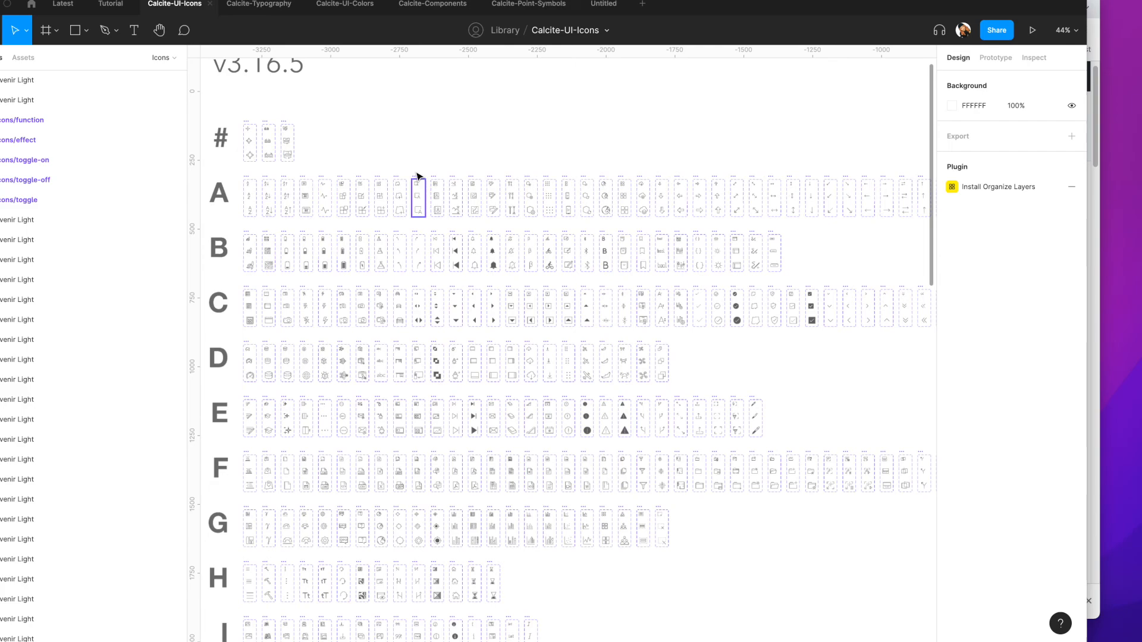
pyautogui.scroll(1, 430, 185)
pyautogui.scroll(-5, 511, 146)
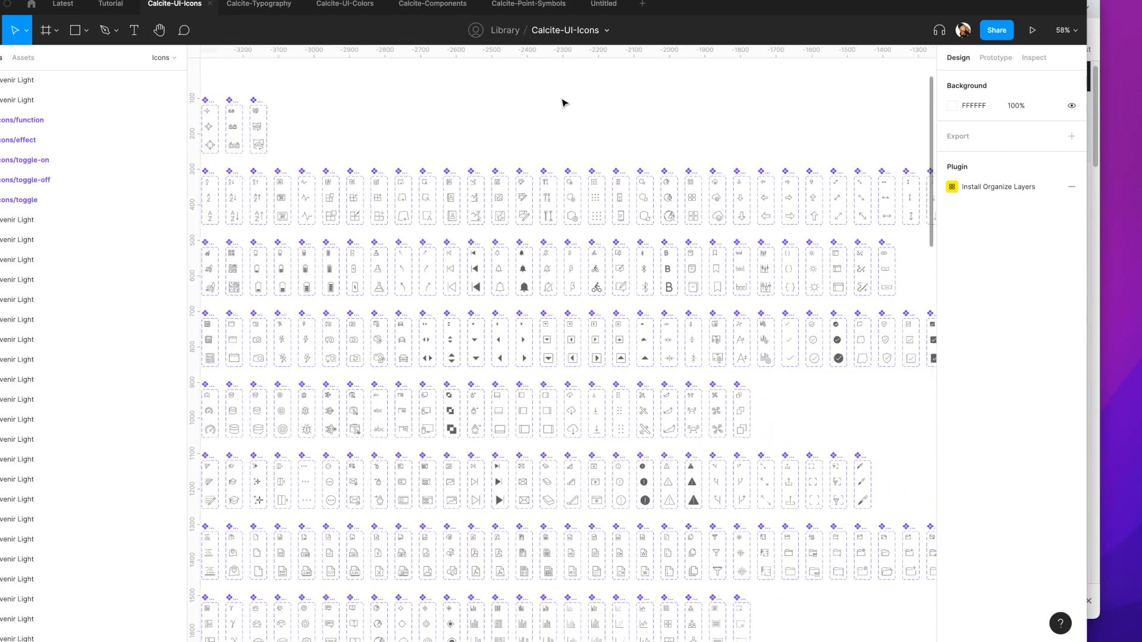
# Step: Return to the Untitled file and inspect the frame sizes of the coffee-13, coffee-17 and coffee-21 symbols
pyautogui.click(598, 7)
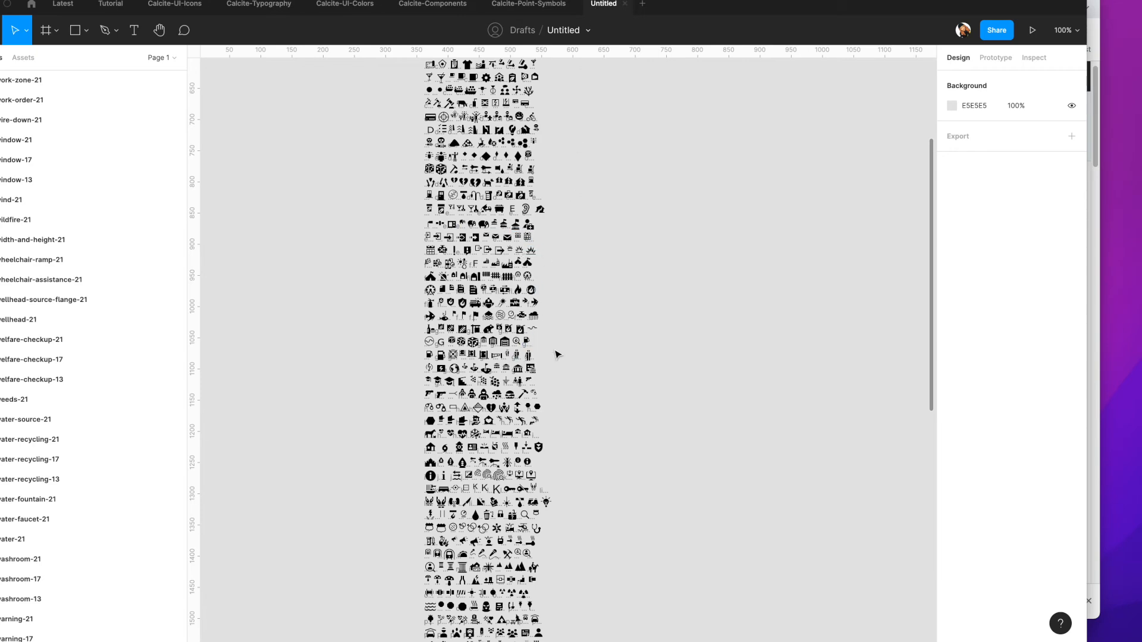
pyautogui.scroll(3, 423, 260)
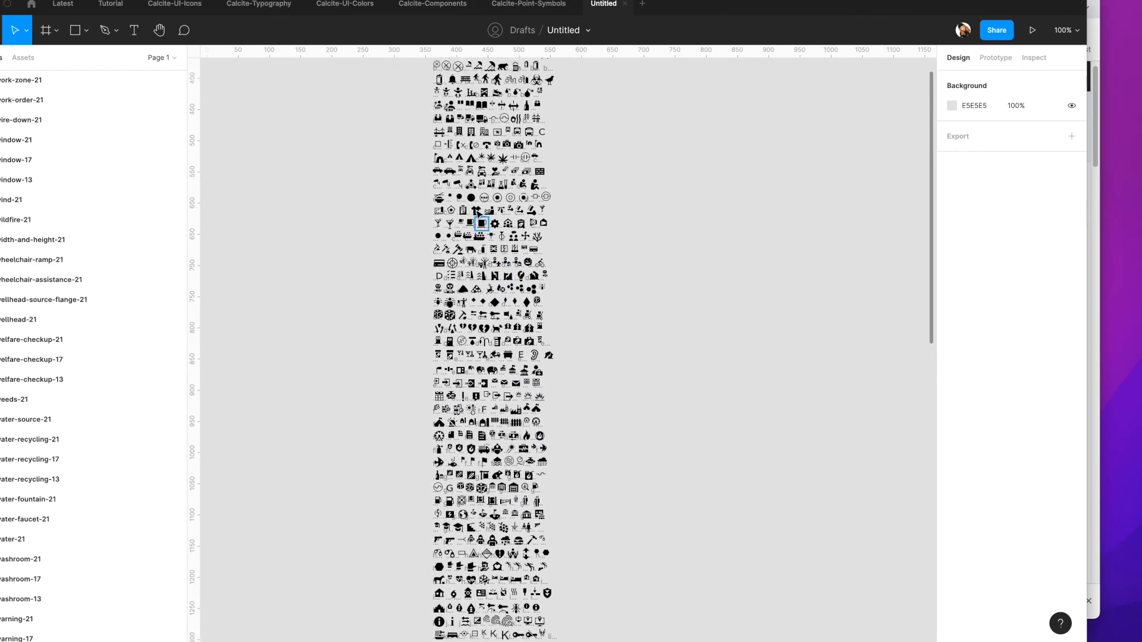
pyautogui.scroll(5, 489, 232)
pyautogui.scroll(3, 592, 241)
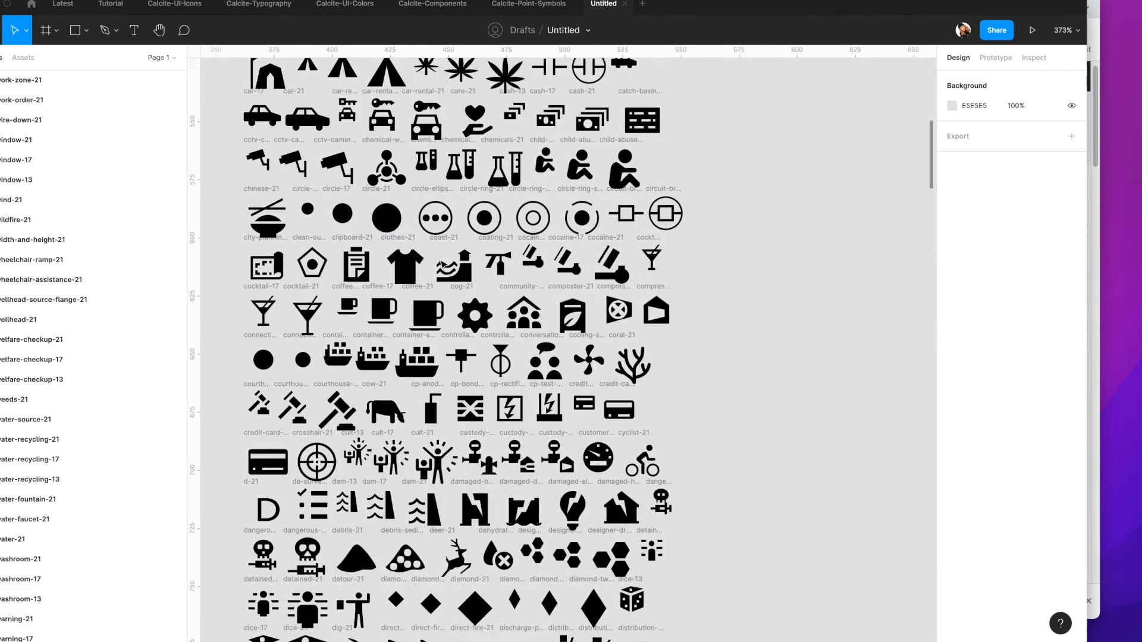
pyautogui.scroll(3, 348, 308)
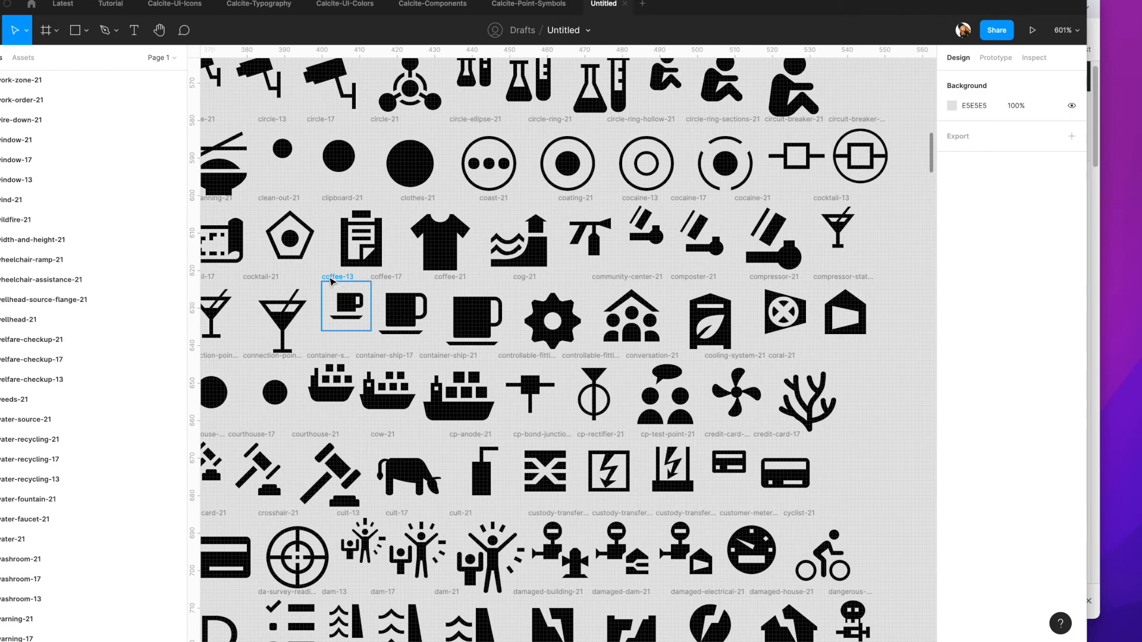
pyautogui.click(331, 281)
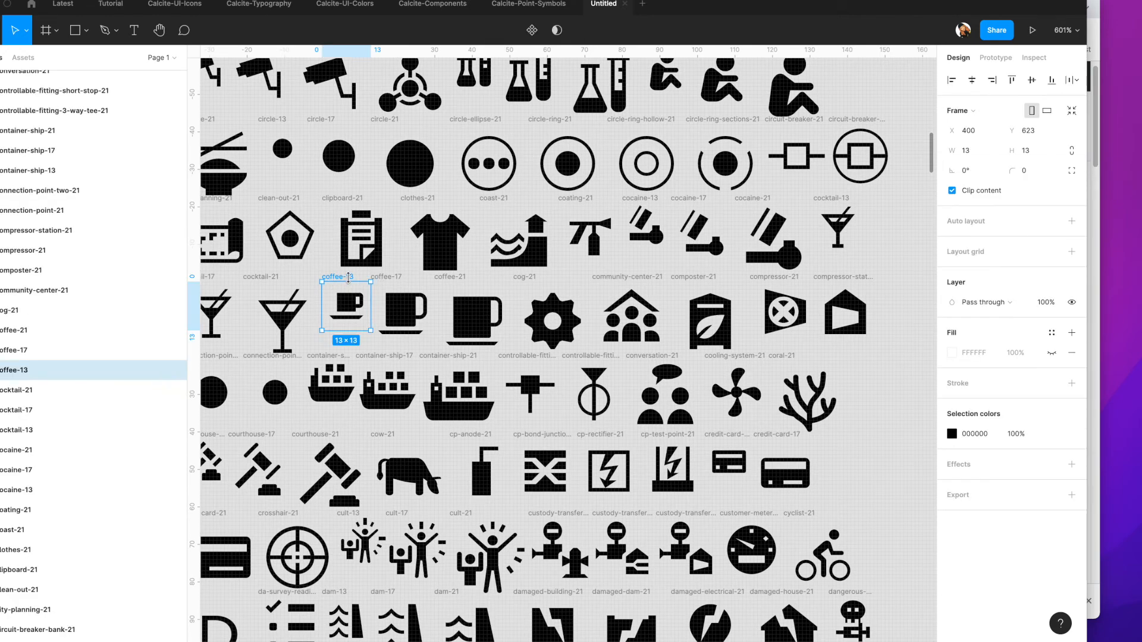
pyautogui.scroll(2, 350, 286)
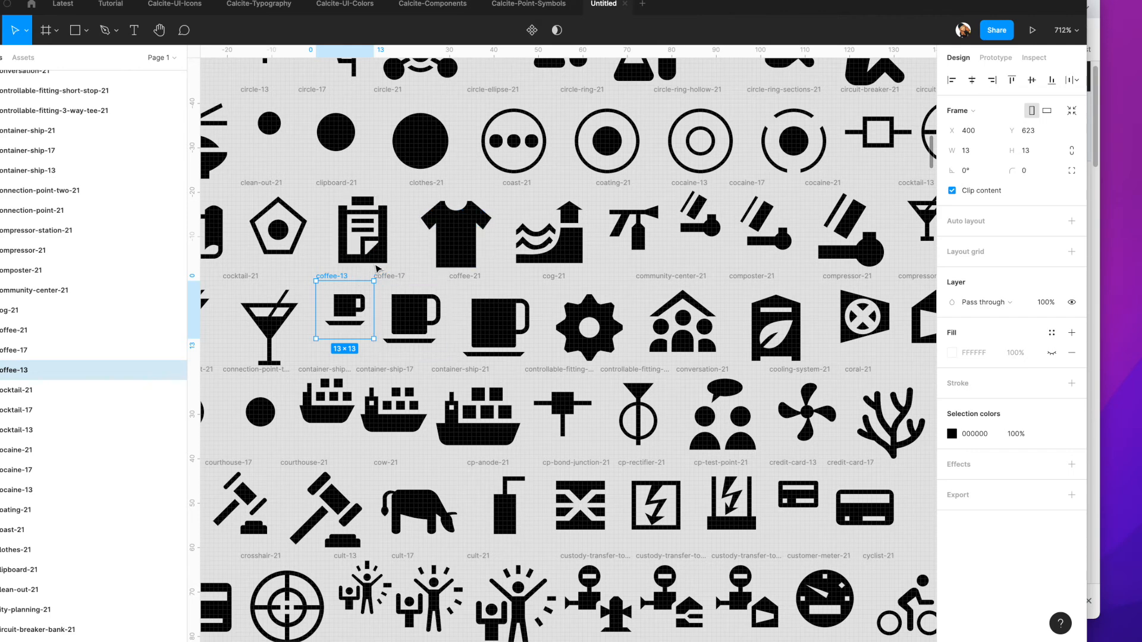
pyautogui.click(392, 280)
pyautogui.click(465, 279)
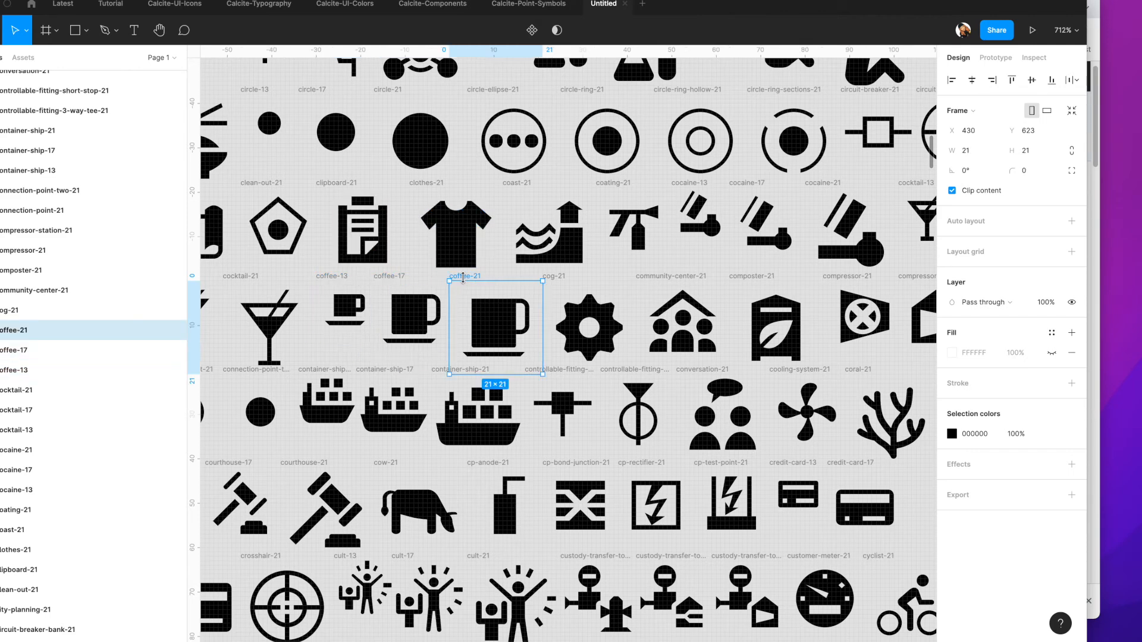
# Step: Read the "Importing Icons from Git Hub" section on the Readme page of the Calcite-Point-Symbols file
pyautogui.click(531, 7)
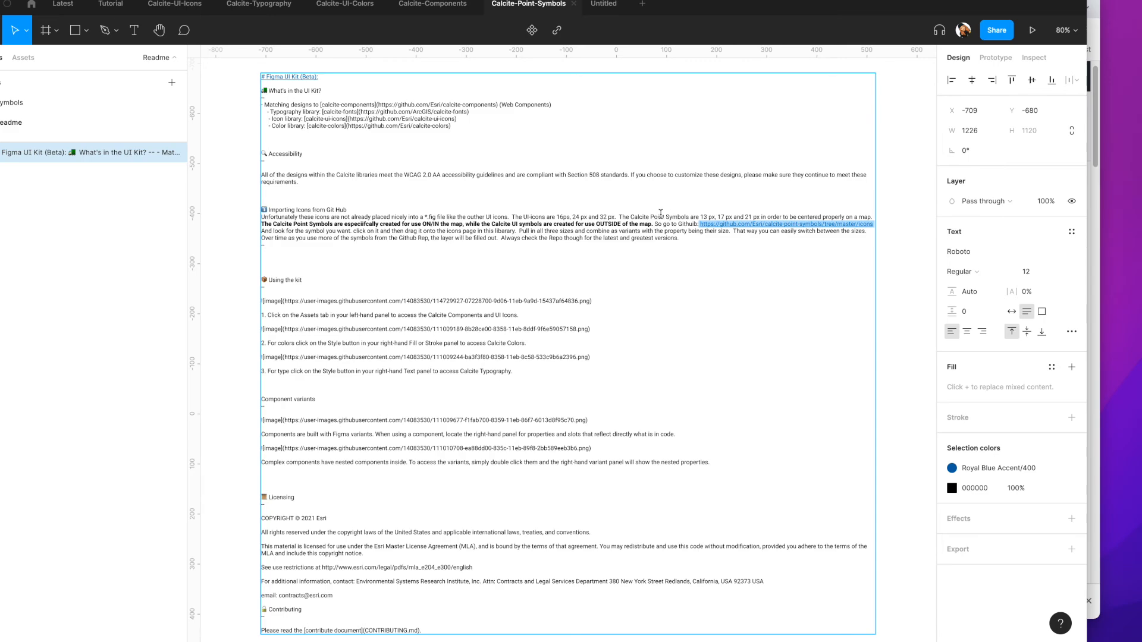
pyautogui.scroll(5, 662, 224)
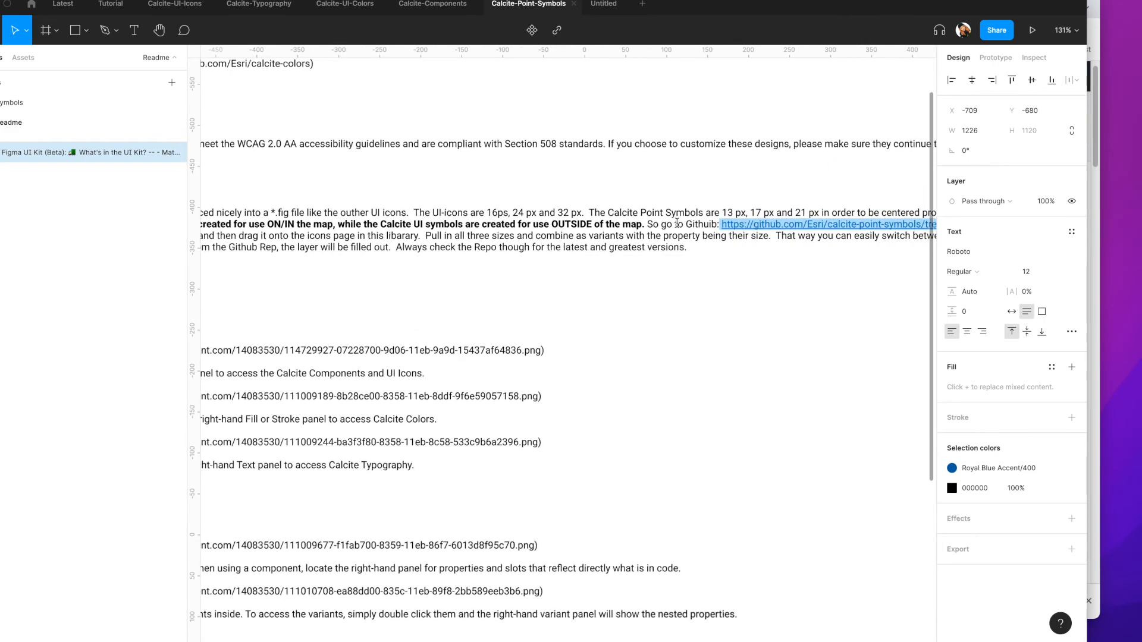
pyautogui.hscroll(2, 599, 216)
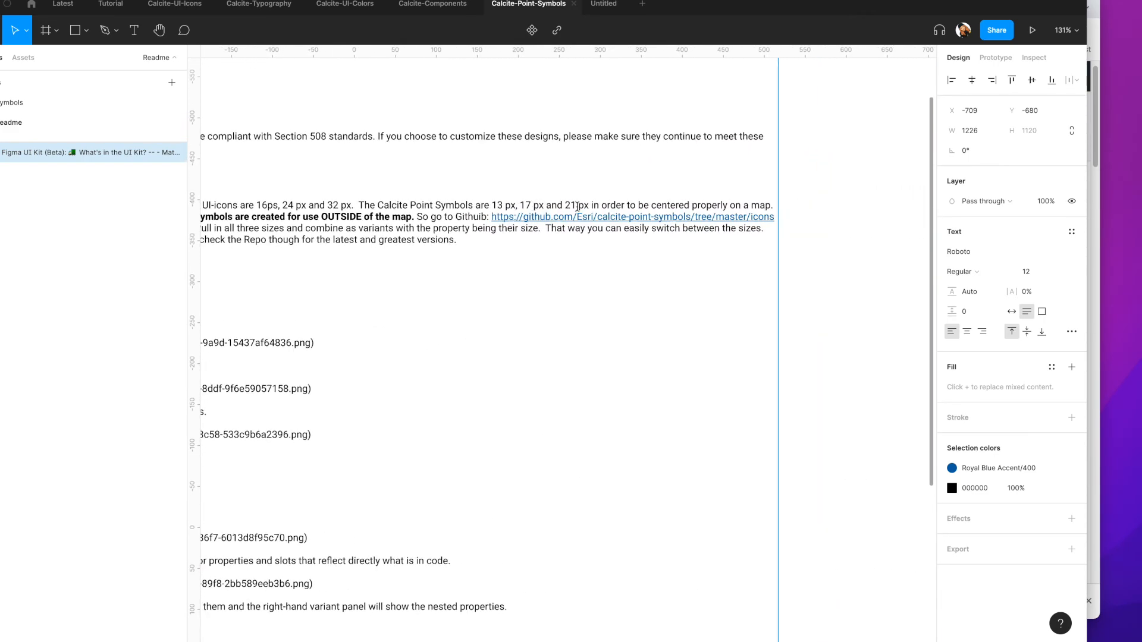
pyautogui.hscroll(-10, 750, 213)
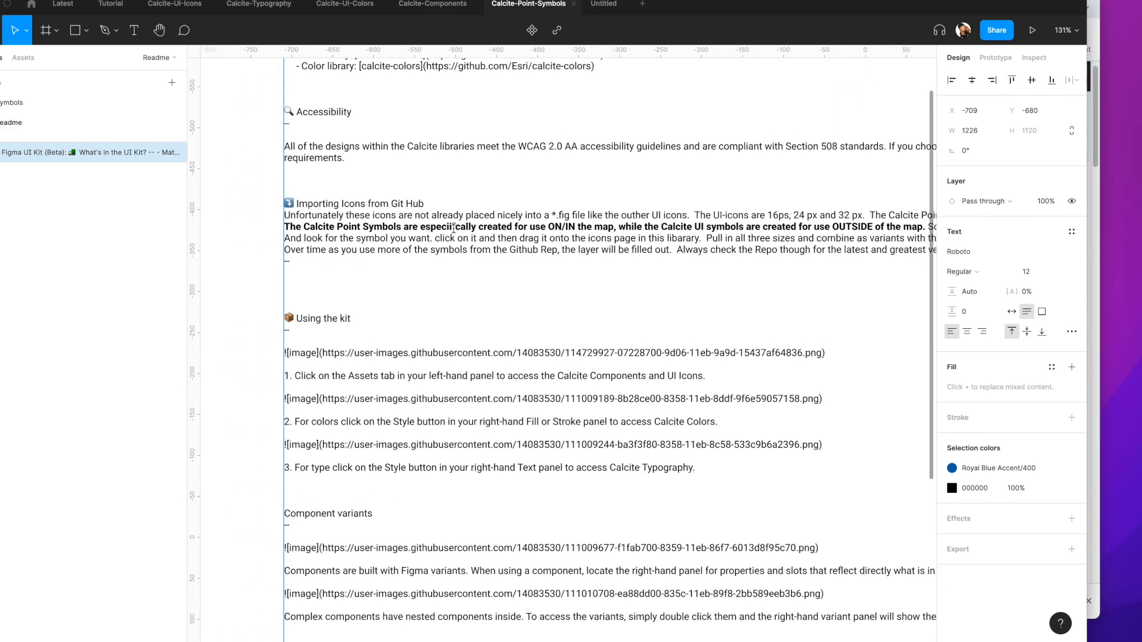
pyautogui.doubleClick(430, 228)
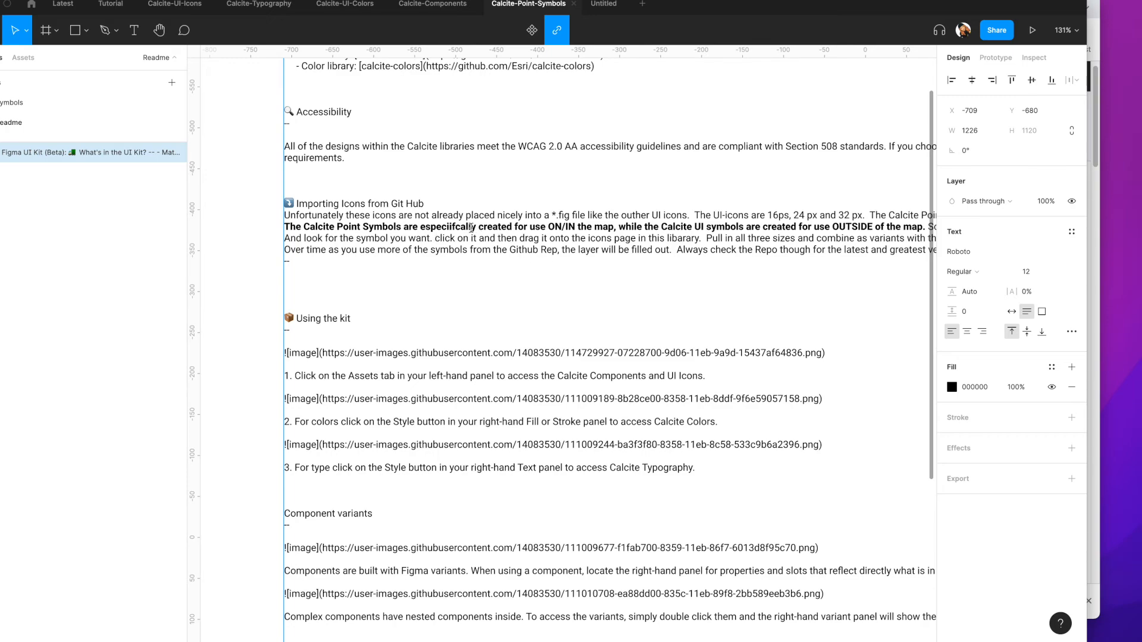
pyautogui.hscroll(10, 473, 228)
pyautogui.hscroll(10, 479, 226)
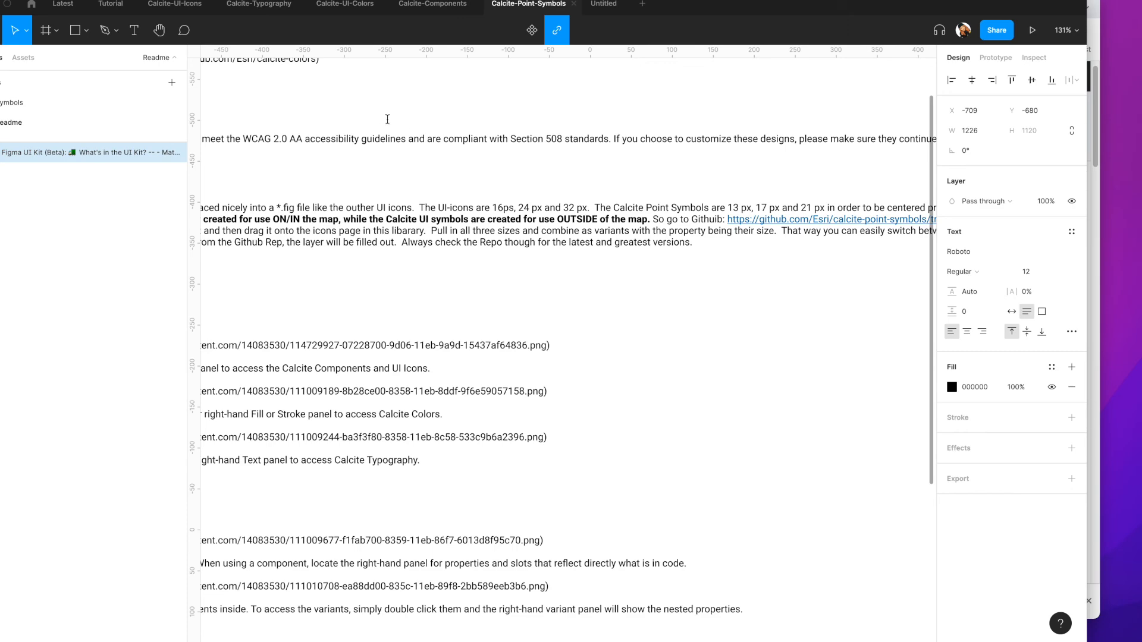
pyautogui.hscroll(15, 472, 221)
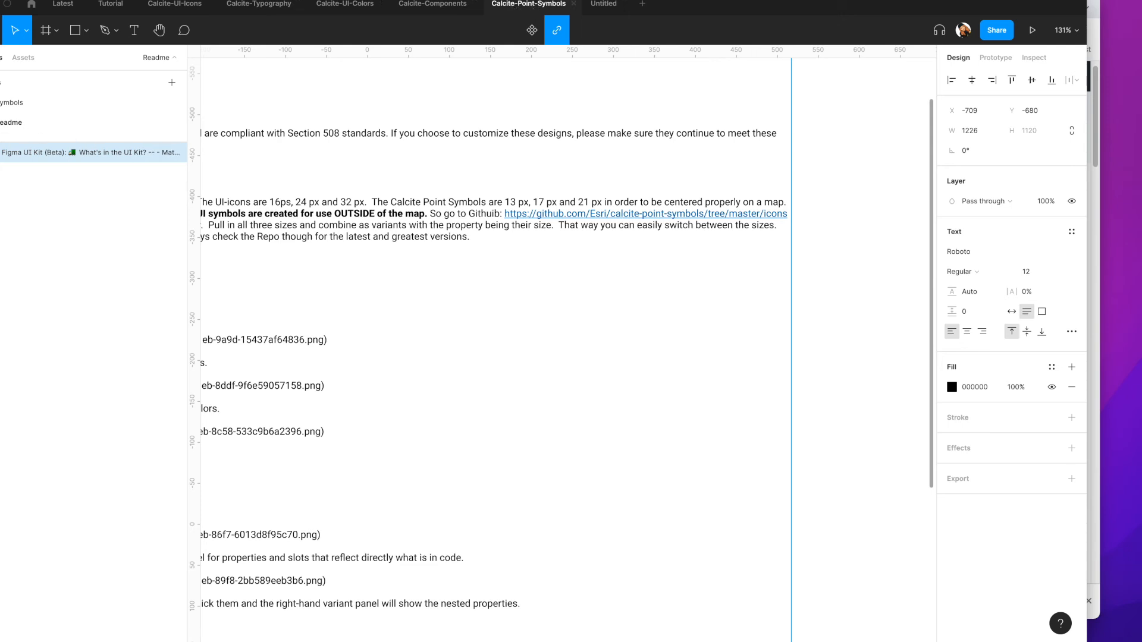
# Step: Open the Symbols page of Calcite-Point-Symbols and compare its alphabetical layout with the Calcite-UI-Icons file
pyautogui.click(12, 102)
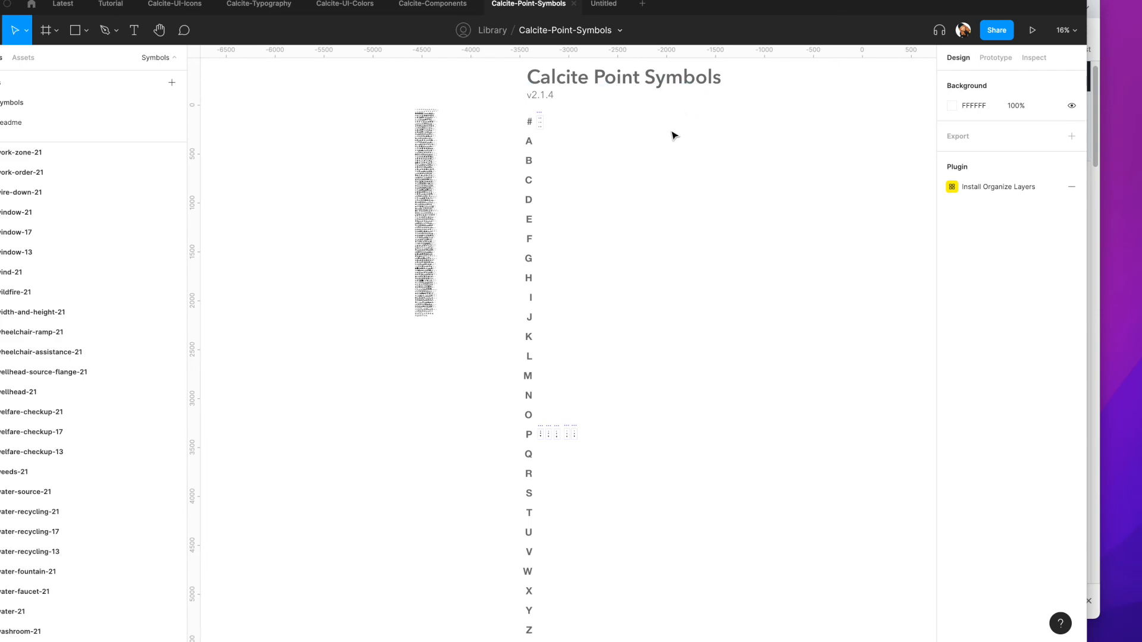
pyautogui.click(192, 7)
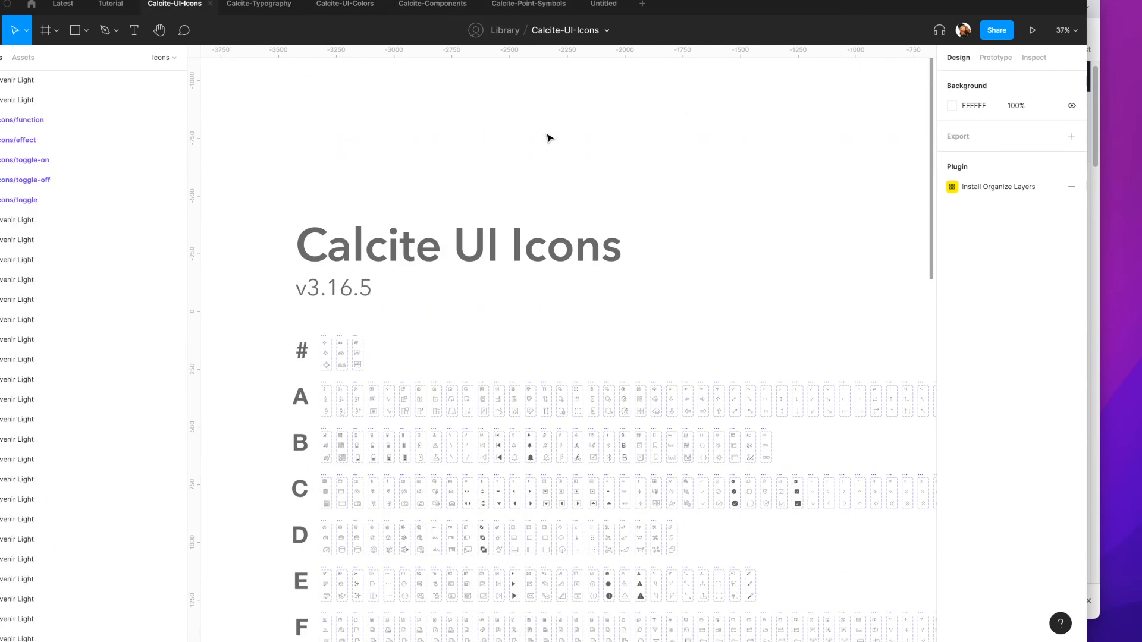
pyautogui.scroll(-3, 527, 173)
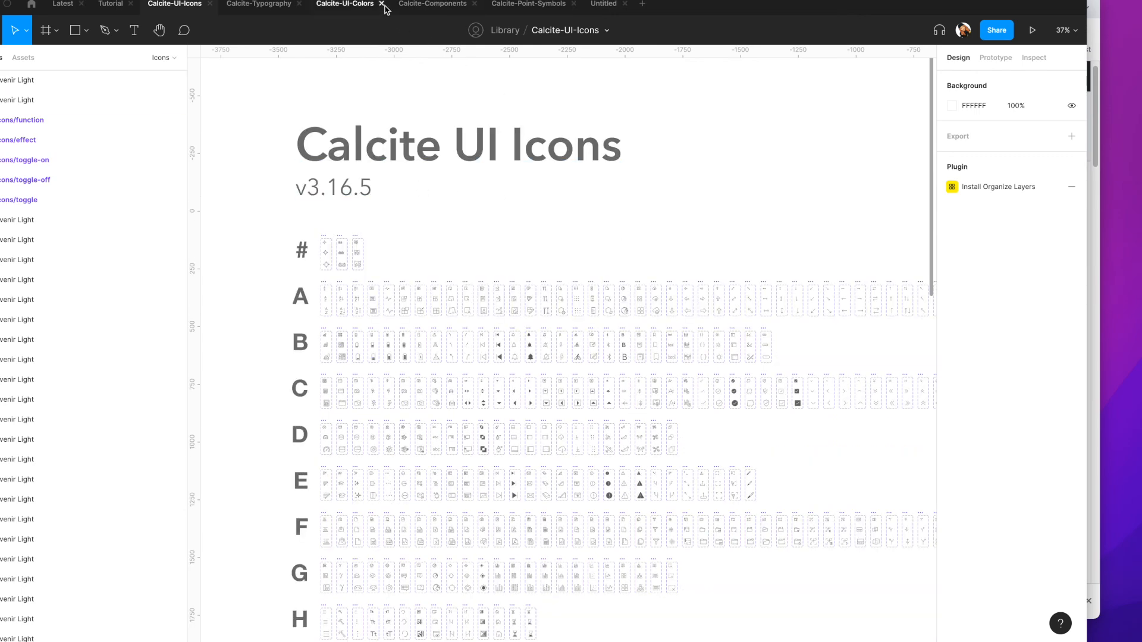
pyautogui.click(523, 4)
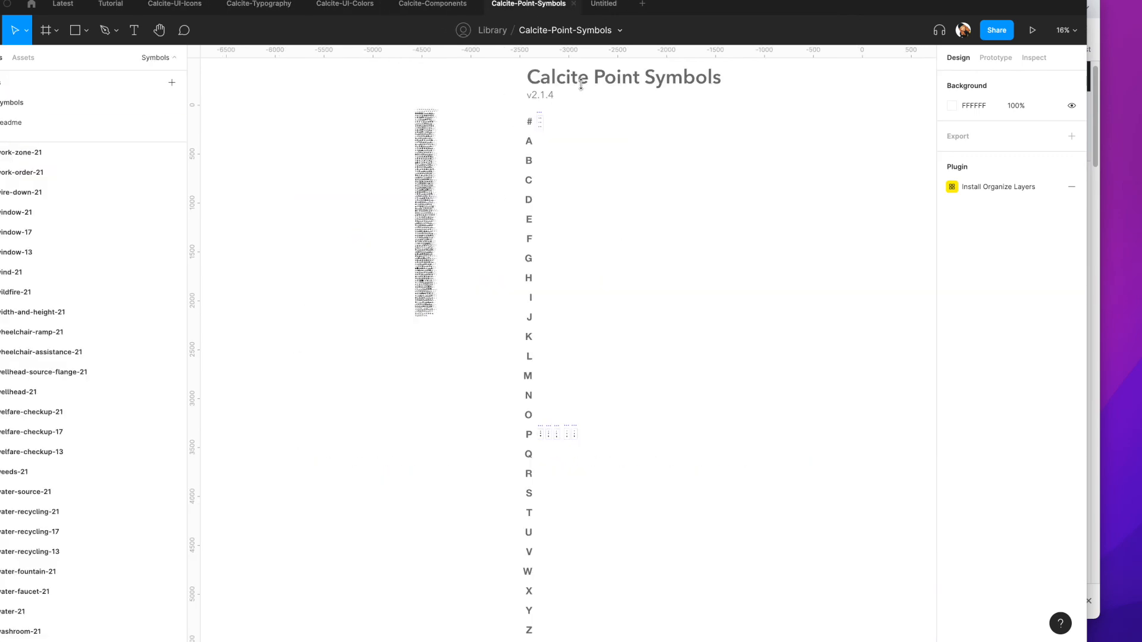
# Step: Copy the indigenous-13, indigenous-17 and indigenous-21 symbols from the imported block and paste them beside the letter I
pyautogui.keyDown('ctrl'); pyautogui.scroll(5, 522, 185); pyautogui.keyUp('ctrl')
pyautogui.scroll(-2, 416, 333)
pyautogui.scroll(-3, 386, 257)
pyautogui.scroll(3, 357, 249)
pyautogui.keyDown('ctrl'); pyautogui.scroll(5, 323, 233); pyautogui.keyUp('ctrl')
pyautogui.keyDown('ctrl'); pyautogui.scroll(10, 321, 233); pyautogui.keyUp('ctrl')
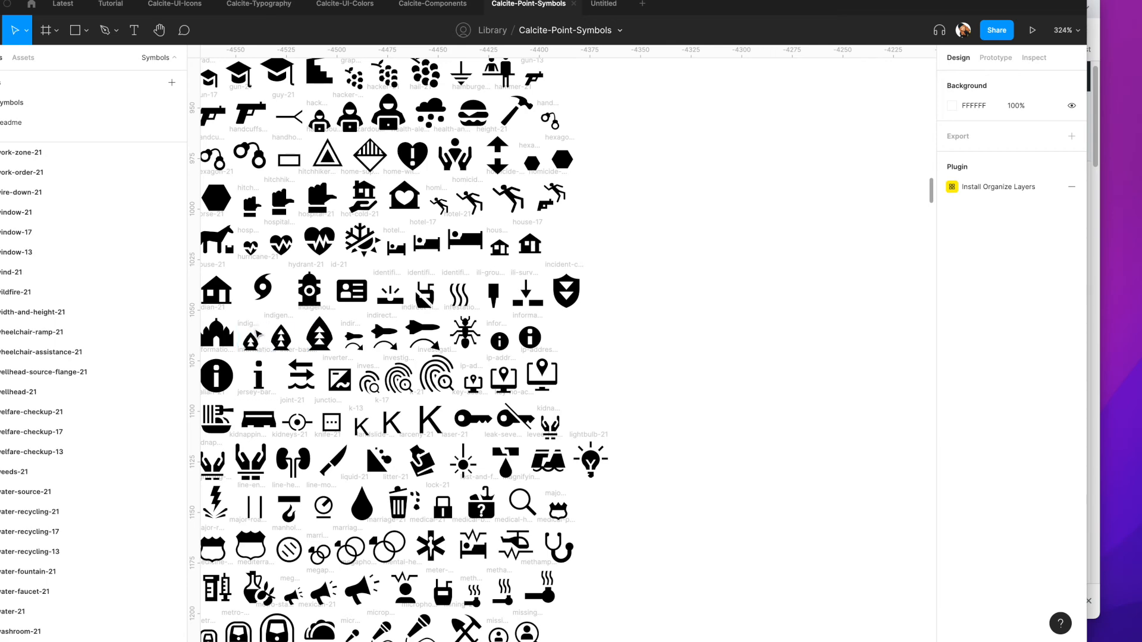
pyautogui.keyDown('ctrl'); pyautogui.scroll(3, 255, 333); pyautogui.keyUp('ctrl')
pyautogui.keyDown('ctrl'); pyautogui.scroll(3, 256, 333); pyautogui.keyUp('ctrl')
pyautogui.click(240, 328)
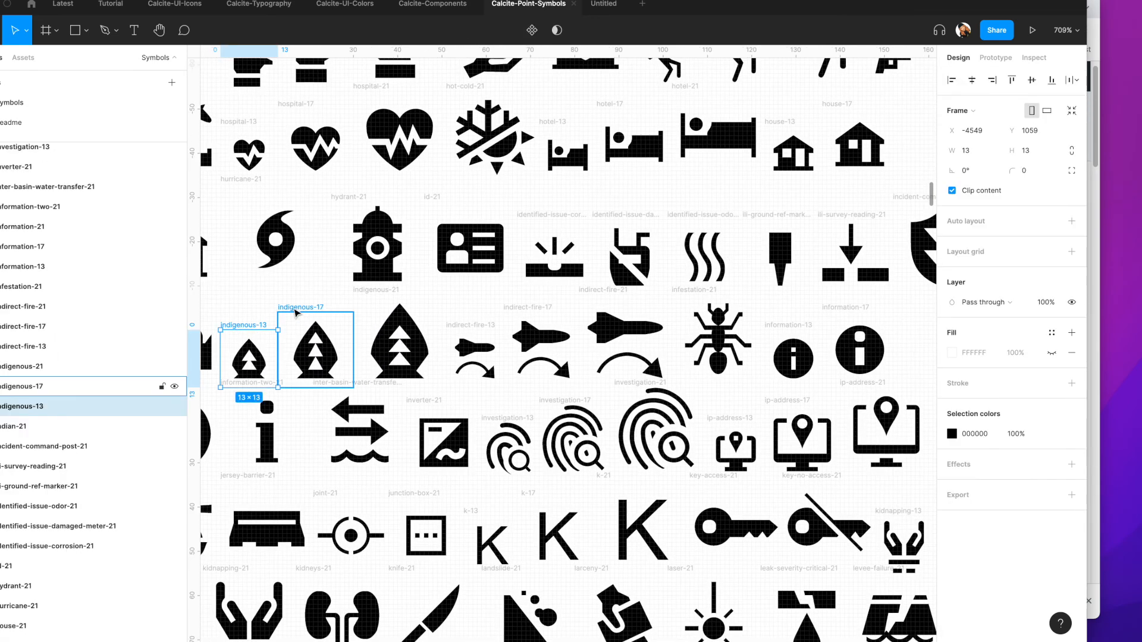
pyautogui.keyDown('shift'); pyautogui.click(299, 313); pyautogui.keyUp('shift')
pyautogui.keyDown('shift'); pyautogui.click(378, 292); pyautogui.keyUp('shift')
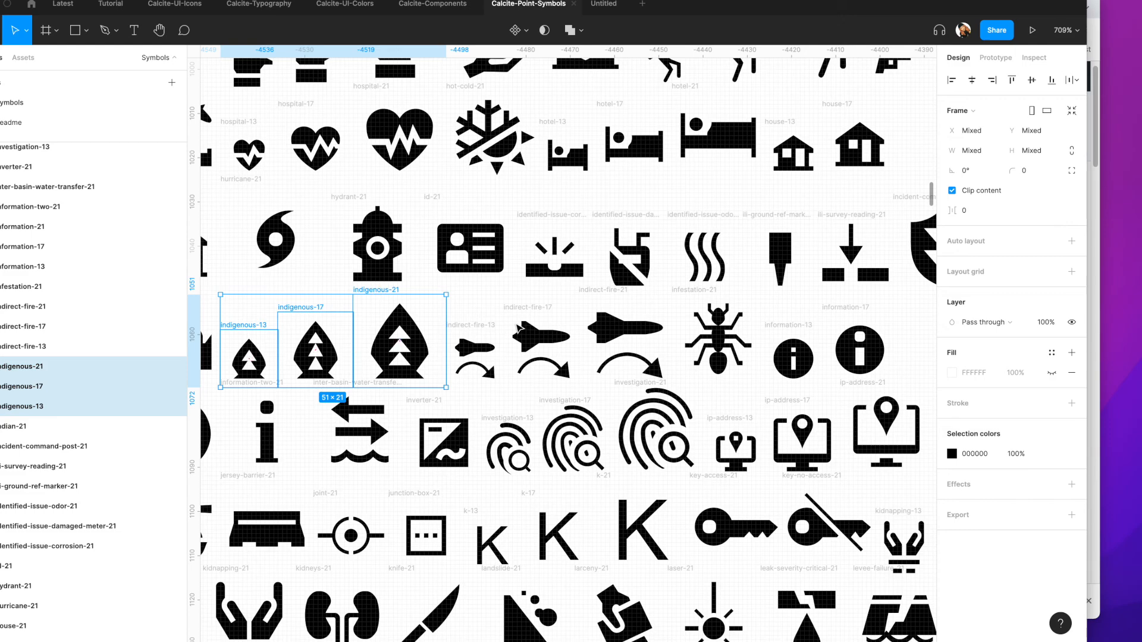
pyautogui.keyDown('ctrl'); pyautogui.scroll(-10, 381, 298); pyautogui.keyUp('ctrl')
pyautogui.scroll(-5, 666, 373)
pyautogui.hscroll(4, 666, 374)
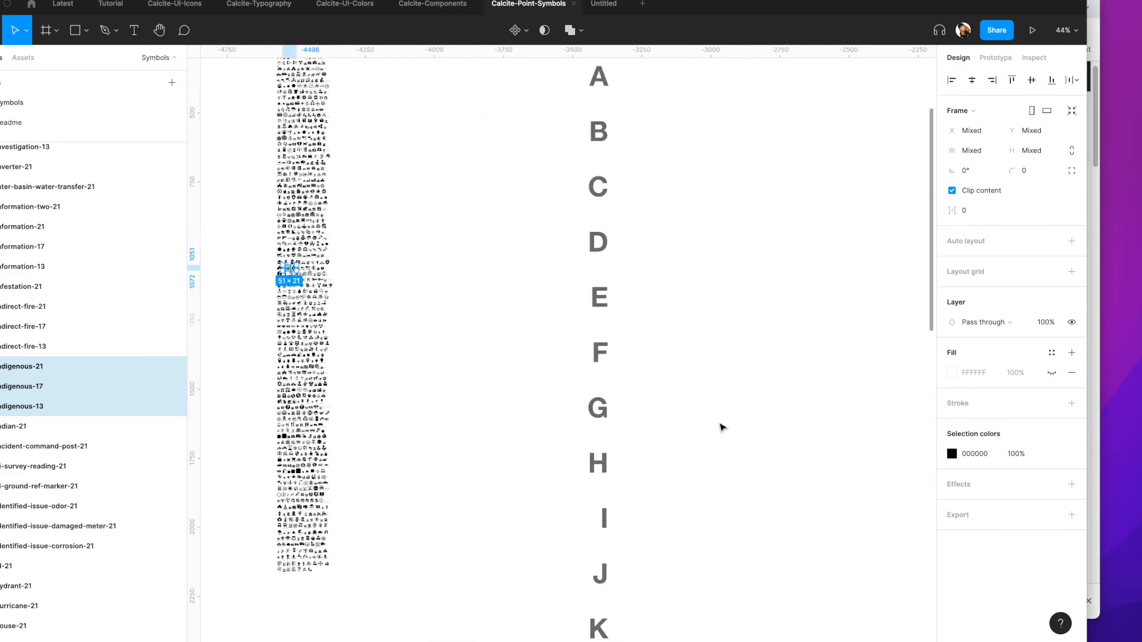
pyautogui.keyDown('ctrl'); pyautogui.scroll(5, 559, 239); pyautogui.keyUp('ctrl')
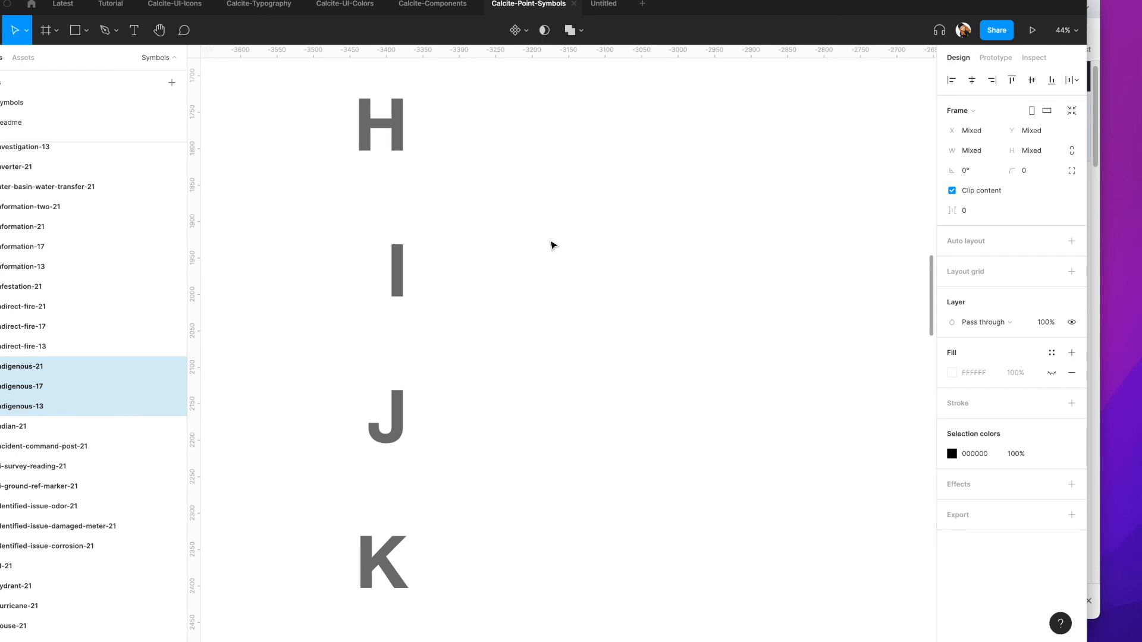
pyautogui.rightClick(513, 247)
pyautogui.click(539, 256)
# Step: Stack the three pasted indigenous symbols vertically from smallest to largest, following the layout of the pin components beside the letter P
pyautogui.scroll(-12, 549, 571)
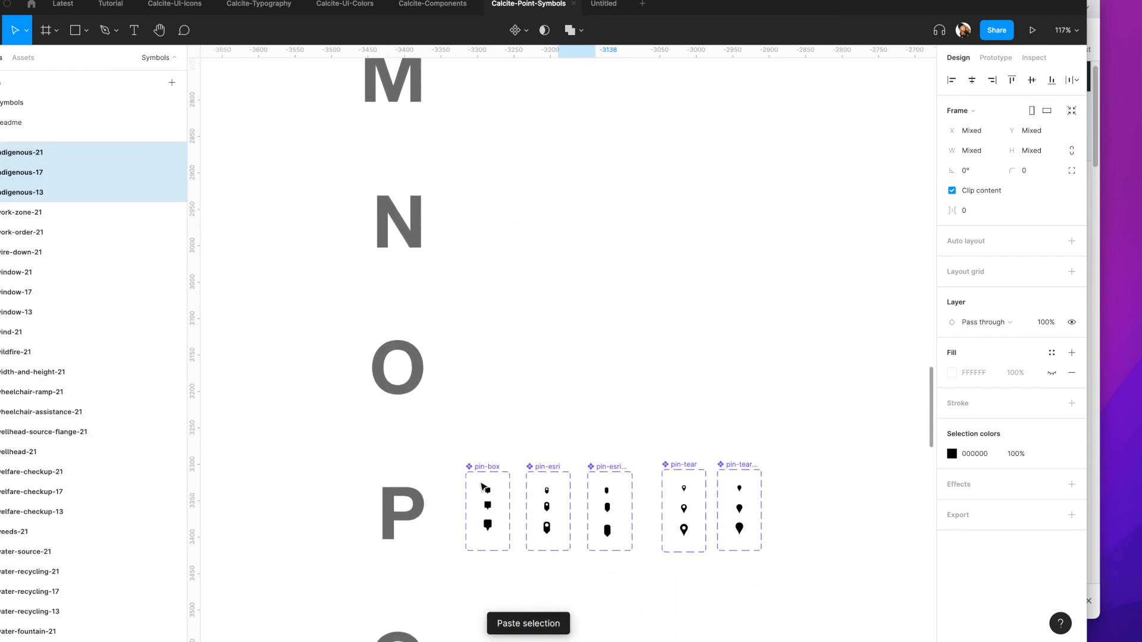
pyautogui.scroll(12, 544, 401)
pyautogui.scroll(3, 583, 274)
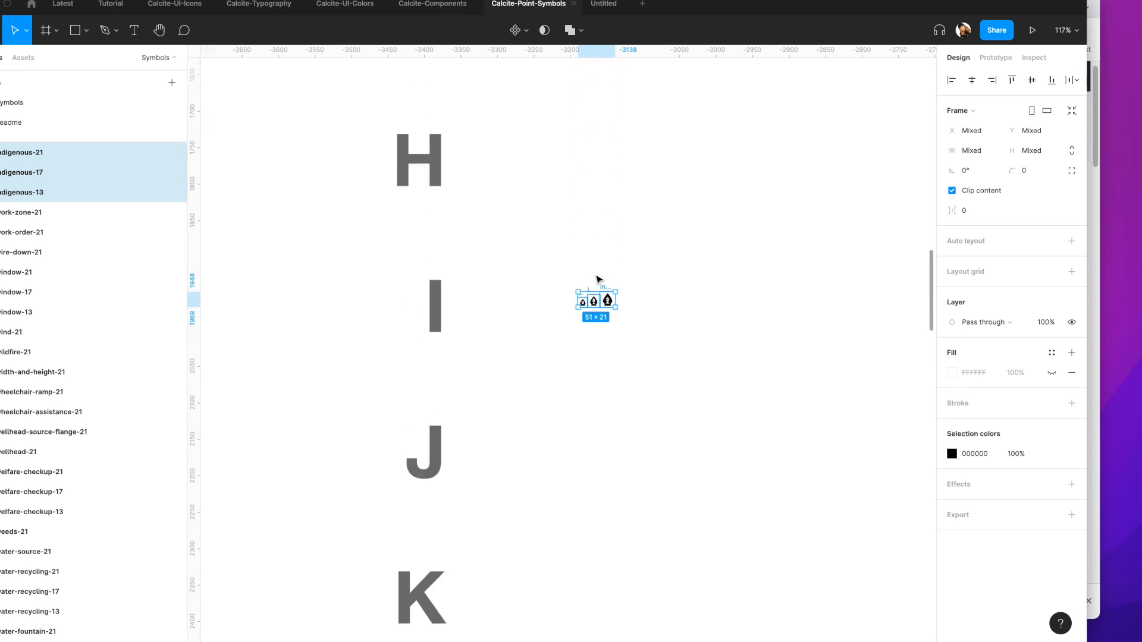
pyautogui.keyDown('ctrl'); pyautogui.scroll(6, 581, 293); pyautogui.keyUp('ctrl')
pyautogui.click(565, 339)
pyautogui.moveTo(565, 339); pyautogui.dragTo(450, 271)
pyautogui.moveTo(606, 326); pyautogui.dragTo(447, 315)
pyautogui.moveTo(659, 364); pyautogui.dragTo(461, 377)
pyautogui.scroll(-2, 519, 305)
pyautogui.hscroll(-1, 520, 305)
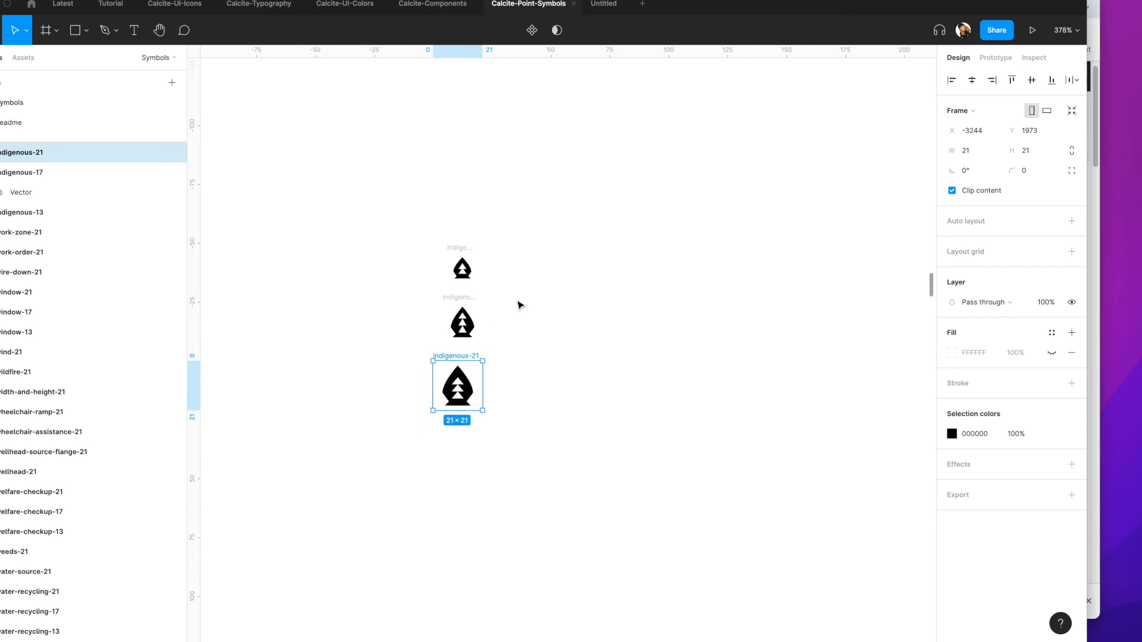
# Step: Rename the three stacked symbol frames as indigenous/13, indigenous/17 and indigenous/21
pyautogui.click(468, 239)
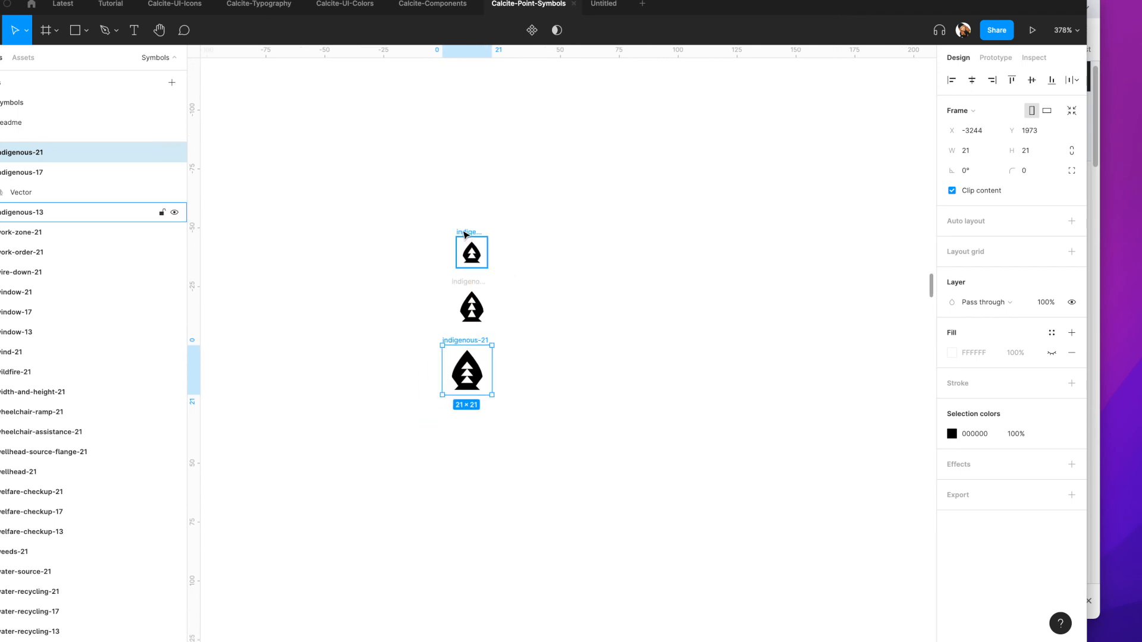
pyautogui.doubleClick(47, 215)
pyautogui.click(59, 216)
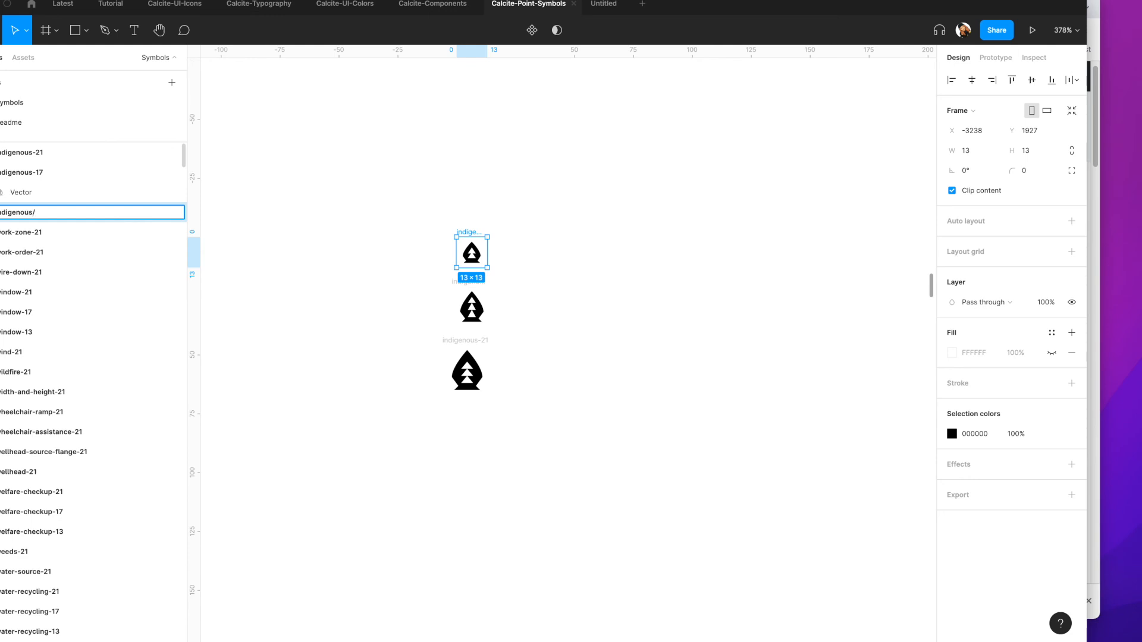
pyautogui.click(559, 295)
pyautogui.click(465, 284)
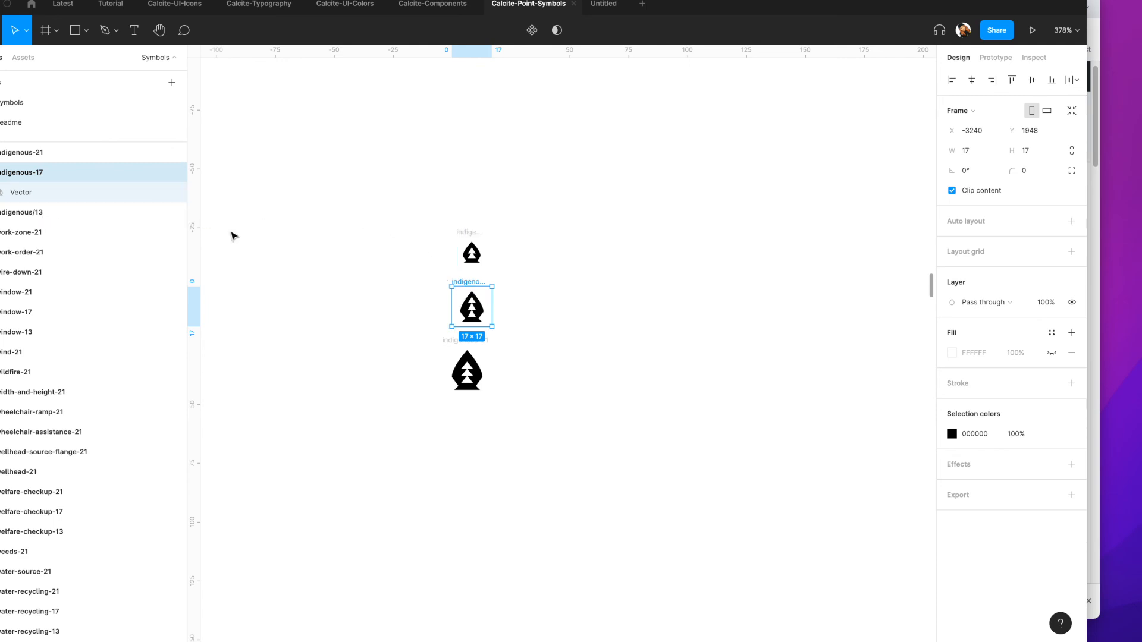
pyautogui.doubleClick(64, 173)
pyautogui.click(64, 176)
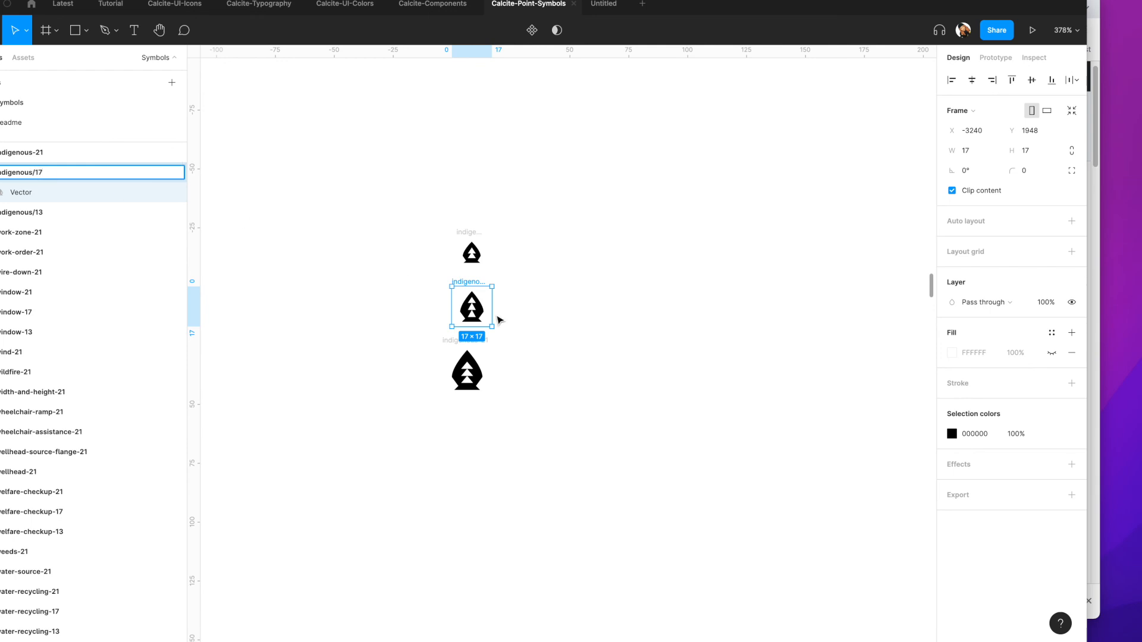
pyautogui.click(585, 324)
pyautogui.click(458, 341)
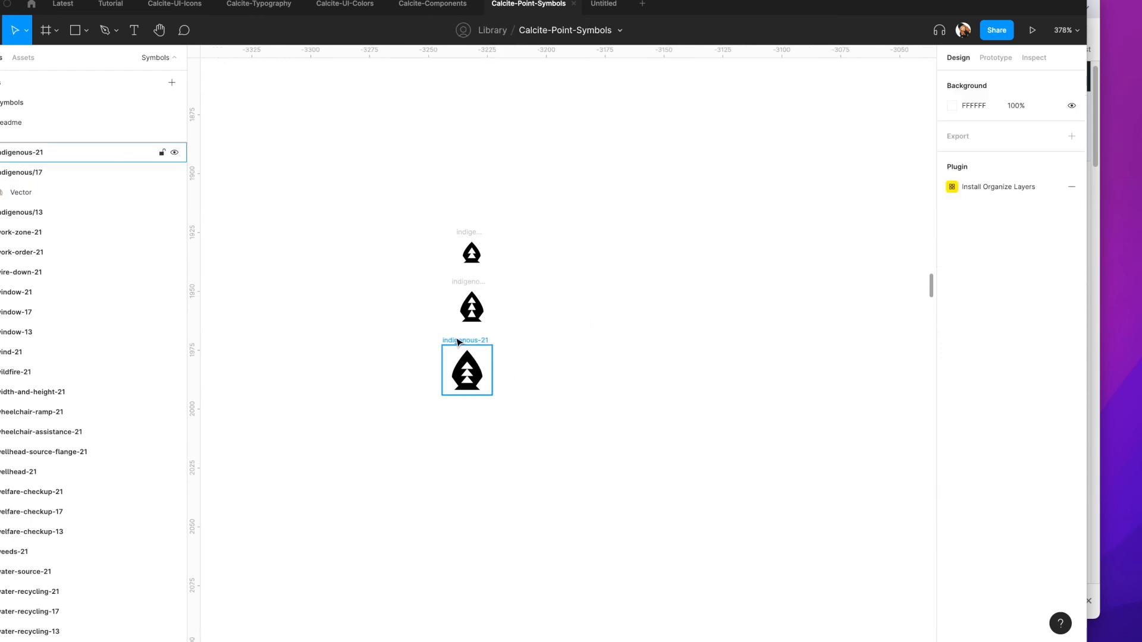
pyautogui.doubleClick(39, 153)
pyautogui.click(62, 154)
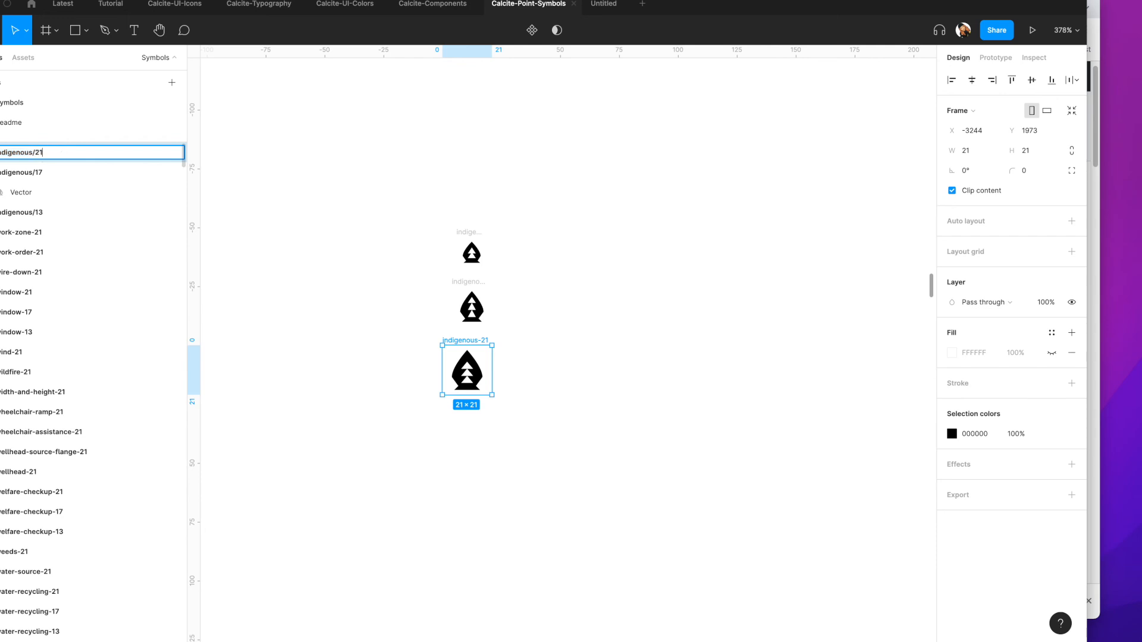
pyautogui.click(700, 255)
# Step: Turn each of the indigenous/13, indigenous/17 and indigenous/21 frames into its own component
pyautogui.moveTo(427, 213); pyautogui.dragTo(575, 436)
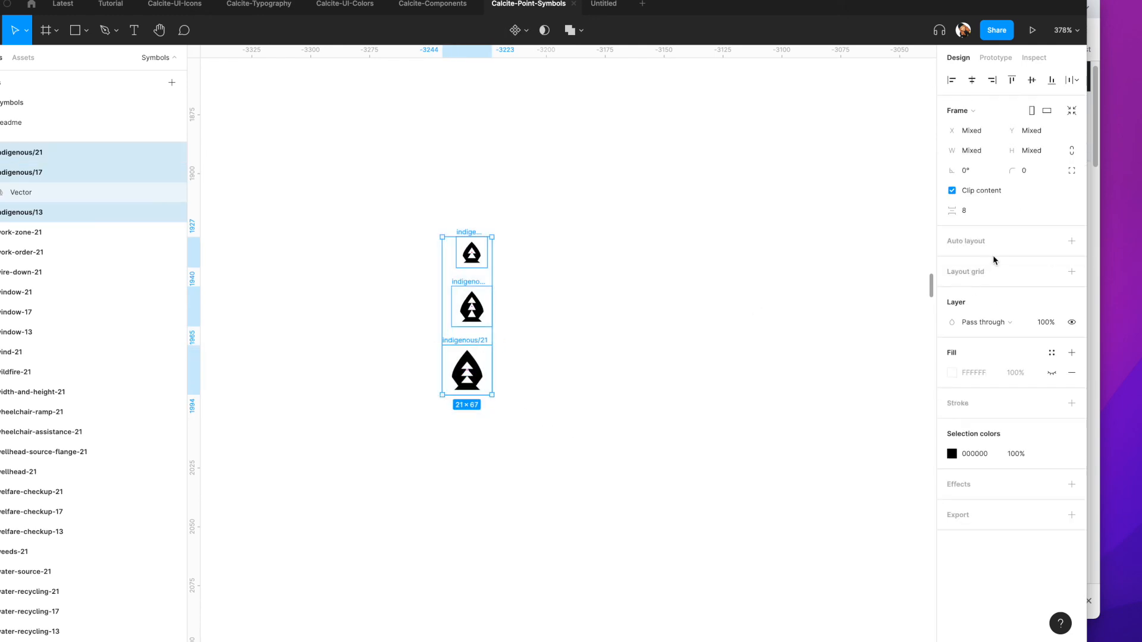
pyautogui.click(582, 274)
pyautogui.click(468, 233)
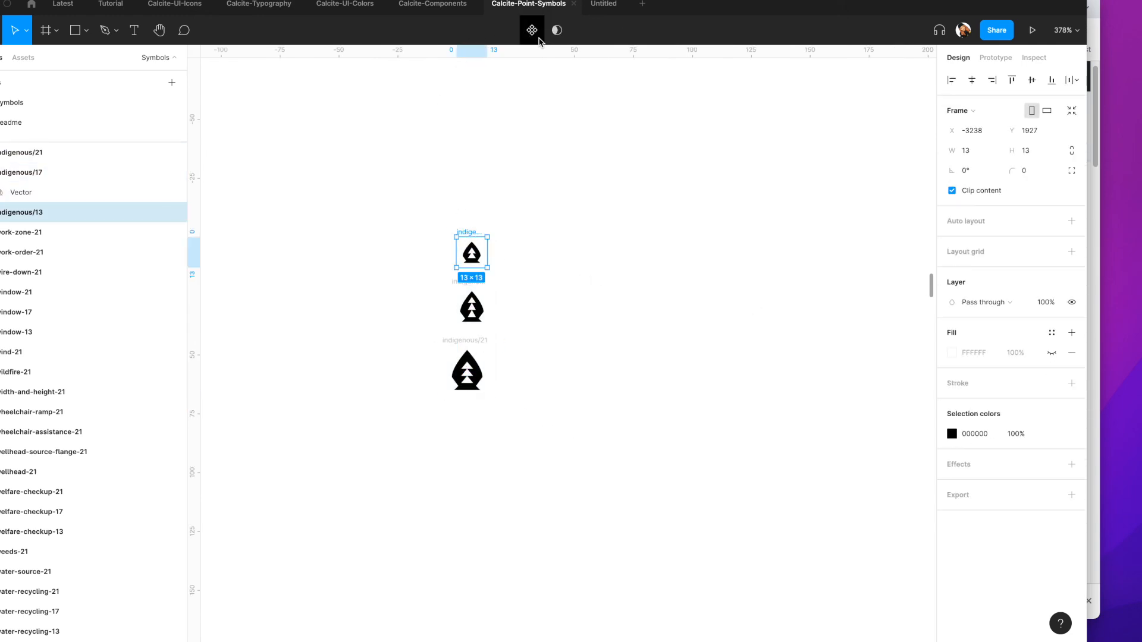
pyautogui.click(533, 33)
pyautogui.click(467, 295)
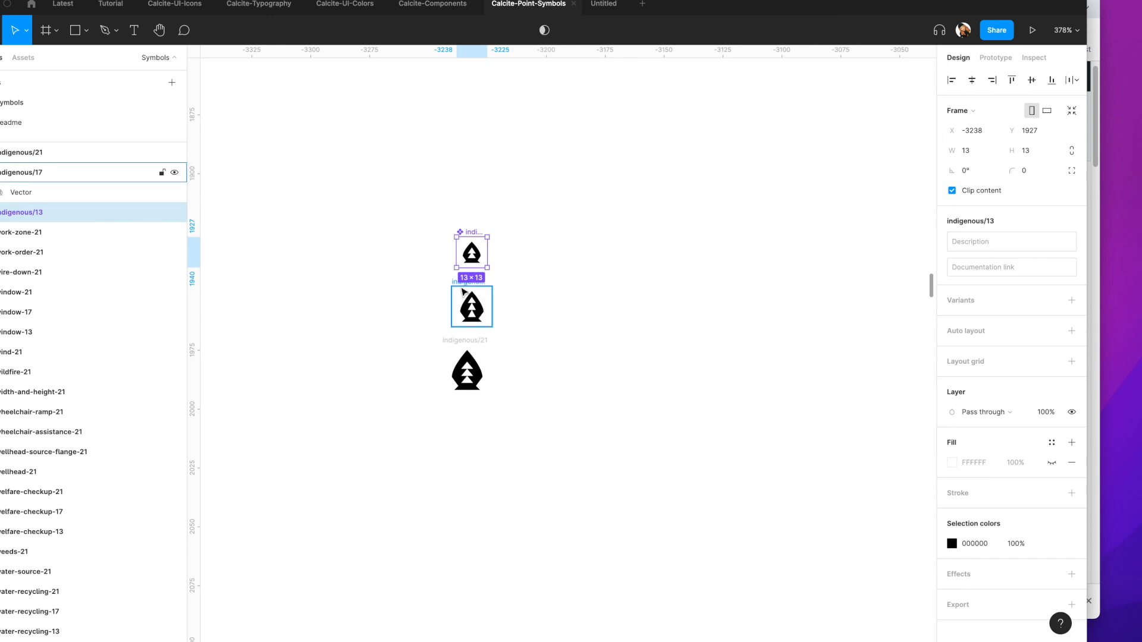
pyautogui.click(532, 30)
pyautogui.click(464, 339)
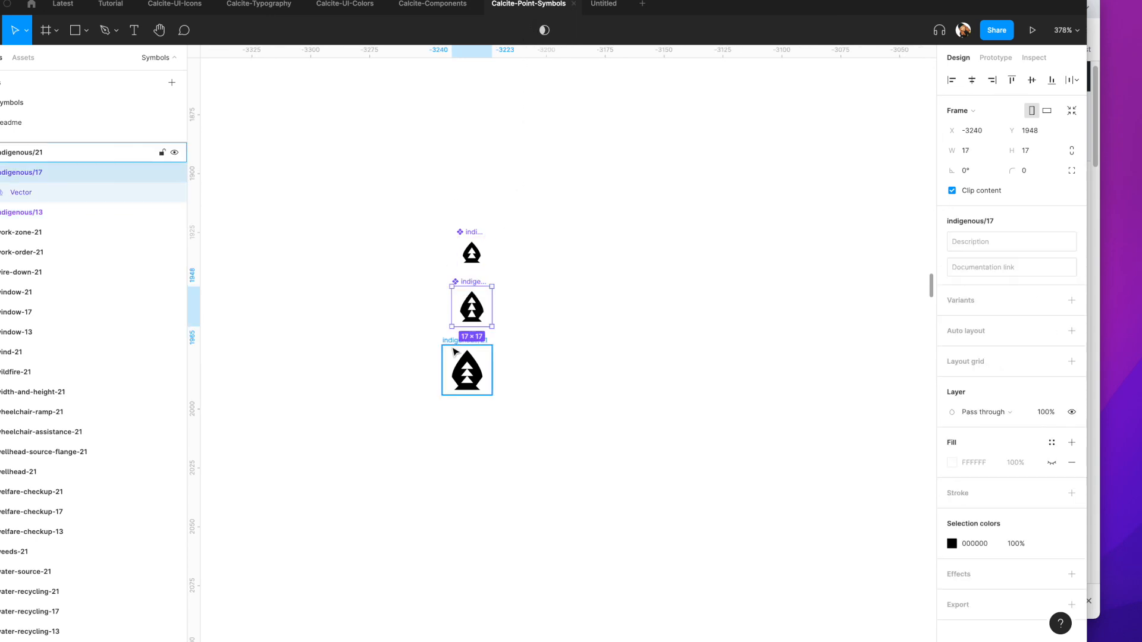
pyautogui.click(532, 30)
pyautogui.click(568, 292)
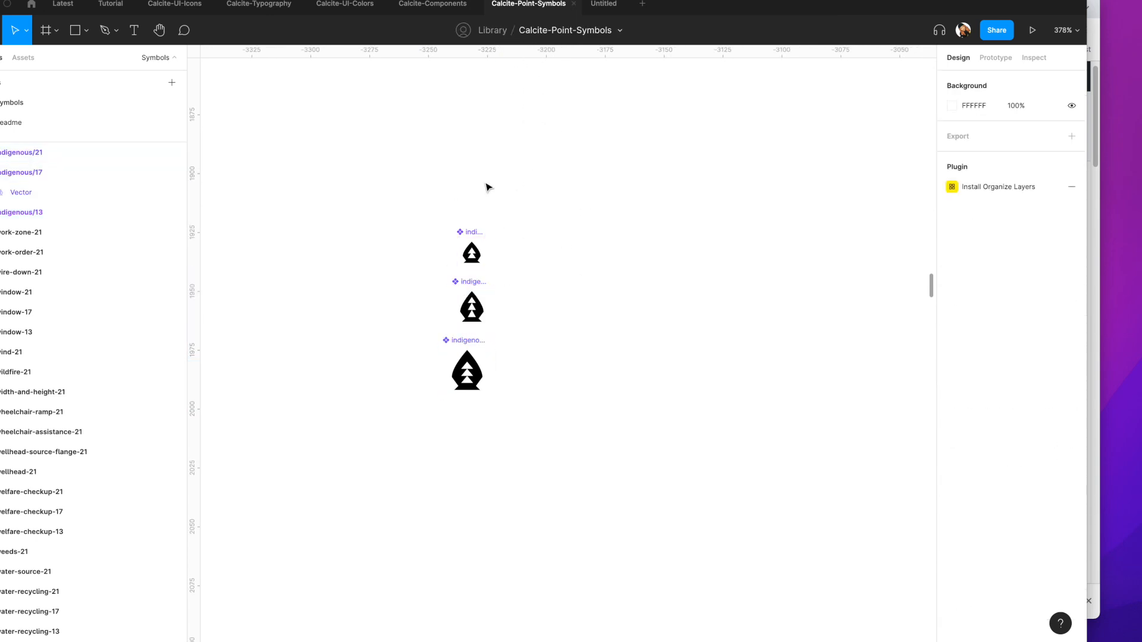
# Step: Combine the three indigenous components into one set of size variants
pyautogui.moveTo(404, 213); pyautogui.dragTo(617, 483)
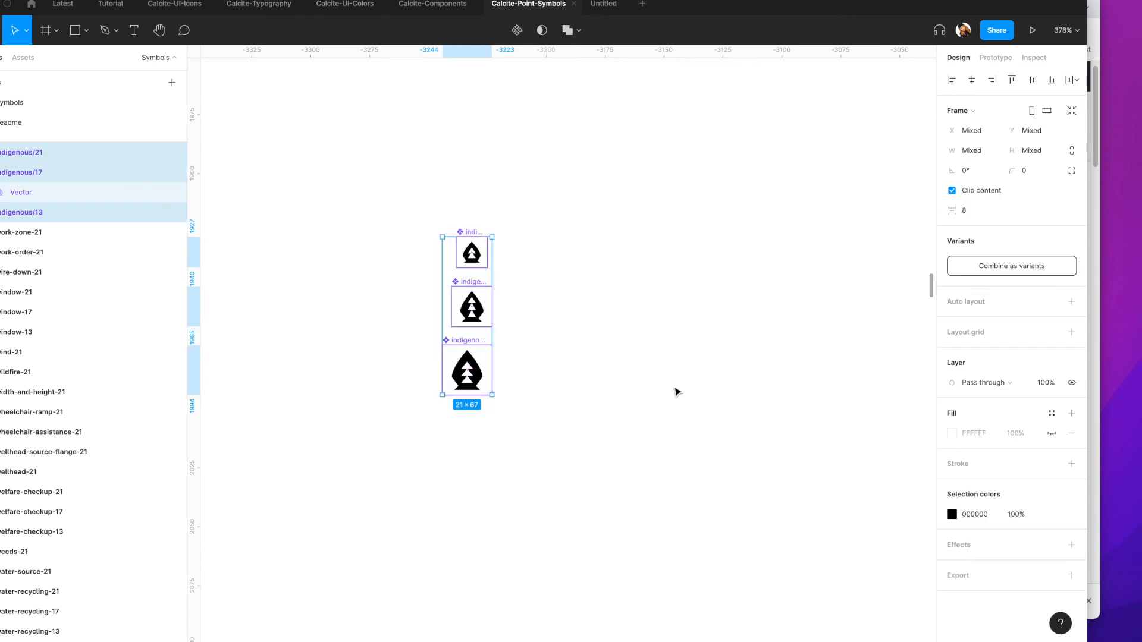
pyautogui.click(1038, 265)
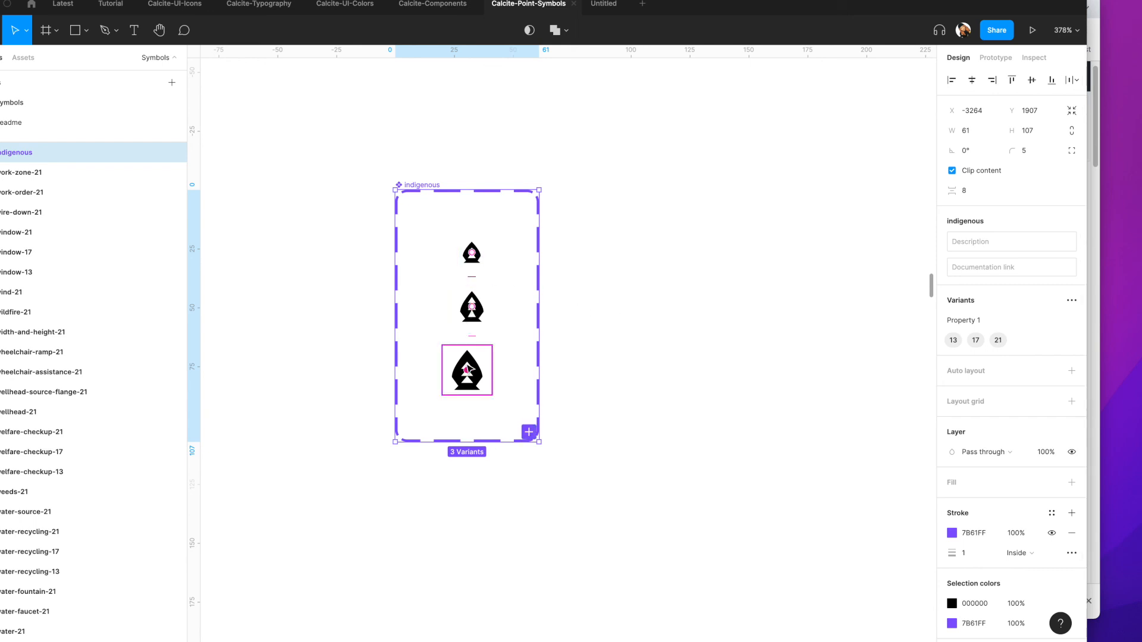
pyautogui.click(635, 265)
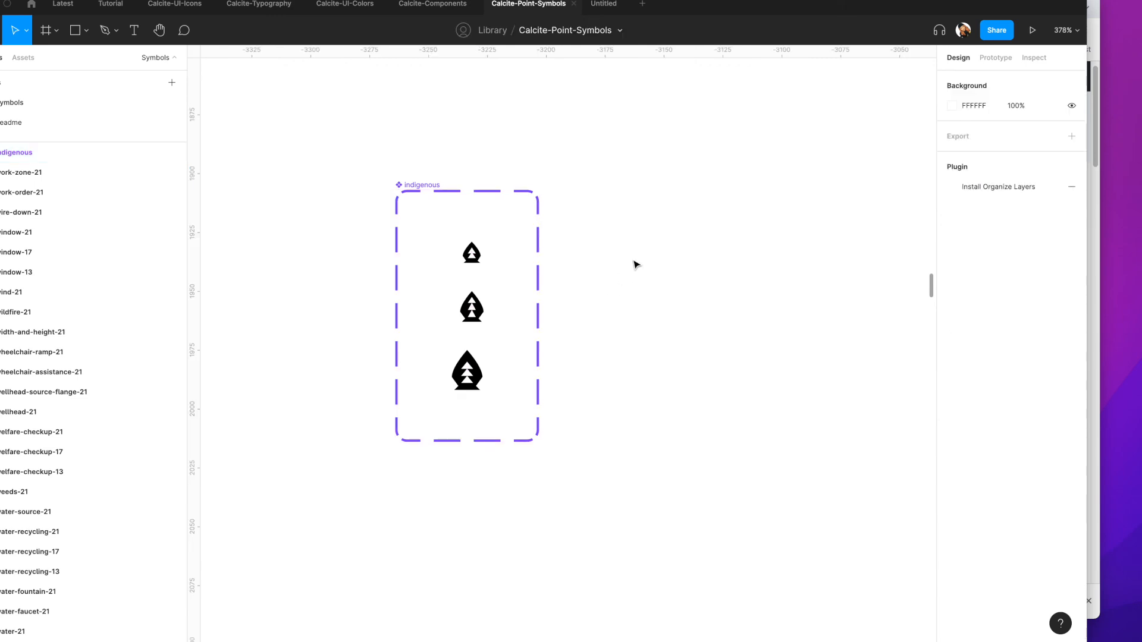
# Step: Copy the 13 variant of indigenous and paste it onto the park area of the iPad Pro 11" map in the Tutorial file
pyautogui.click(471, 255)
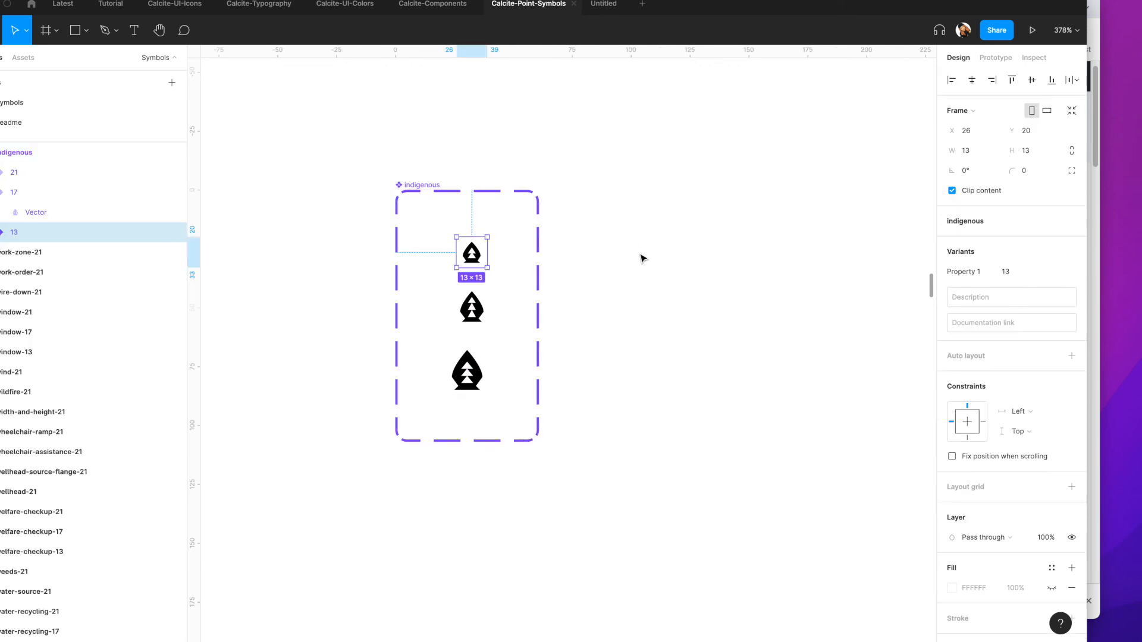
pyautogui.click(259, 5)
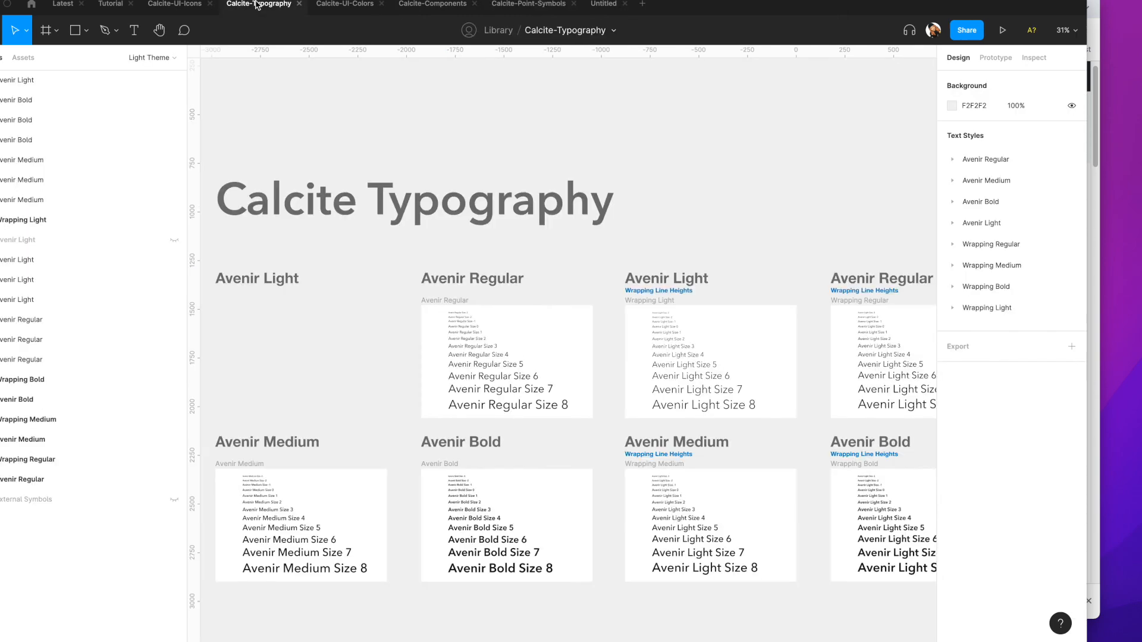
pyautogui.click(110, 4)
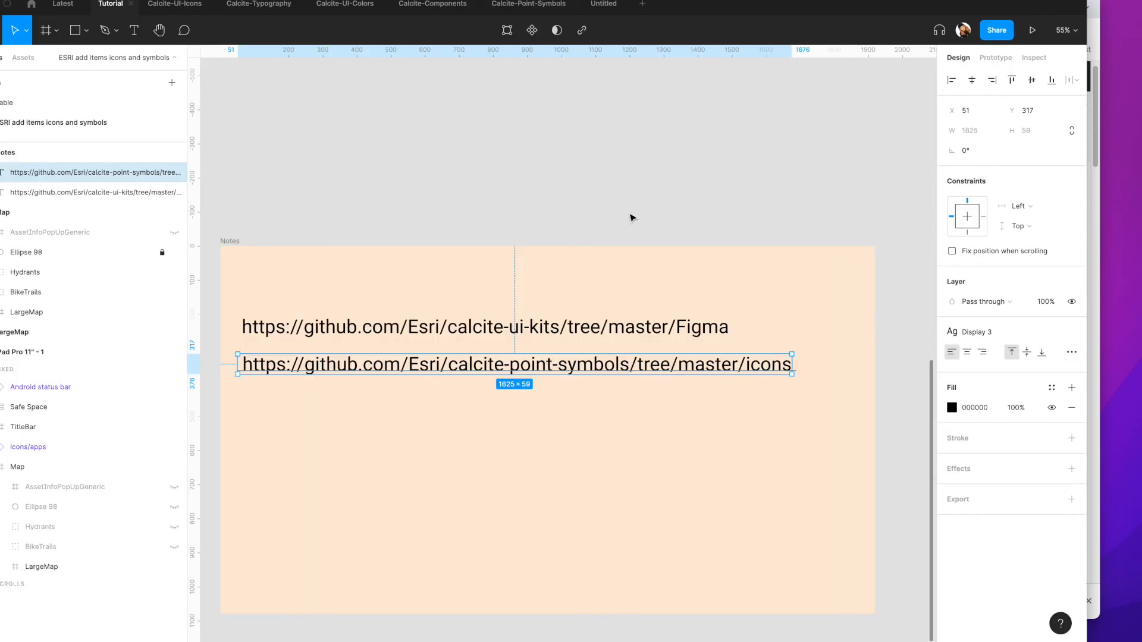
pyautogui.scroll(-10, 632, 216)
pyautogui.hscroll(-2, 582, 241)
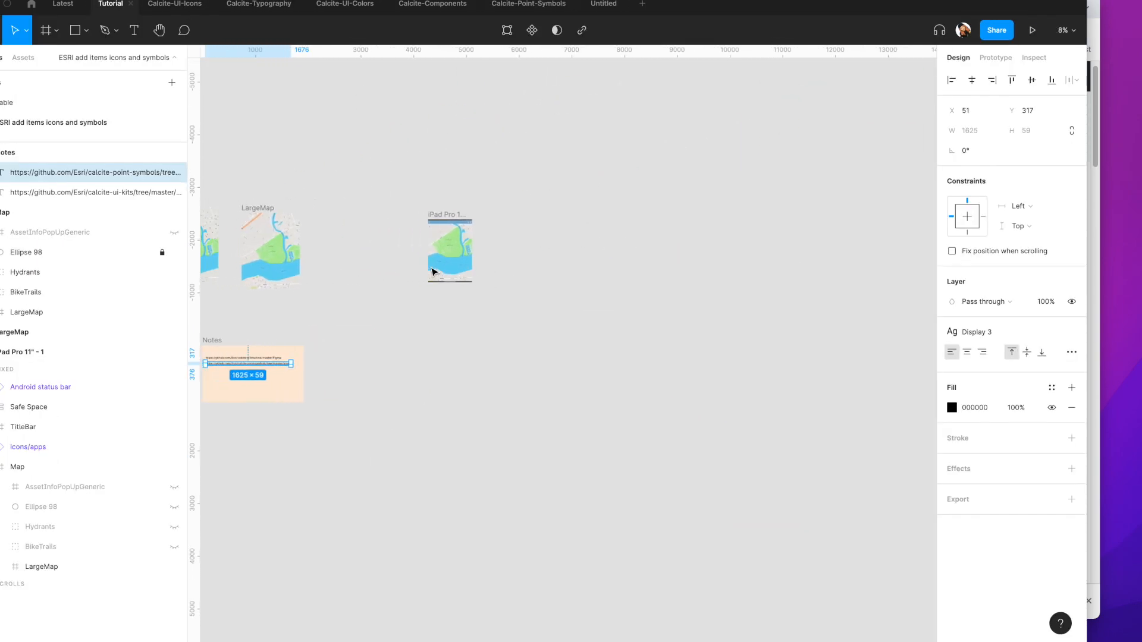
pyautogui.scroll(10, 524, 255)
pyautogui.click(586, 209)
pyautogui.scroll(5, 596, 196)
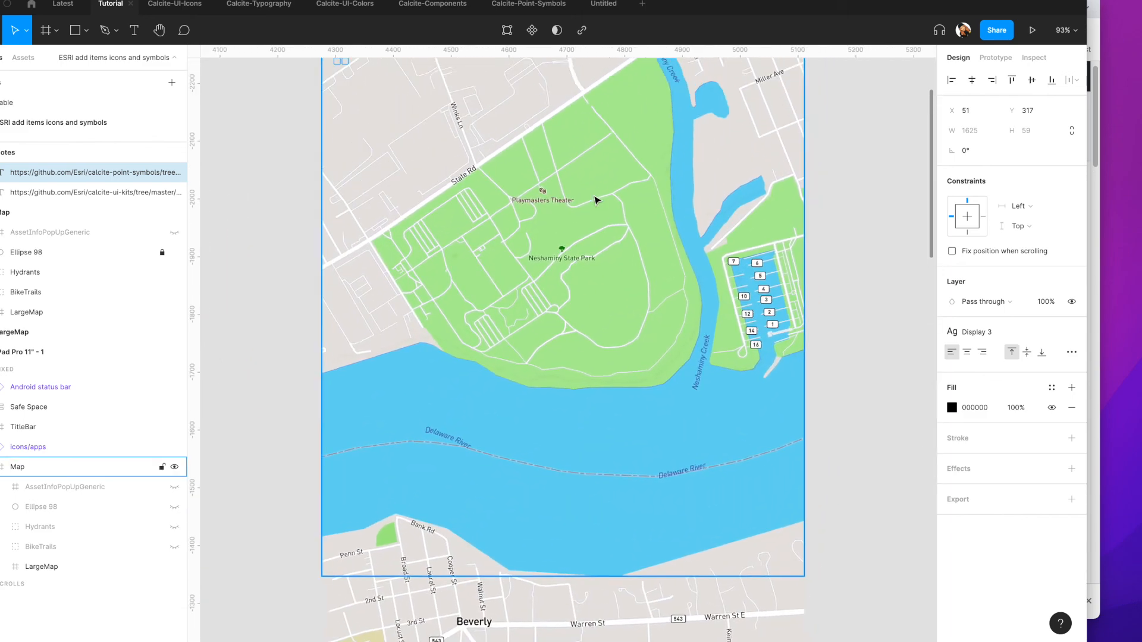
pyautogui.rightClick(596, 195)
pyautogui.click(620, 223)
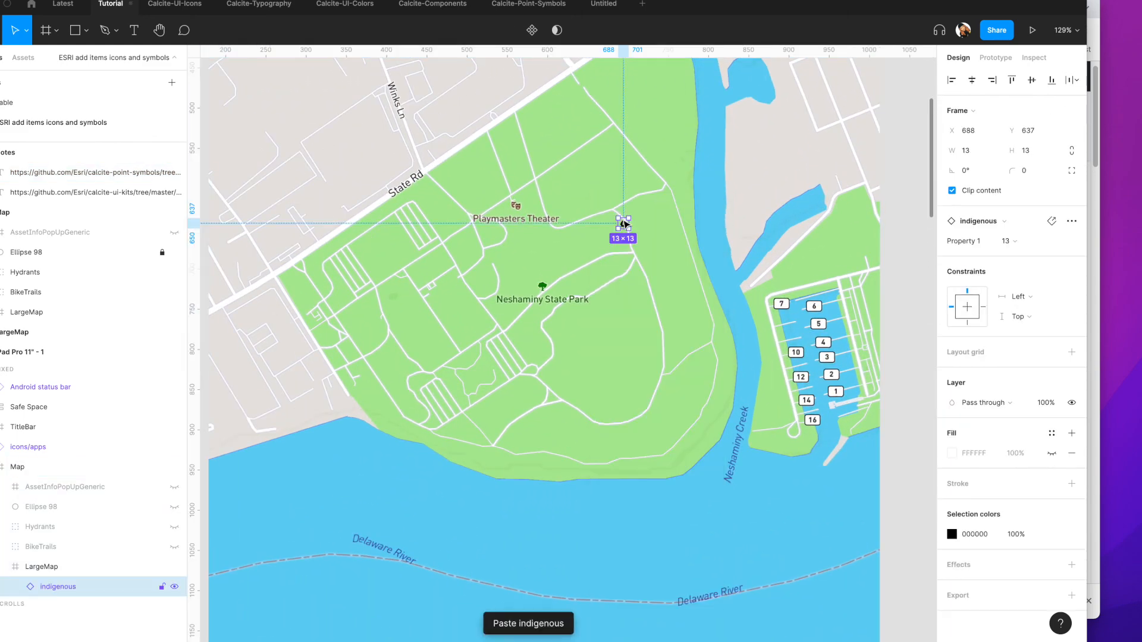
# Step: Try the 17 variant on the pasted indigenous symbol and set its Property 1 to 21
pyautogui.click(1073, 241)
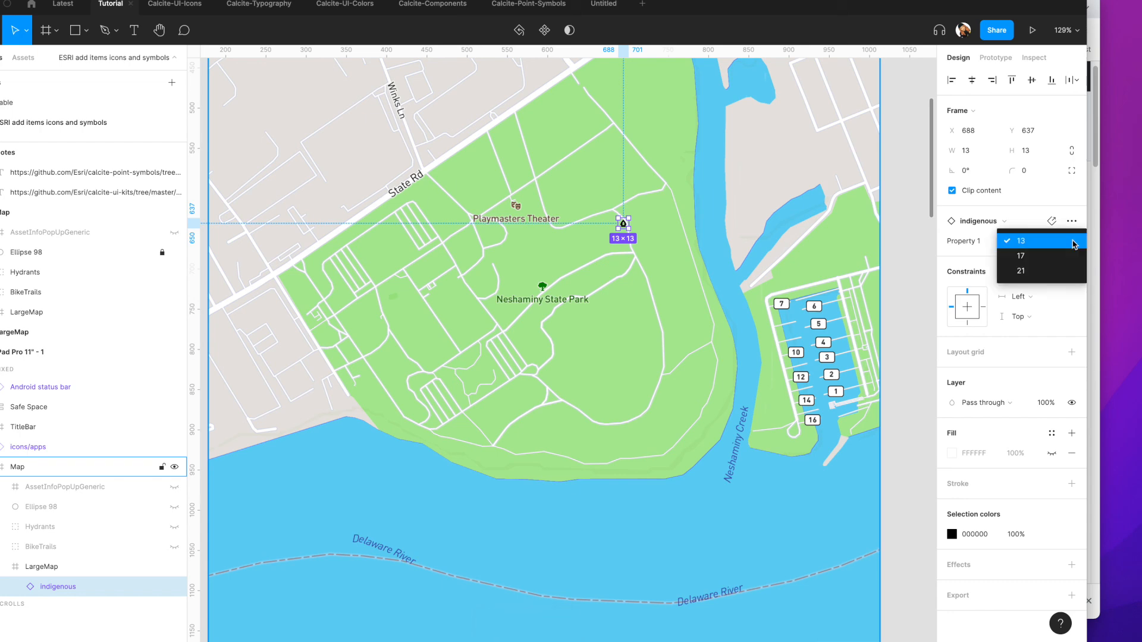
pyautogui.click(1036, 256)
pyautogui.click(1075, 241)
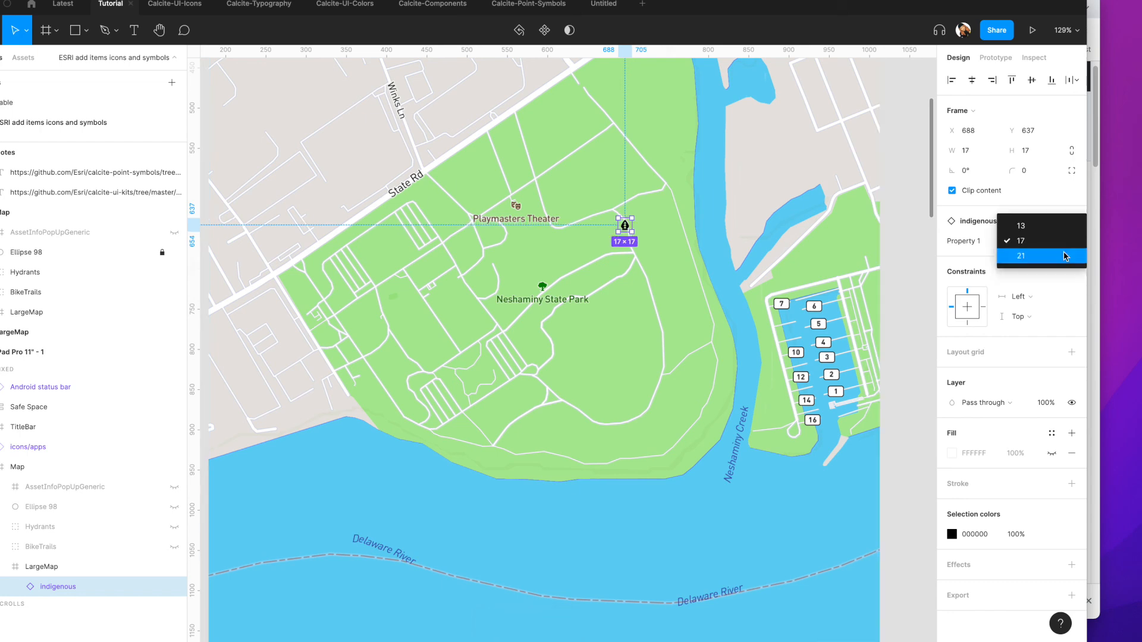
pyautogui.click(1048, 263)
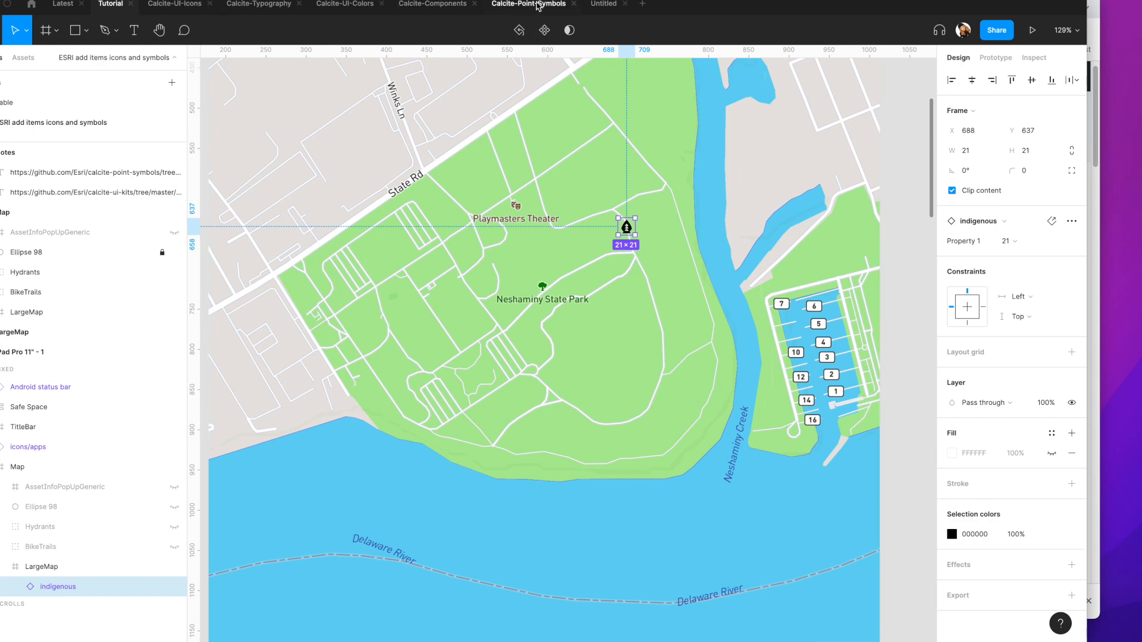
# Step: Return to the Calcite-Point-Symbols file, check its file options for publishing styles and components, and look over the imported symbols
pyautogui.click(538, 6)
pyautogui.click(597, 95)
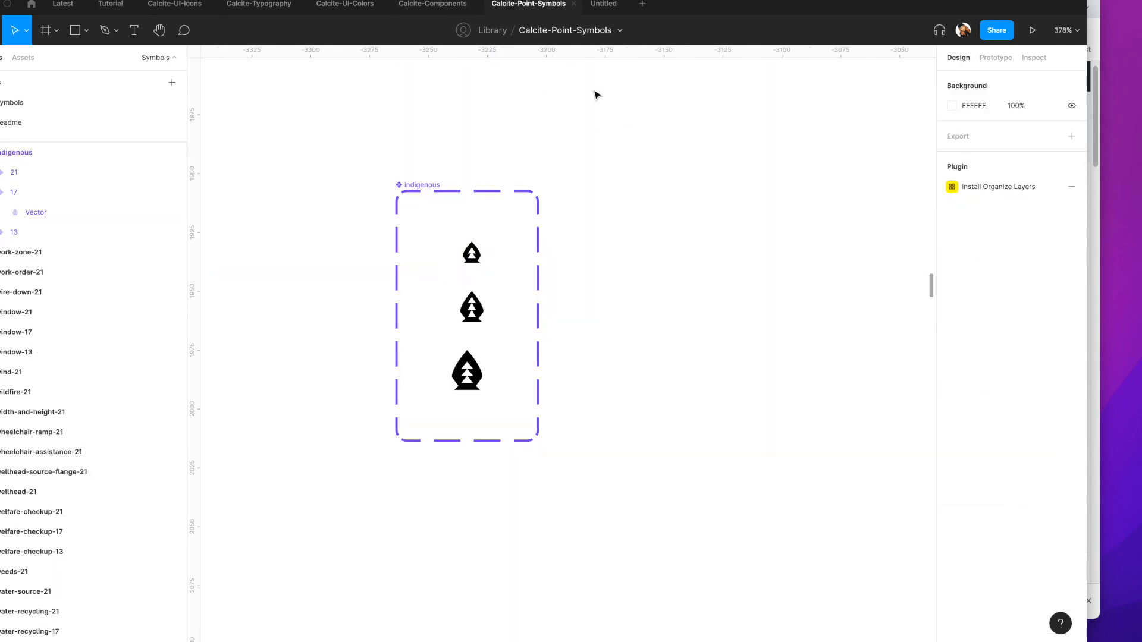
pyautogui.click(619, 32)
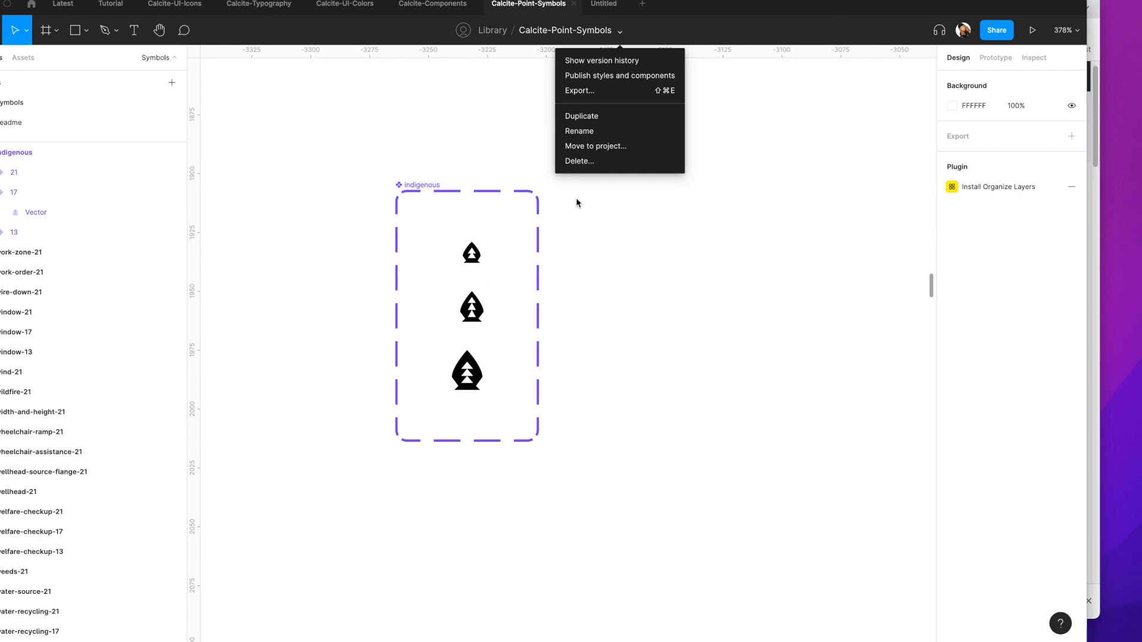
pyautogui.scroll(-15, 508, 107)
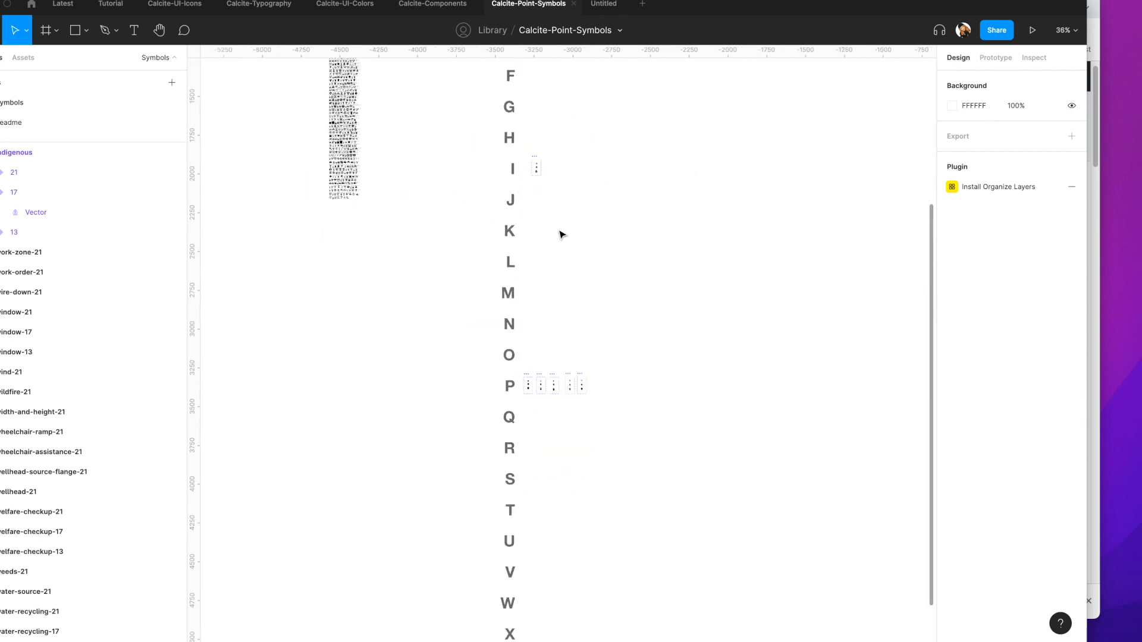
pyautogui.scroll(5, 454, 116)
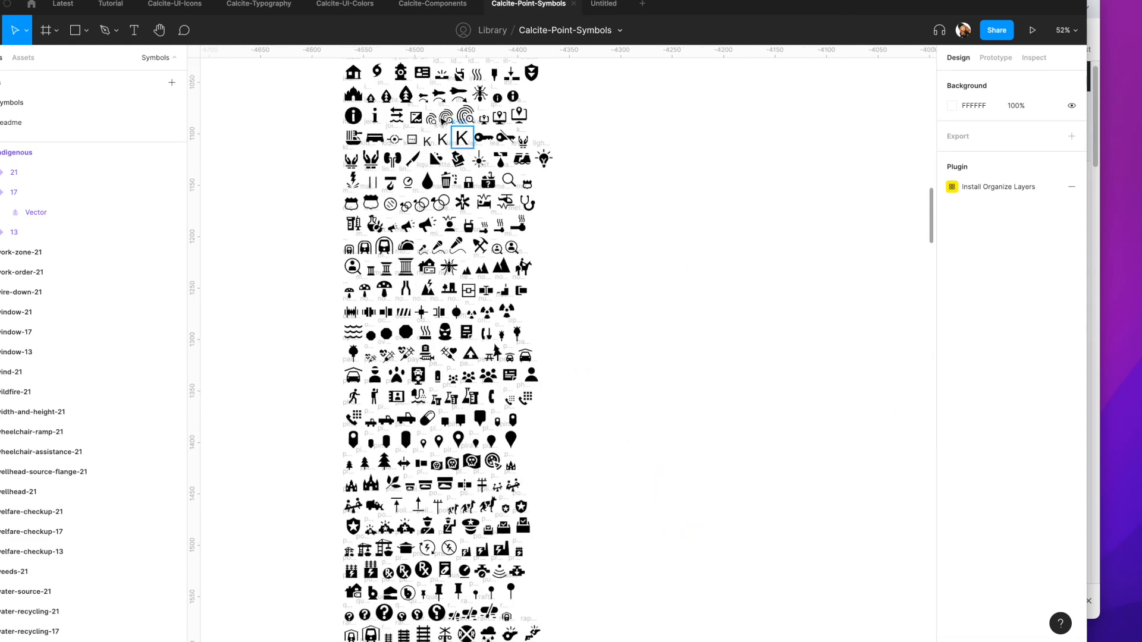
# Step: Examine the alphabetical layout of the variant sets and the lower rows of the imported symbol grid
pyautogui.scroll(-5, 599, 171)
pyautogui.hscroll(3, 684, 166)
pyautogui.hscroll(5, 693, 347)
pyautogui.scroll(6, 492, 326)
pyautogui.scroll(-8, 554, 331)
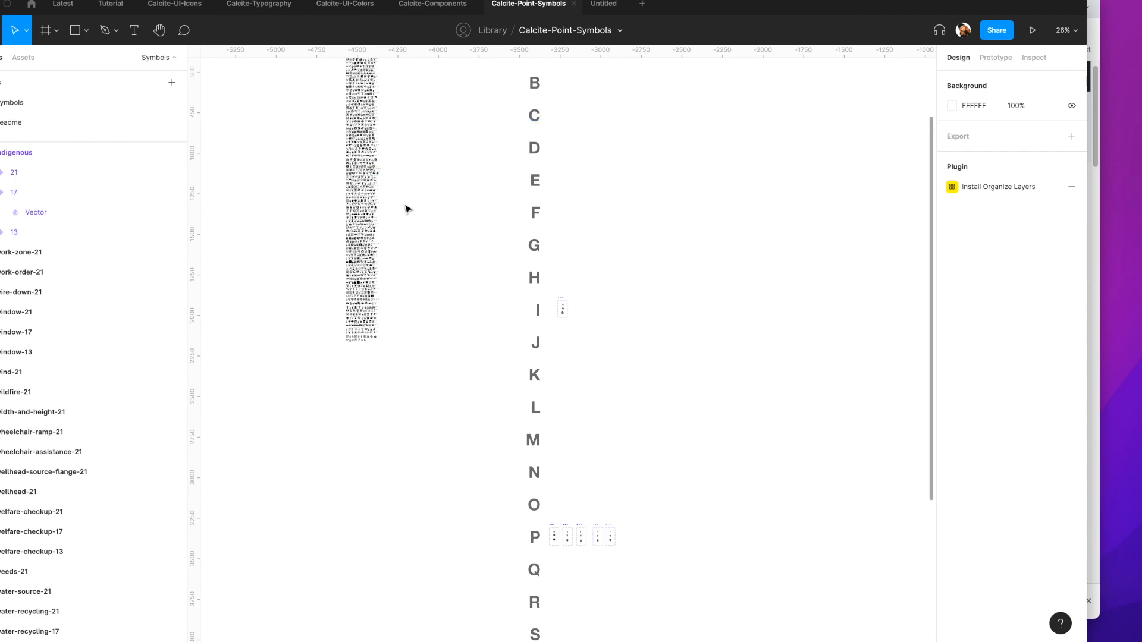
pyautogui.scroll(10, 360, 305)
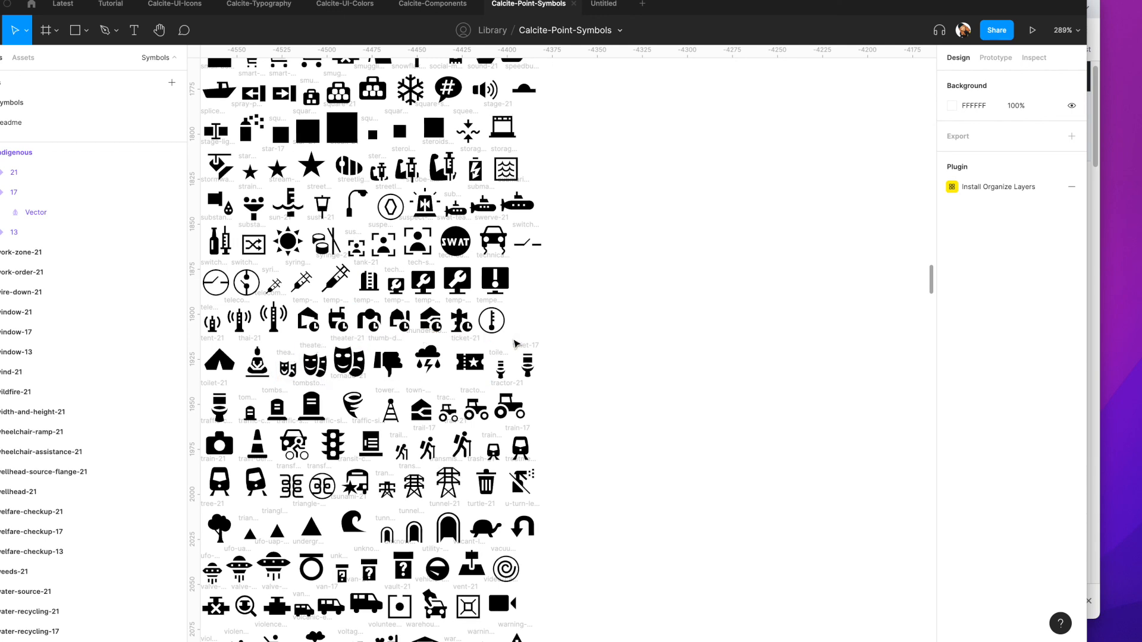
pyautogui.scroll(-5, 522, 349)
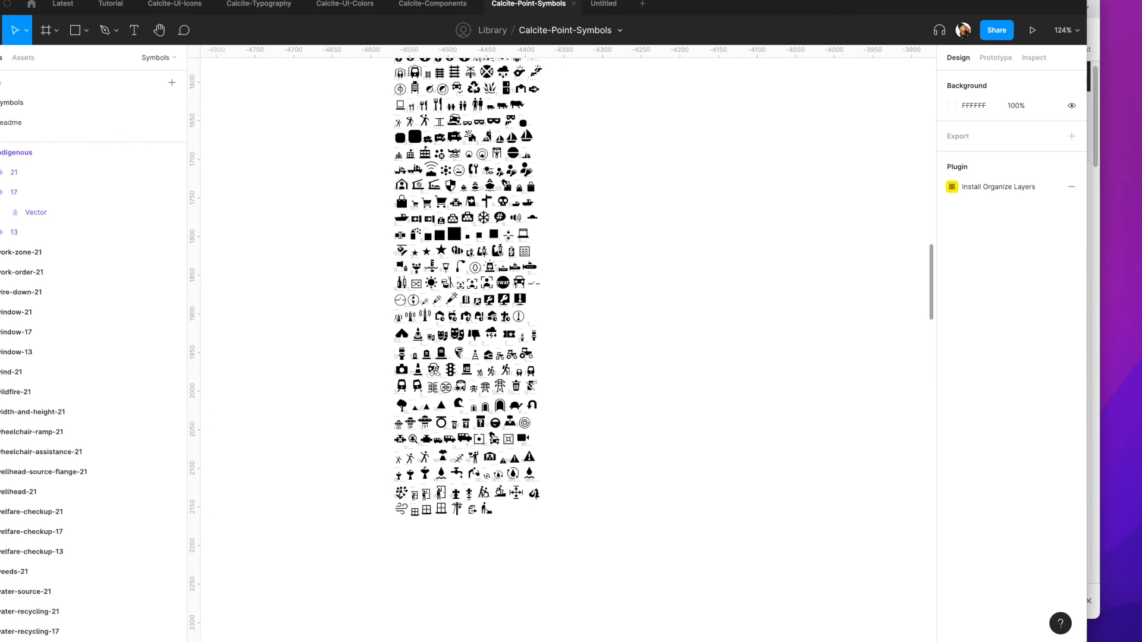
# Step: Switch to Chrome and look through the SVG files in the icons folder of Esri's calcite-point-symbols repository
pyautogui.press('super+Tab')
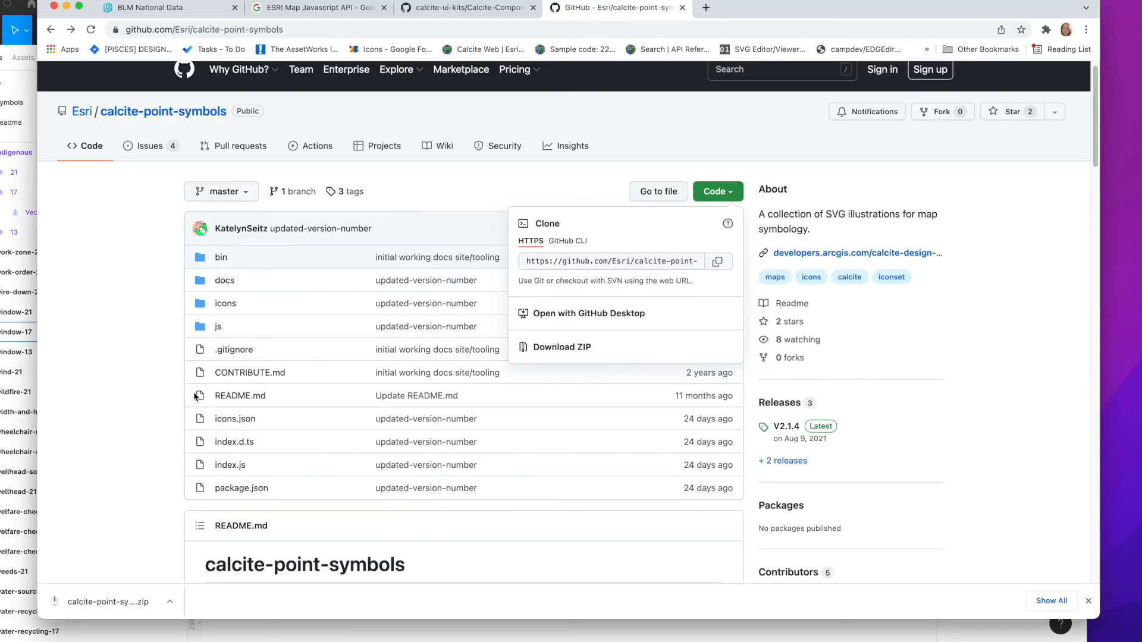
pyautogui.click(226, 304)
pyautogui.click(226, 304)
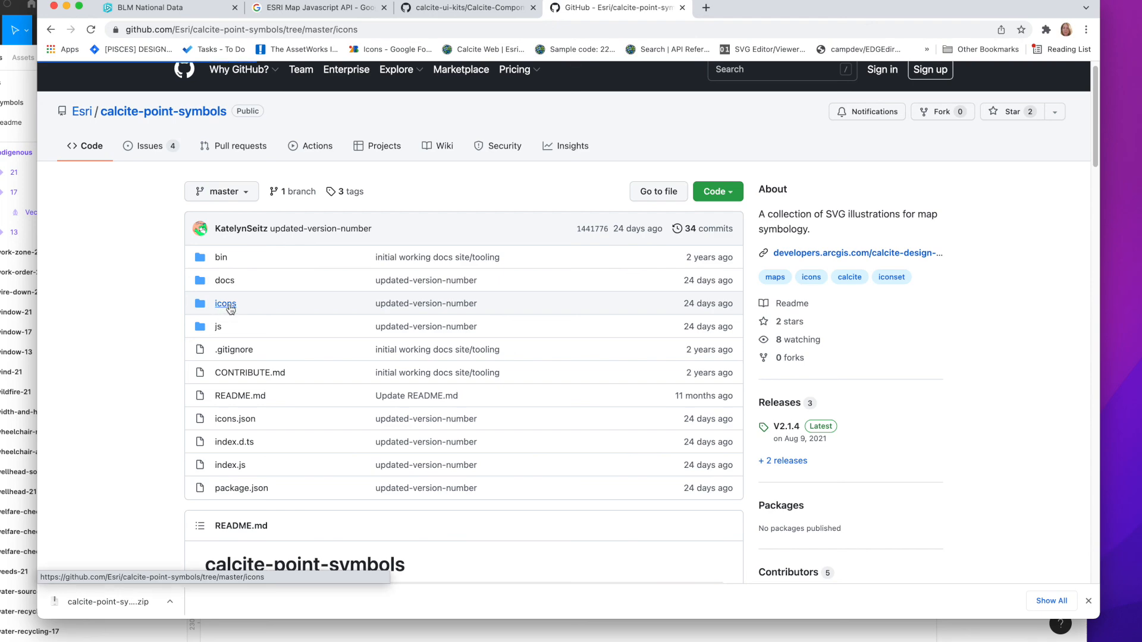
pyautogui.scroll(-15, 864, 406)
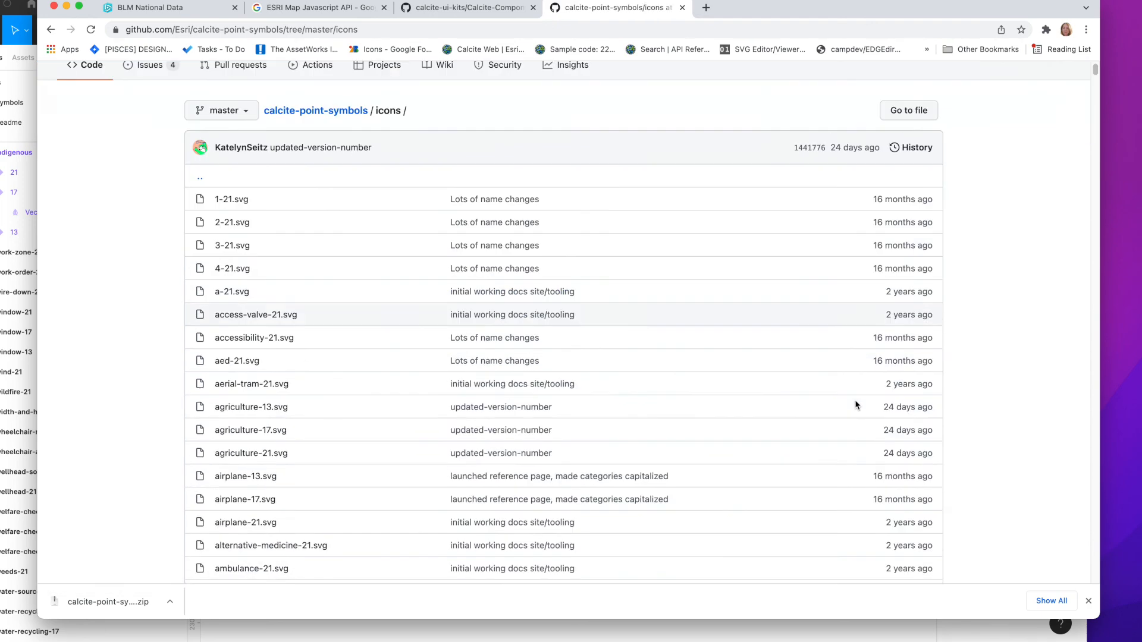
pyautogui.scroll(15, 815, 357)
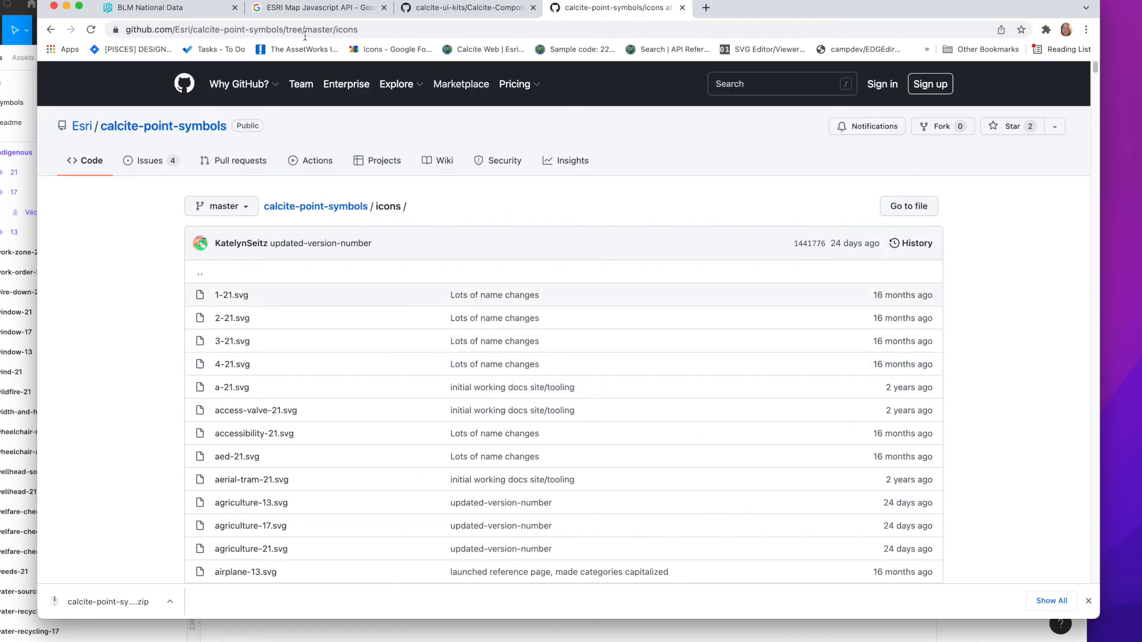
# Step: Return to the Tutorial file in Figma and view the whole iPad Pro 11" map with the placed indigenous symbol
pyautogui.click(19, 75)
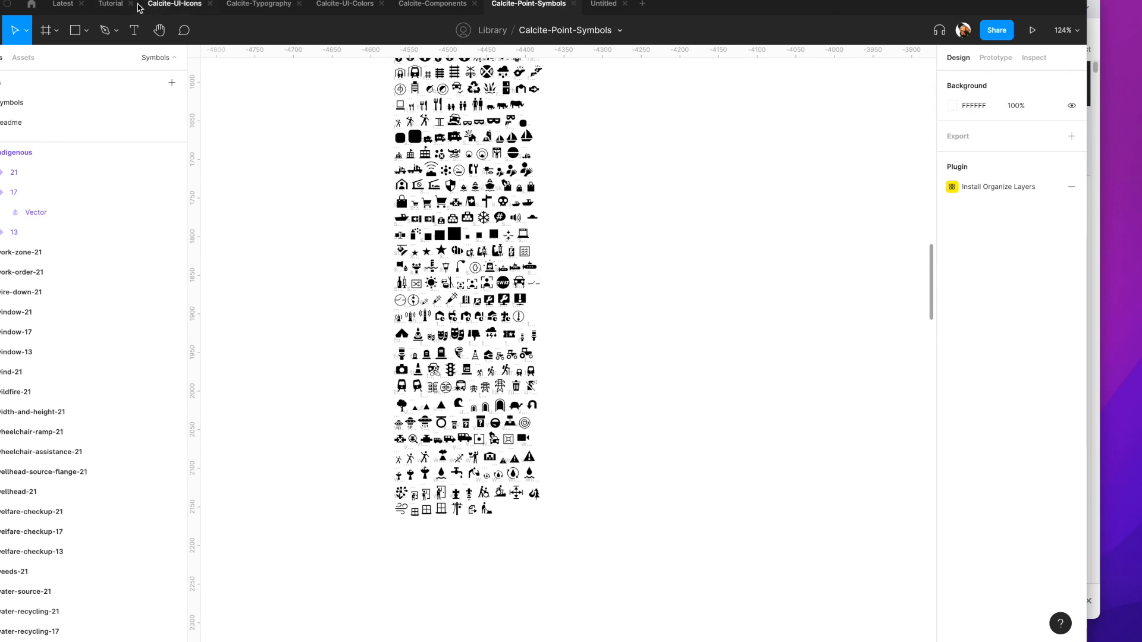
pyautogui.click(111, 6)
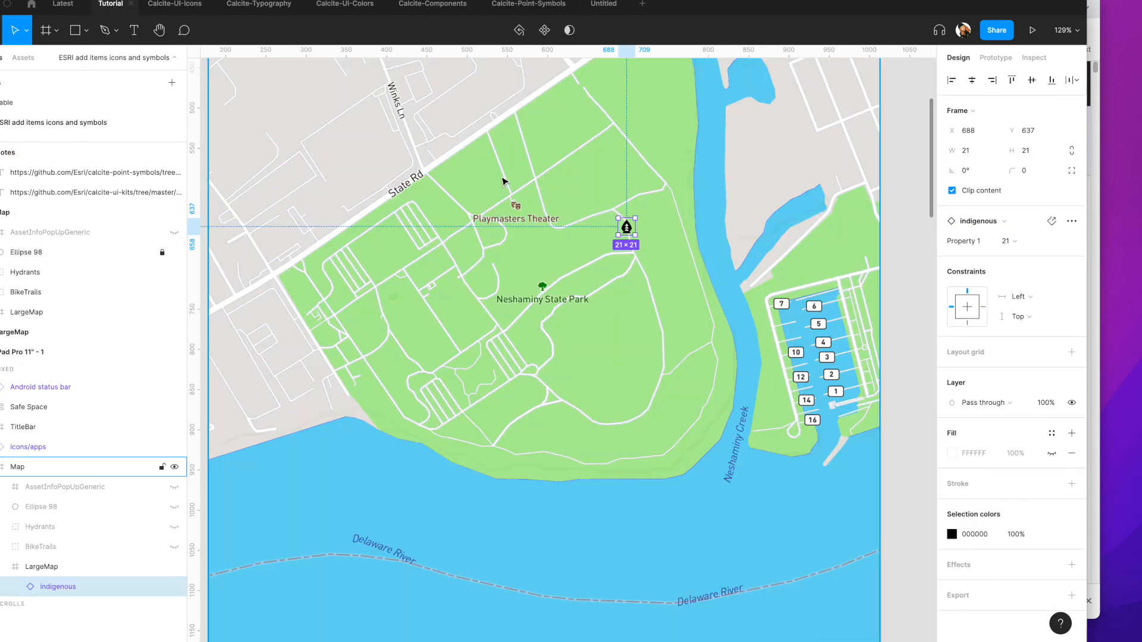
pyautogui.scroll(-10, 615, 334)
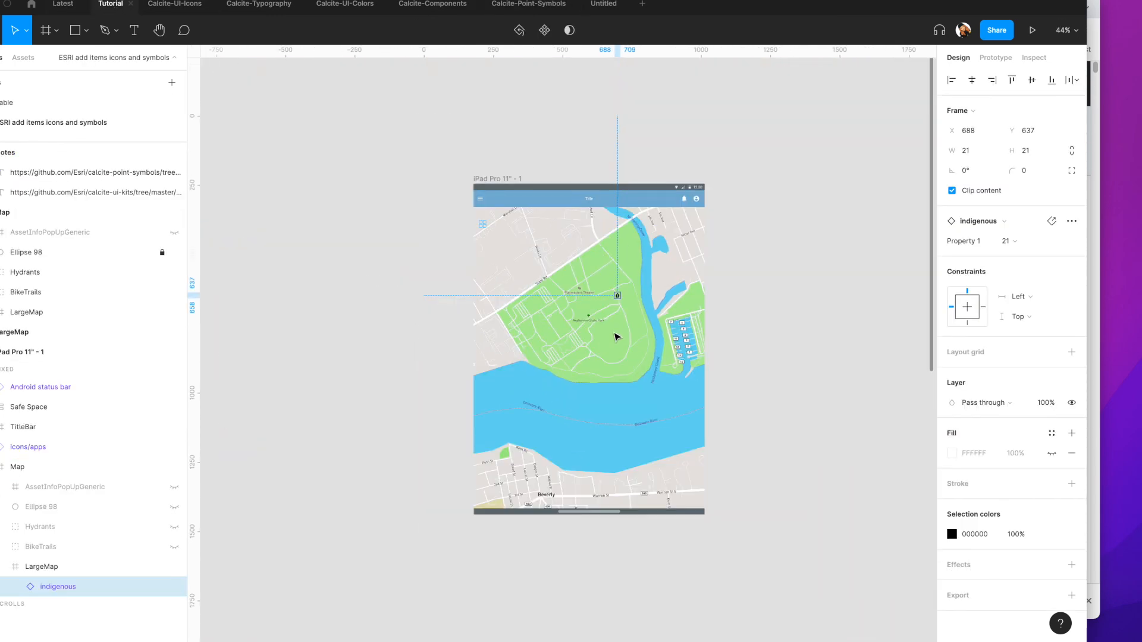
pyautogui.scroll(3, 593, 306)
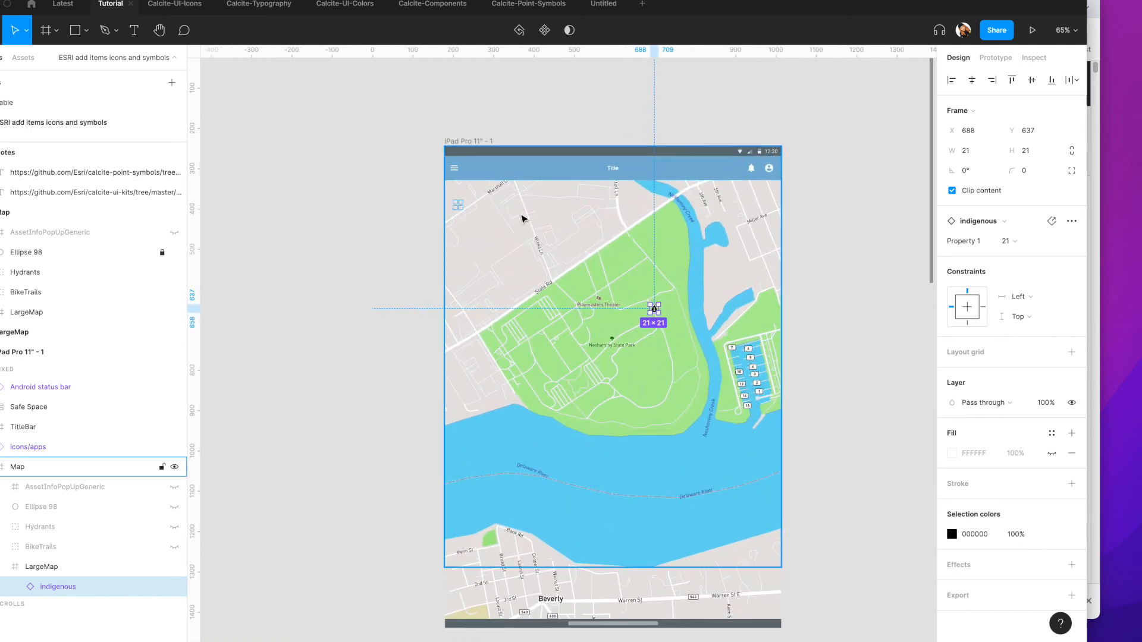